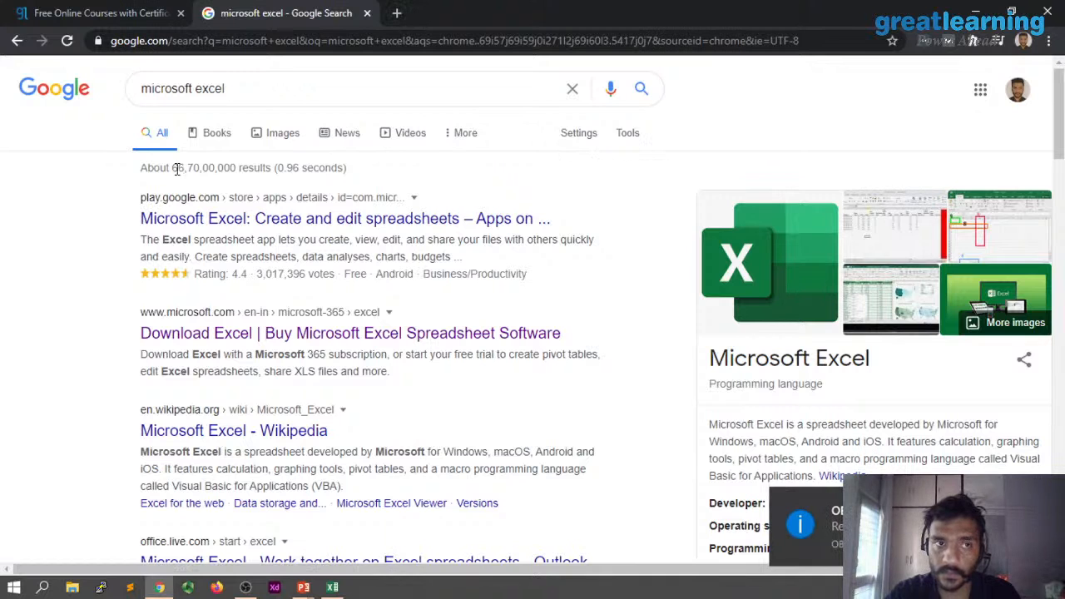
left_click(180, 221)
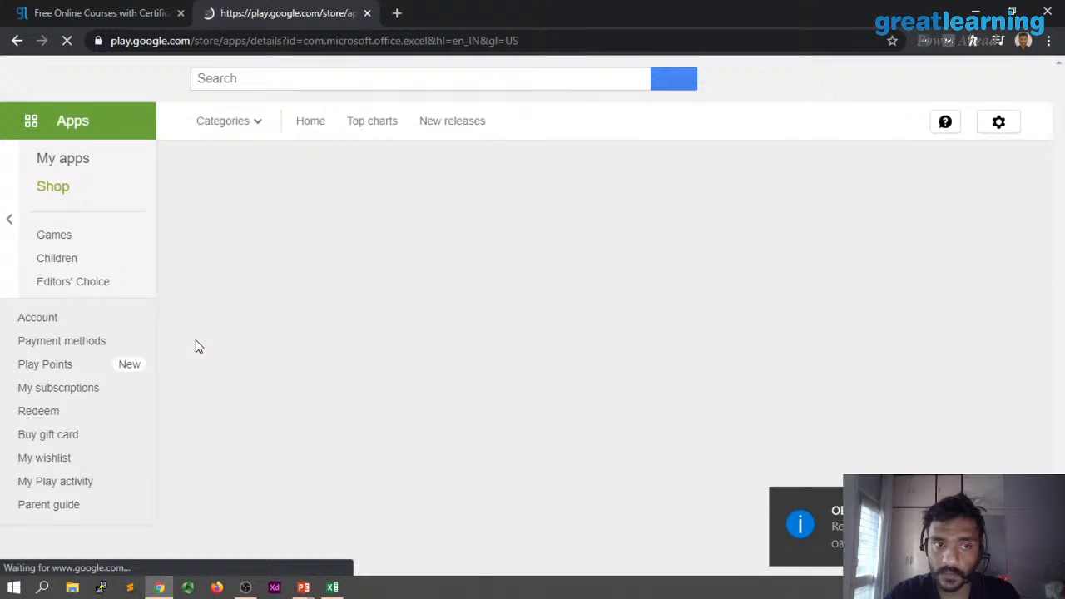
left_click(17, 41)
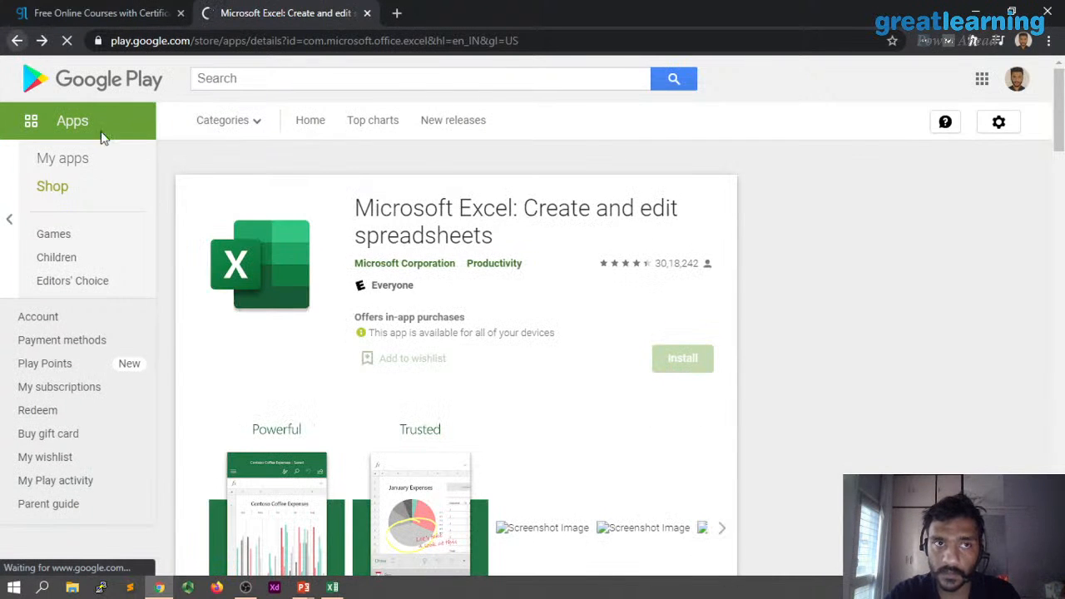
key("alt+Tab")
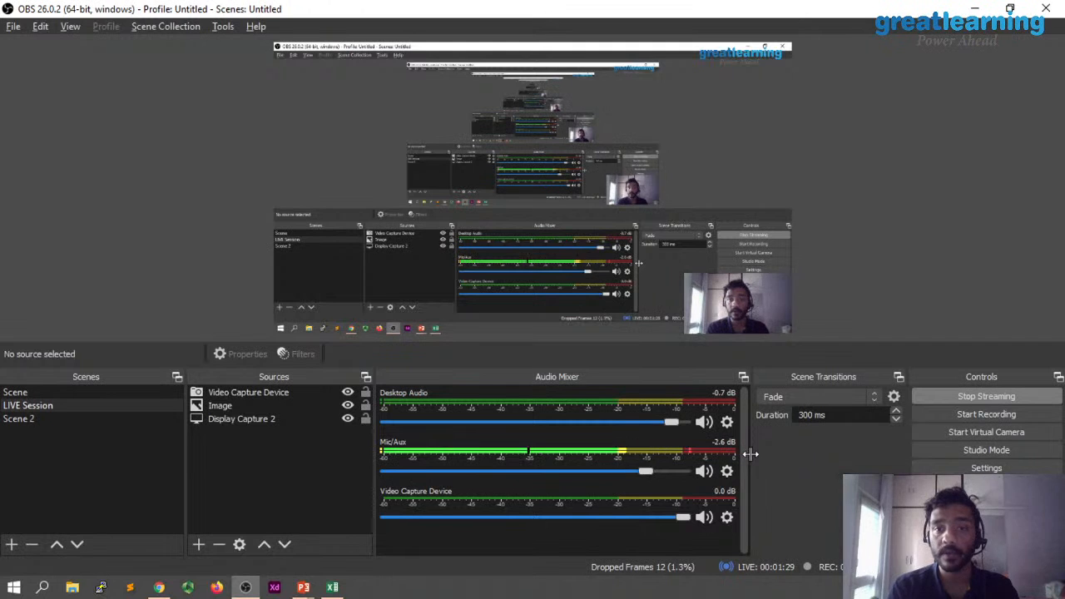
key("alt+Tab")
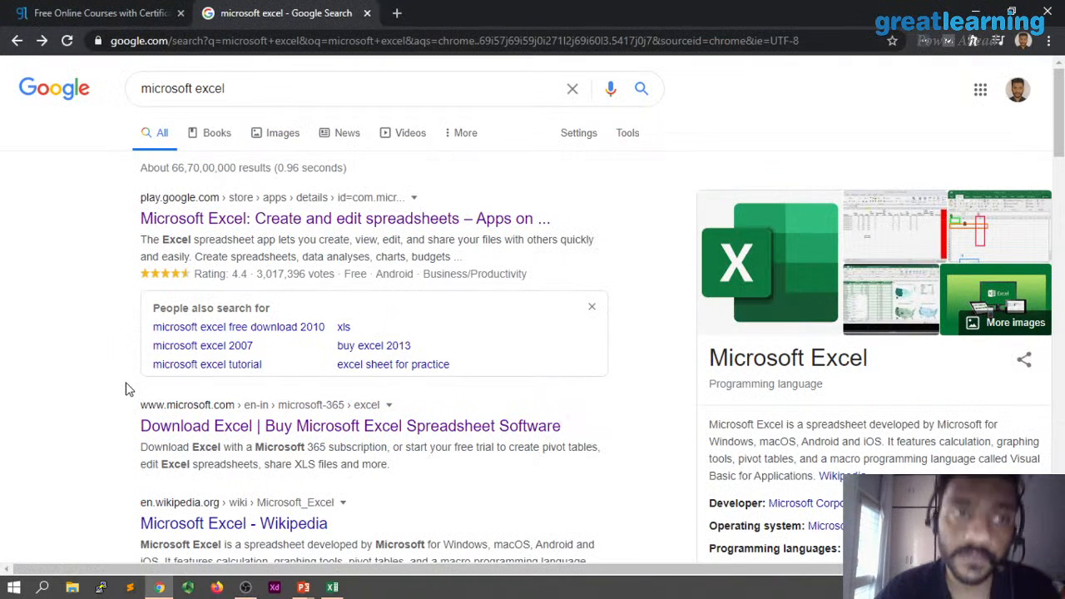
key("alt+Tab")
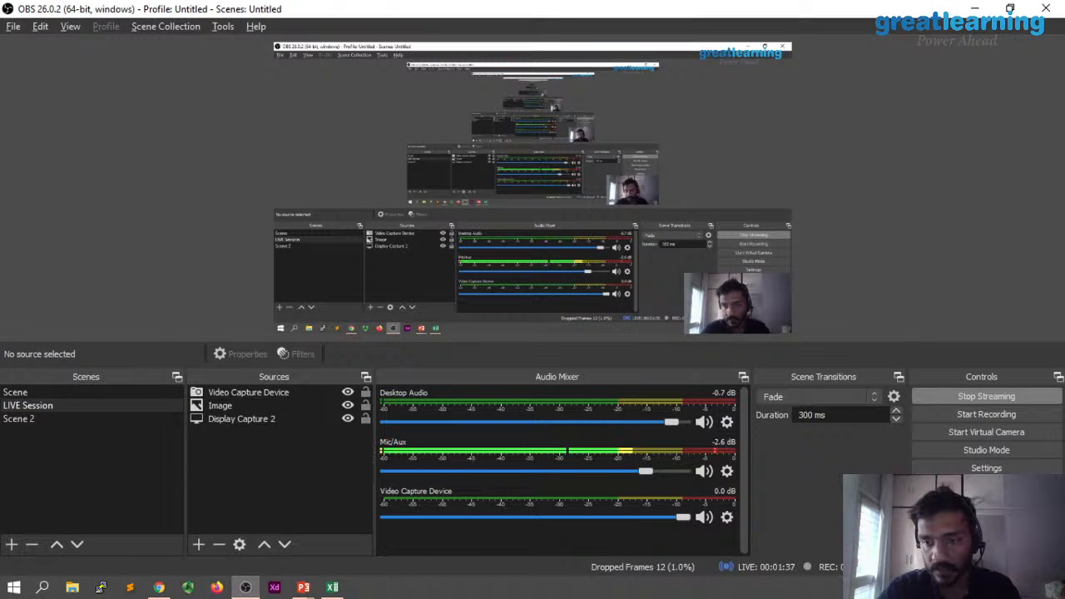
key("alt+Tab")
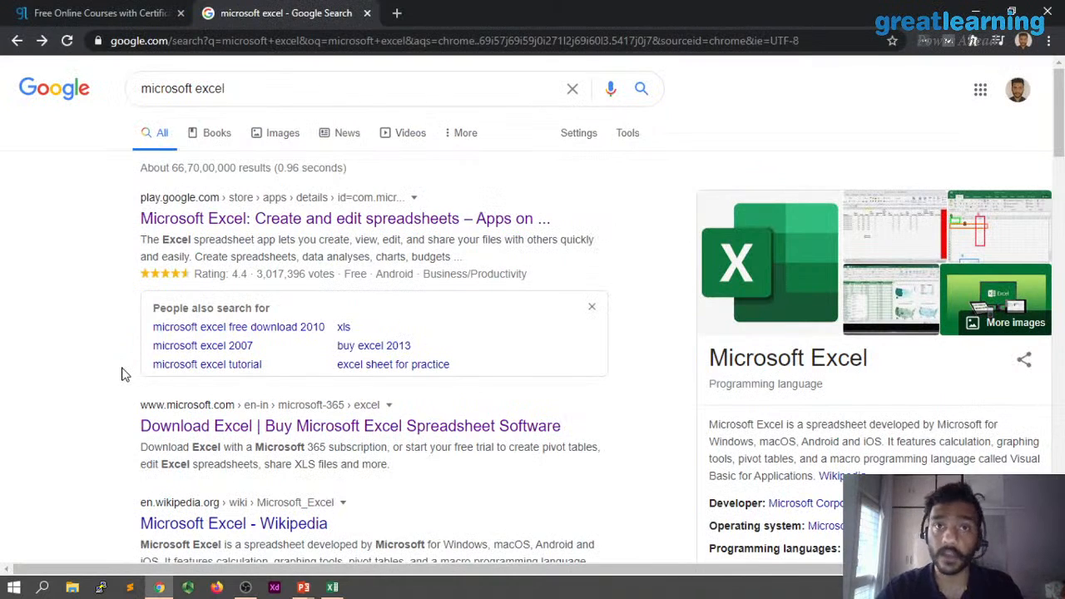
- Open Microsoft's Download Excel page from the search results and view its free trial options
scroll(121, 374, "down", 1)
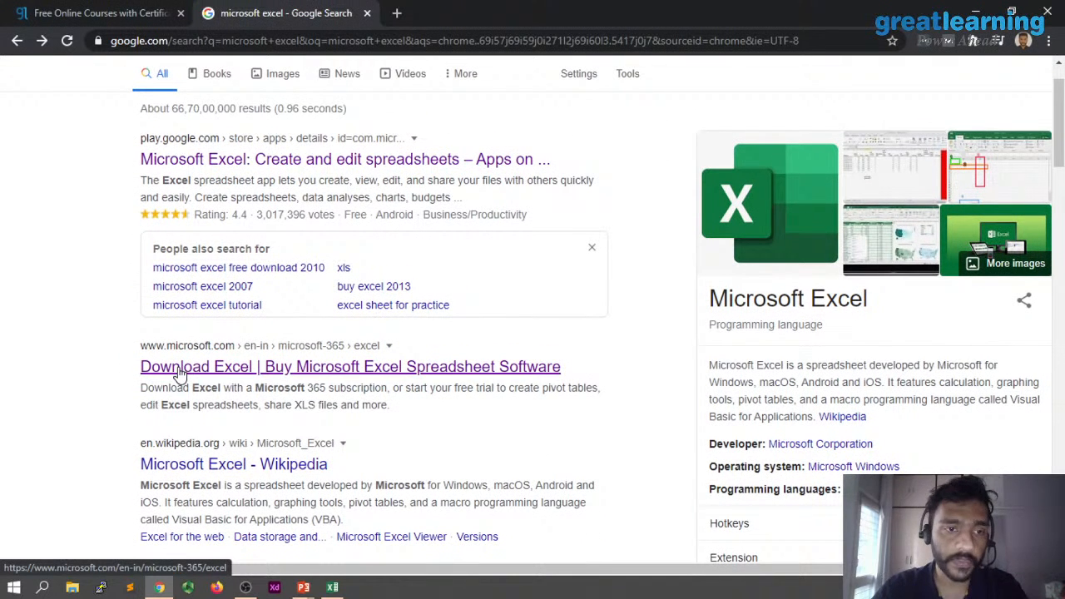
left_click(246, 376)
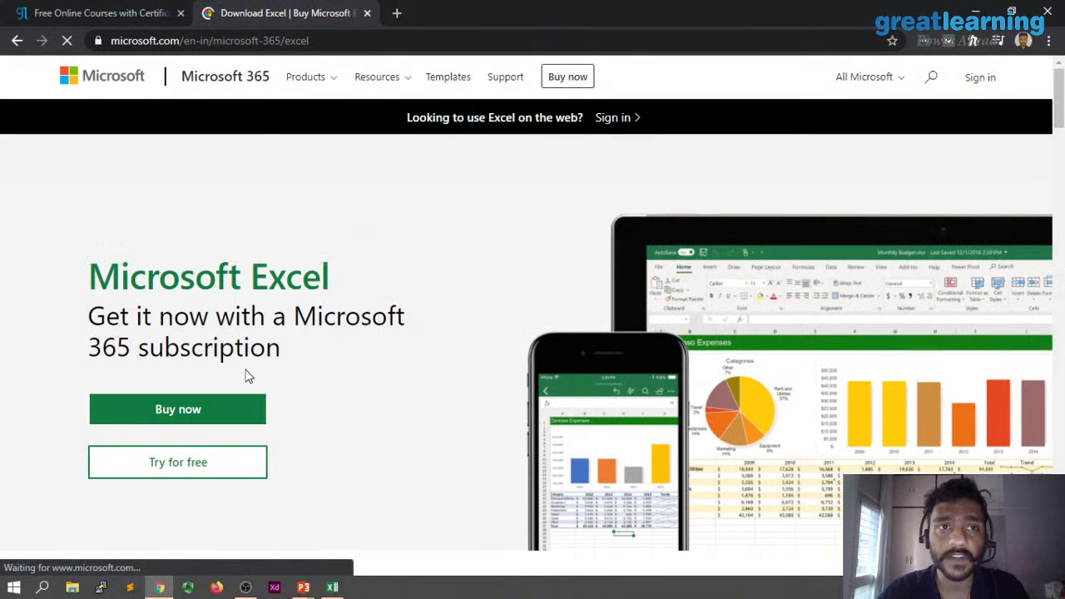
left_click(240, 460)
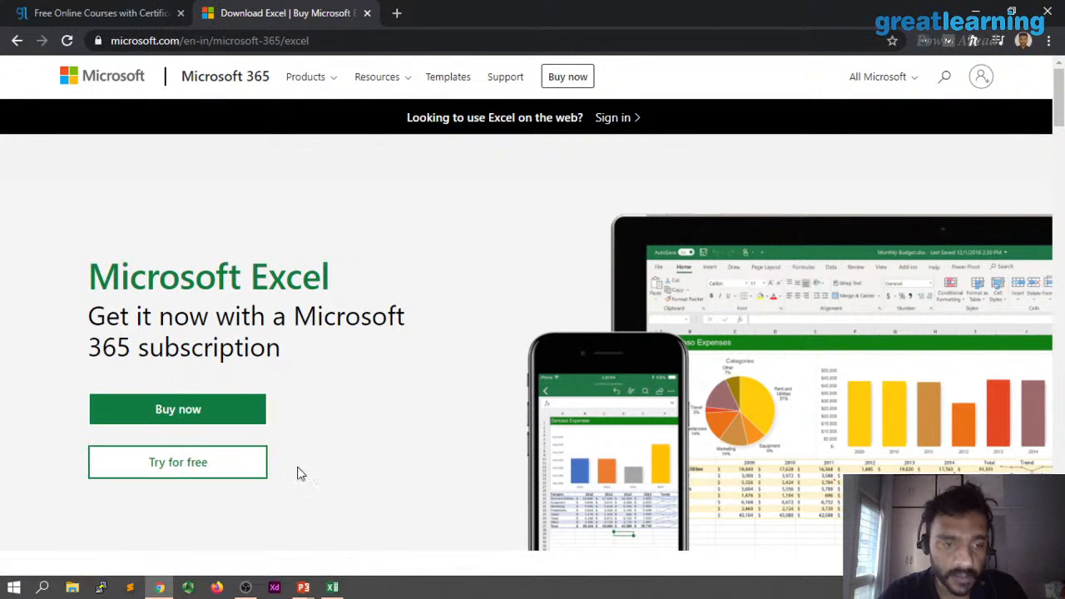
mouse_move(225, 476)
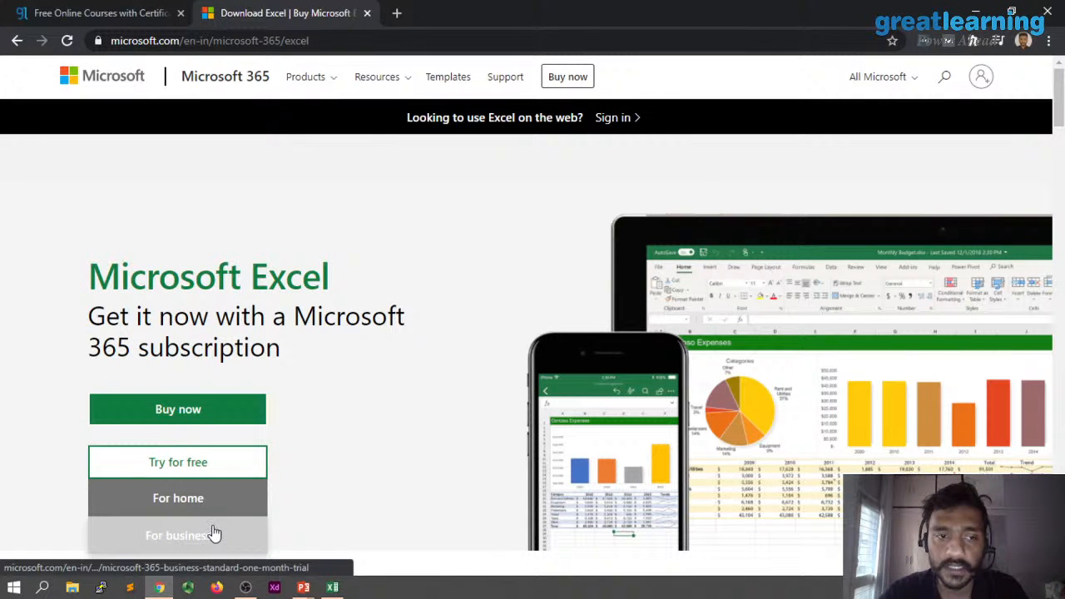
scroll(327, 416, "down", 1)
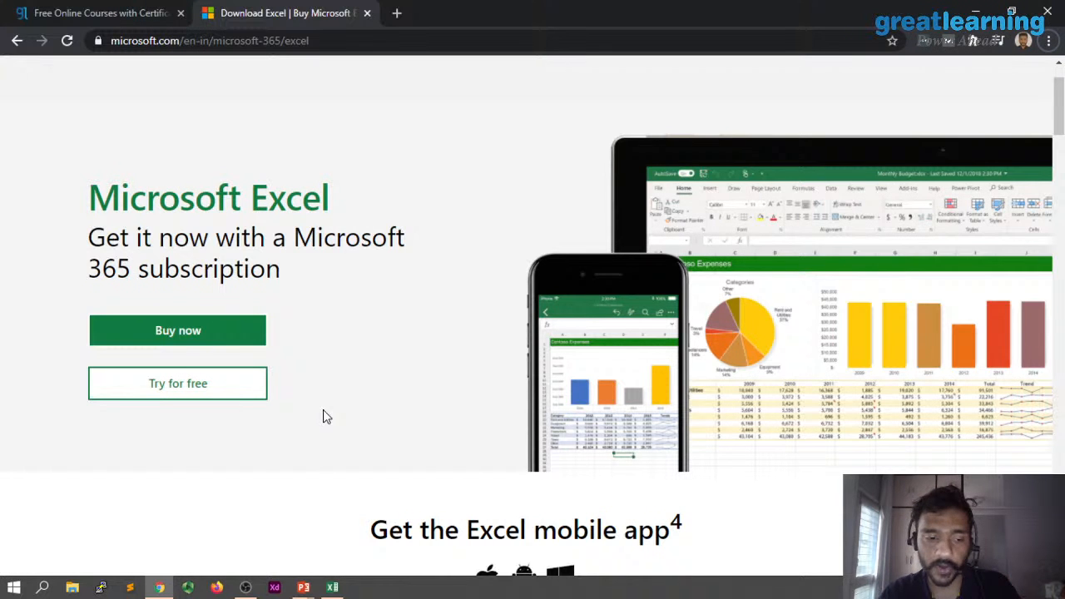
key("alt+Tab")
key("alt+Tab")
key("alt+Tab")
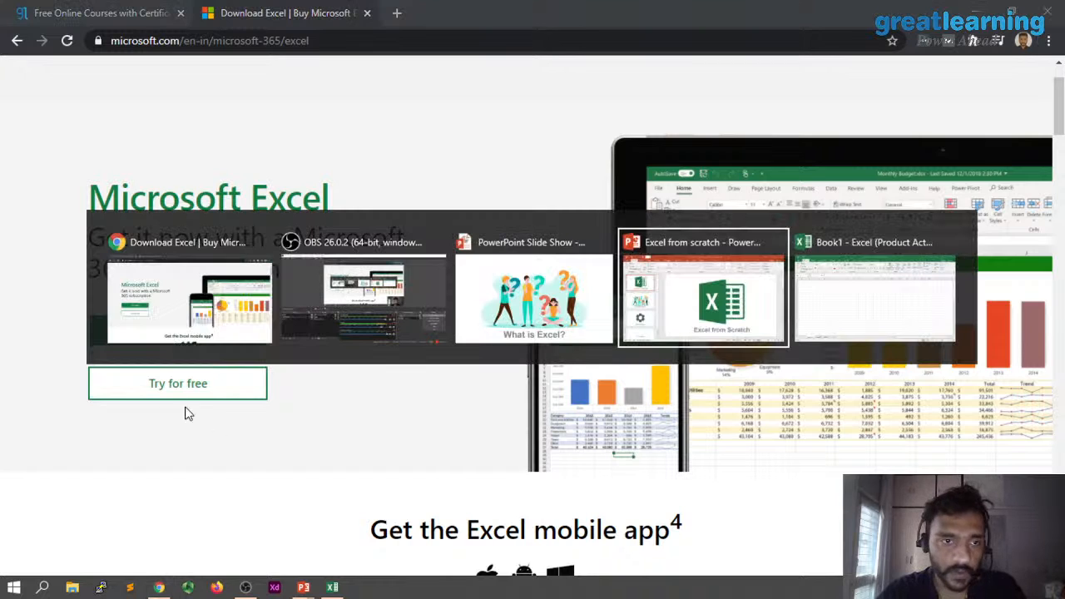
left_click(162, 315)
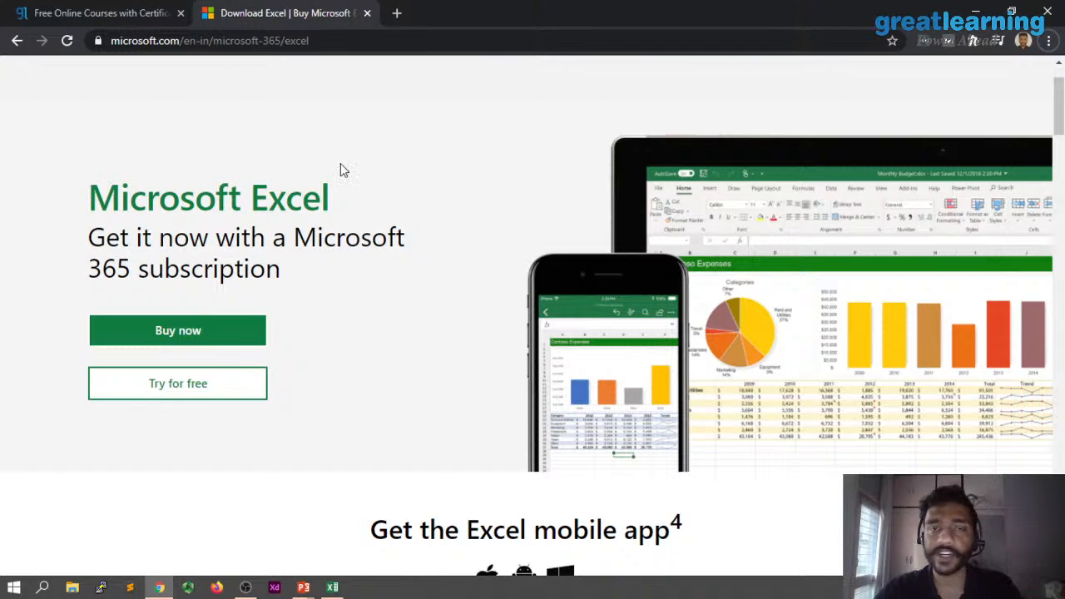
- Launch Excel 2016 and create a blank workbook
left_click(13, 588)
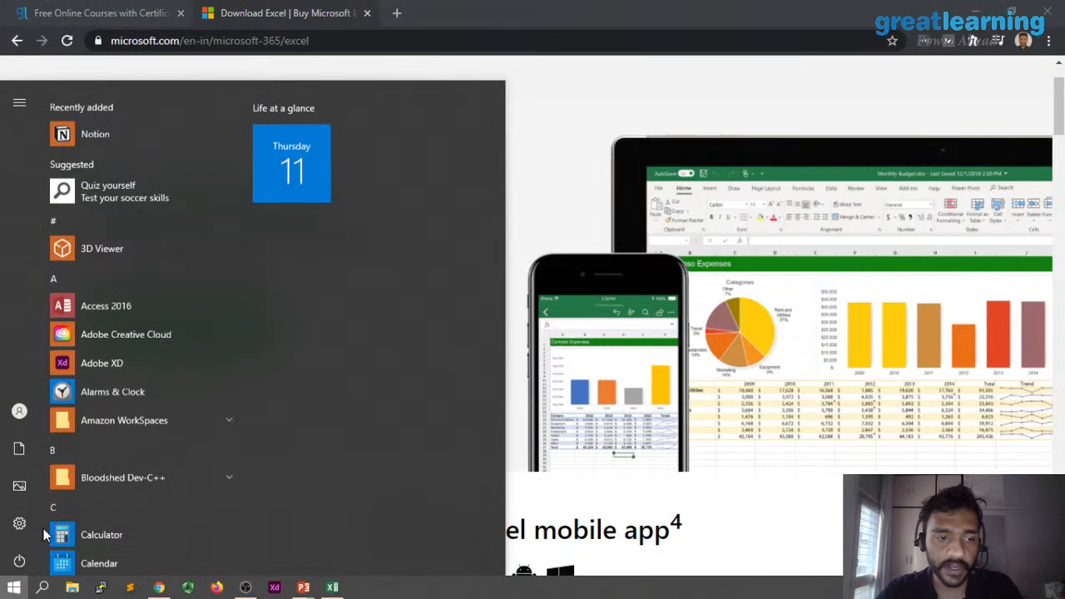
type("excel")
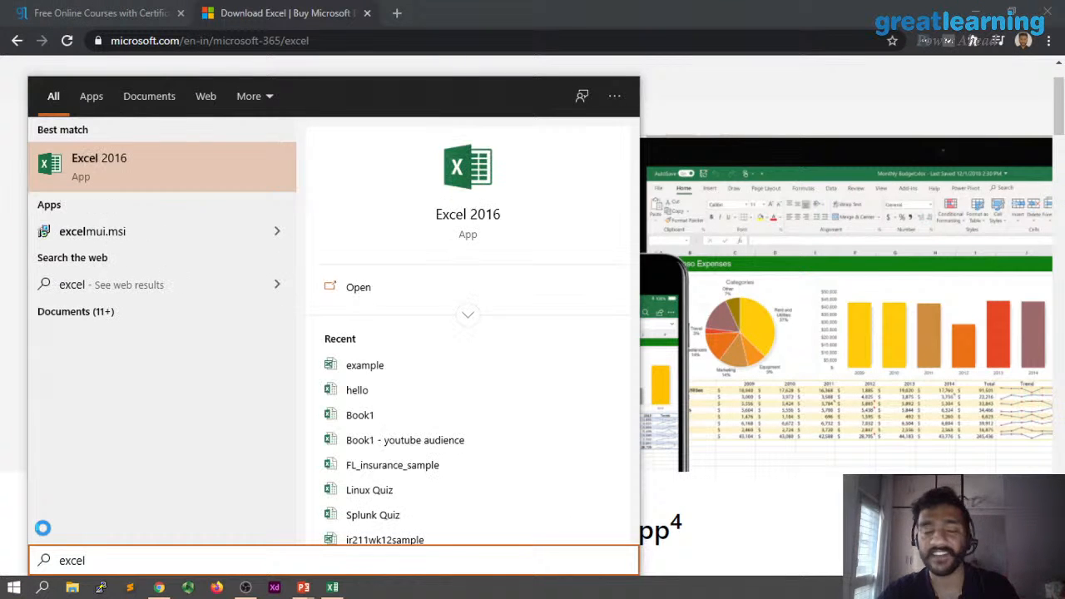
key("Return")
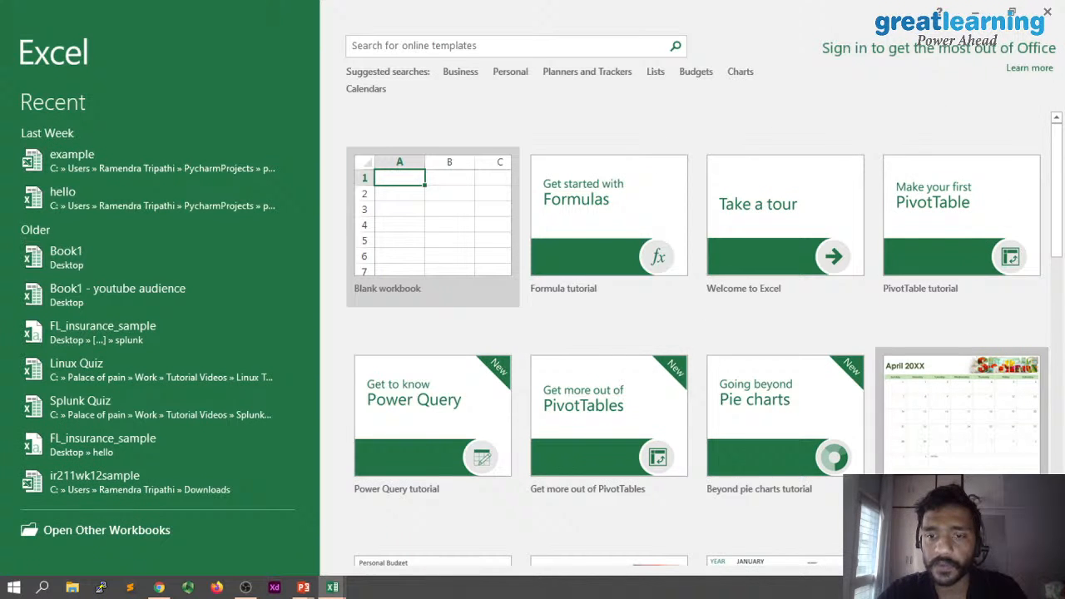
left_click(487, 215)
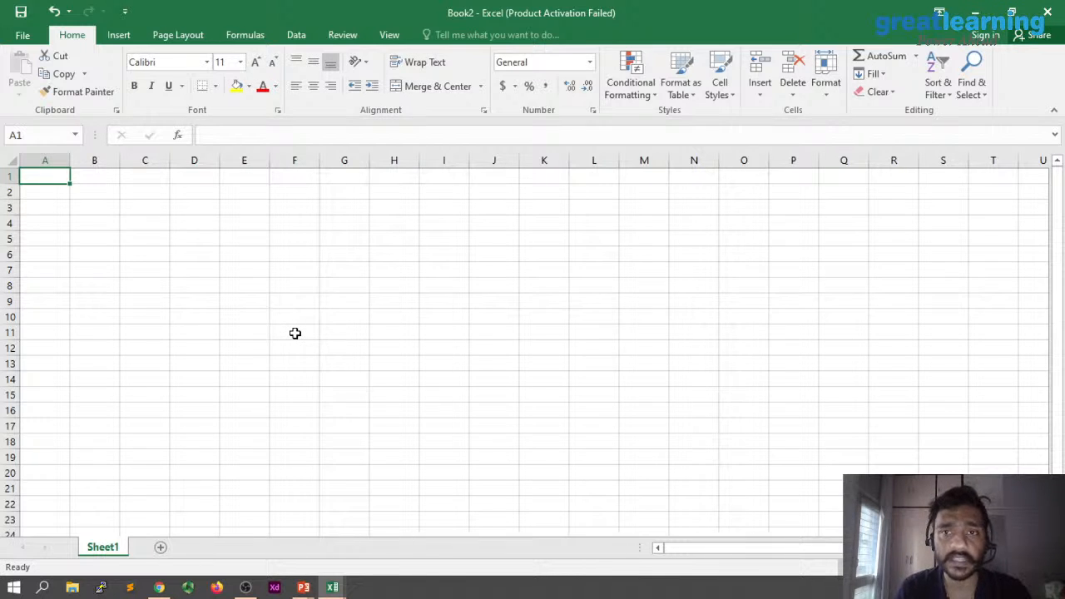
type("wj")
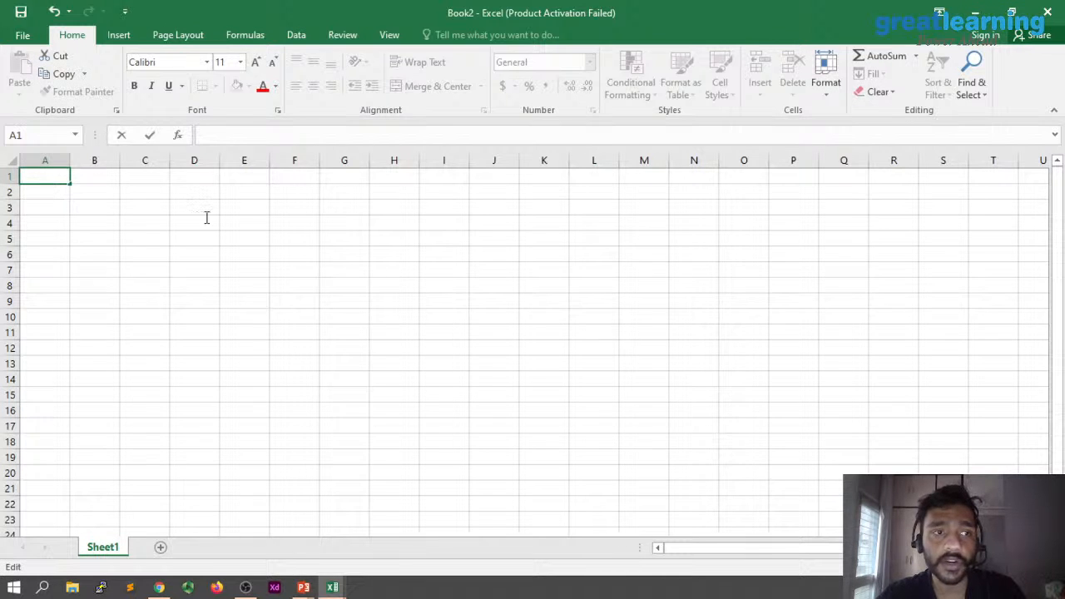
left_click_drag(206, 218, 2, 14)
left_click(1, 14)
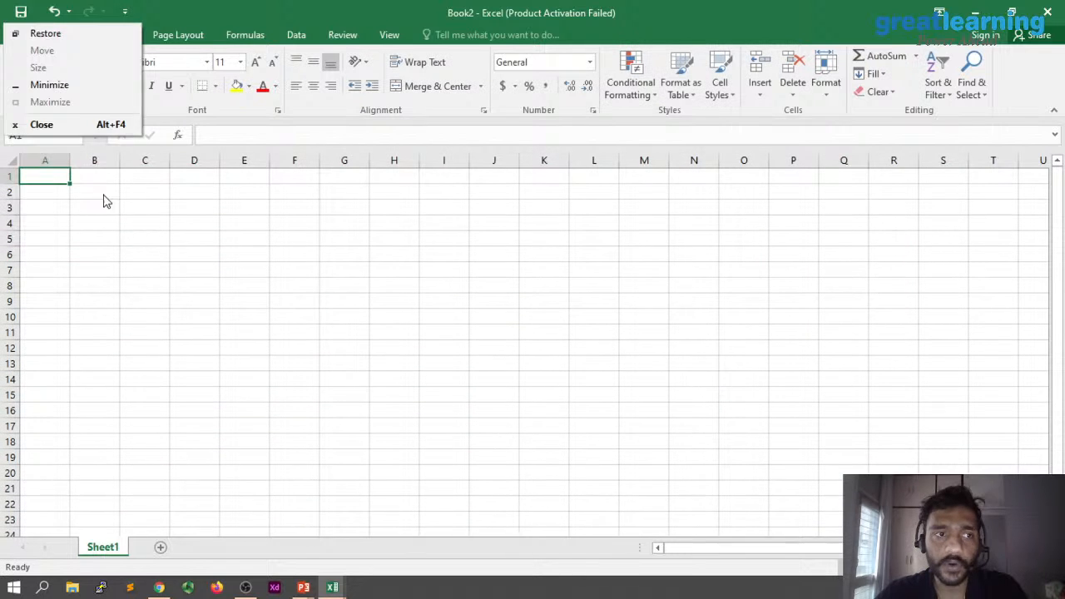
left_click(91, 207)
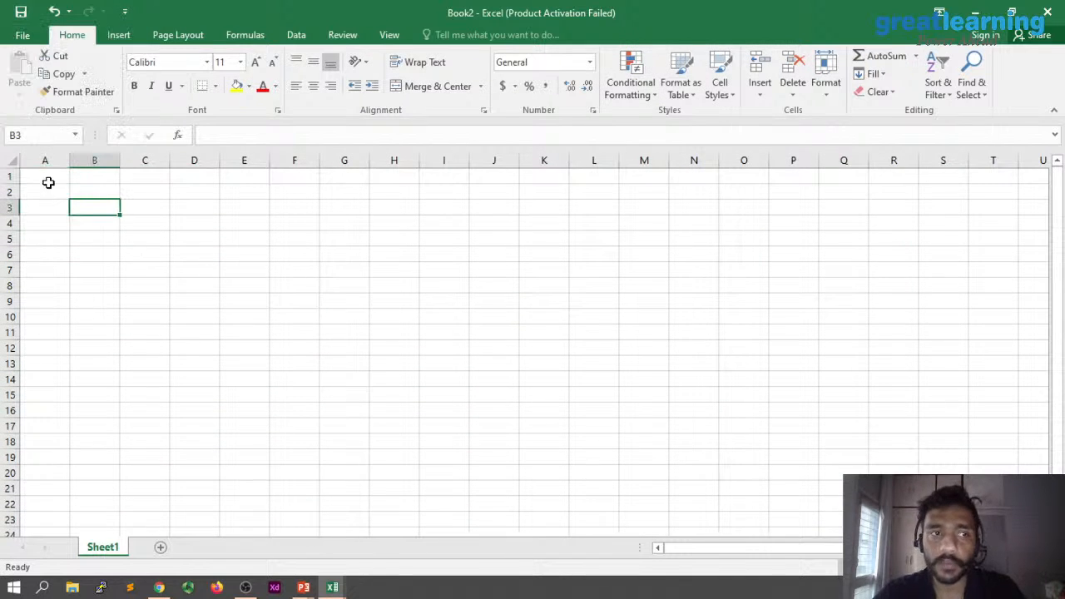
- Select individual cells across the empty sheet, including Q18, A1, B1 and D1, to examine the grid
left_click_drag(47, 179, 597, 397)
left_click(844, 437)
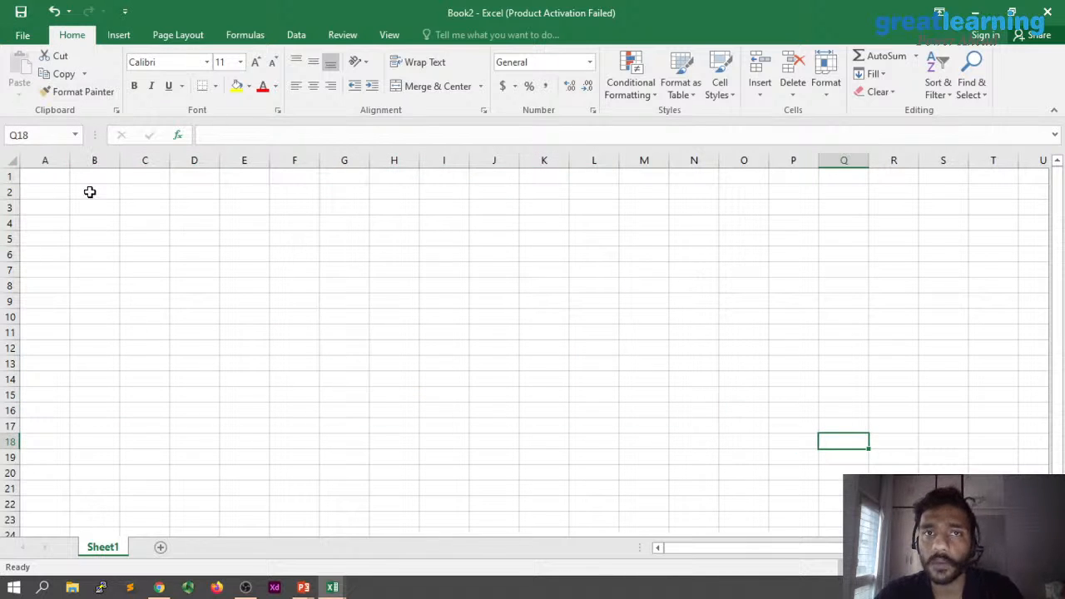
left_click(39, 179)
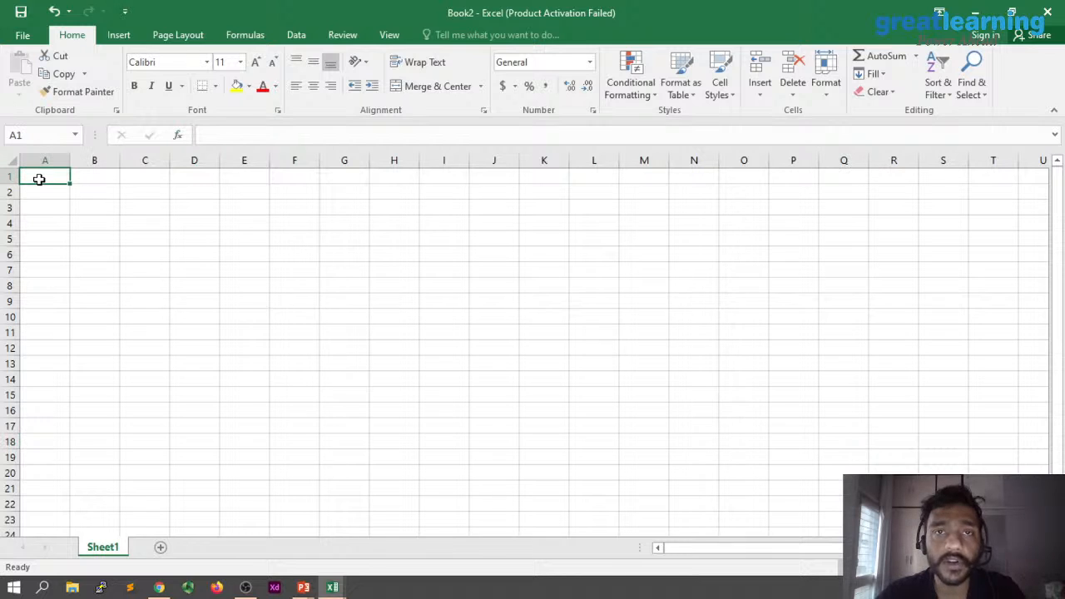
left_click(94, 181)
left_click(200, 183)
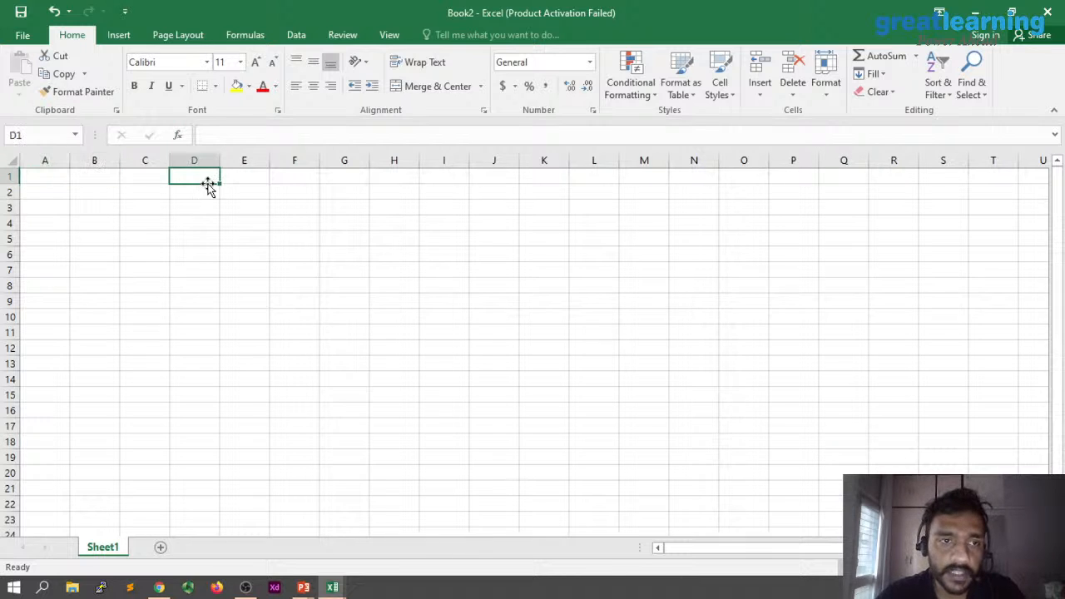
left_click(271, 219)
- Highlight the cell ranges A1:H13 and A1:Q33, and return the selection to cell A1
left_click_drag(52, 180, 397, 359)
left_click(41, 199)
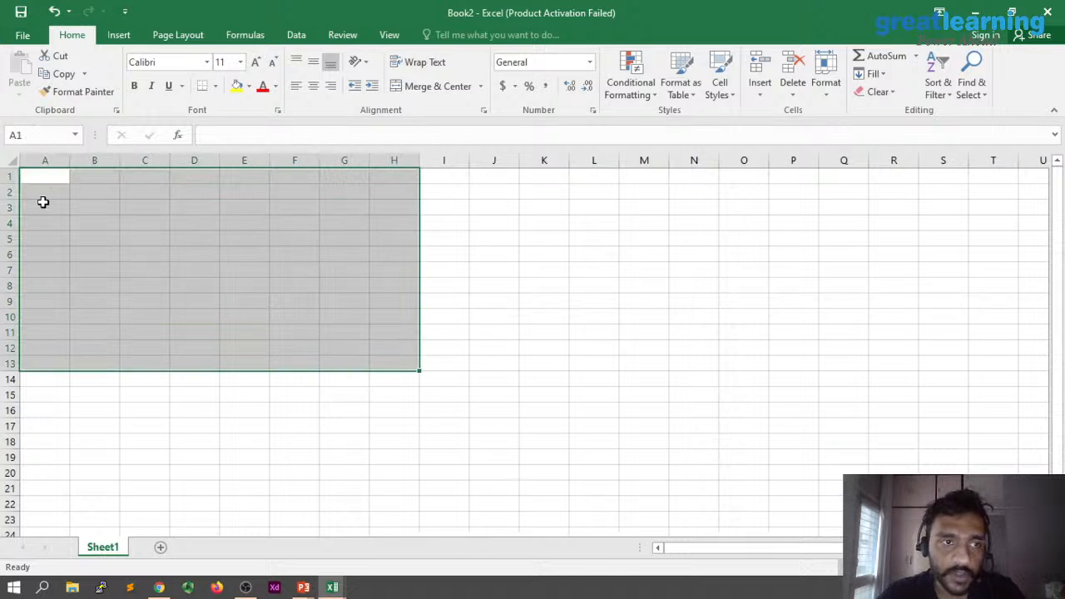
left_click(39, 177)
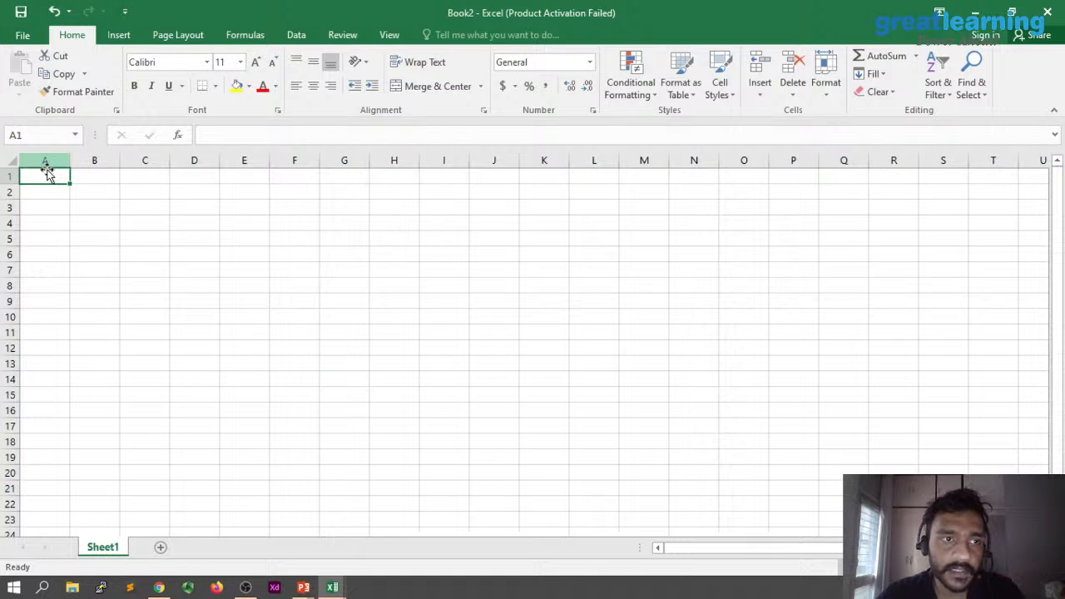
left_click_drag(56, 180, 845, 541)
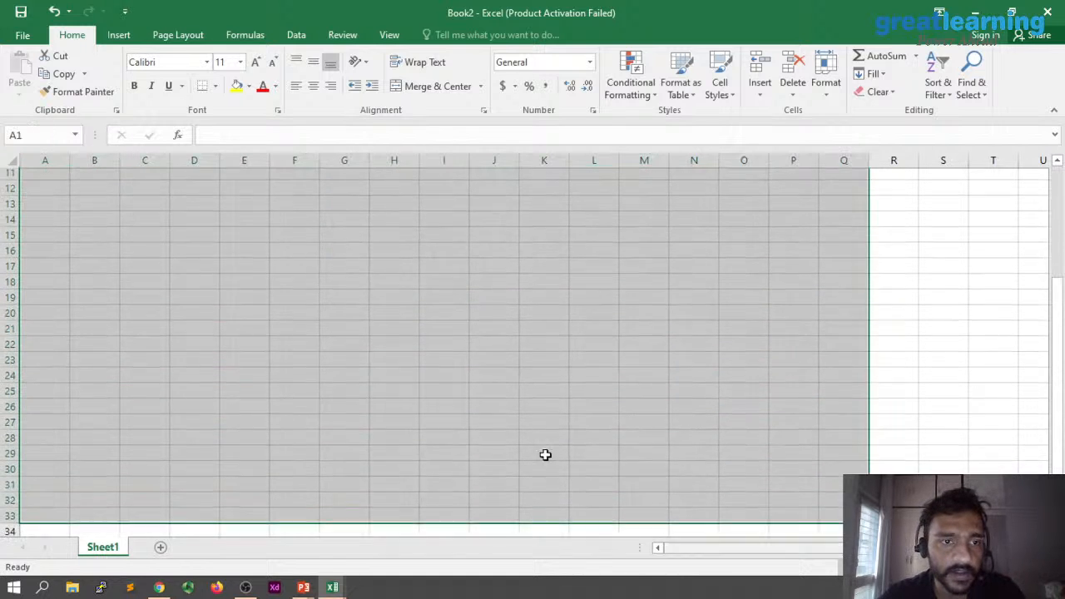
scroll(544, 454, "up", 5)
left_click(48, 181)
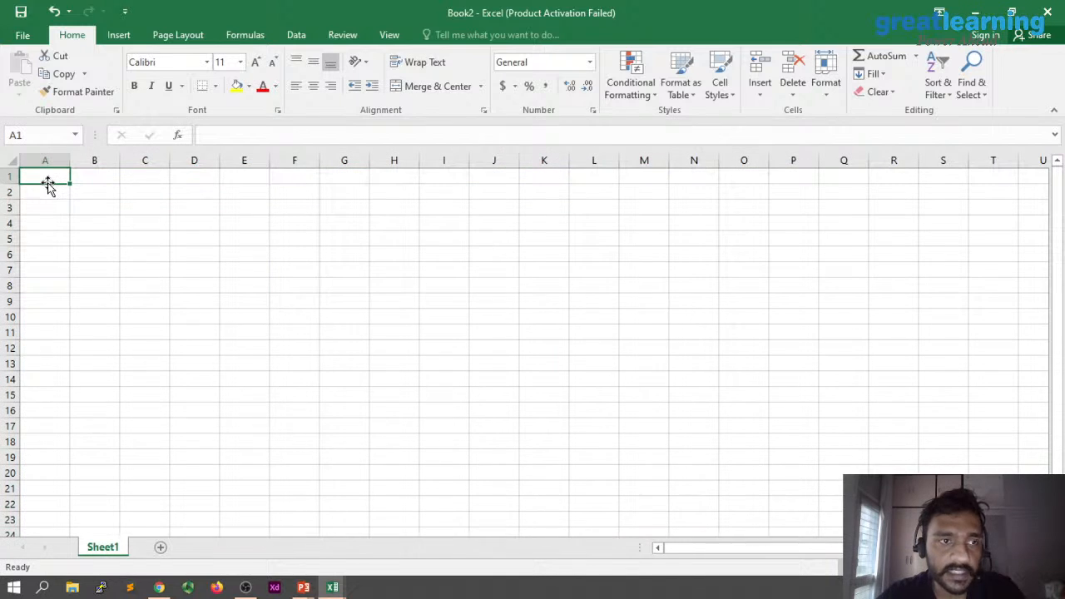
- Open cells A1 and A2 for in-cell editing without entering anything, and leave A2 selected
double_click(50, 174)
double_click(59, 192)
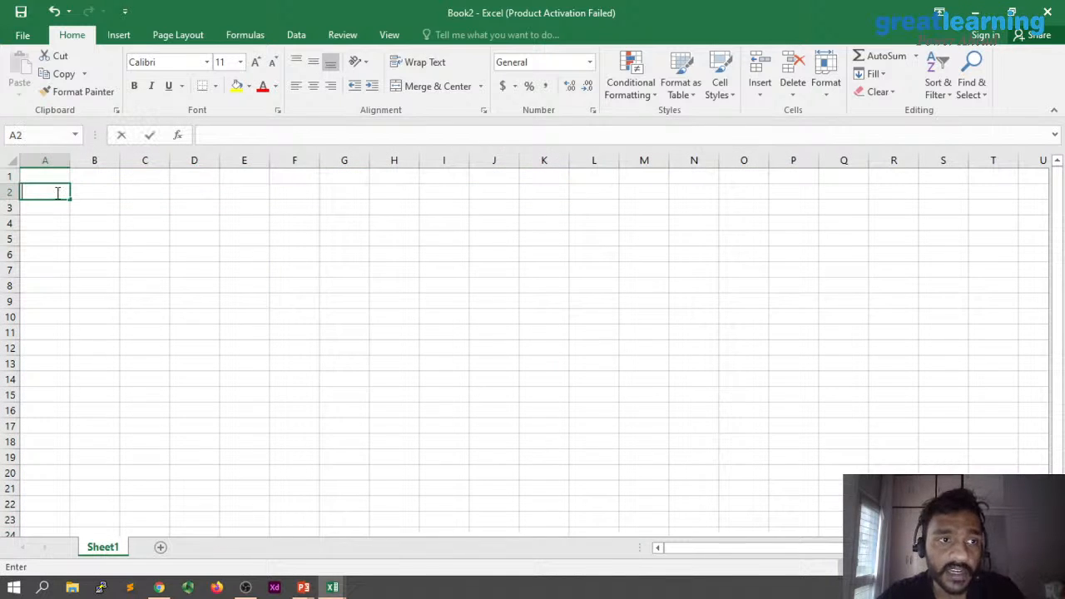
left_click(57, 218)
key("ctrl+Home")
left_click(39, 197)
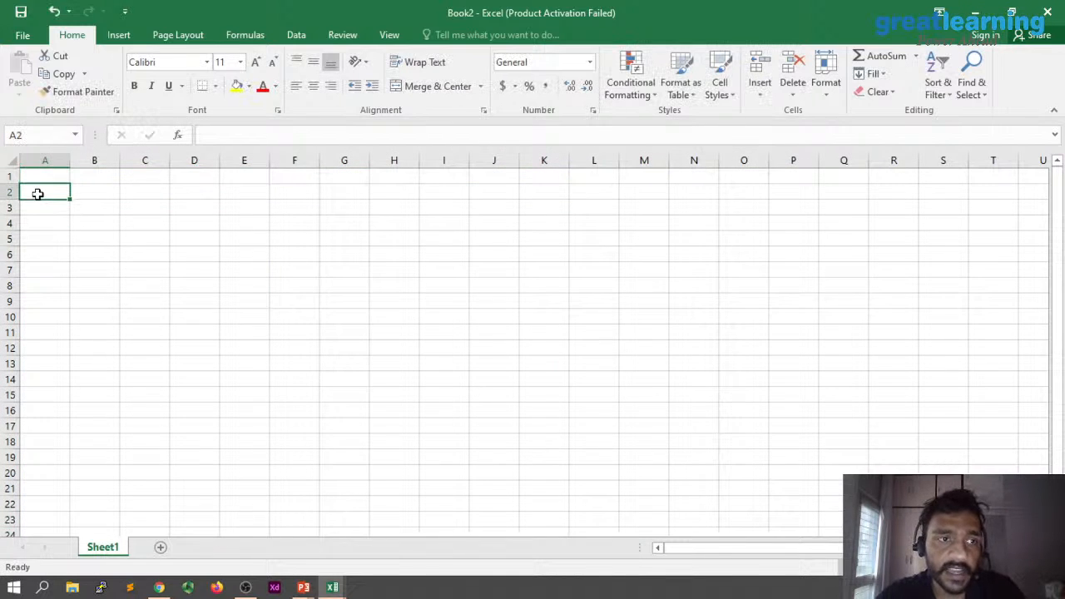
double_click(42, 196)
key("Escape")
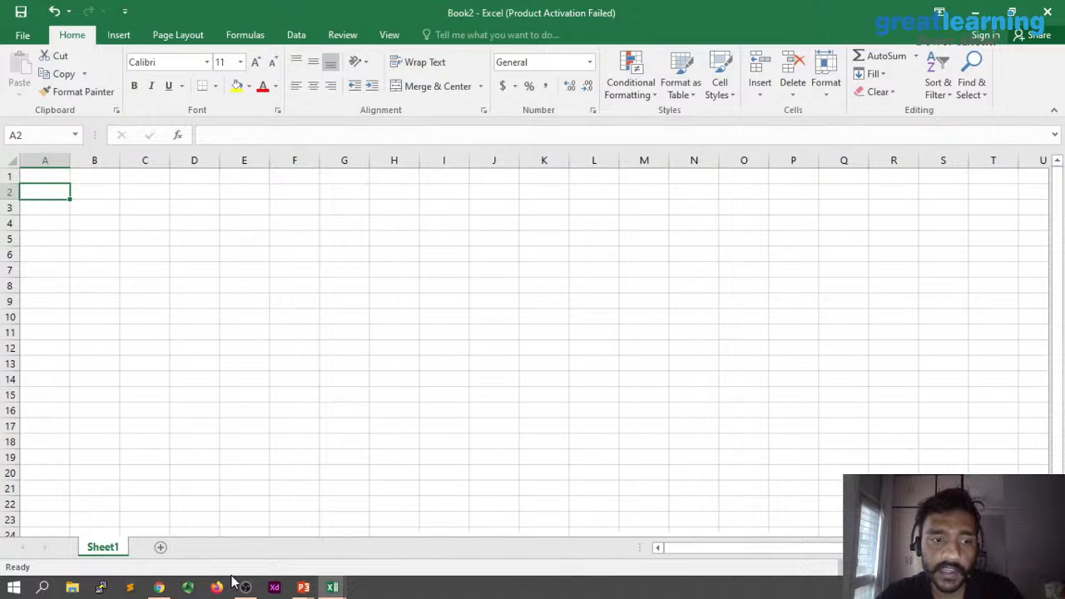
- Add two new worksheets after Sheet1, view each of the three sheets, and return to Sheet1
left_click(162, 550)
left_click(211, 549)
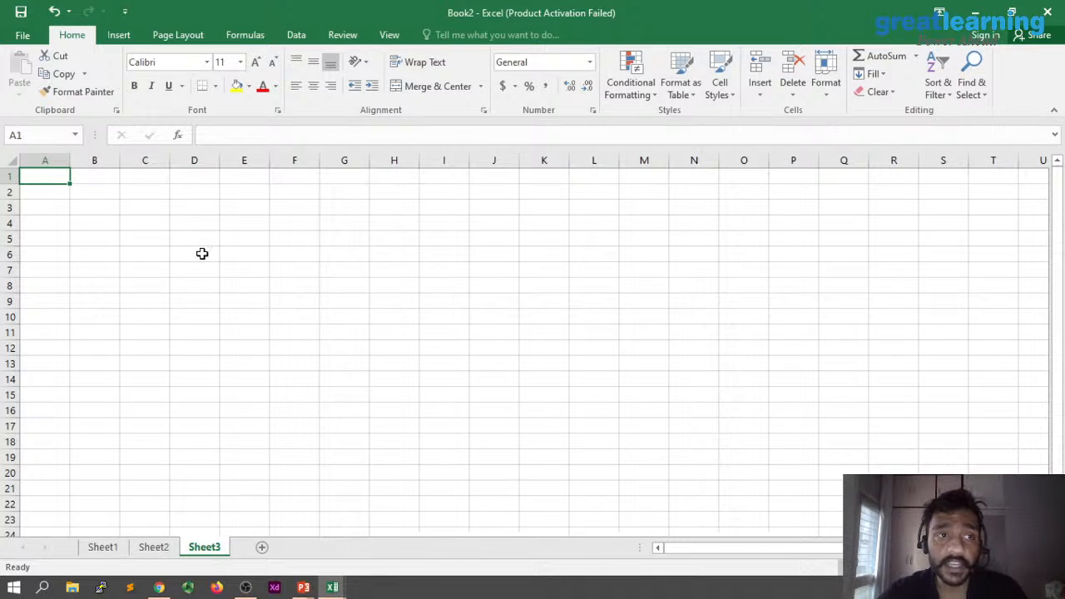
left_click(107, 551)
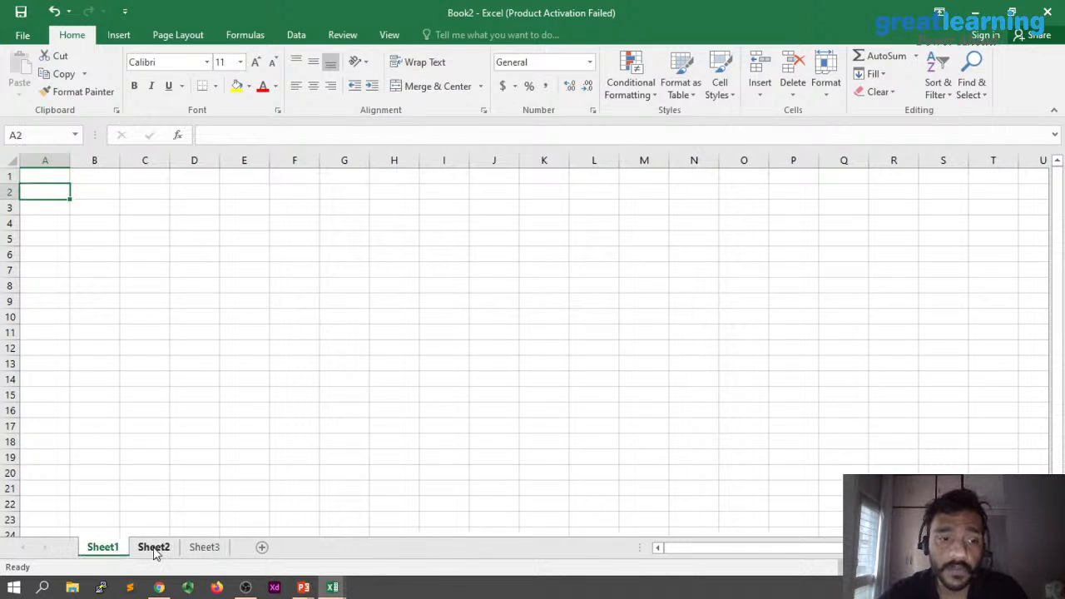
left_click(151, 553)
left_click(205, 553)
left_click(110, 553)
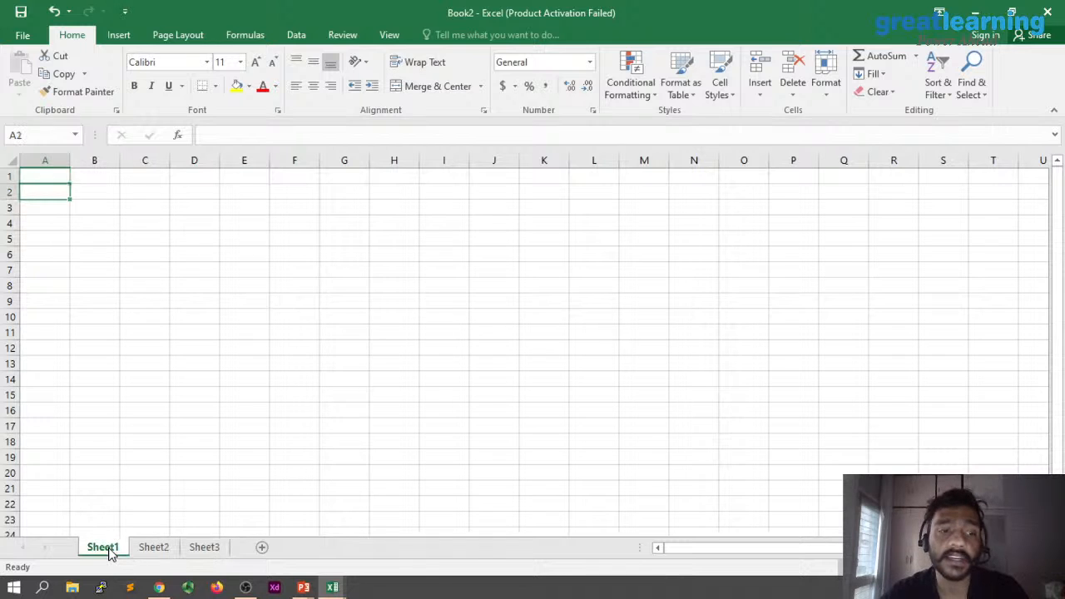
- Rename Sheet1 as Practice
left_click(152, 552)
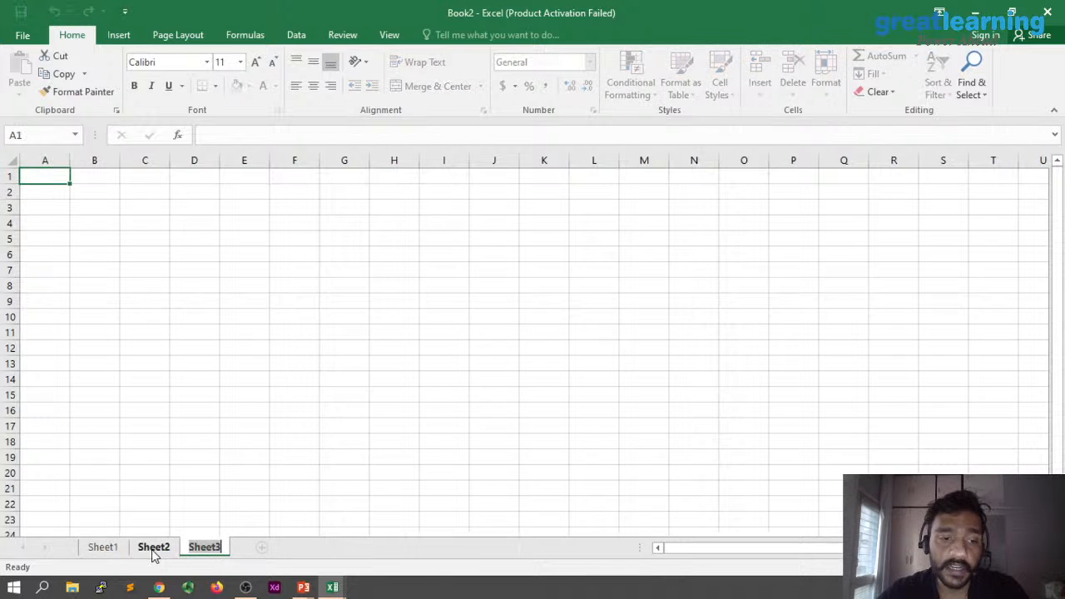
double_click(103, 548)
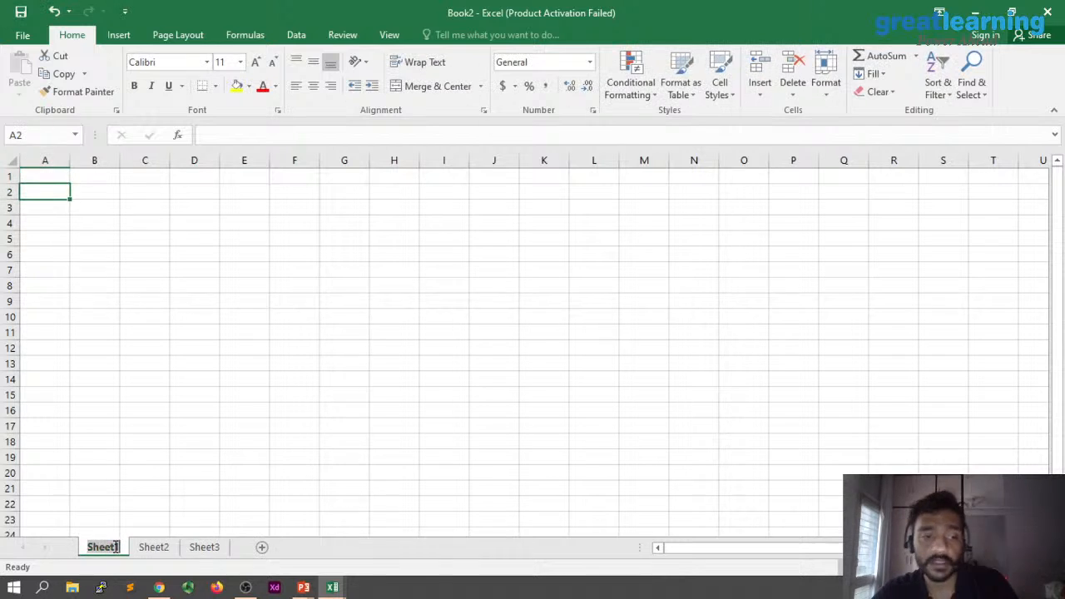
type("Class Marks")
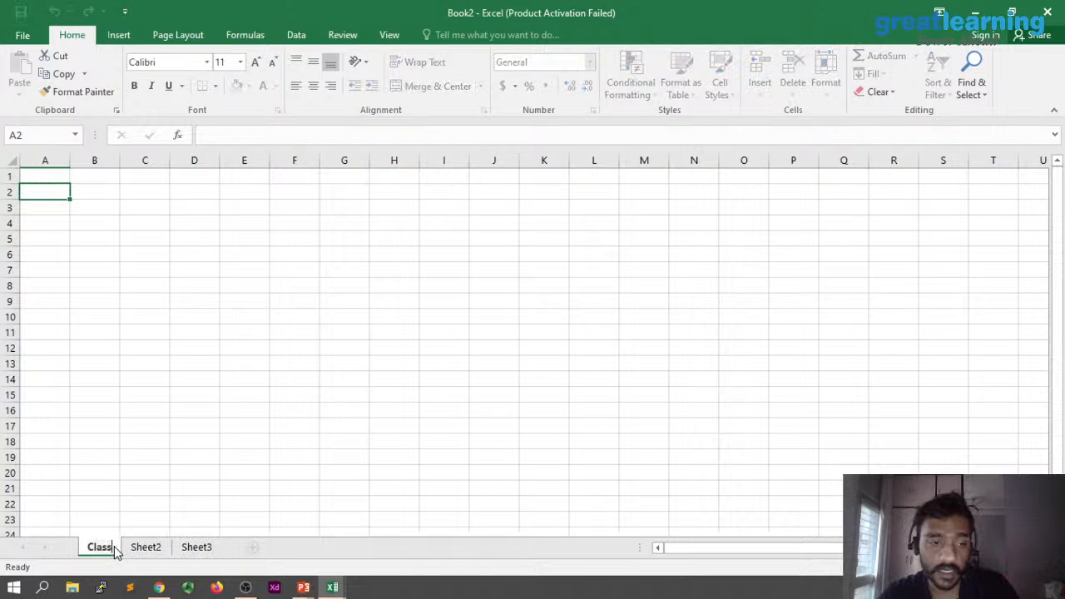
key("BackSpace")
key("BackSpace")
key("BackSpace")
key("BackSpace")
key("BackSpace")
key("BackSpace")
key("BackSpace")
key("BackSpace")
key("BackSpace")
key("BackSpace")
key("BackSpace")
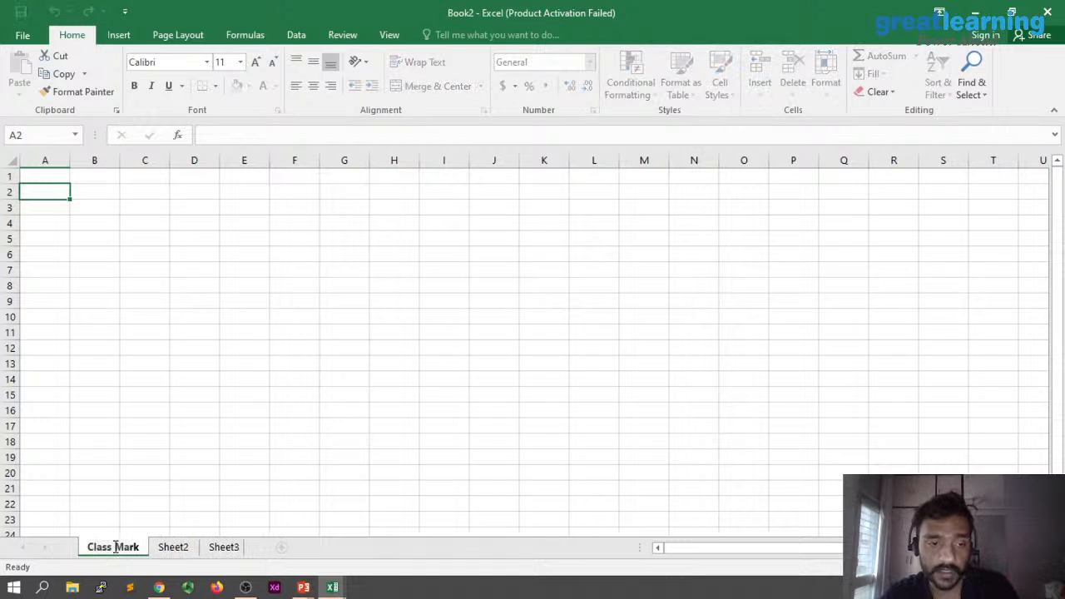
type("P")
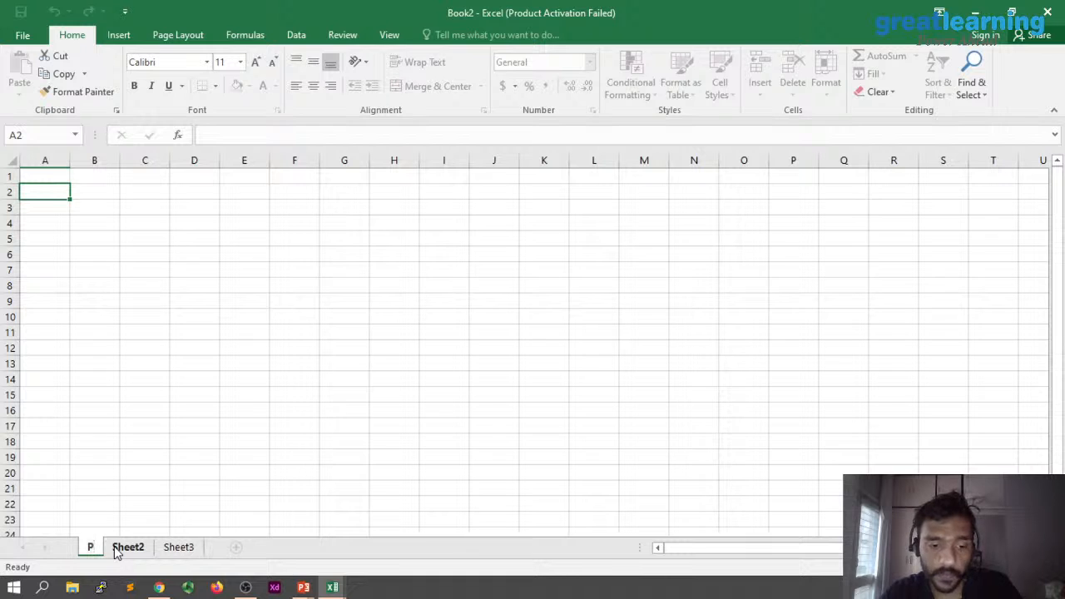
type("ractice")
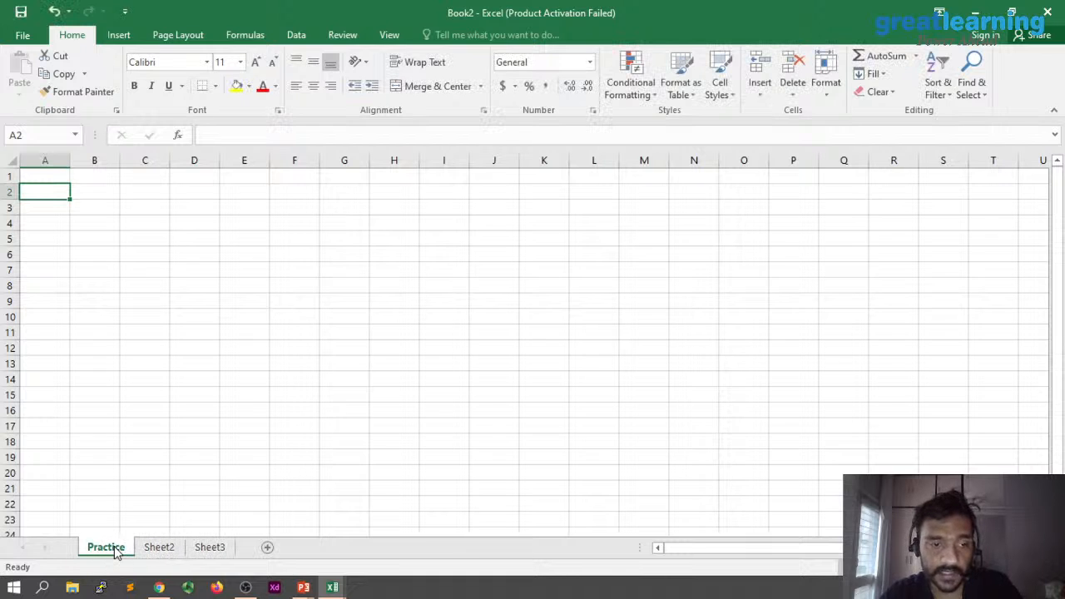
- Rename Sheet2 as Class Marks and Sheet3 as Discount Pricing, and return to the Practice sheet
left_click(158, 545)
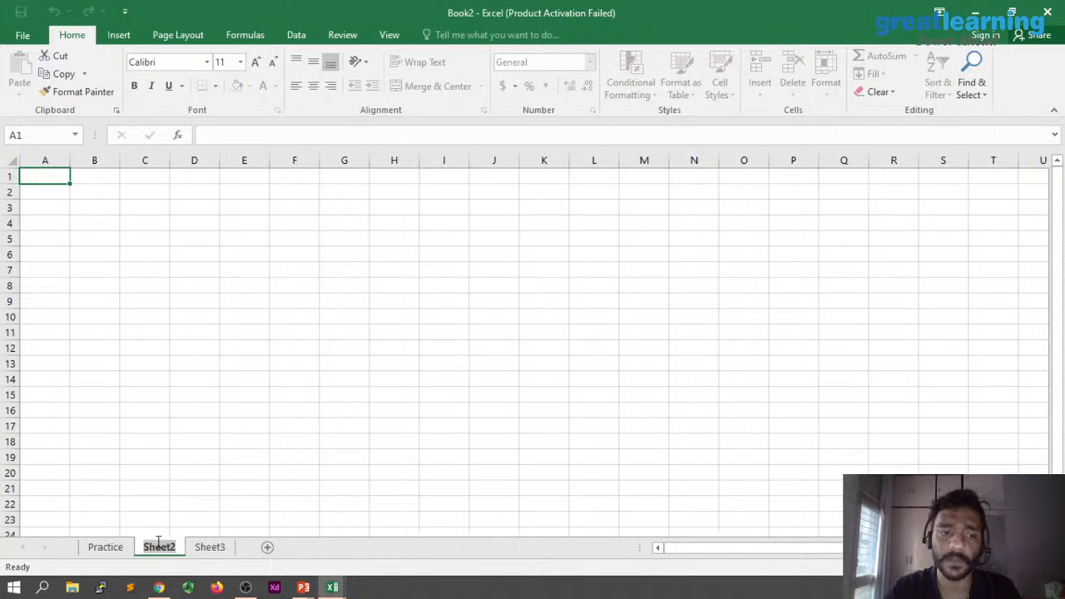
type("Class Marks")
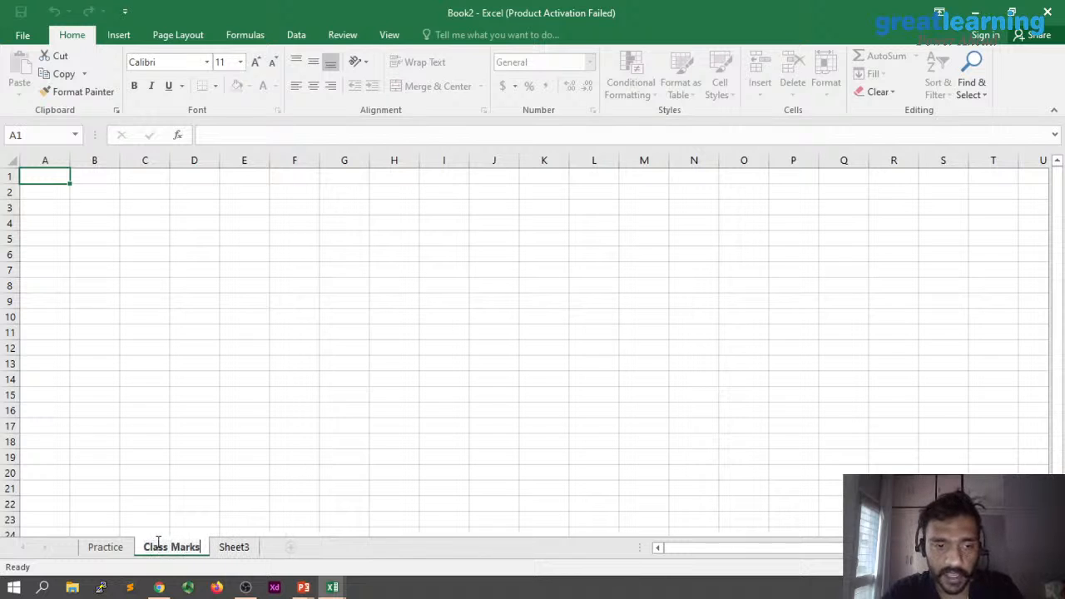
double_click(236, 547)
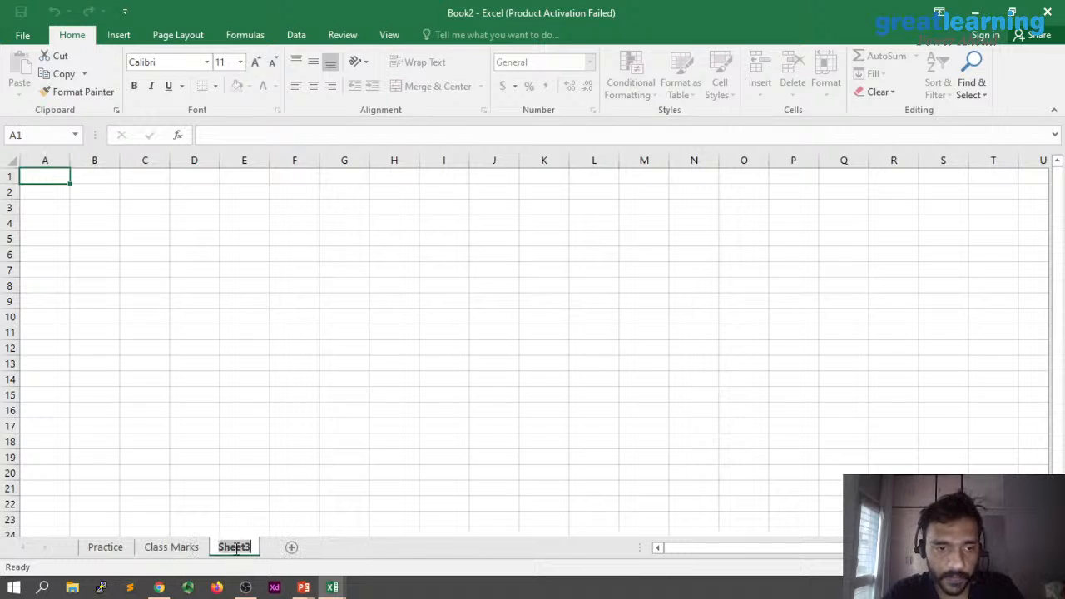
type("Dis")
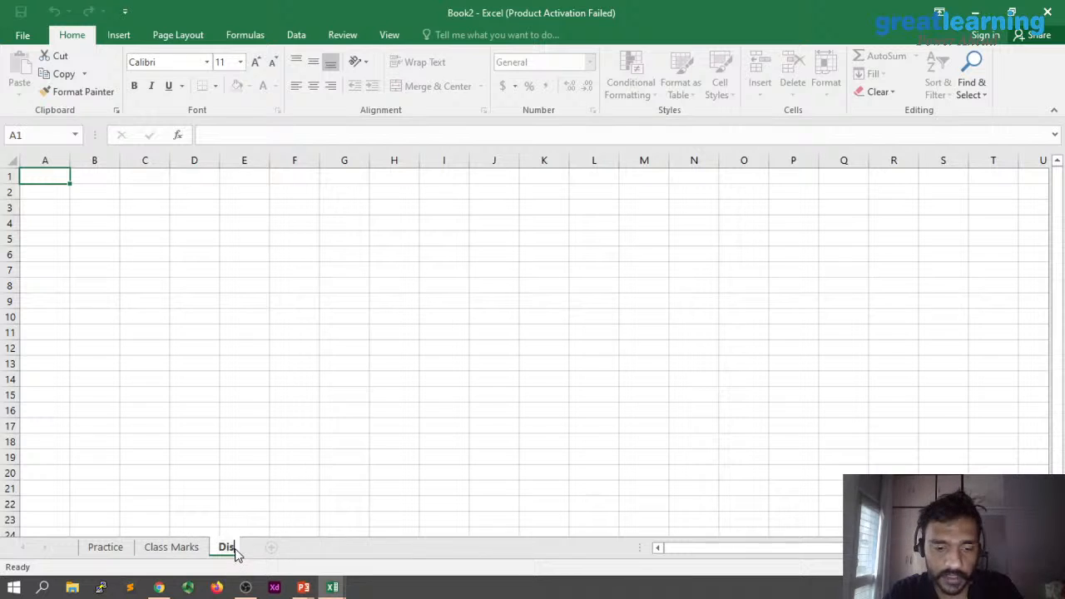
type("count Pricing")
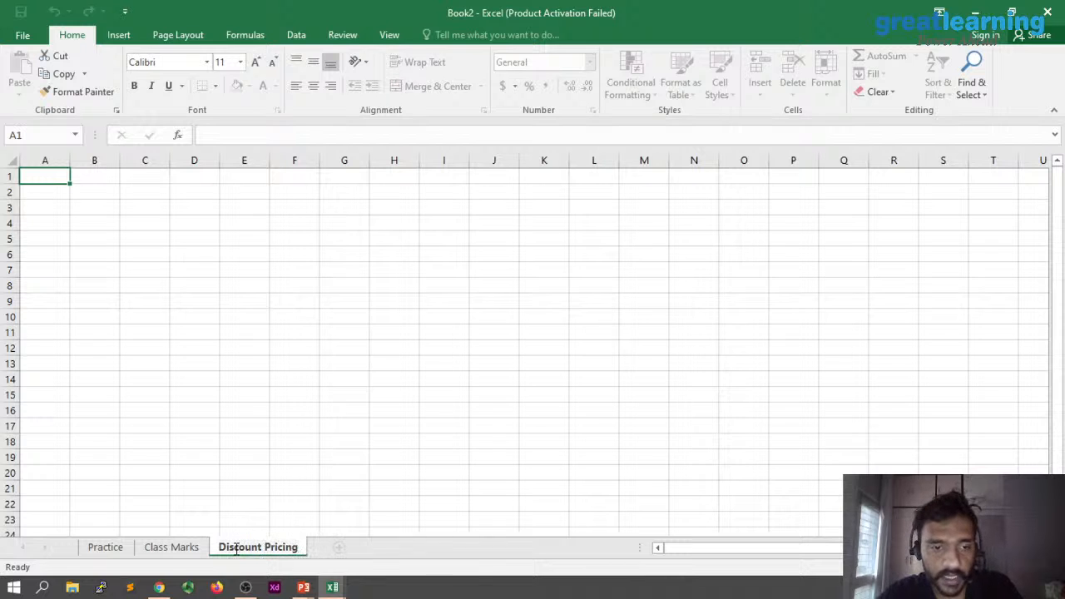
left_click(119, 548)
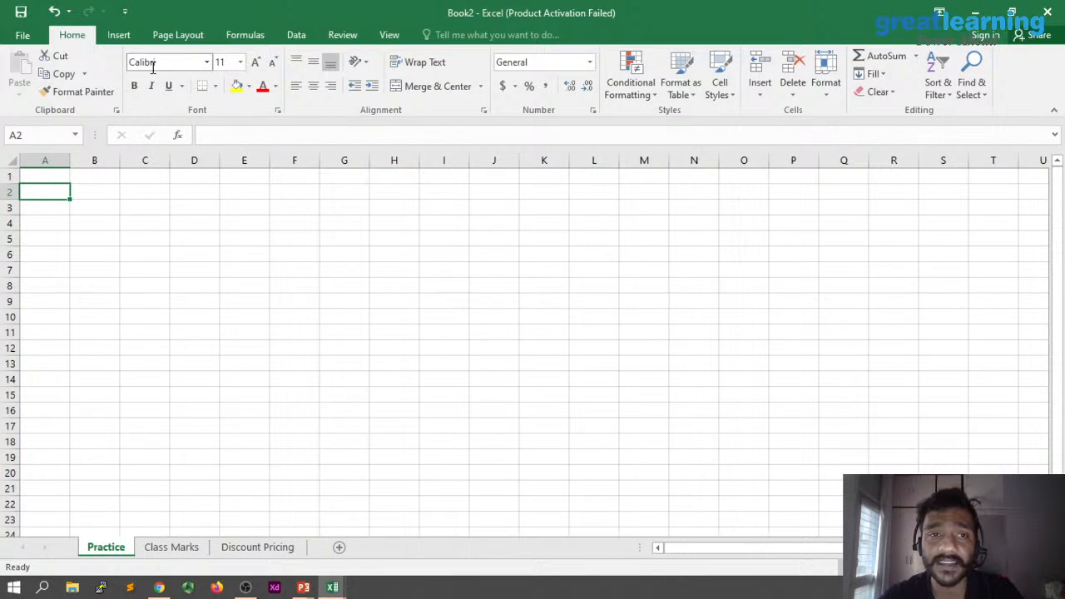
- Left-align cell A2, and select the range A2:F5 to check the number formats without applying one
left_click(297, 86)
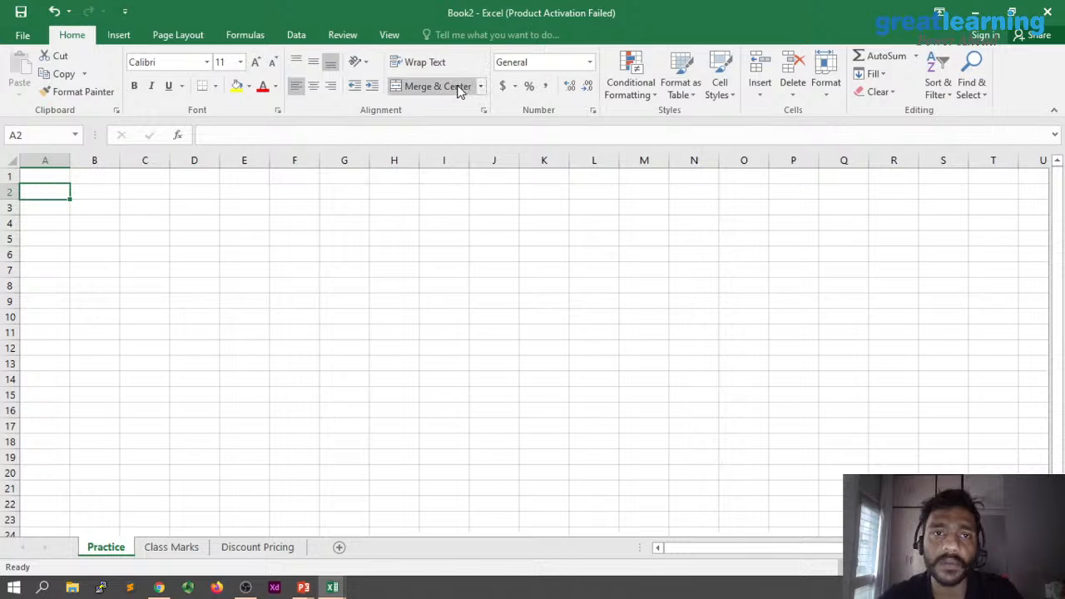
left_click_drag(62, 192, 314, 242)
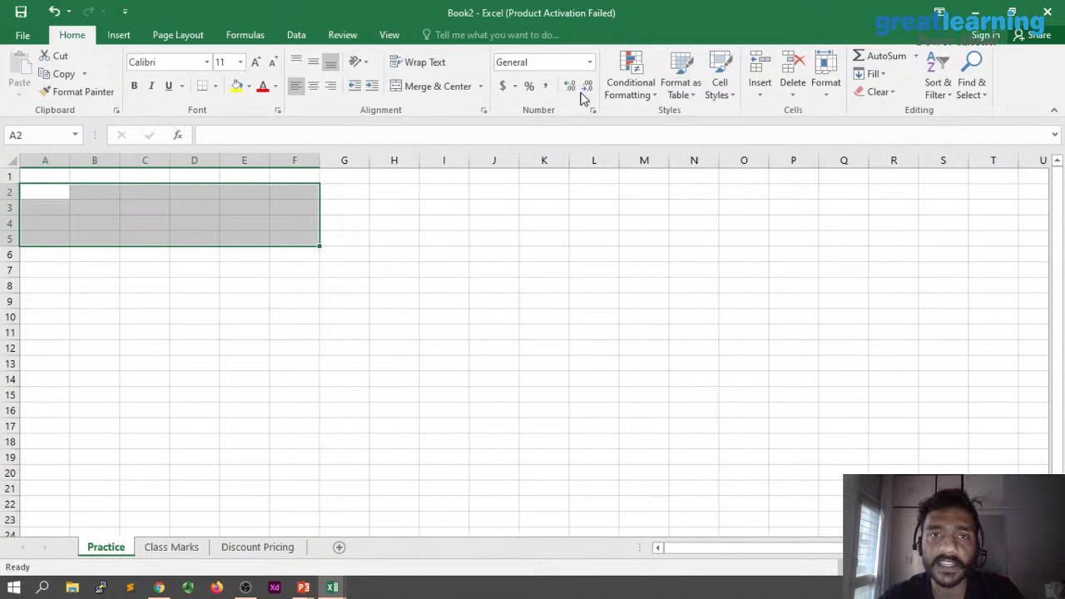
left_click(589, 62)
left_click(590, 65)
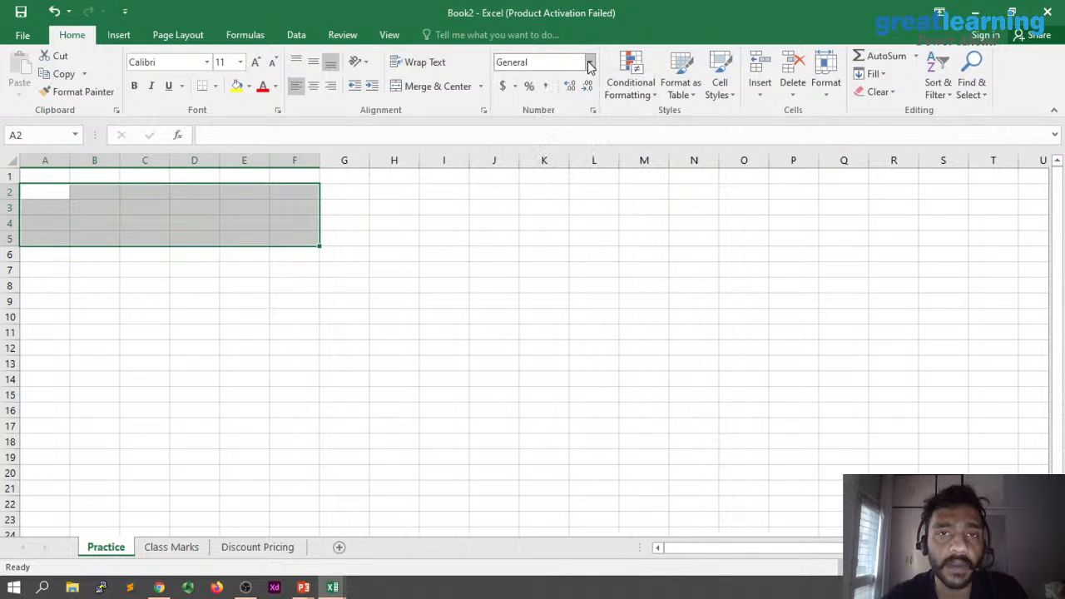
- Enter 12 in cell B5 and apply the dollar Accounting number format to it
left_click(81, 237)
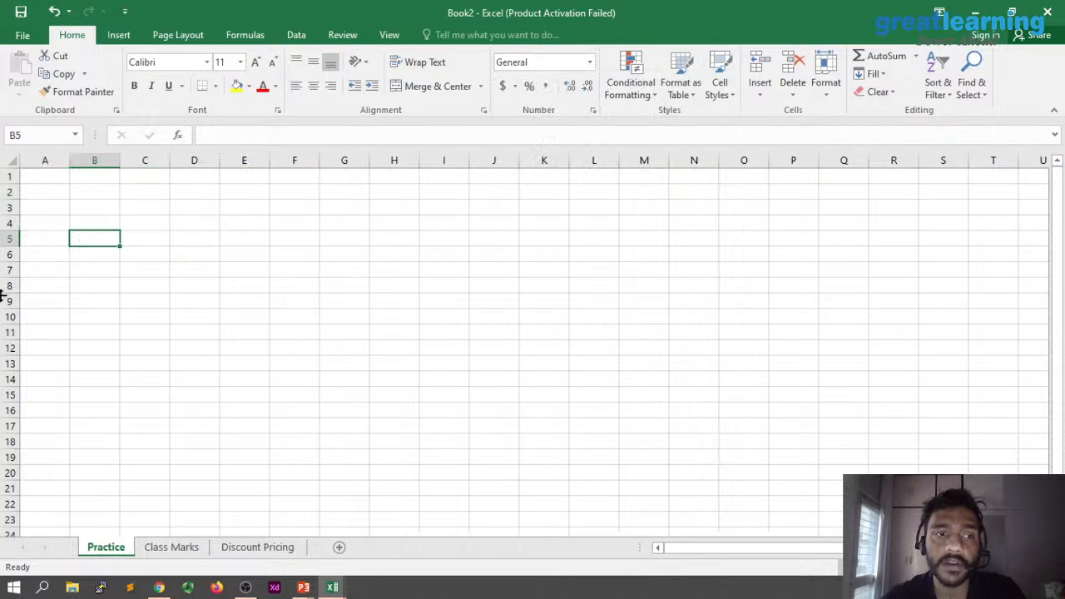
type("12")
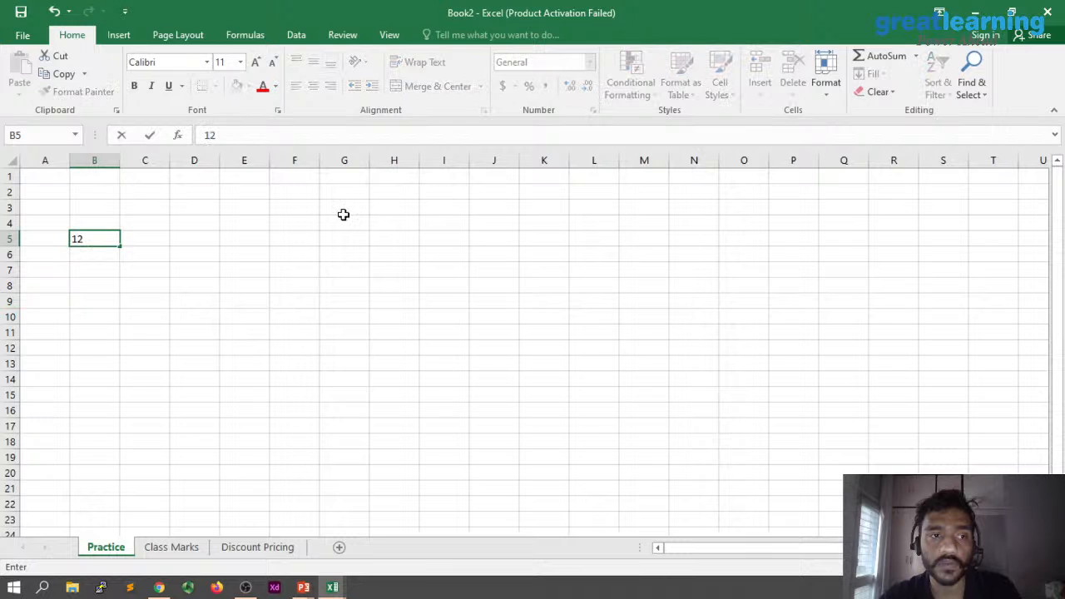
key("ctrl+Return")
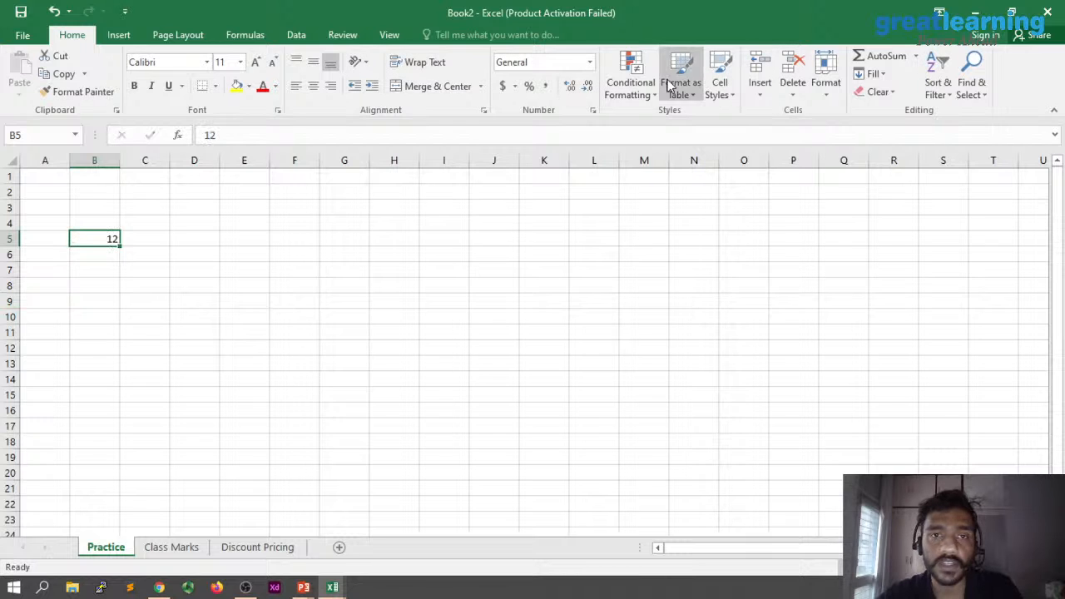
left_click(503, 85)
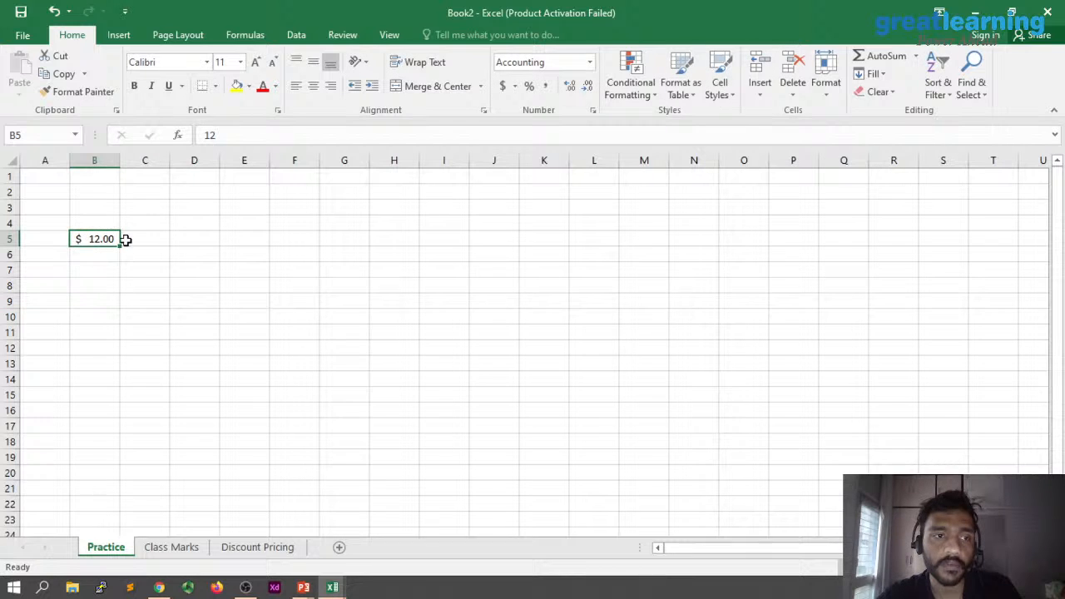
- Enter 12 in cell B6 and set its number format to Time
left_click(105, 255)
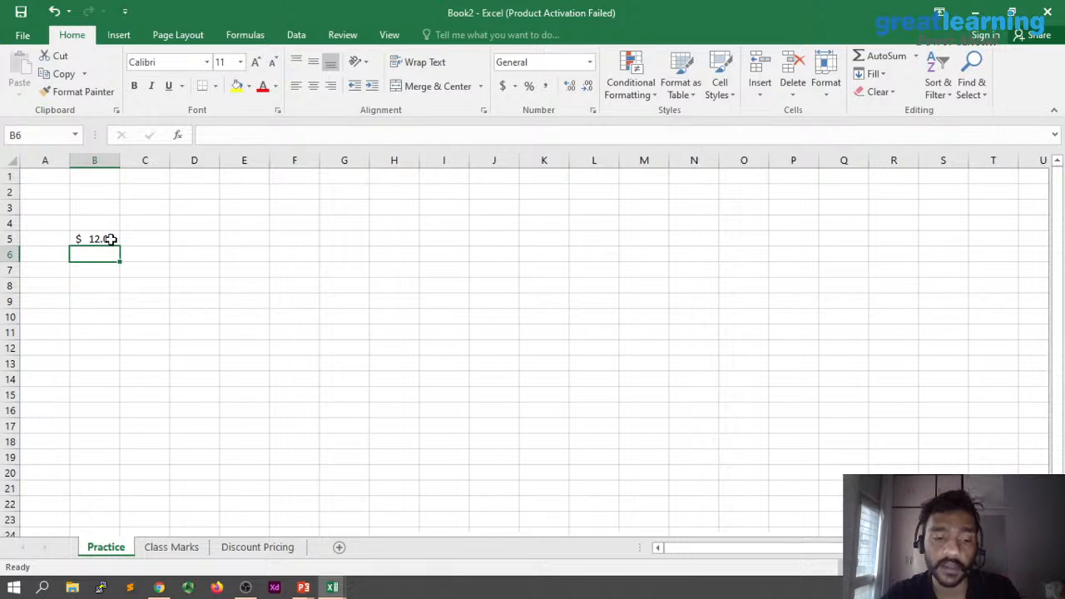
type("12")
left_click(138, 250)
left_click(92, 254)
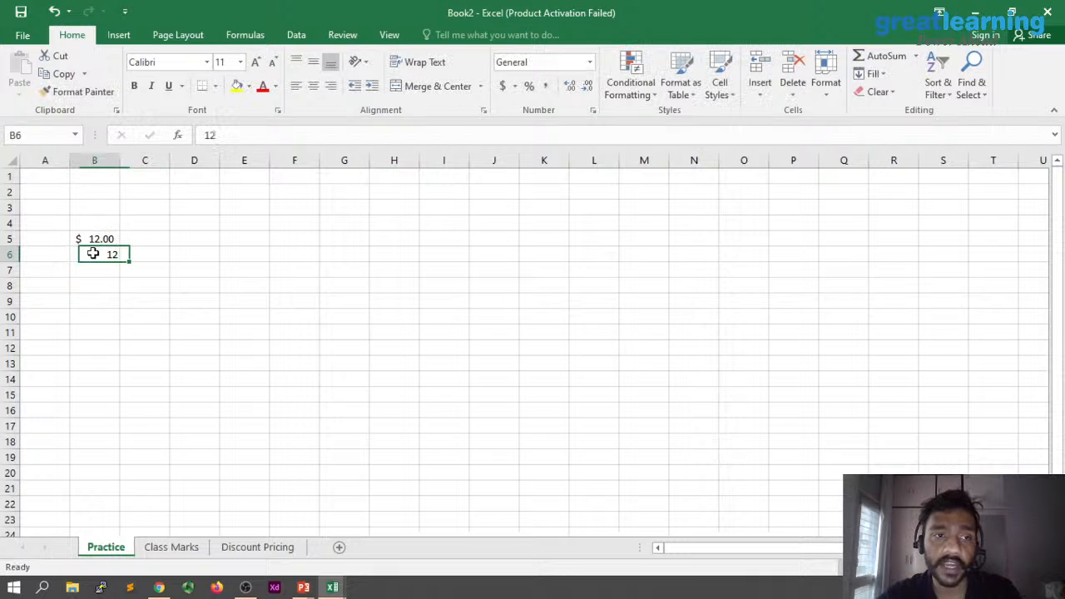
left_click(589, 62)
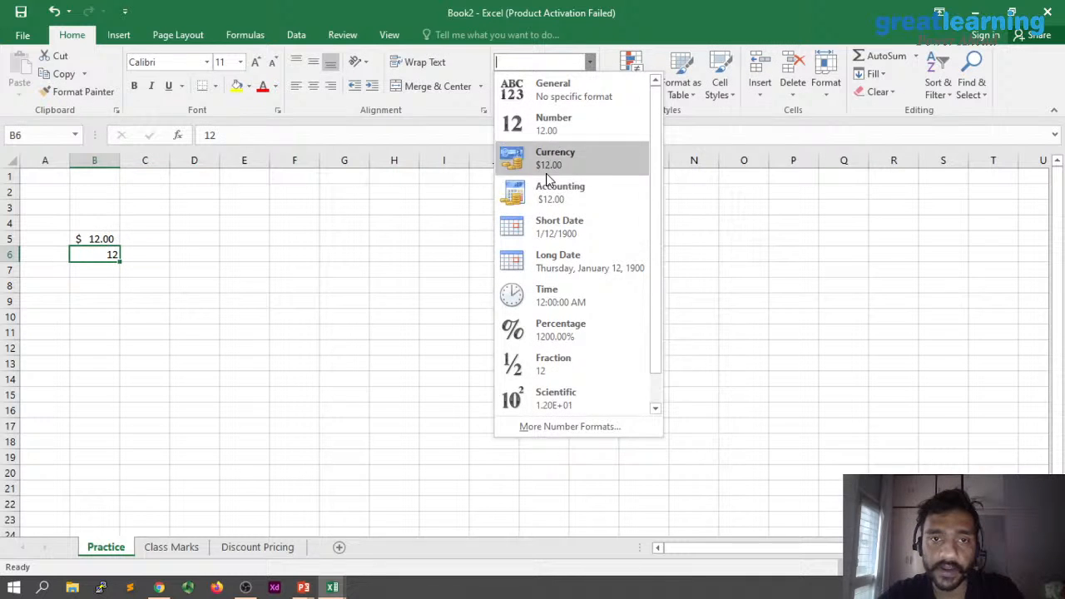
left_click(611, 293)
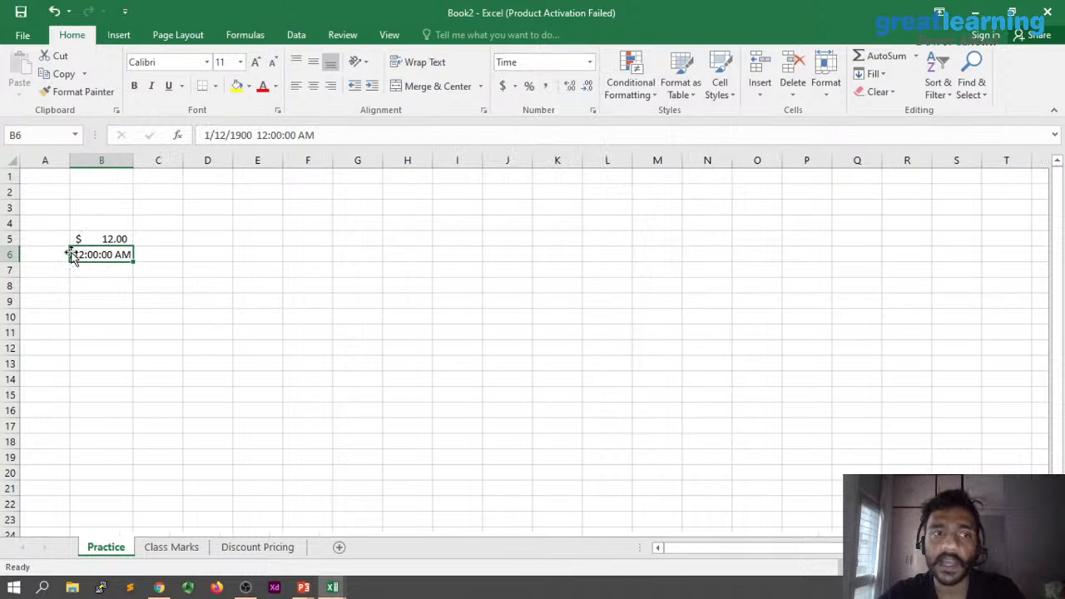
- Clear the contents of A4:D9, undo the deletion, and select cell G9
left_click_drag(55, 225, 207, 302)
key("Delete")
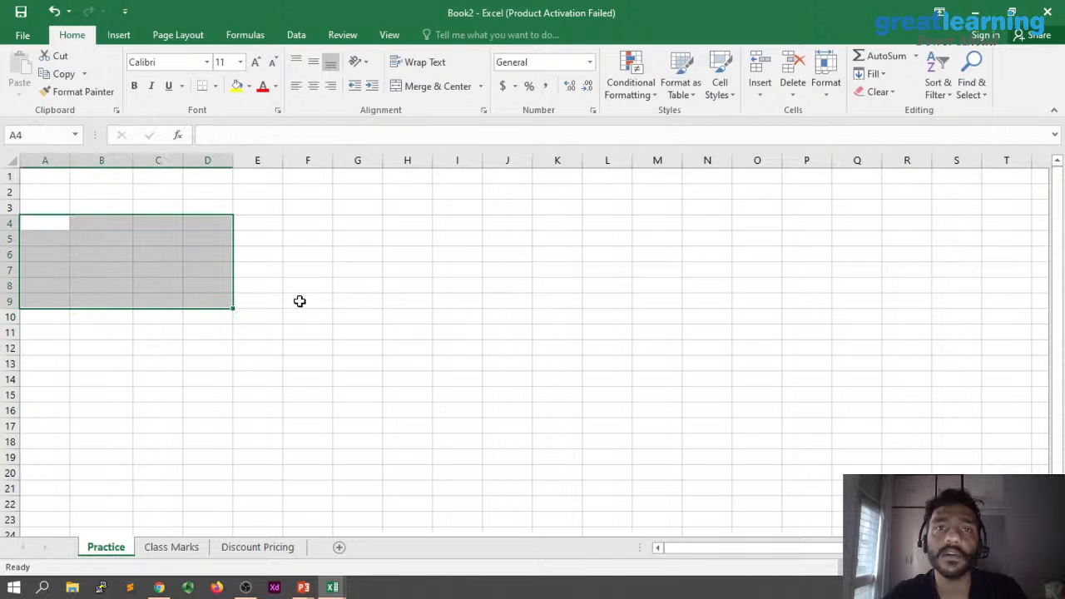
key("ctrl+z")
left_click(358, 301)
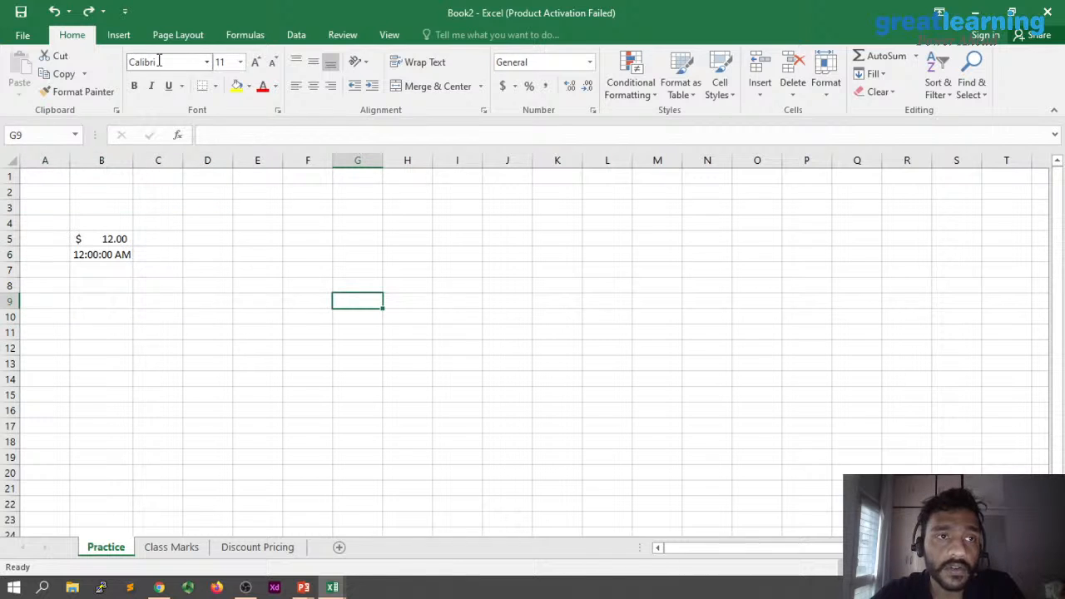
- Examine the insertion commands, including the Create Table options without making a table, and the page layout commands
left_click(118, 35)
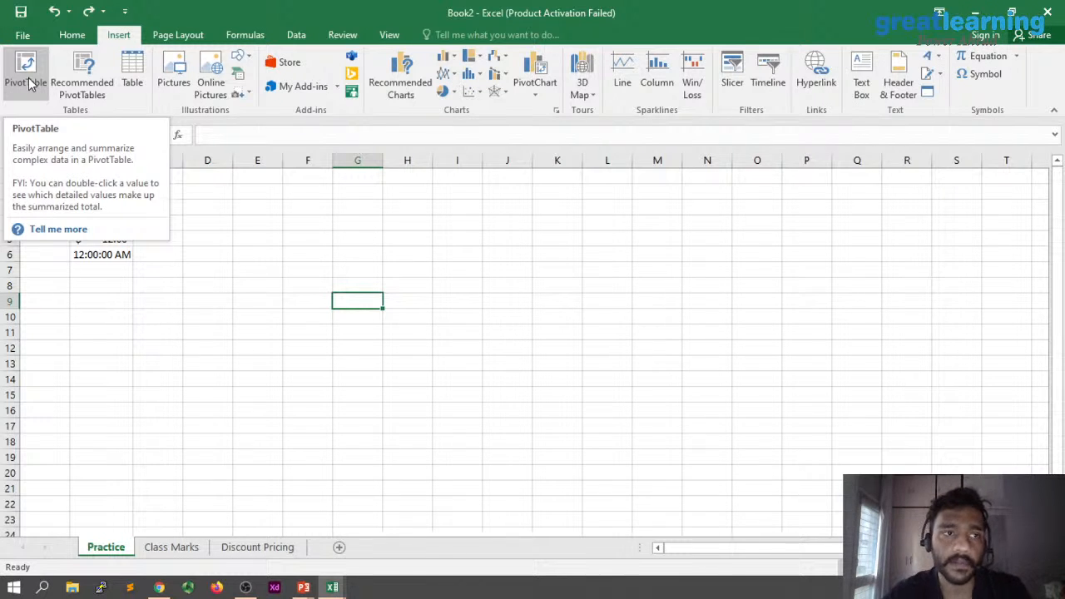
left_click(132, 85)
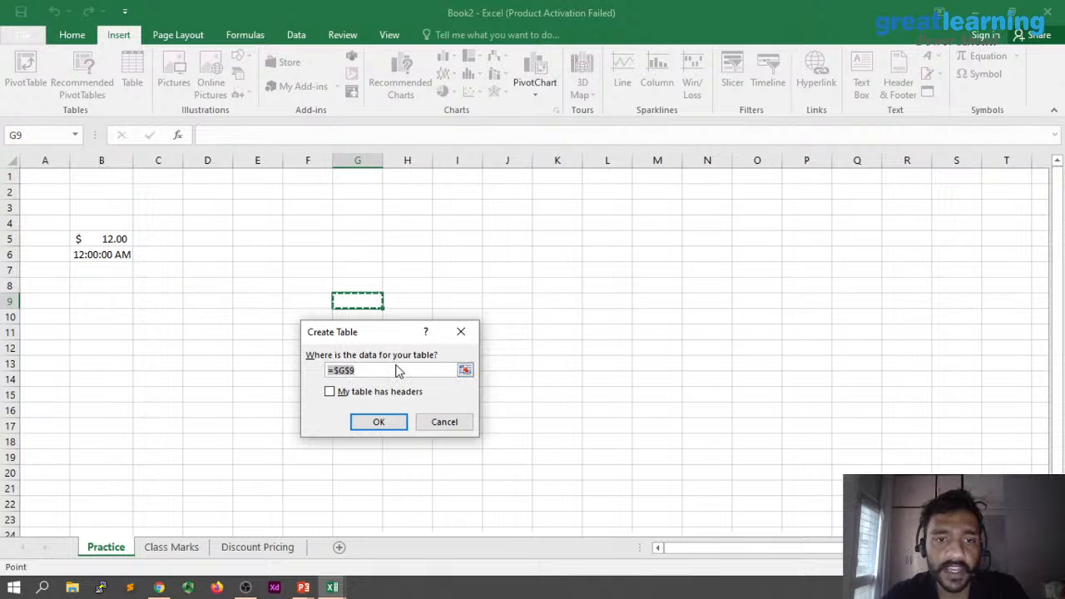
key("Escape")
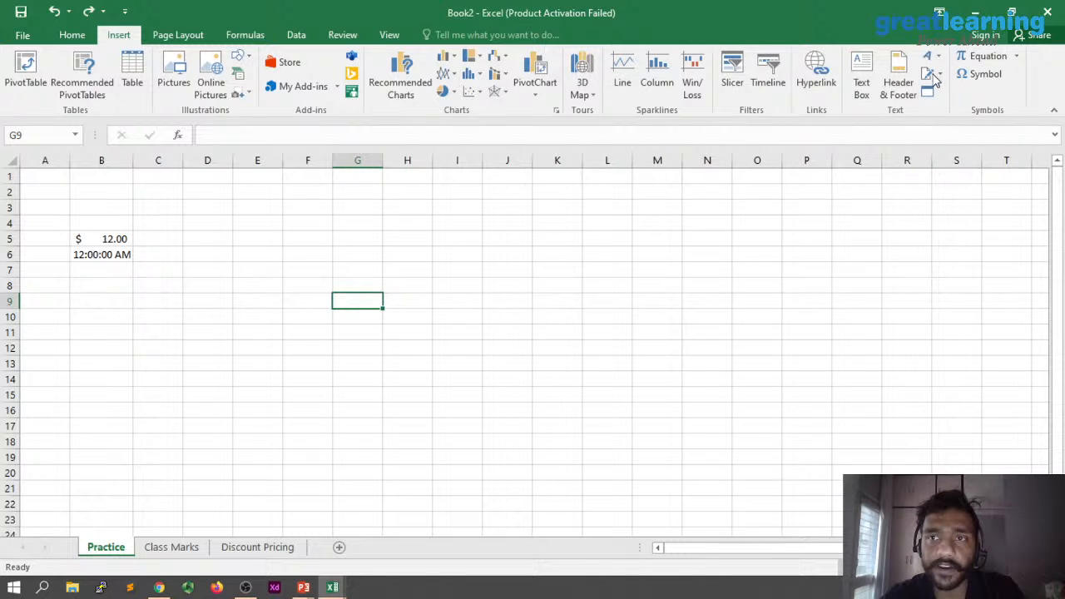
left_click(179, 34)
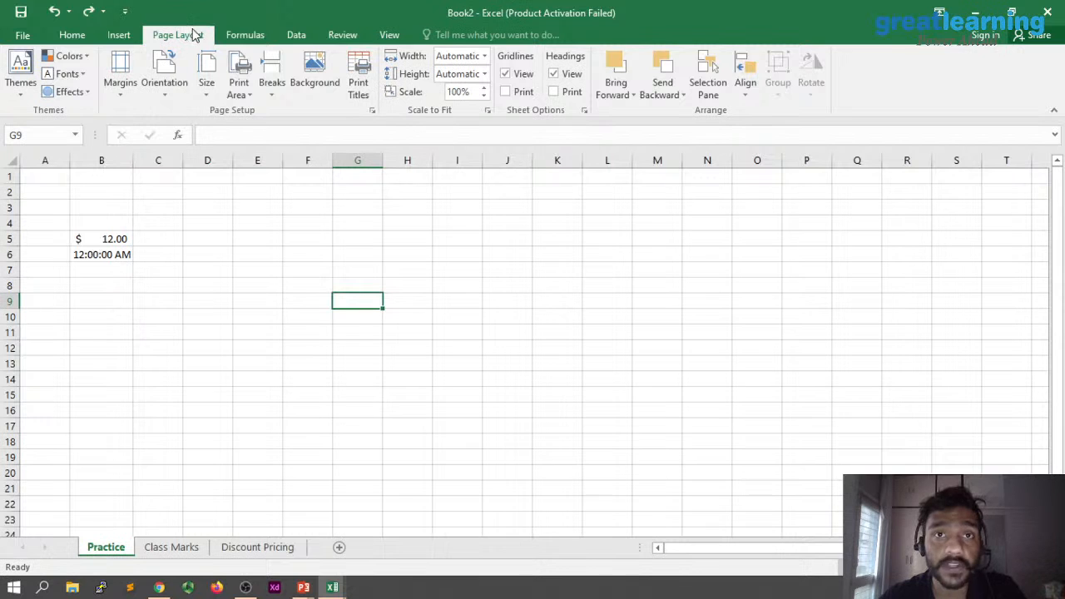
- Examine the formula commands, including the Insert Function options and the Logical, Text and Date & Time function lists, without inserting a function
left_click(249, 35)
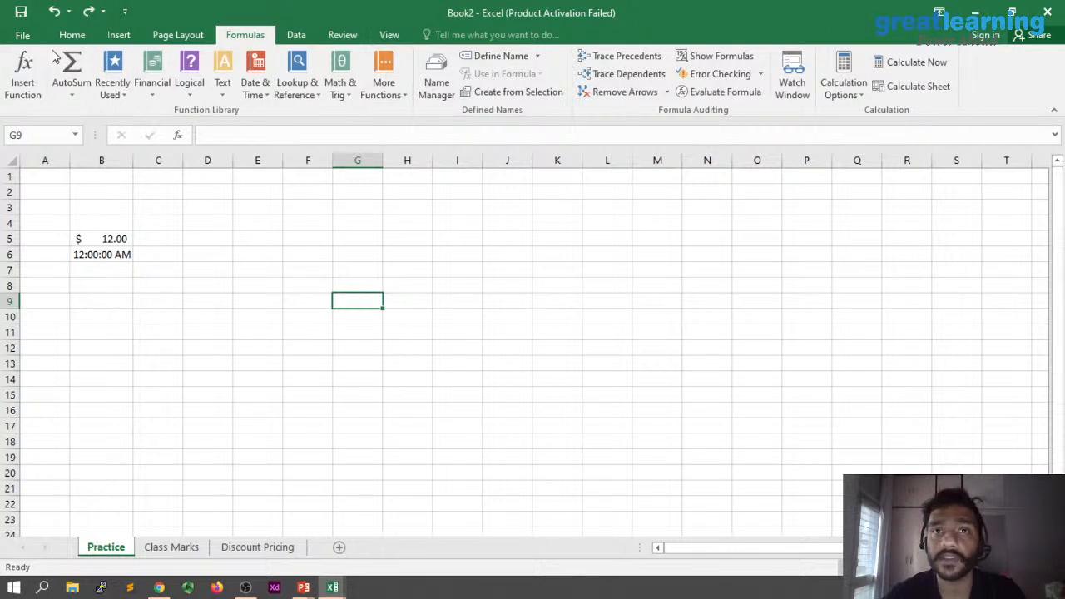
left_click(33, 98)
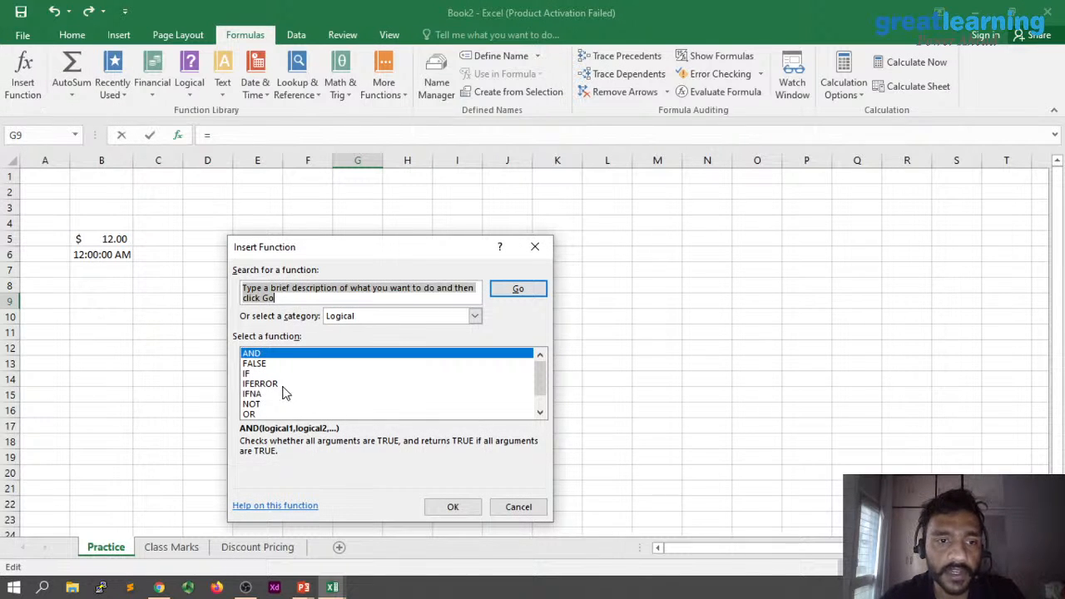
left_click(532, 505)
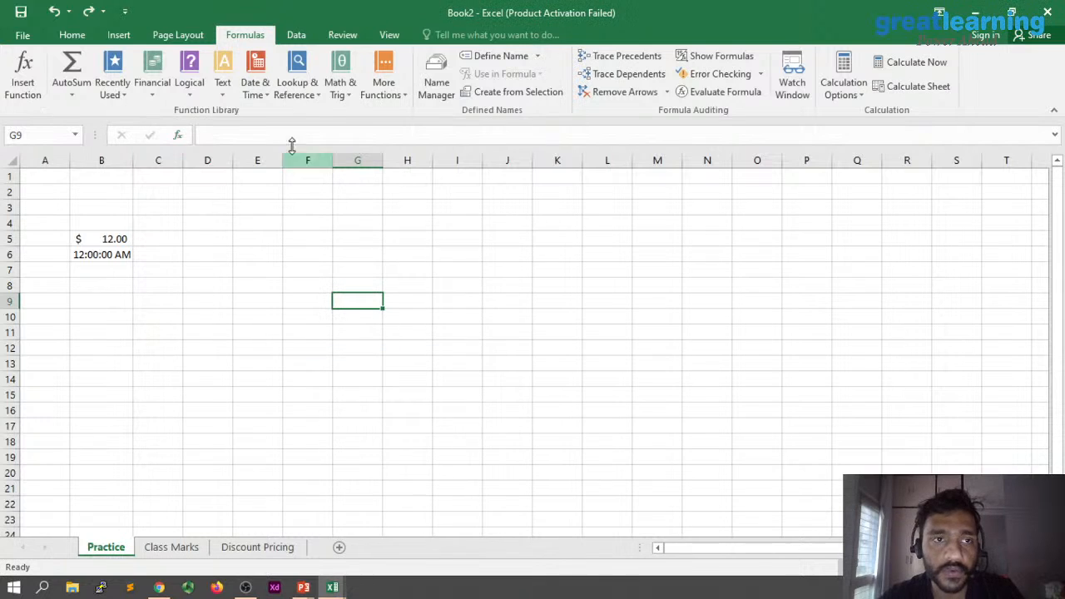
left_click(114, 95)
left_click(118, 96)
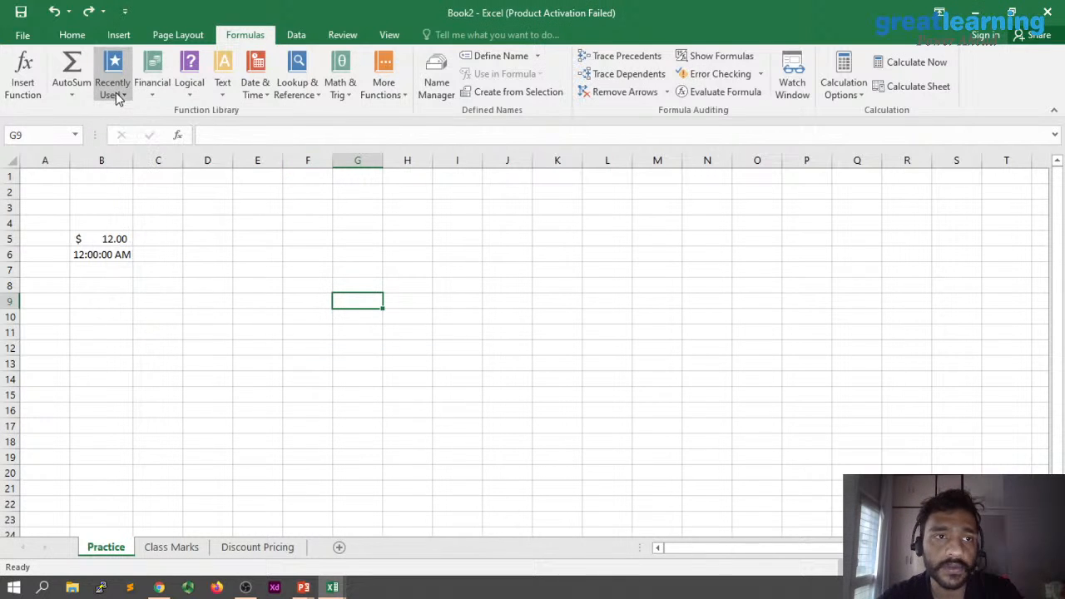
left_click(199, 86)
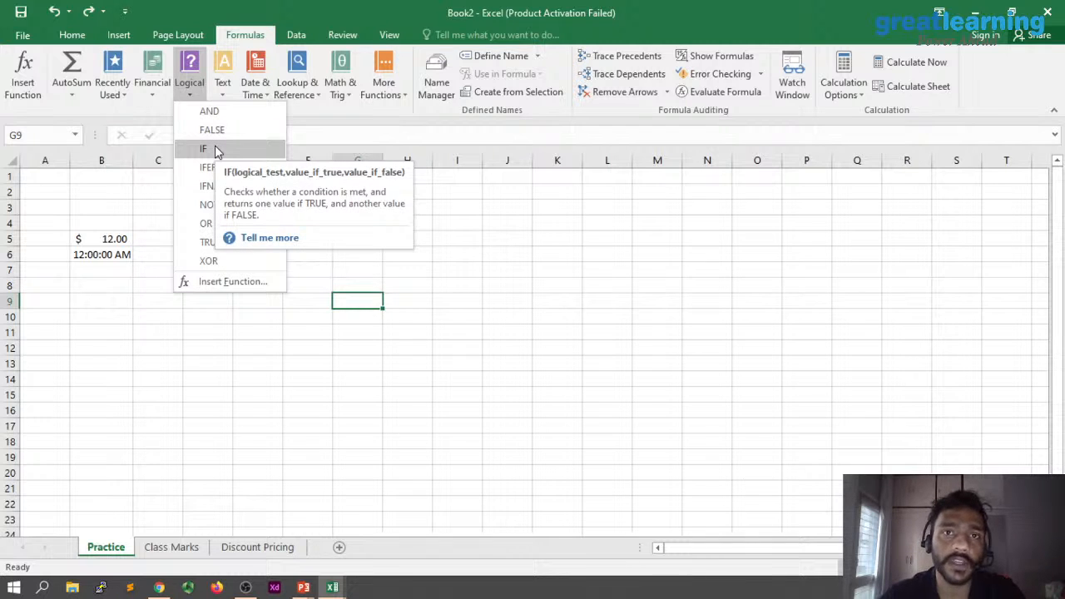
left_click(226, 98)
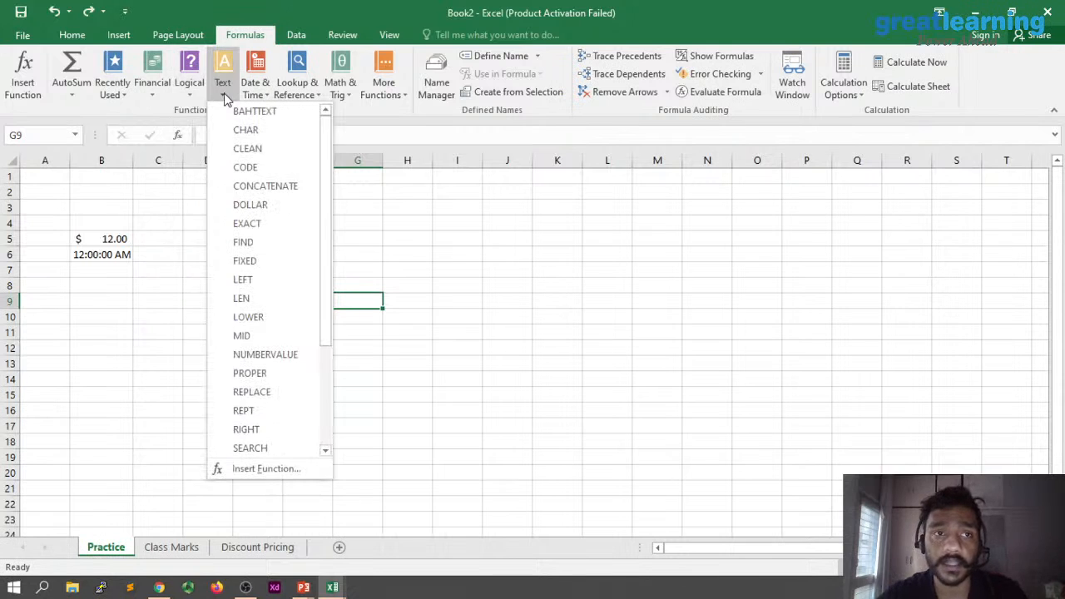
left_click(336, 187)
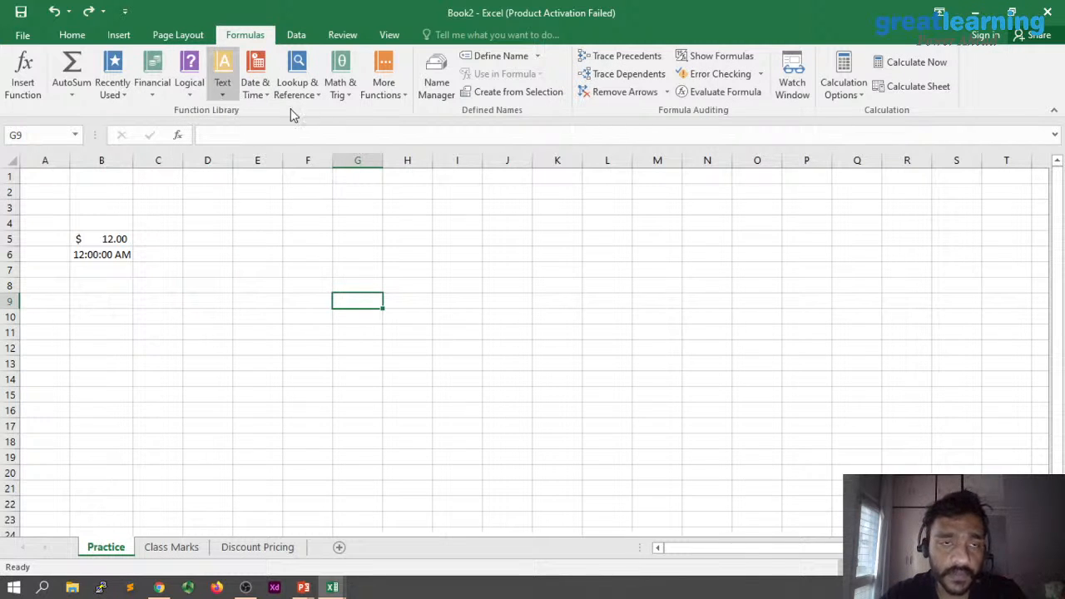
left_click(263, 95)
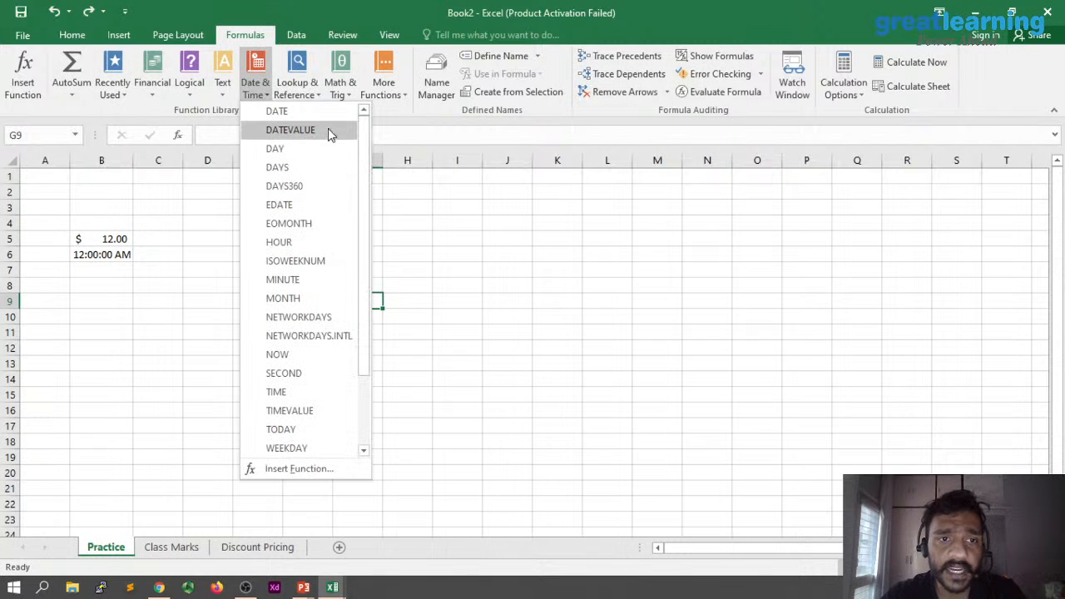
left_click(459, 127)
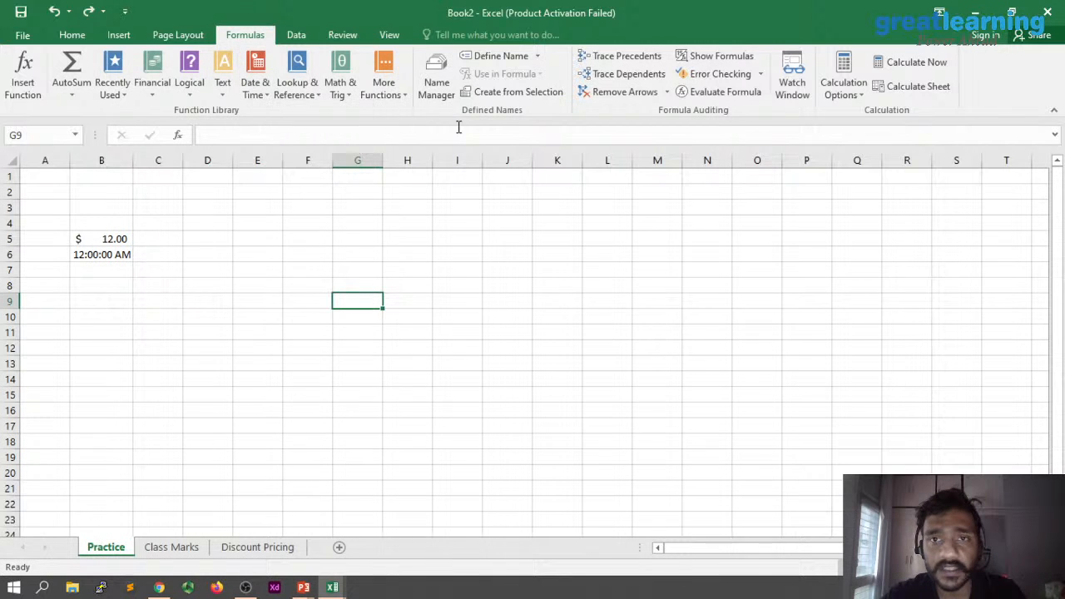
- Examine the data, review and view commands, and revisit the insertion commands and the Logical function list
left_click(297, 34)
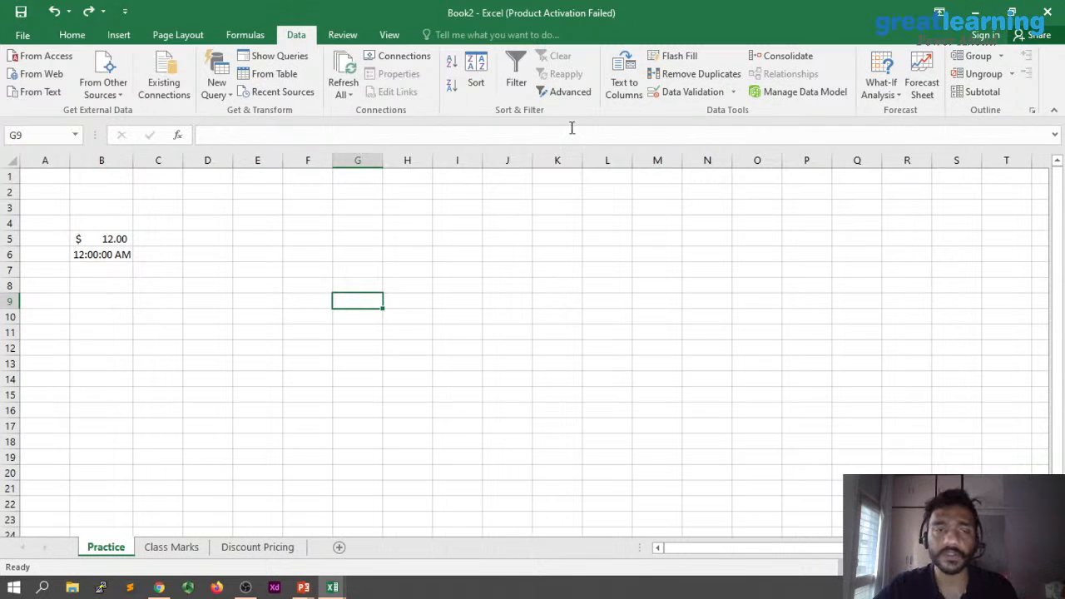
left_click(350, 37)
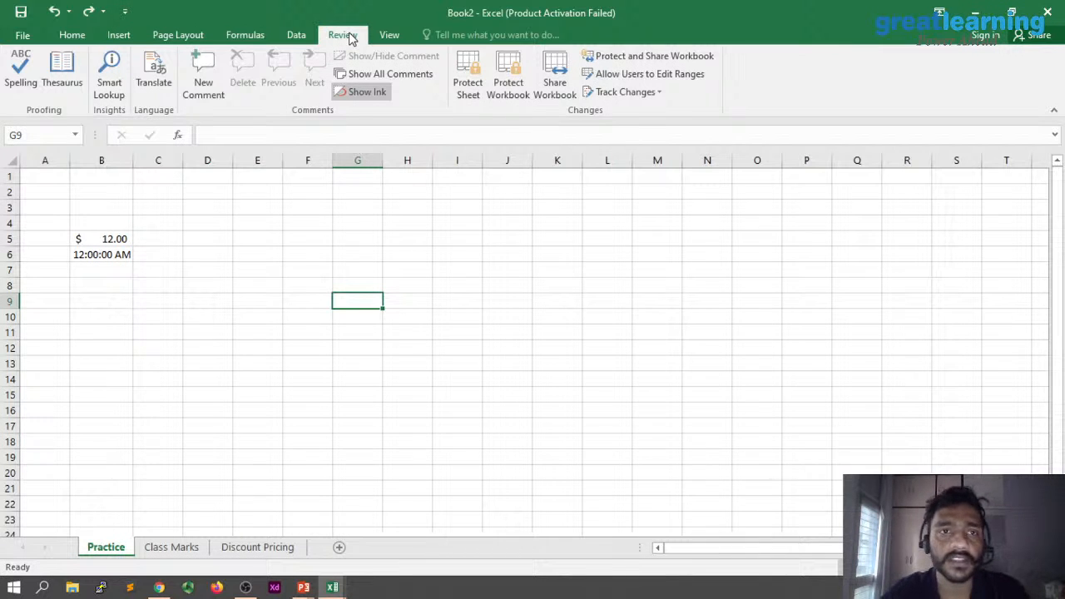
left_click(386, 36)
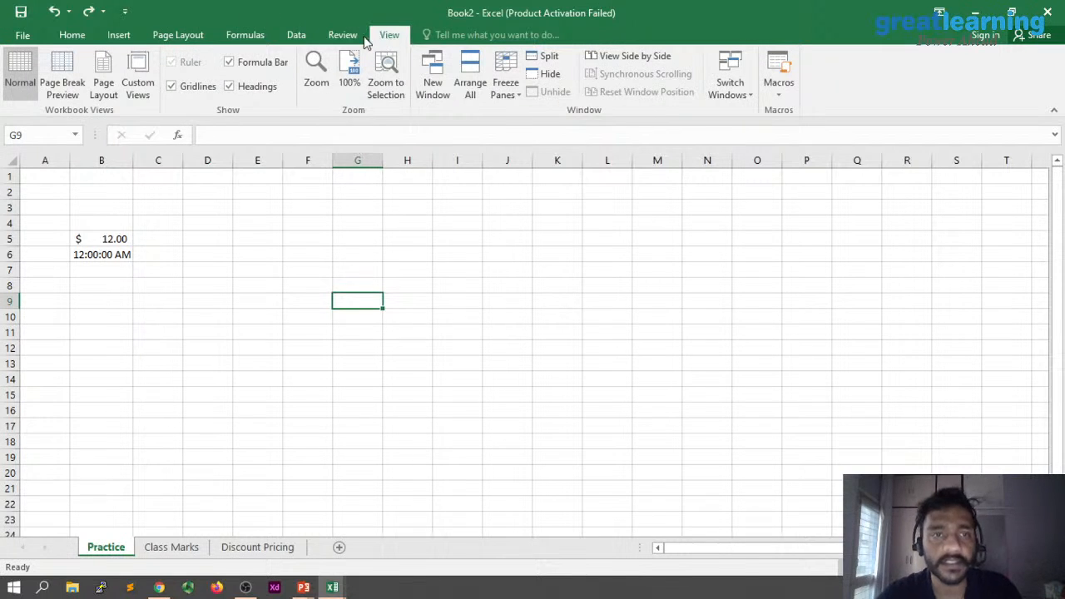
left_click(63, 38)
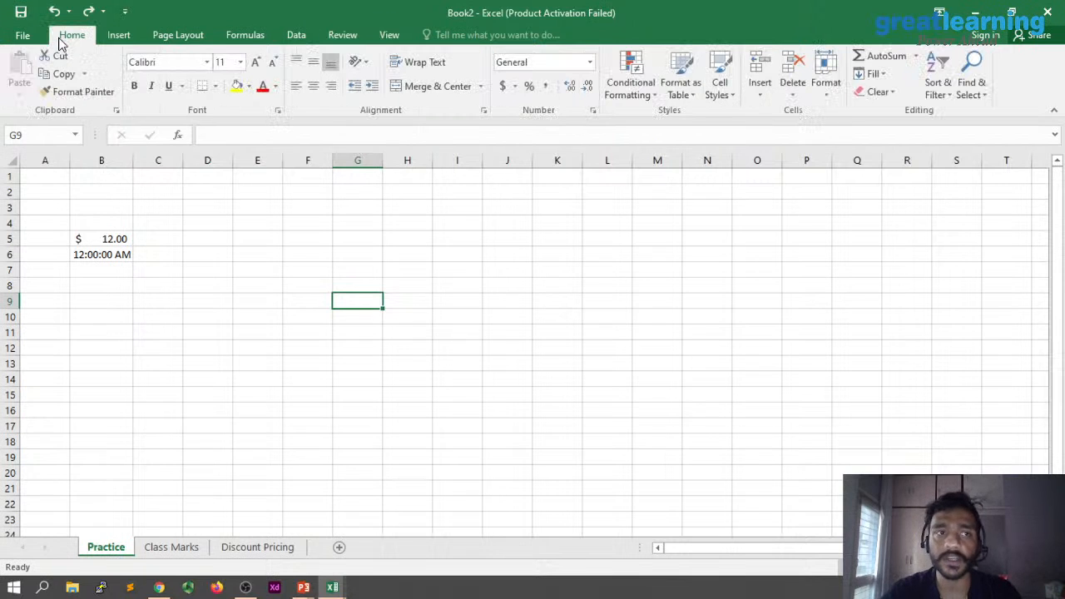
left_click(127, 37)
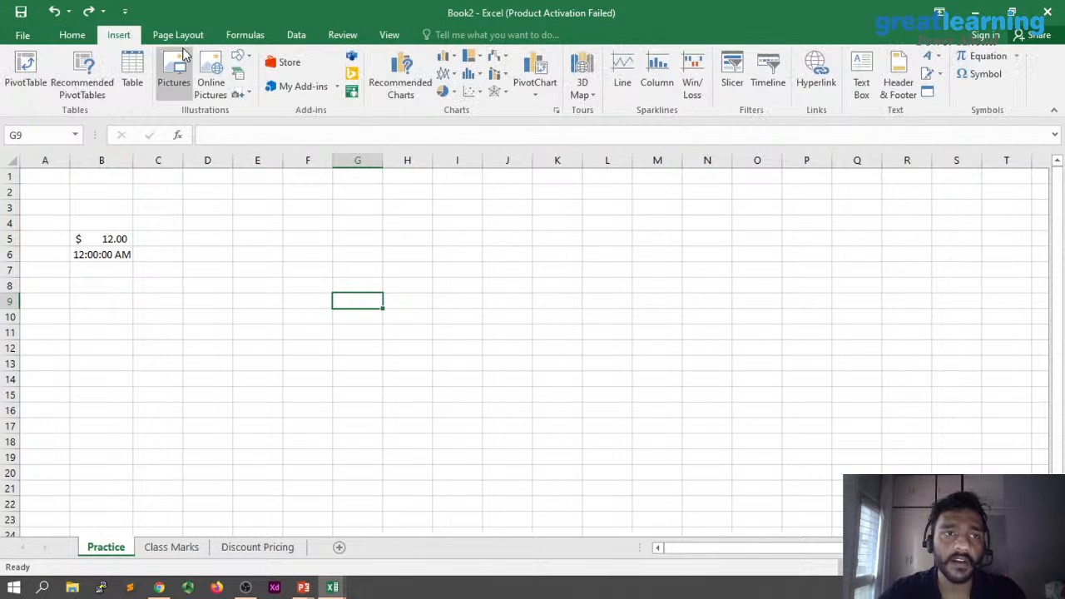
left_click(233, 35)
left_click(187, 57)
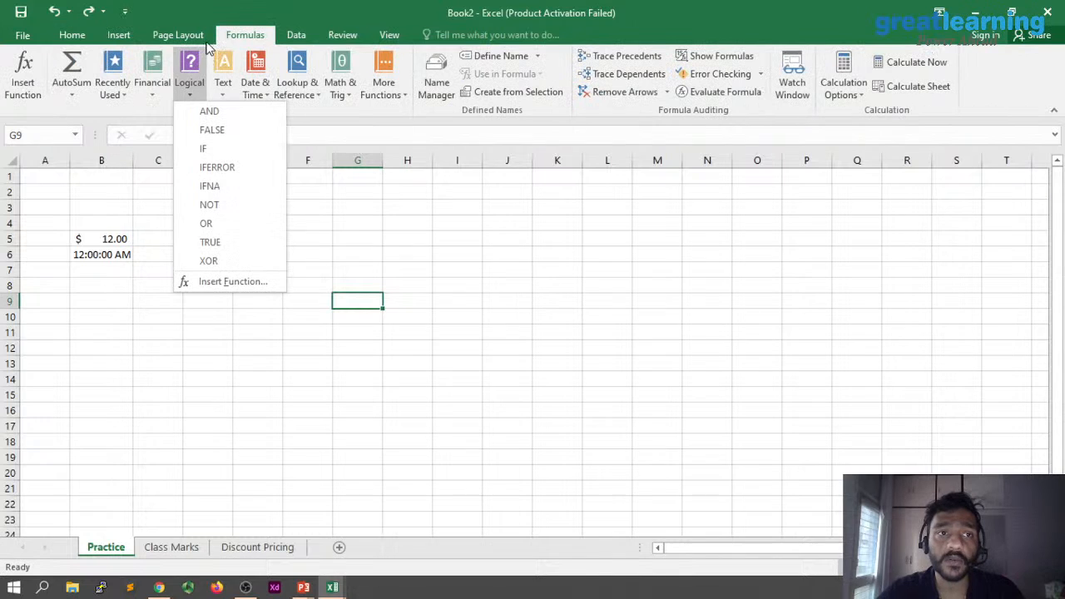
left_click(296, 35)
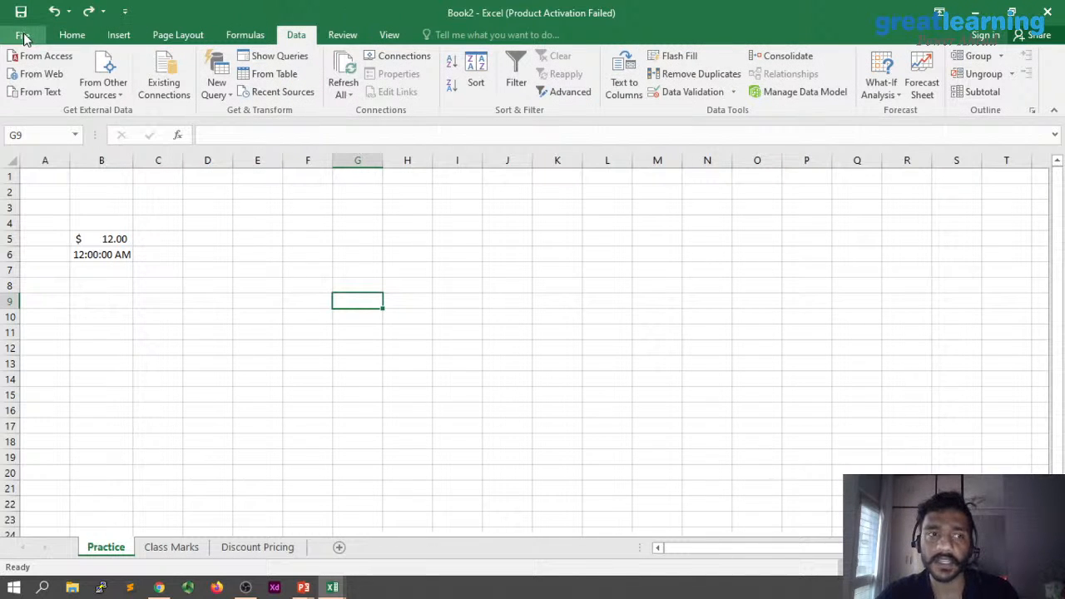
left_click(78, 35)
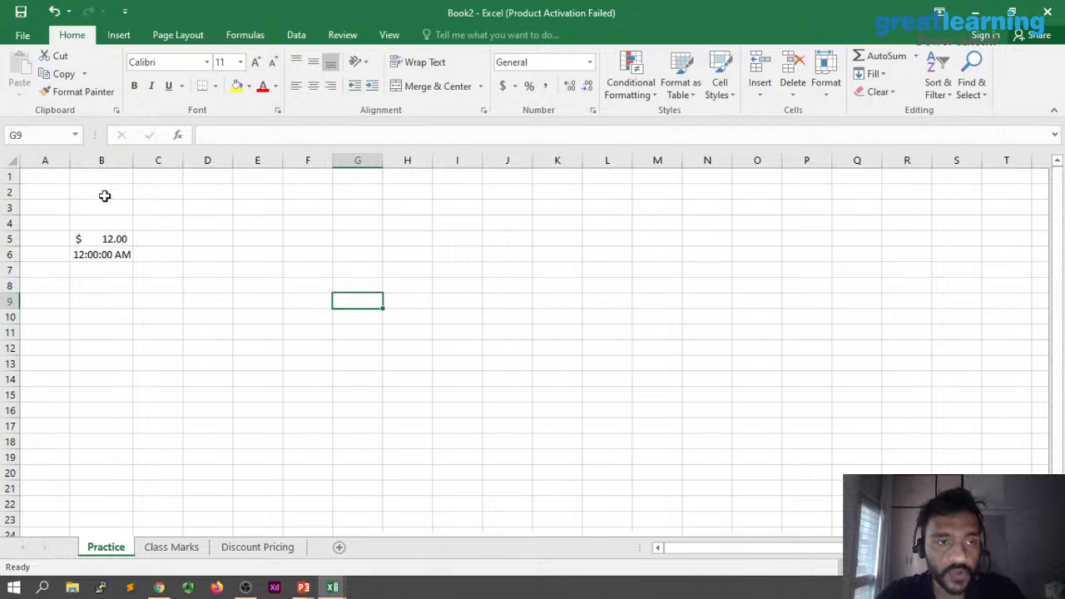
- Select the range A3:C9, and narrow the selection to the two filled cells B5:B6
left_click(50, 176)
left_click_drag(64, 209, 166, 298)
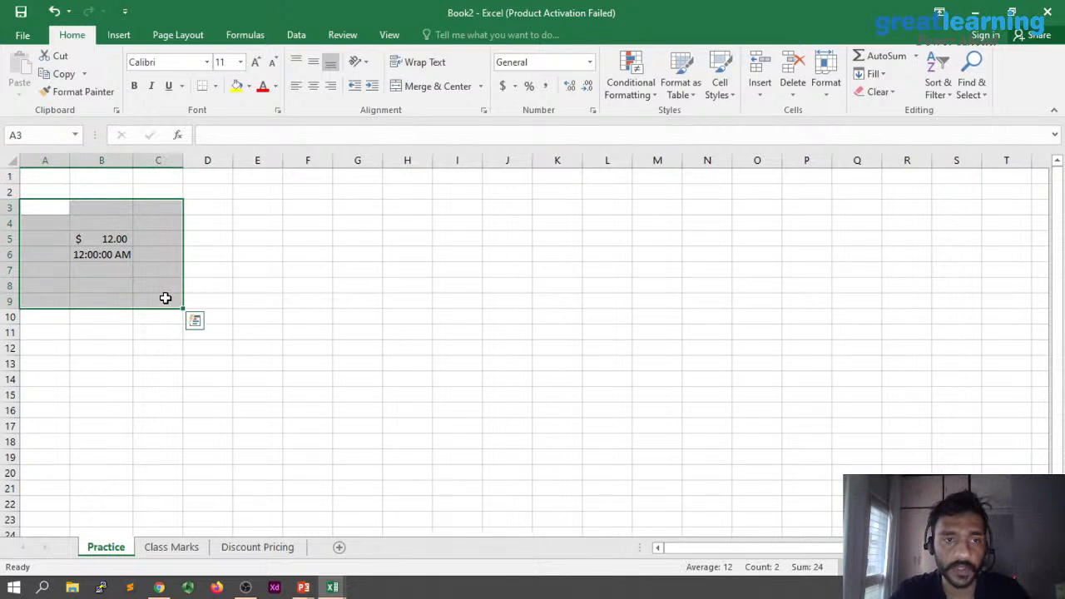
left_click(100, 254)
left_click_drag(104, 239, 103, 256)
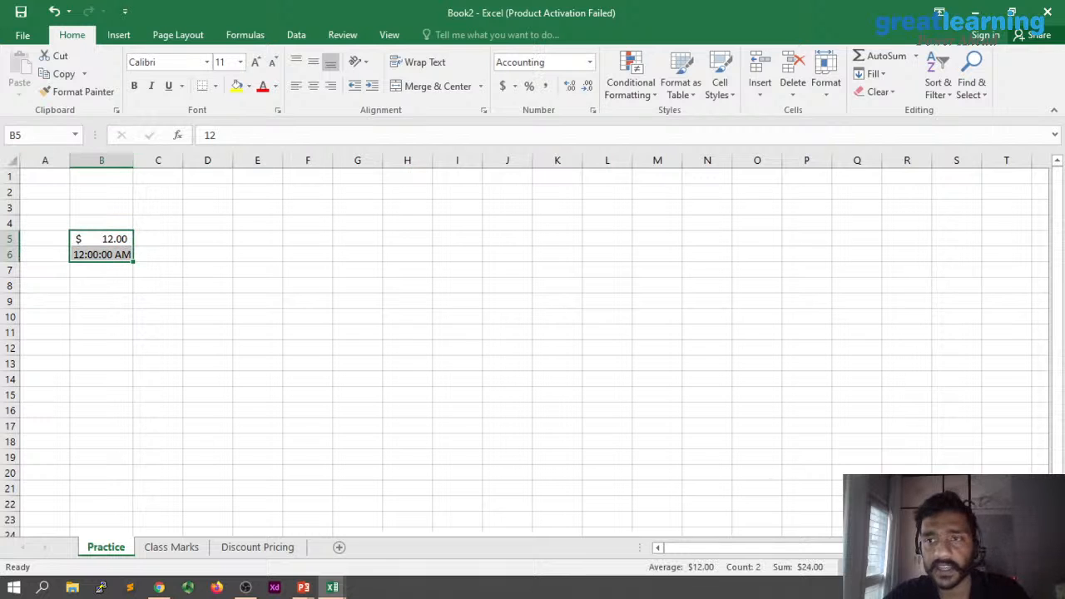
scroll(812, 244, "right", 6)
scroll(812, 245, "left", 6)
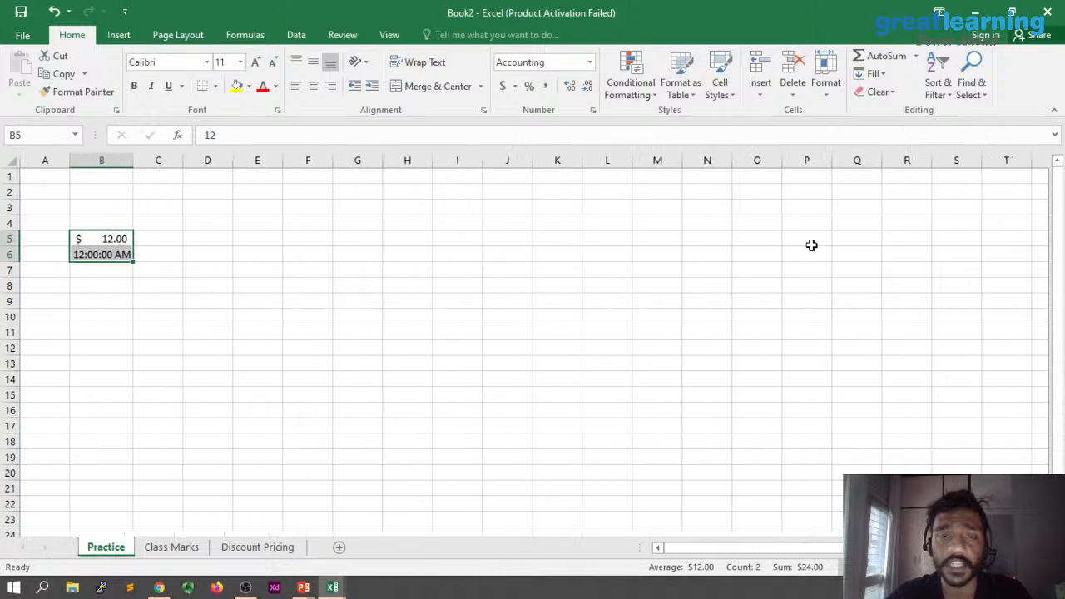
- Enter the text A1 in cell A1 and B1 in cell B1
left_click(46, 181)
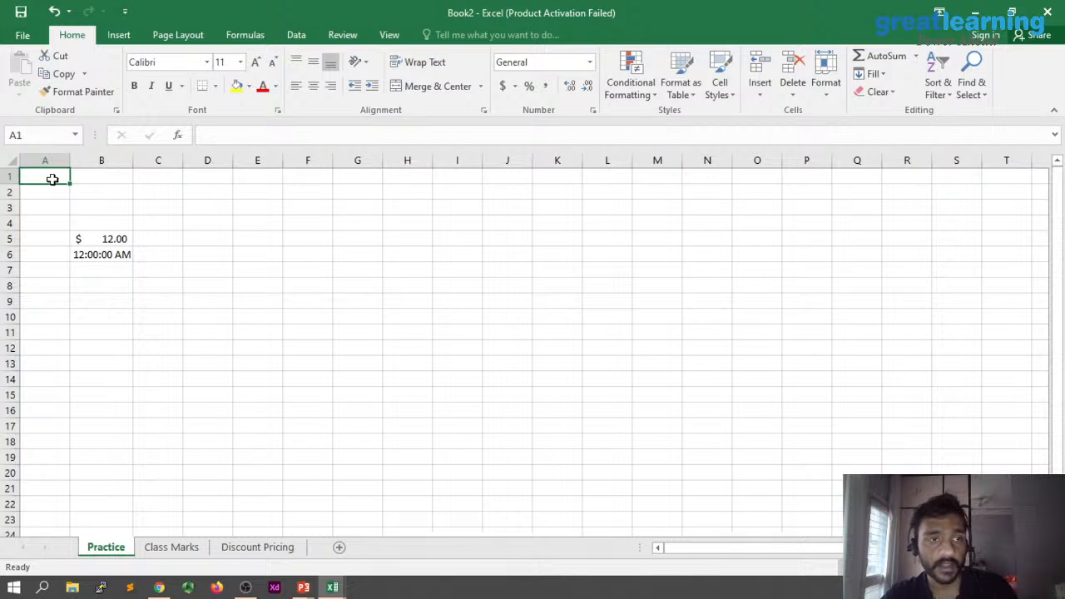
type("A!")
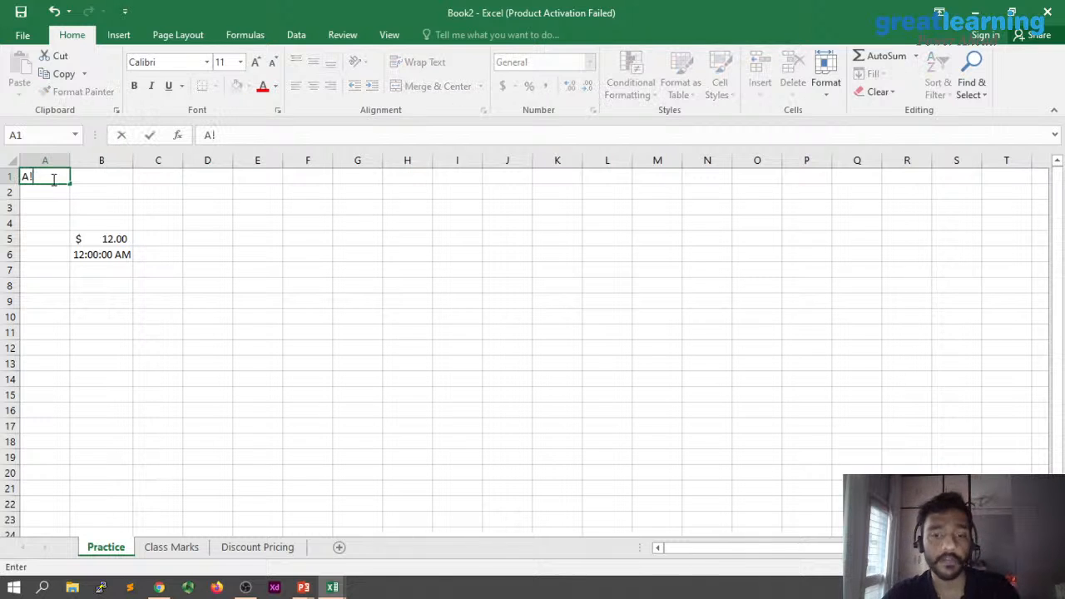
key("BackSpace")
type("1")
left_click(106, 177)
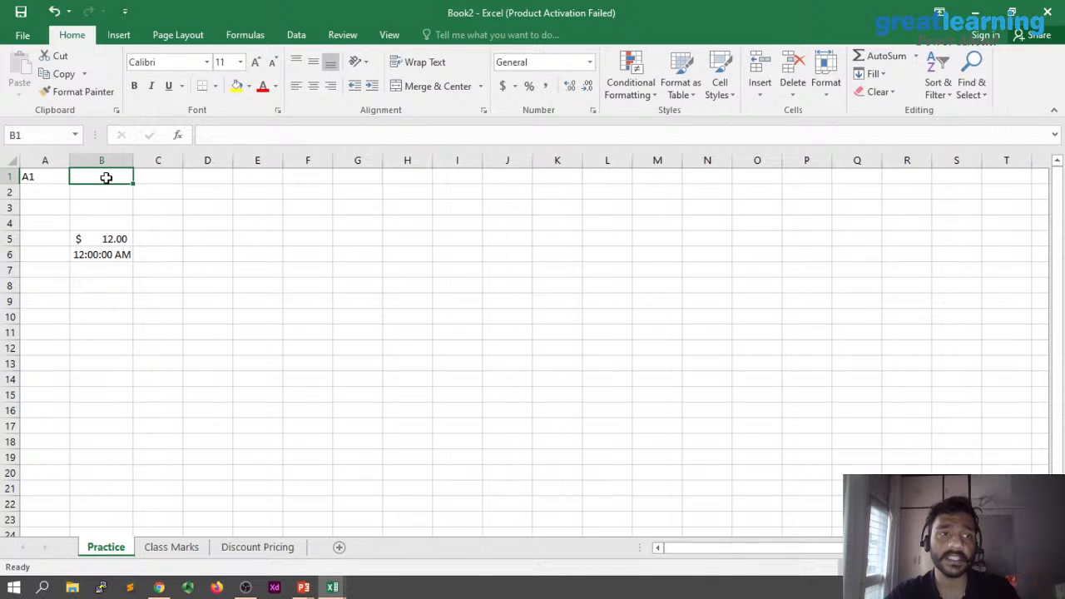
type("B1")
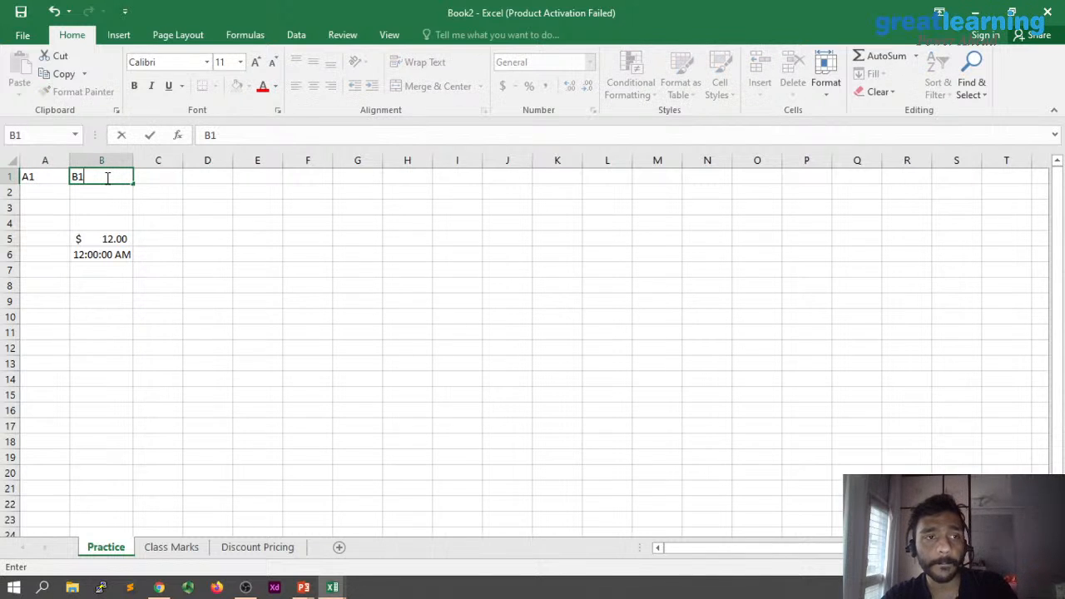
left_click(127, 204)
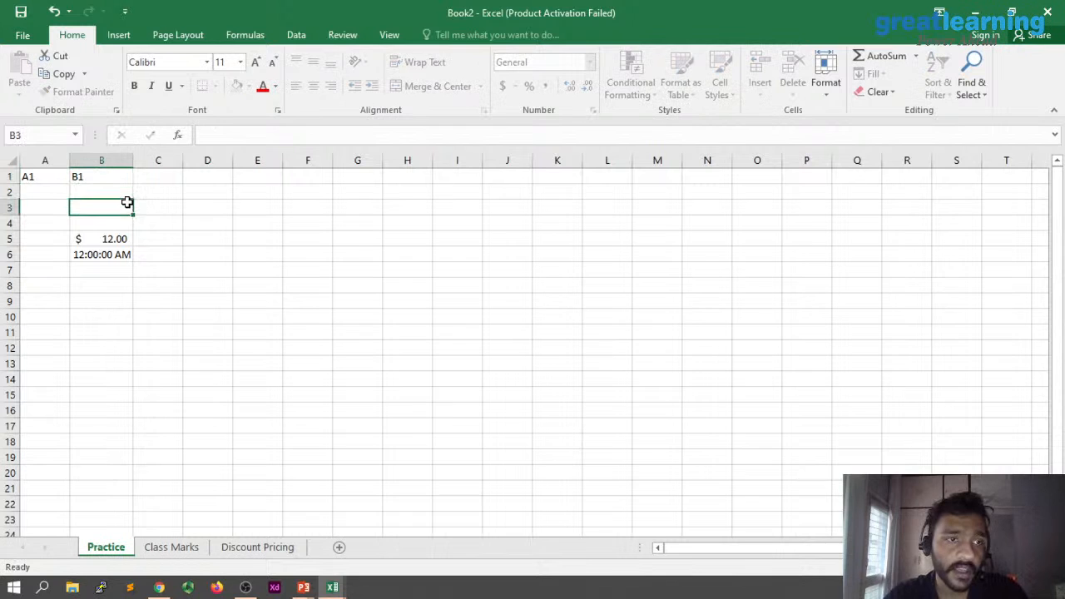
- Enter the text A2 in cell A2
left_click(58, 194)
type("A1")
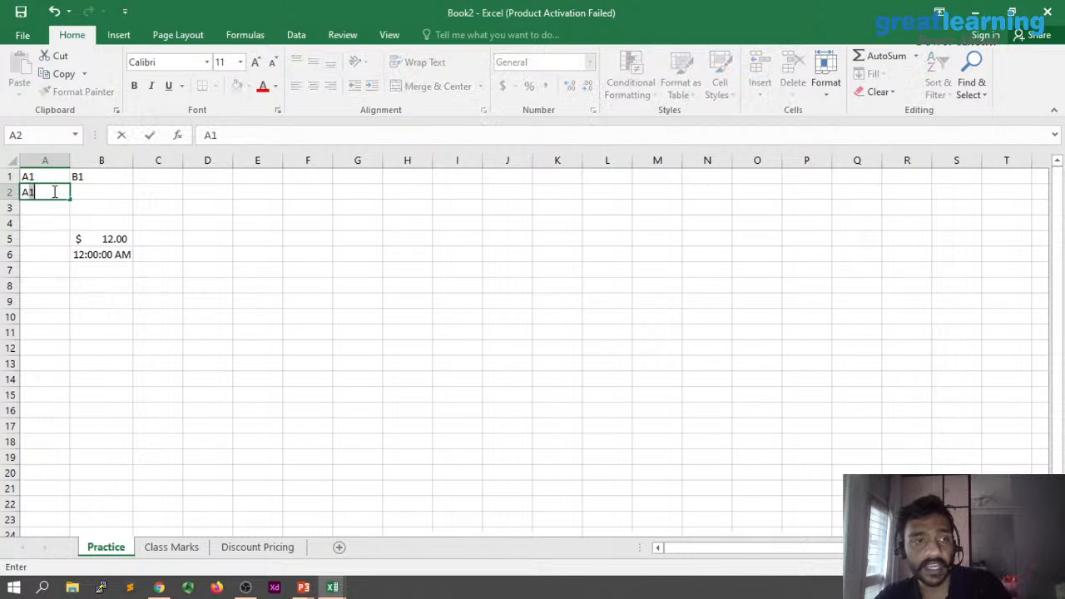
key("BackSpace")
type("2")
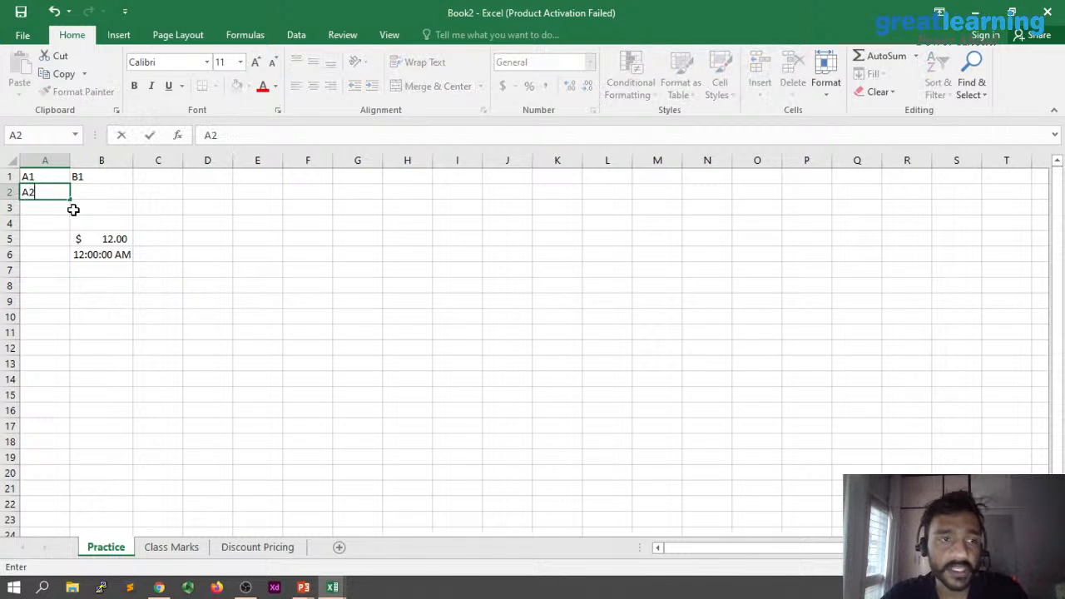
left_click(73, 209)
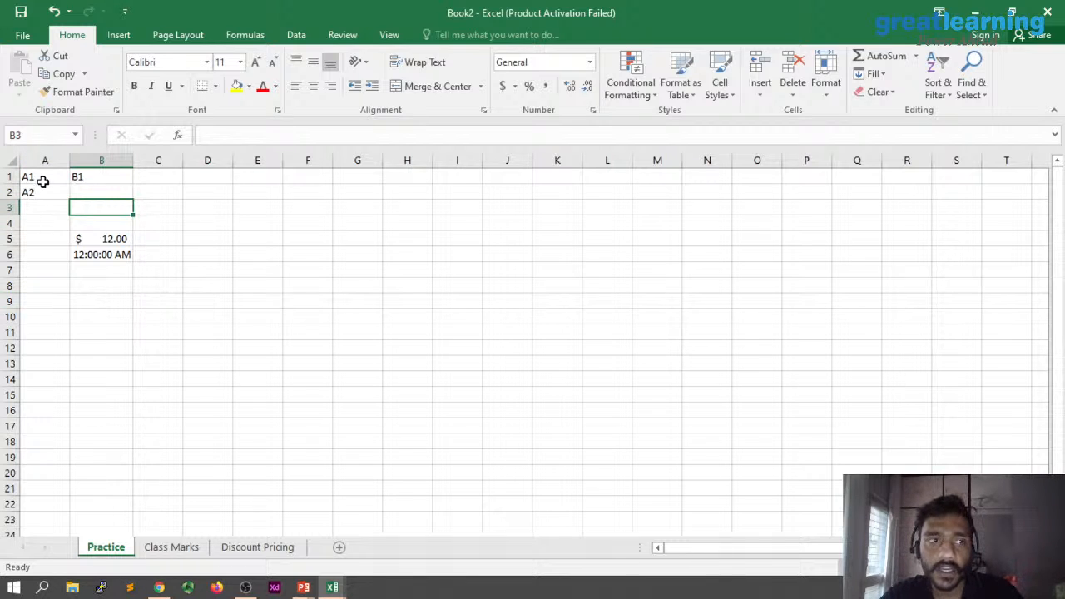
- Select runs of cells across rows 1, 2 and 3 in turn to illustrate rows, and return to cell A1
left_click_drag(27, 177, 528, 176)
left_click_drag(66, 197, 459, 146)
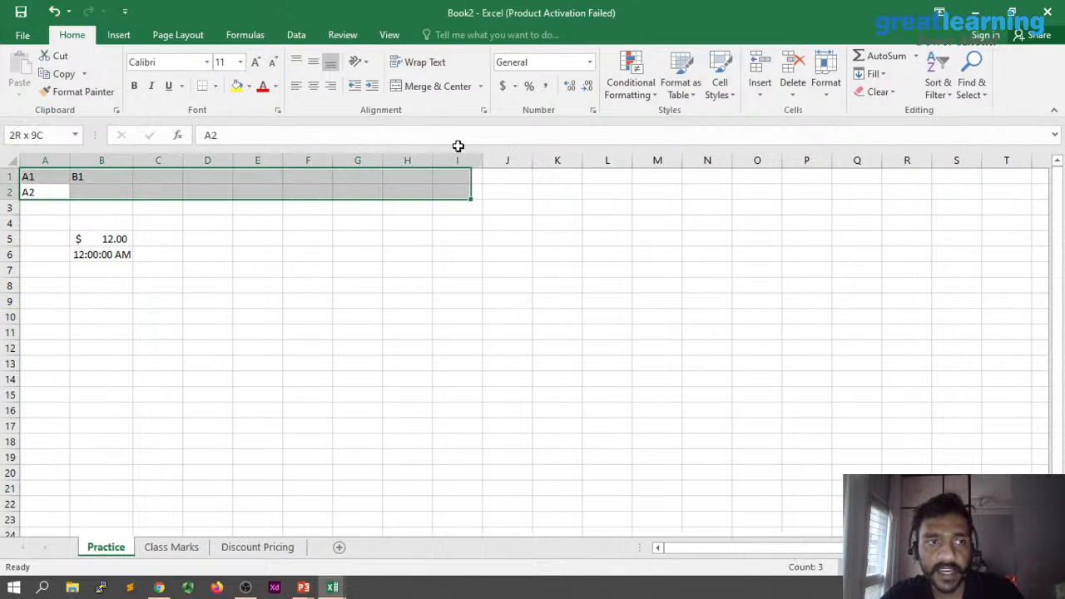
left_click_drag(43, 207, 207, 204)
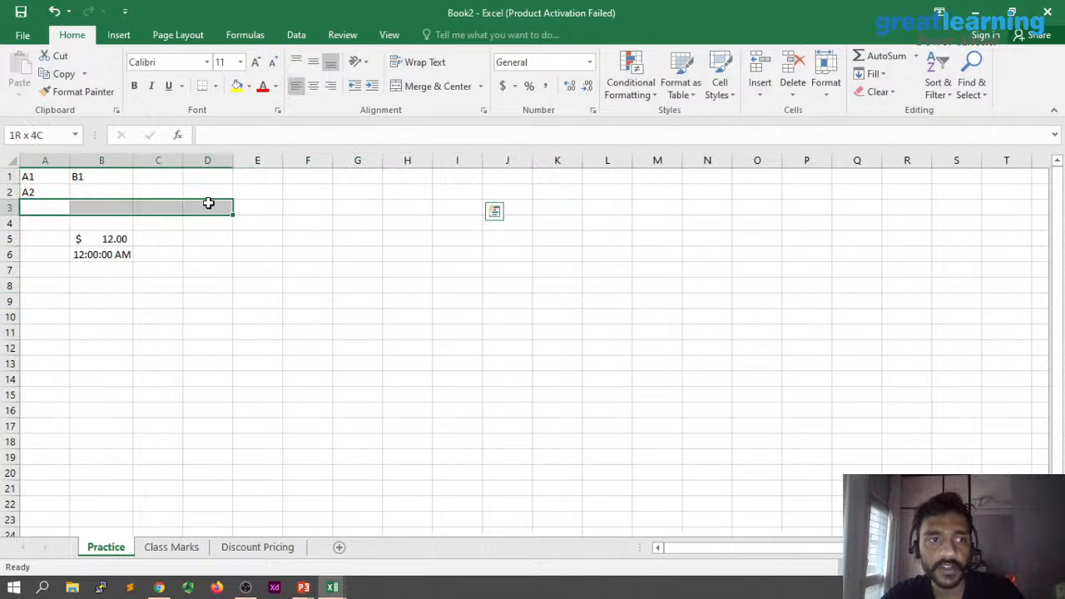
left_click(37, 177)
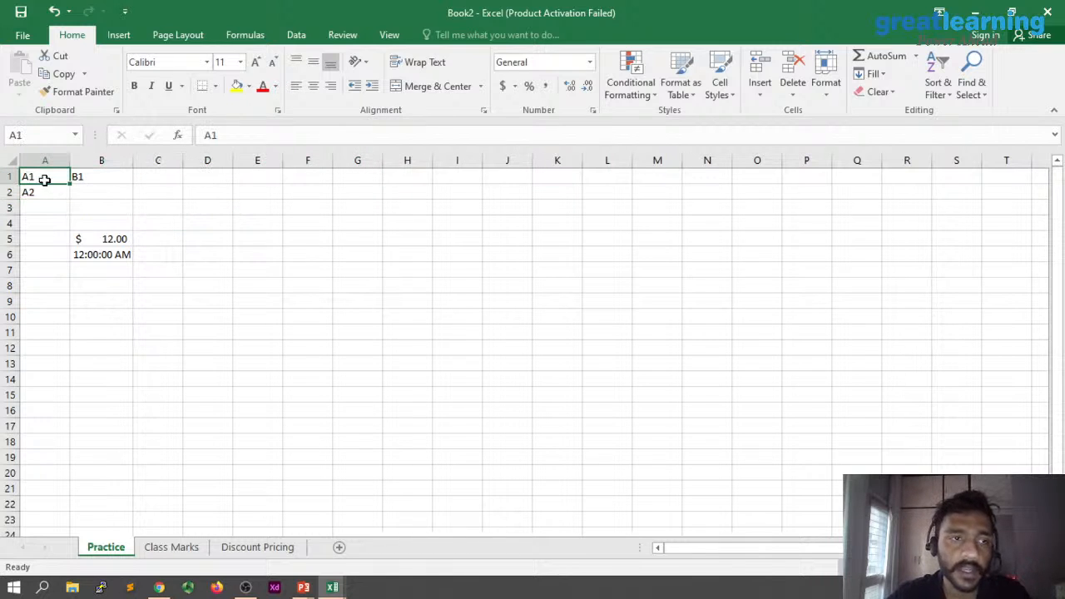
left_click(652, 353)
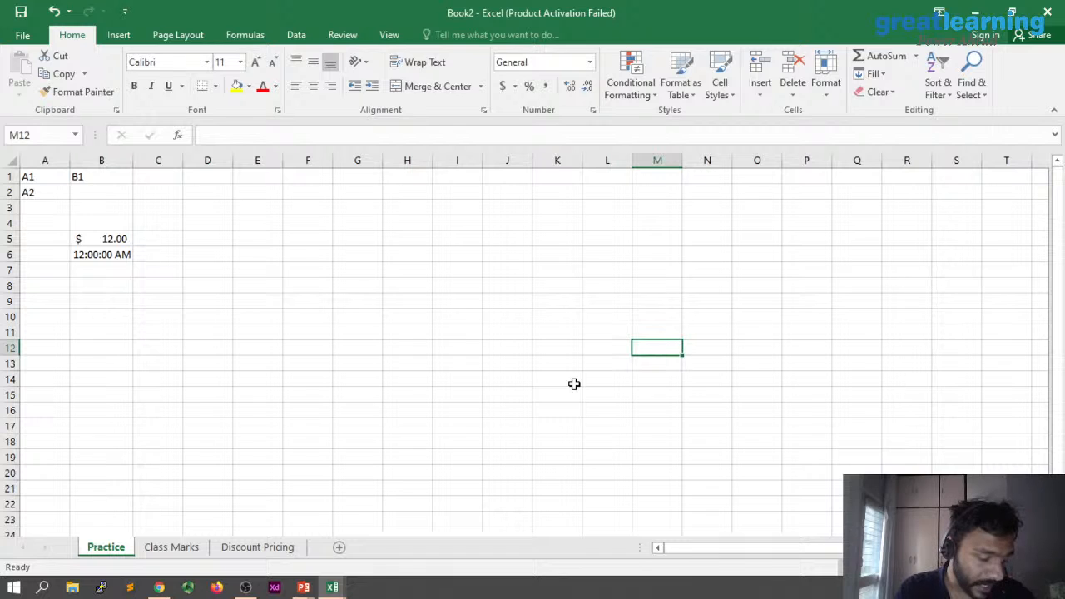
left_click(46, 177)
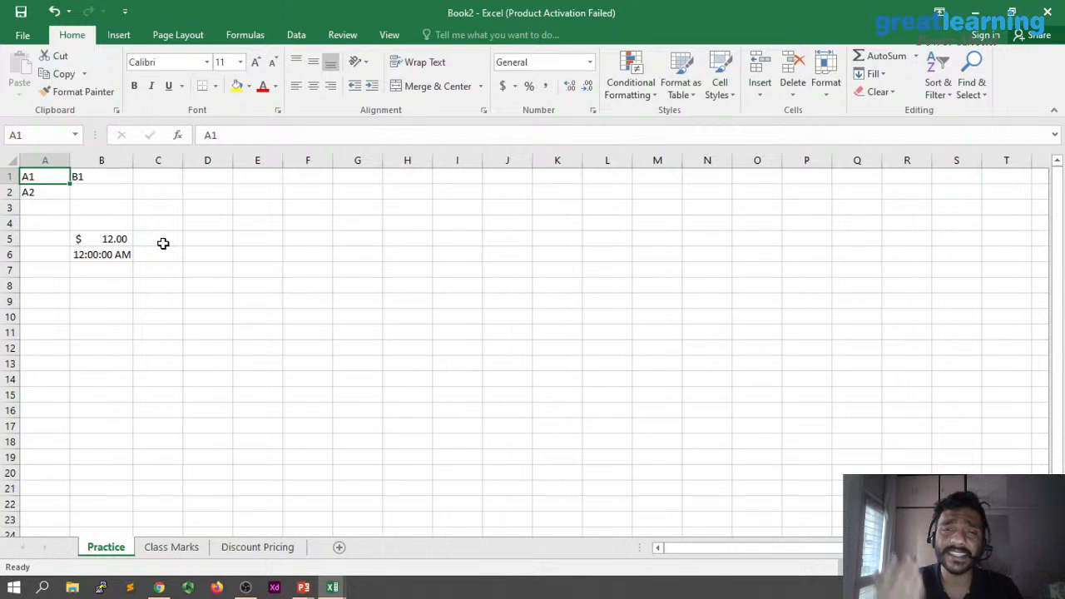
- Clear the contents of A1:C7 and select cell A1
left_click_drag(146, 265, 28, 178)
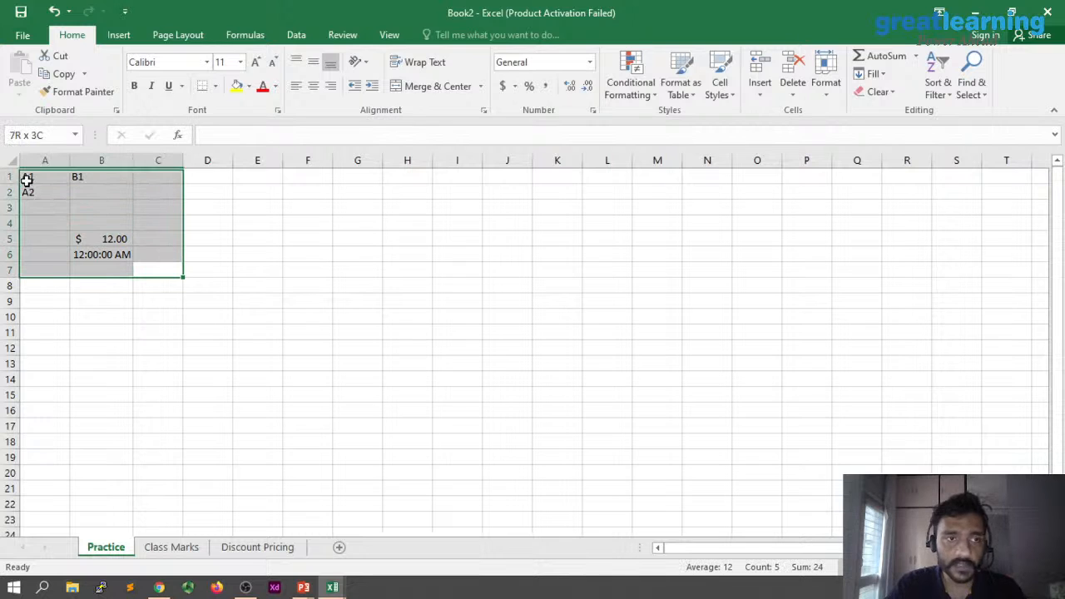
key("Delete")
left_click(46, 180)
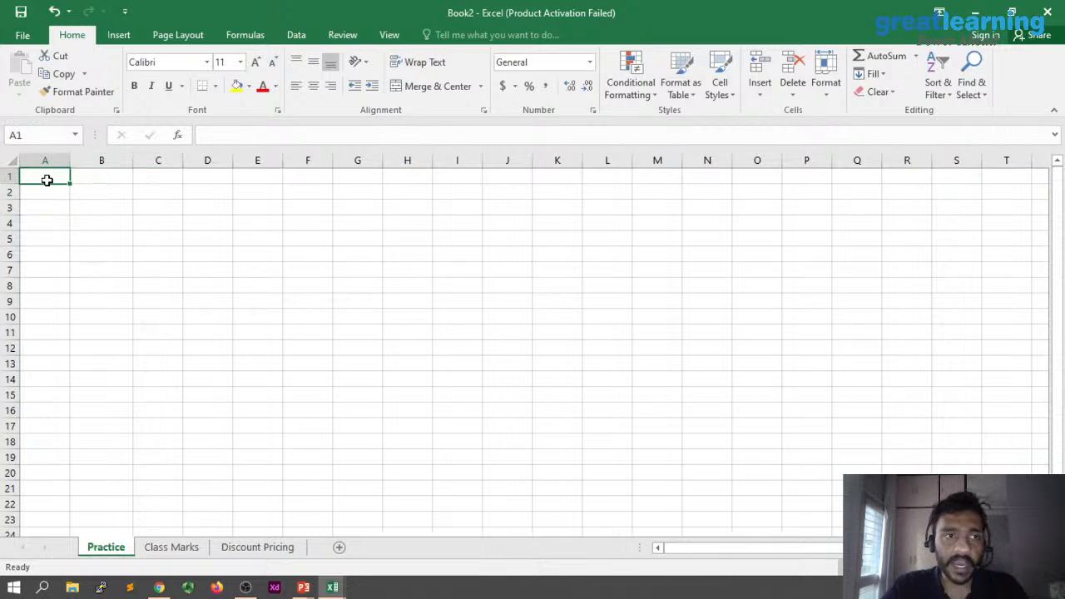
- Select A1:E1 and then the whole of column A, and examine how far column A extends down the Practice sheet
left_click_drag(47, 180, 273, 174)
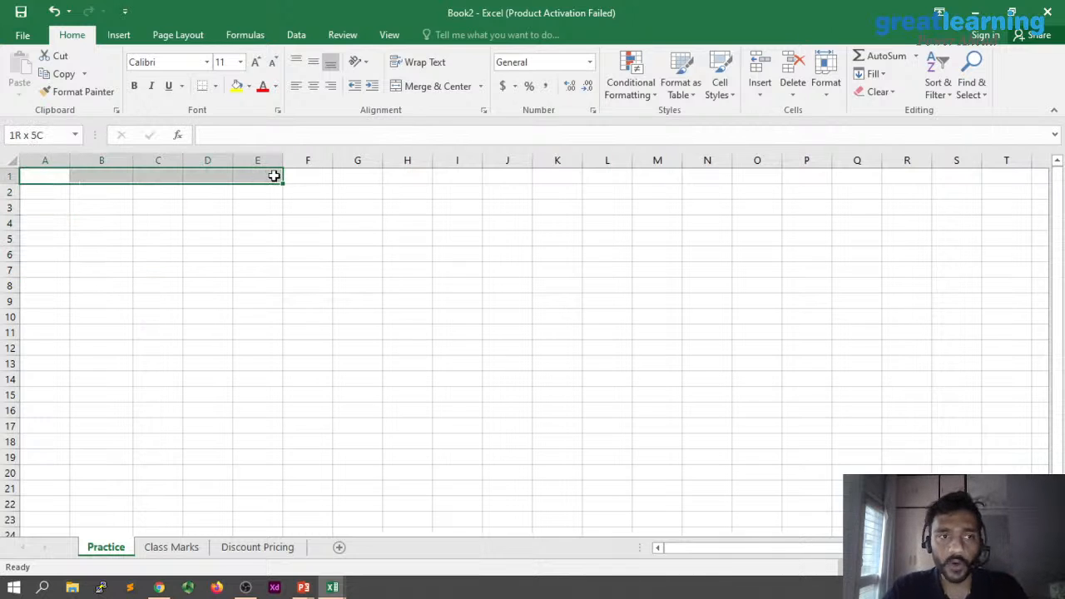
left_click(41, 158)
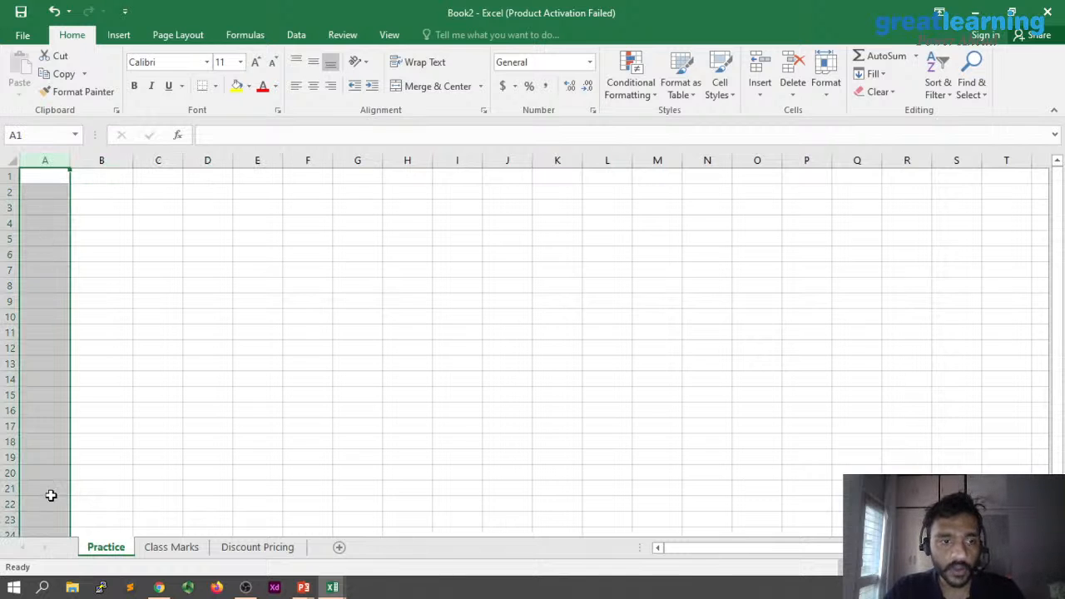
scroll(94, 454, "down", 20)
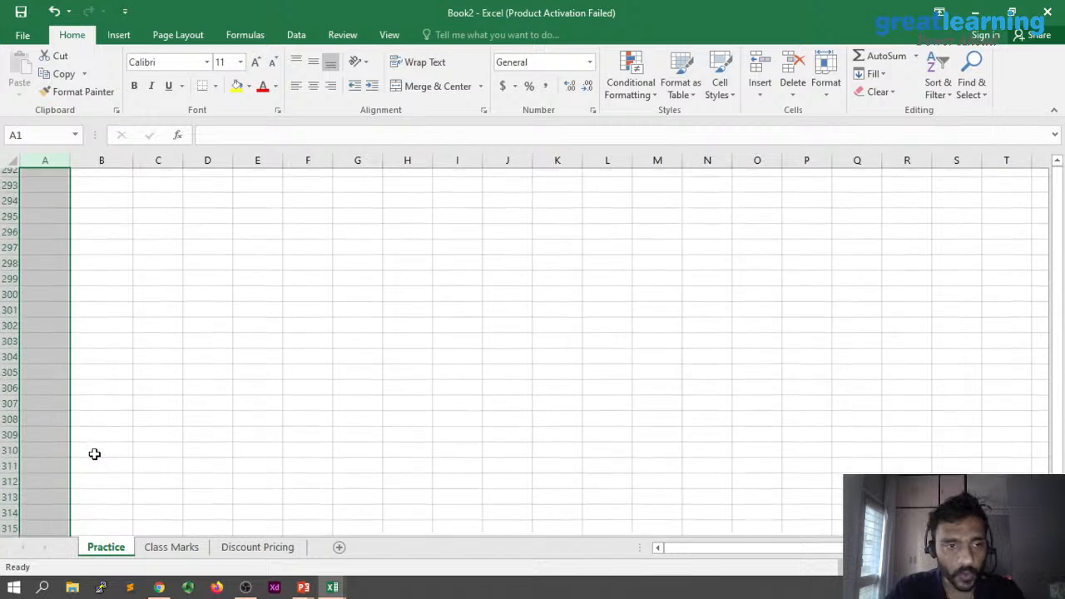
scroll(94, 454, "down", 6)
scroll(112, 475, "down", 20)
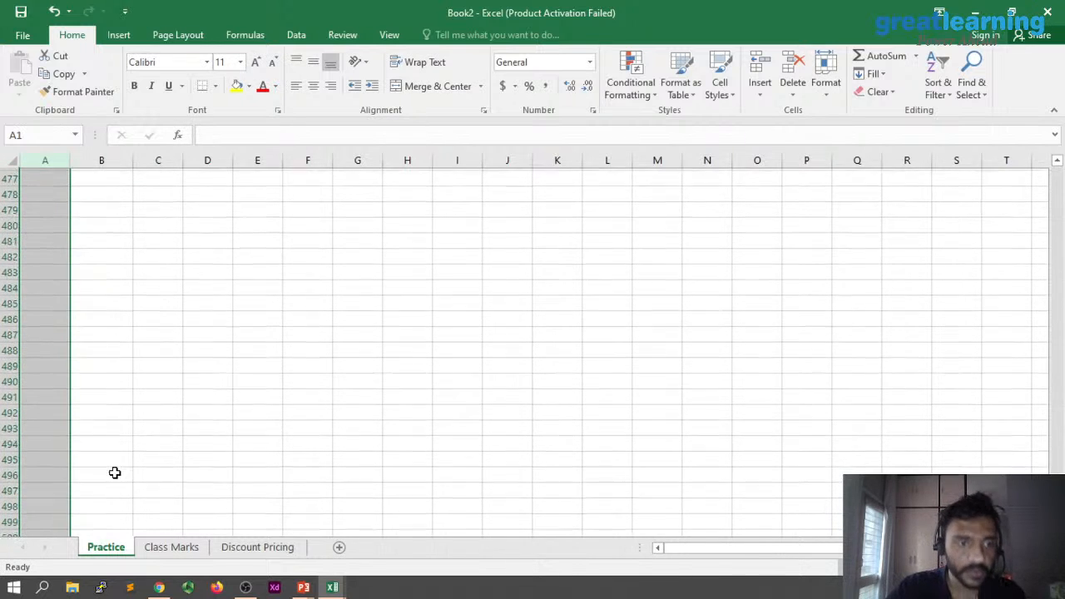
scroll(27, 507, "down", 20)
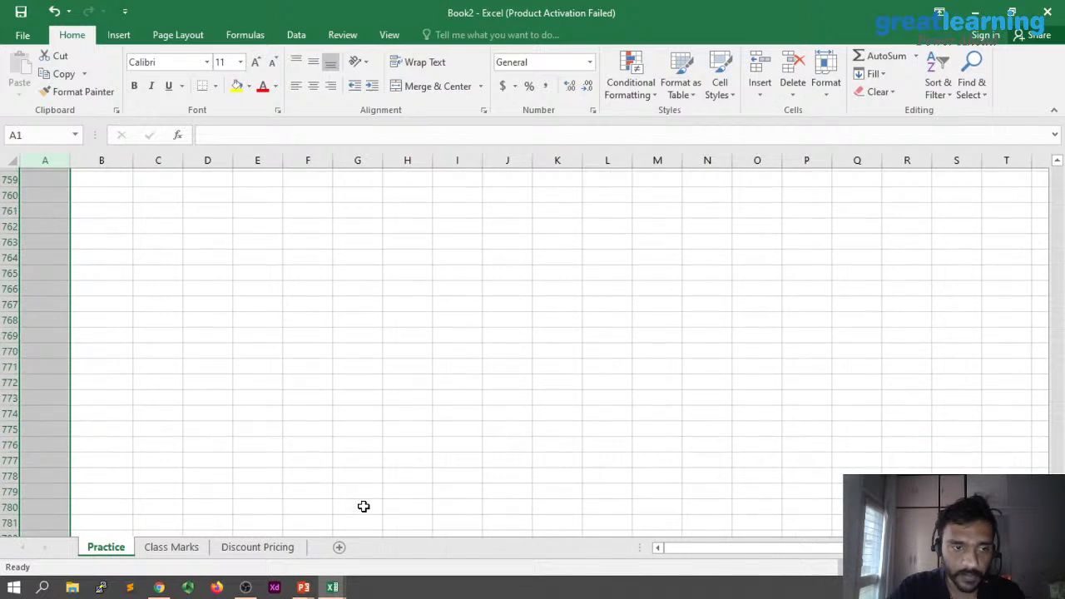
scroll(364, 507, "down", 20)
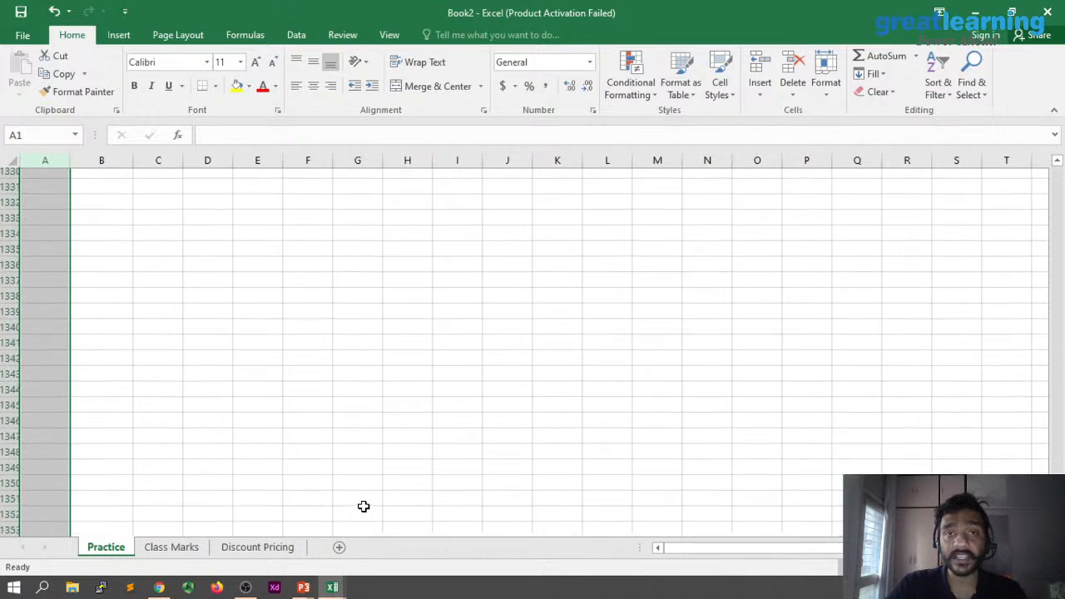
scroll(364, 507, "down", 1)
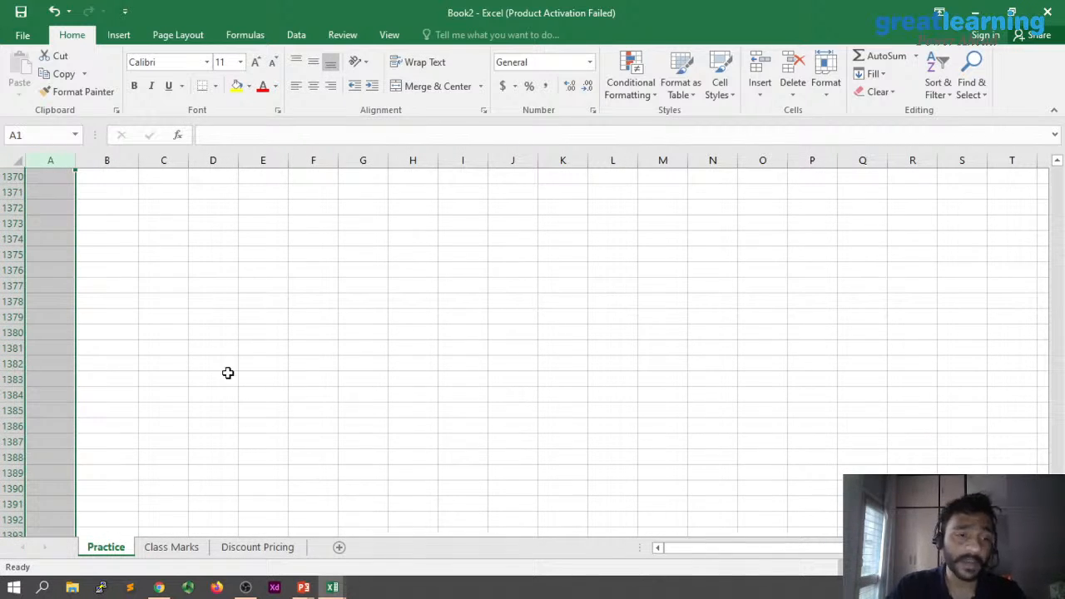
scroll(228, 373, "down", 20)
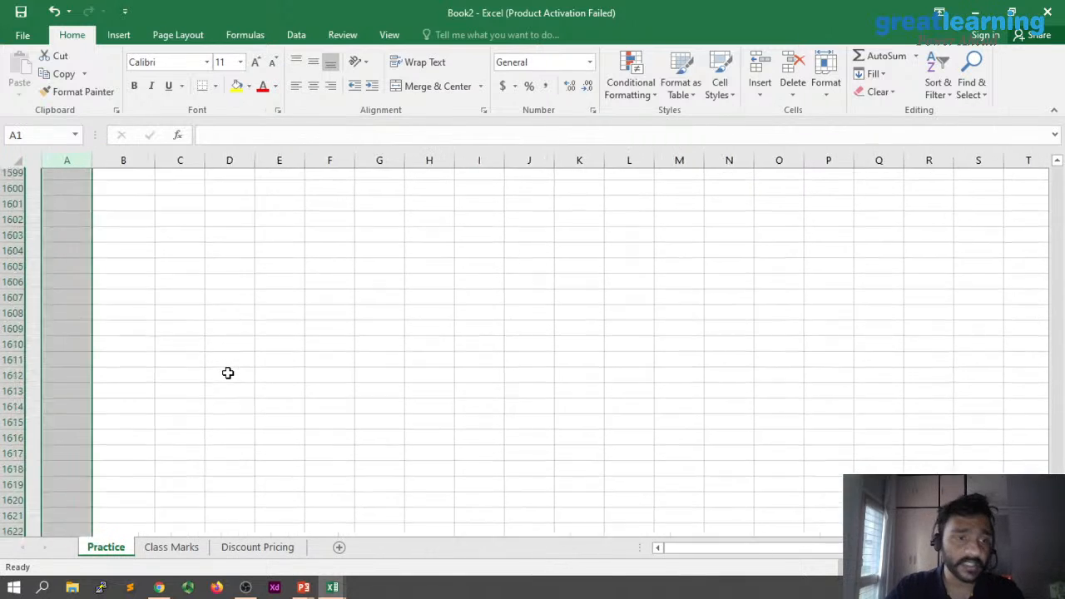
scroll(228, 373, "up", 20)
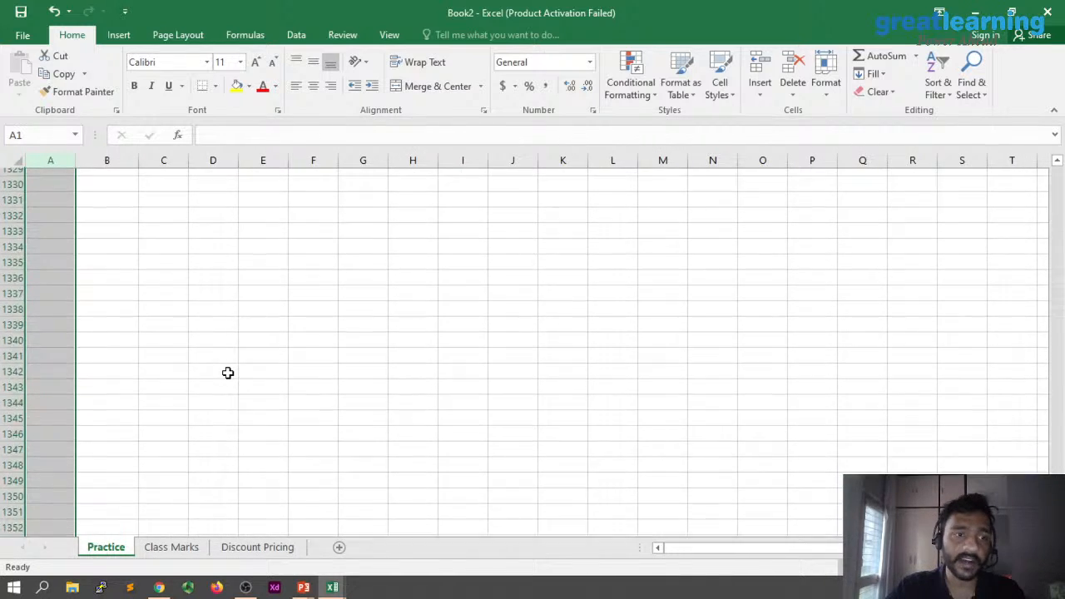
scroll(228, 373, "up", 20)
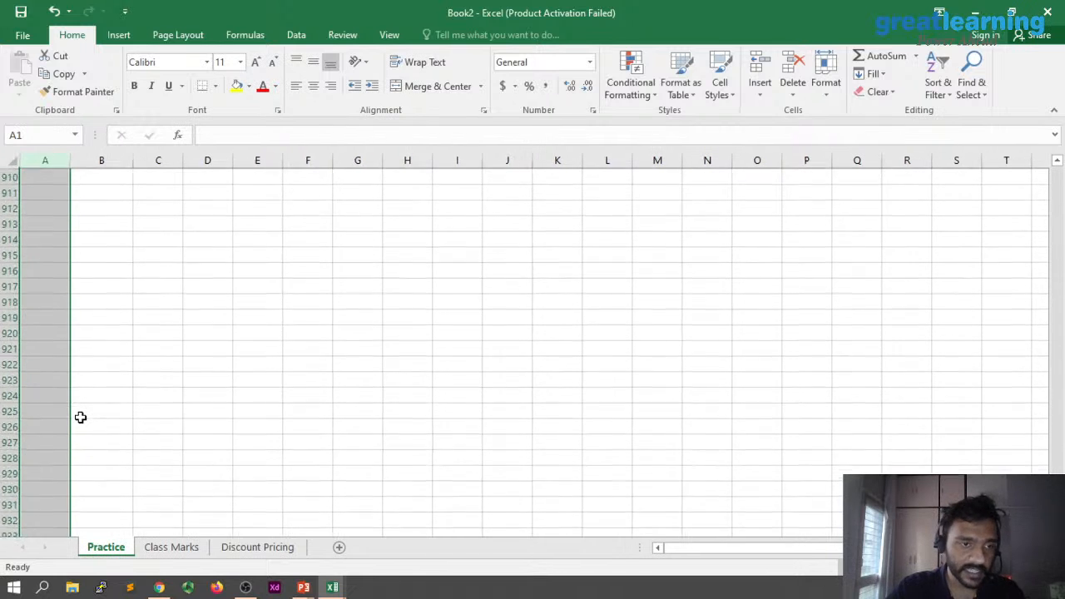
scroll(80, 417, "up", 20)
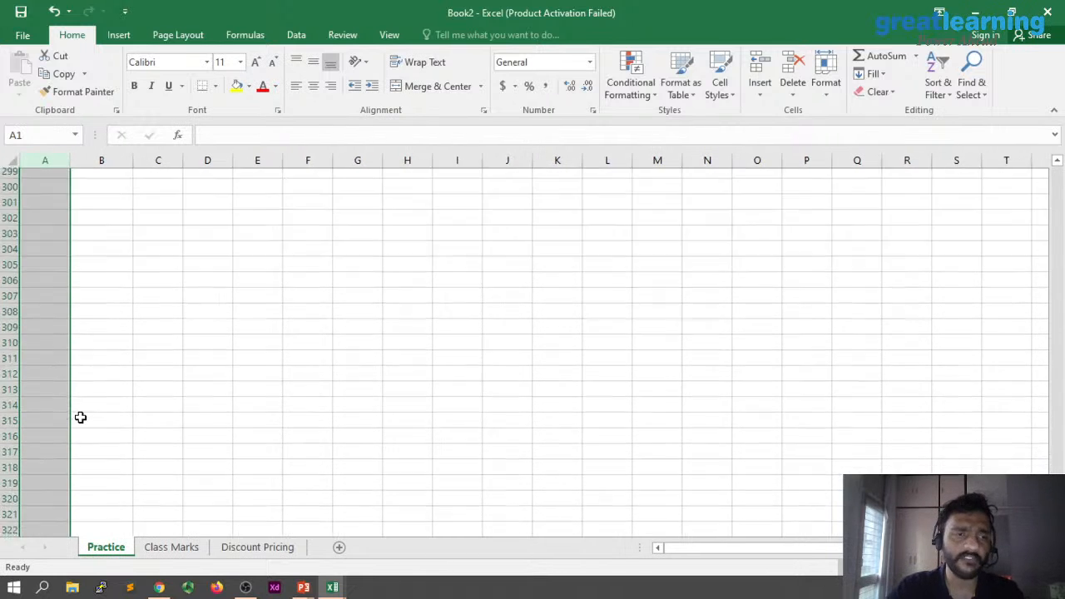
scroll(80, 417, "up", 20)
- Check the OBS streaming status and the Fast.com speed test, and return to the Excel workbook
key("alt+Tab")
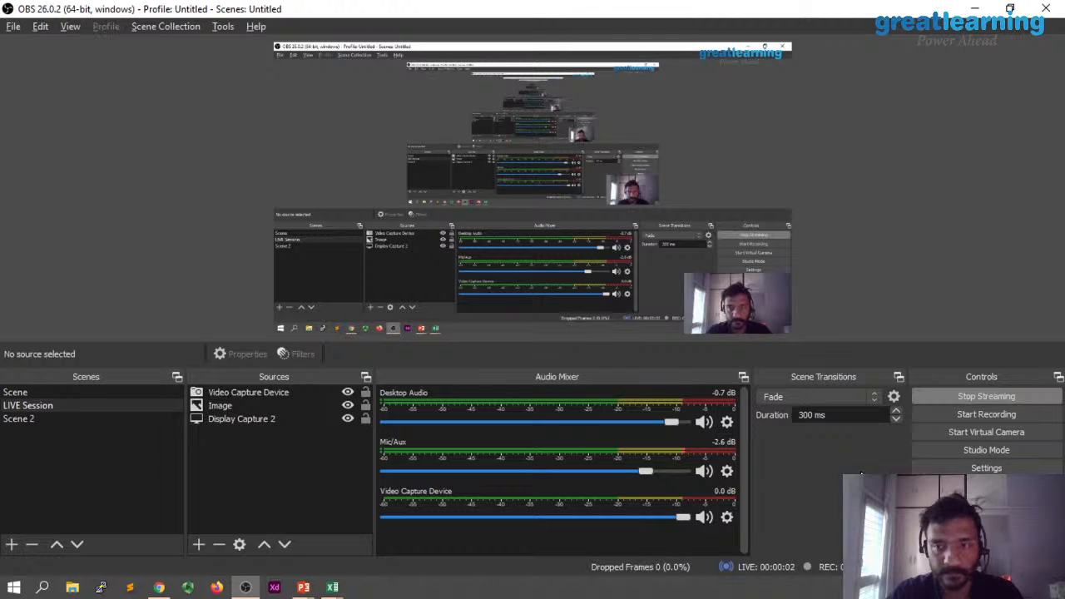
key("alt+Tab")
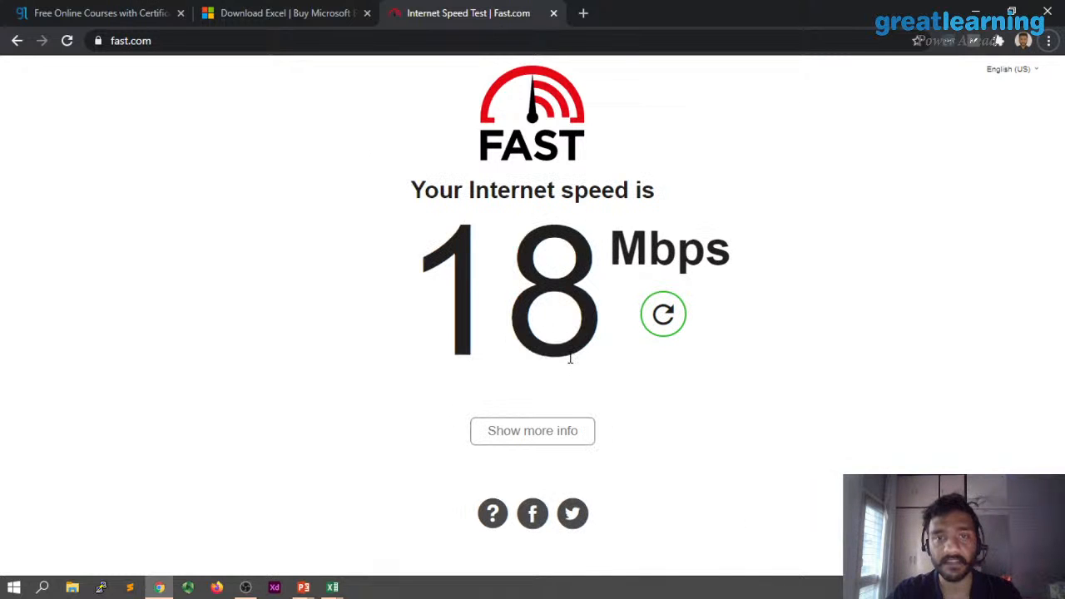
key("alt+Tab")
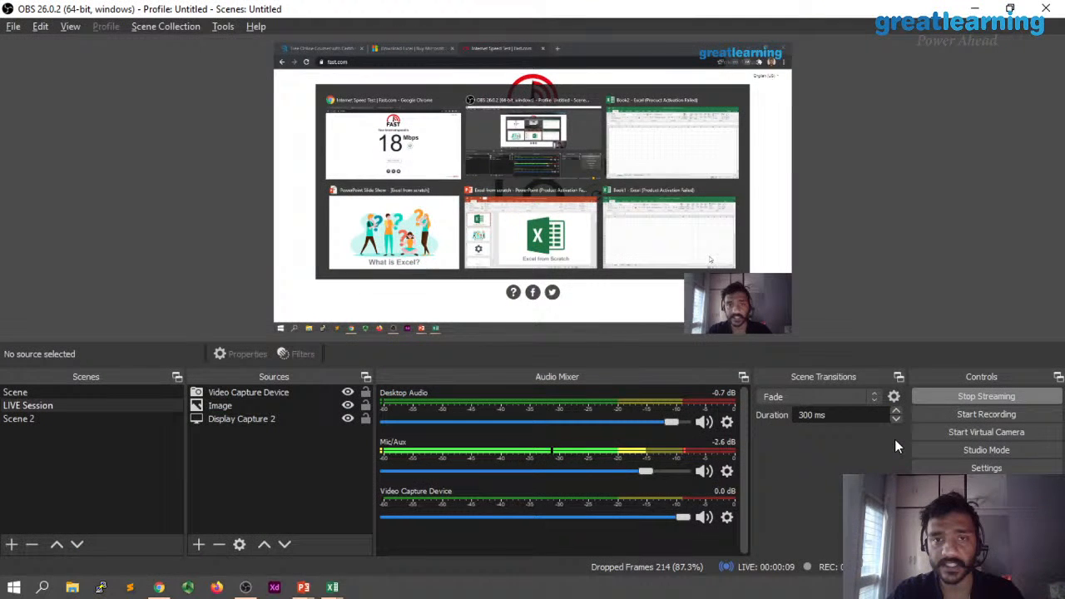
key("alt+Tab")
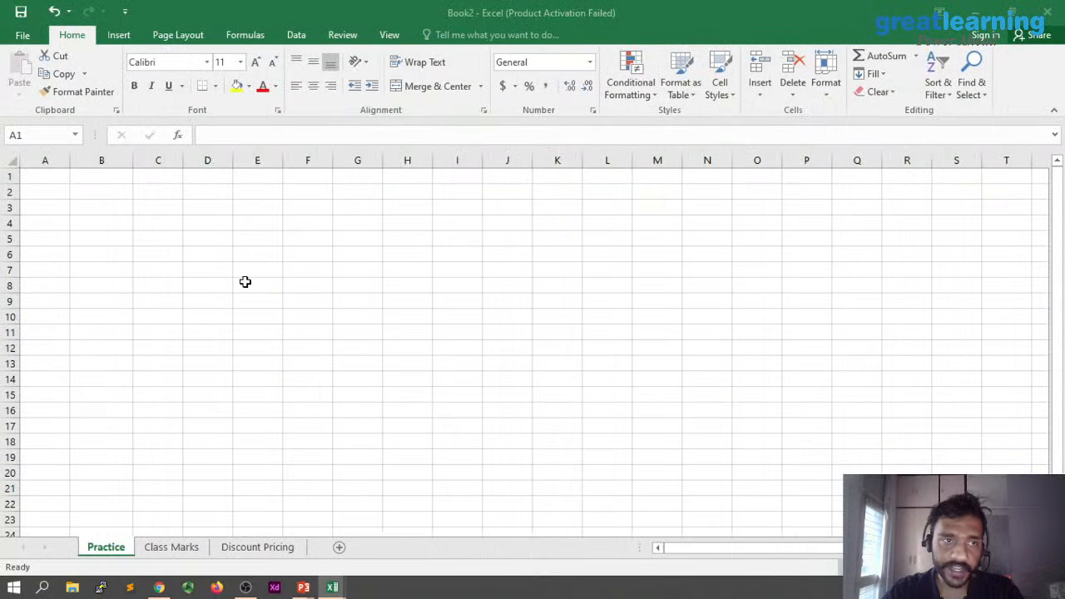
- Enter the column header Name in cell A1 of the Practice sheet
left_click(65, 178)
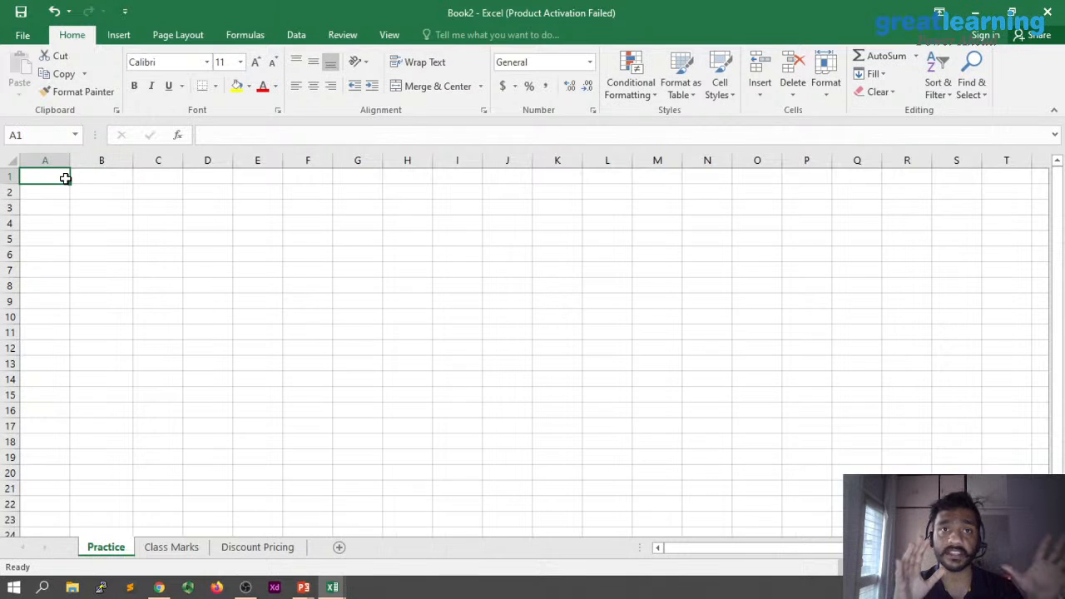
type("Na")
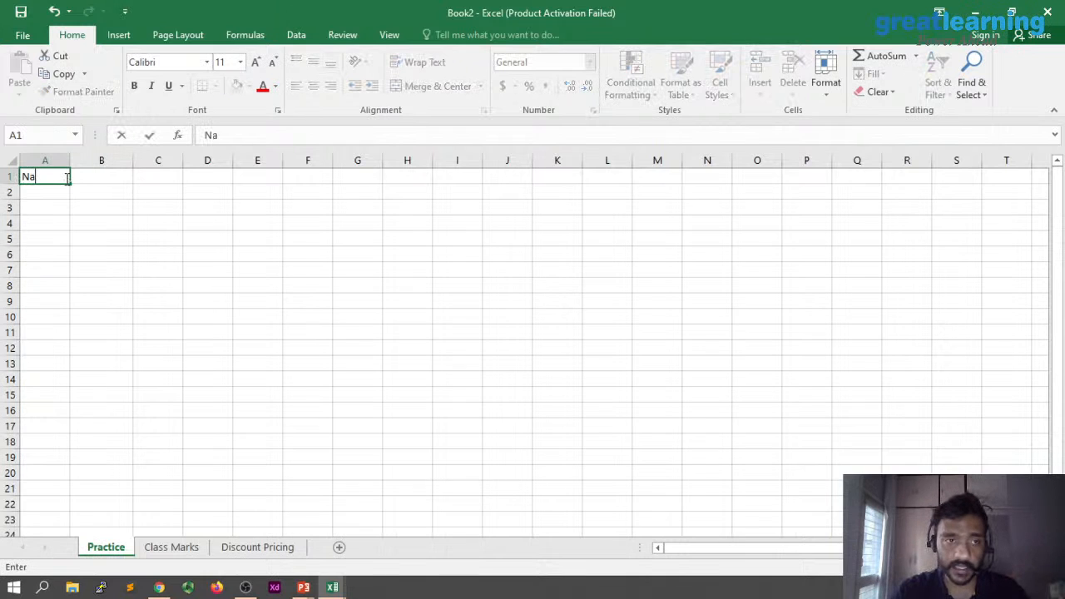
type("me")
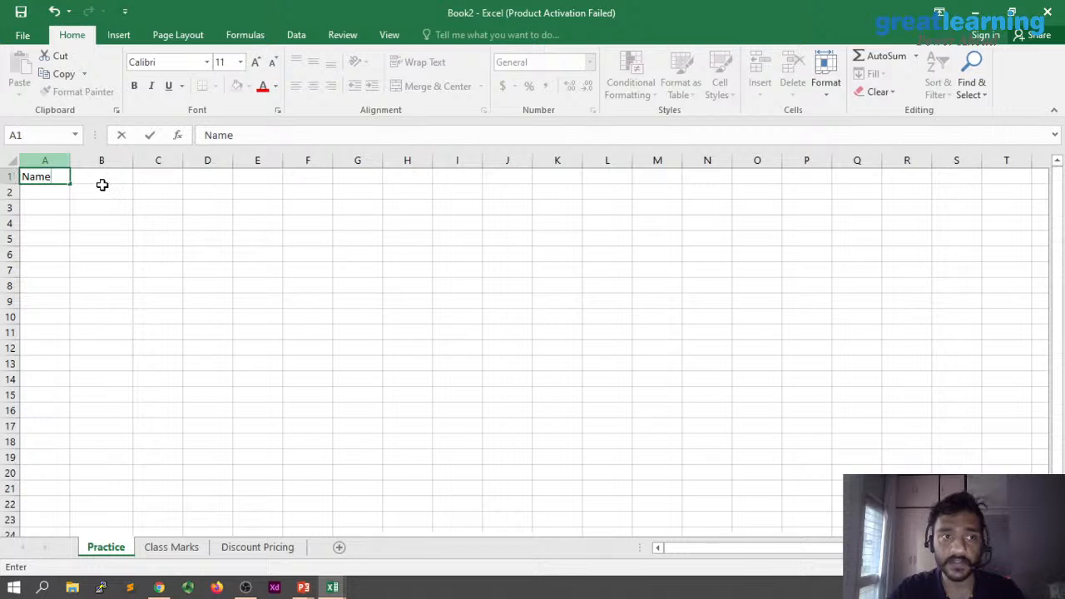
- Enter the column header class in cell B1
left_click(102, 179)
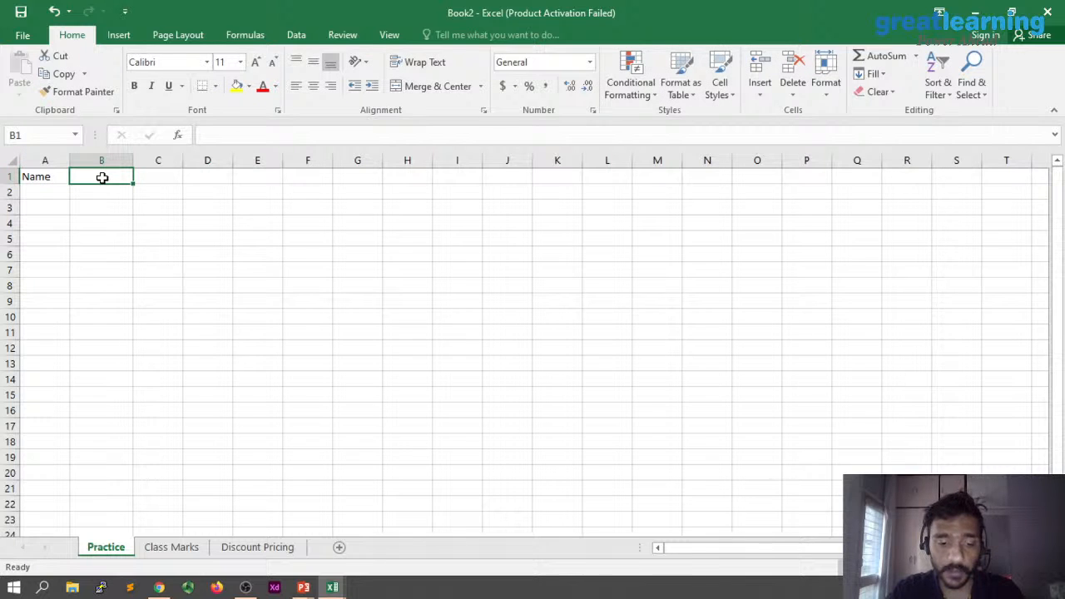
type("class")
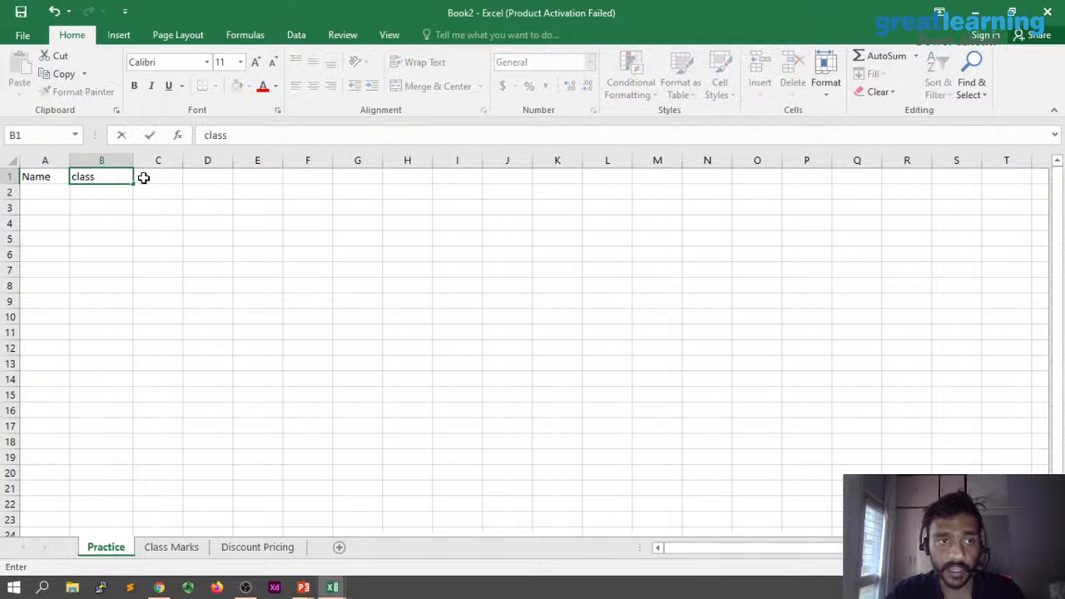
key("Return")
- Replace the header in cell B1 with Subject 1
left_click(120, 182)
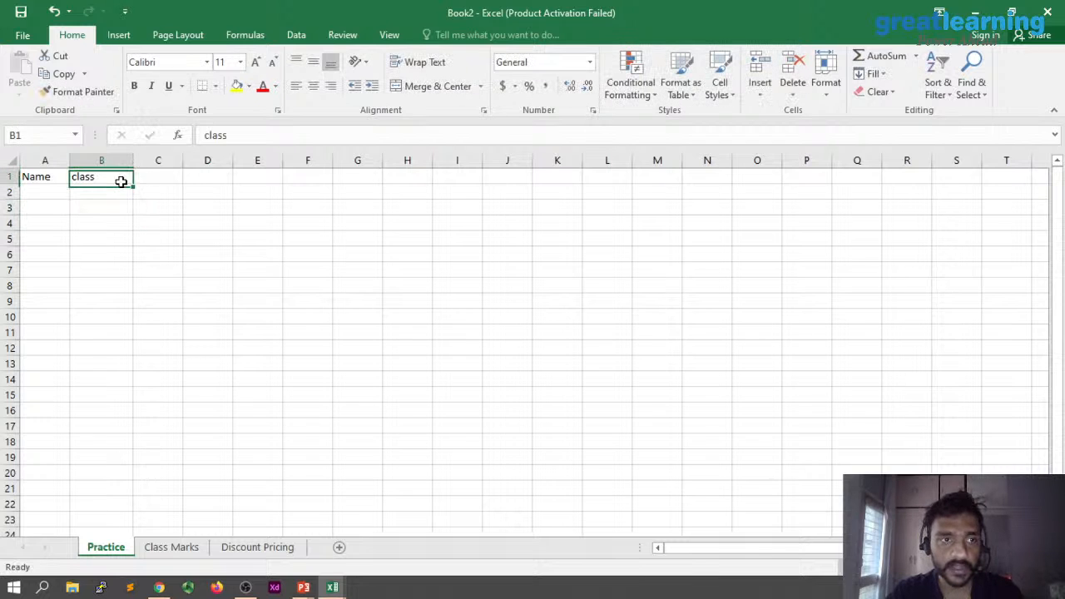
key("BackSpace")
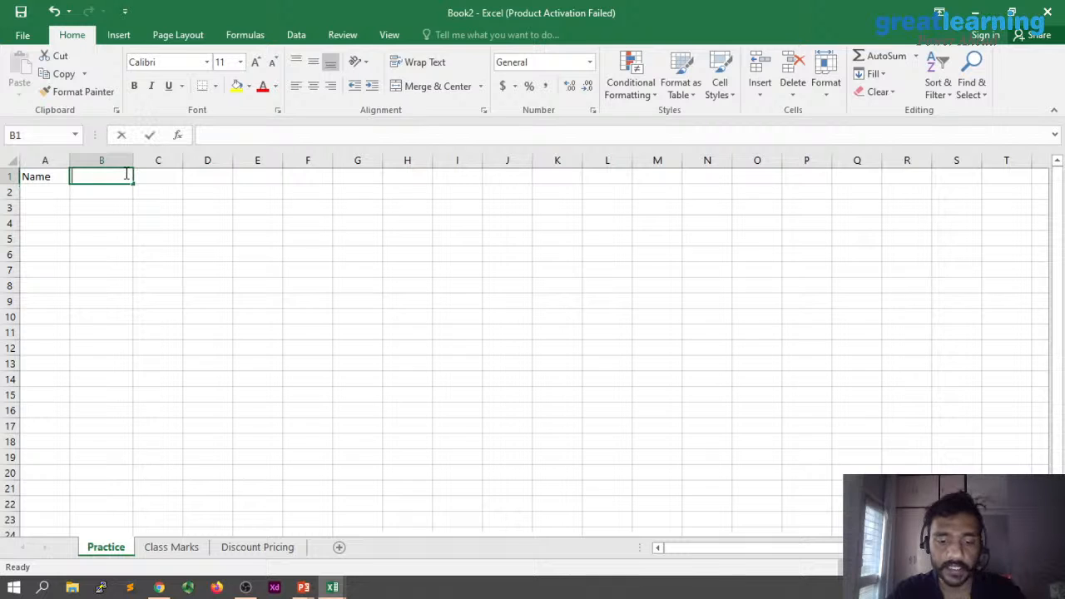
type("Subjec")
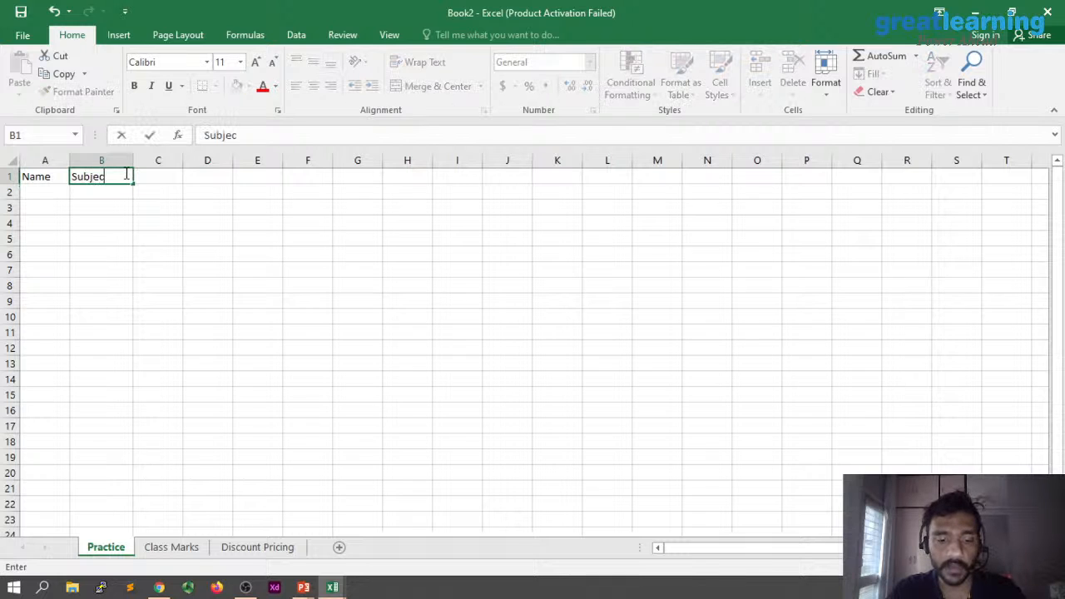
type("t")
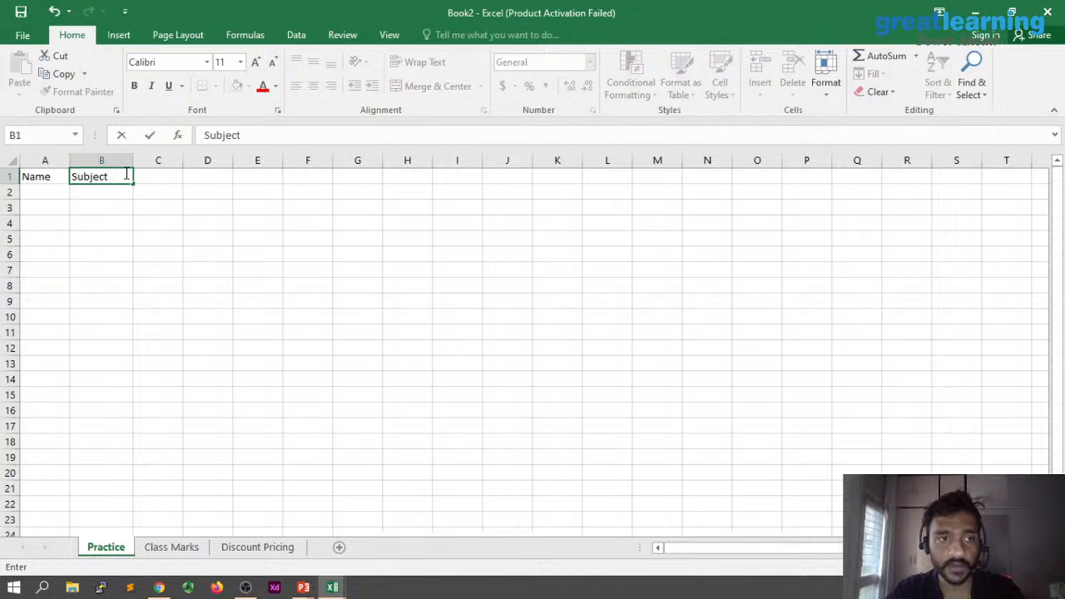
type(" 1")
key("Tab")
- Fill the Subject 1 header from B1 across to C1 as a series, and autofit the width of column B
left_click(121, 177)
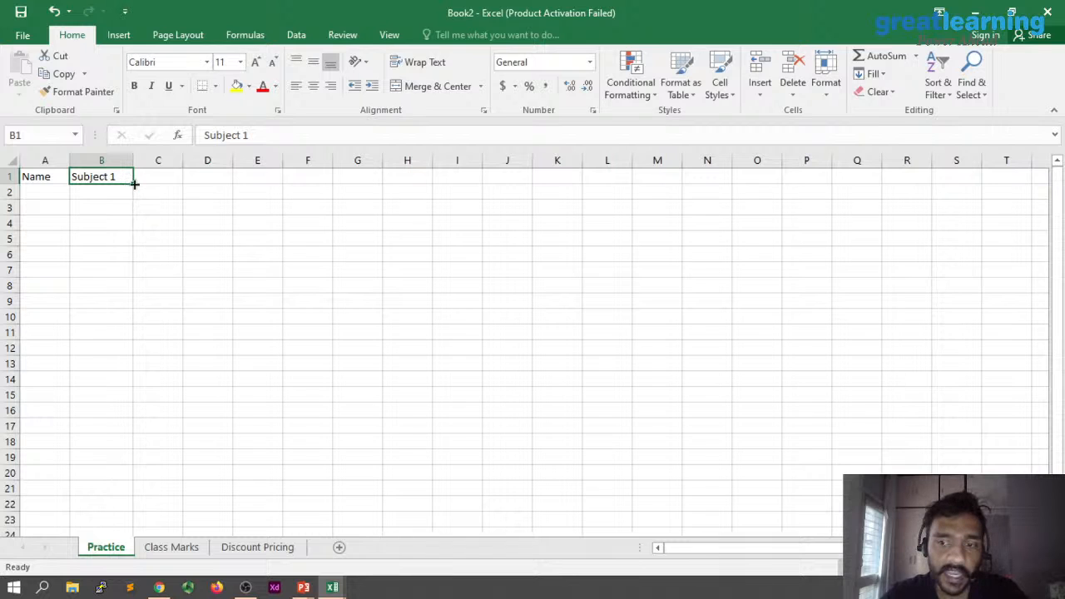
left_click_drag(134, 185, 172, 191)
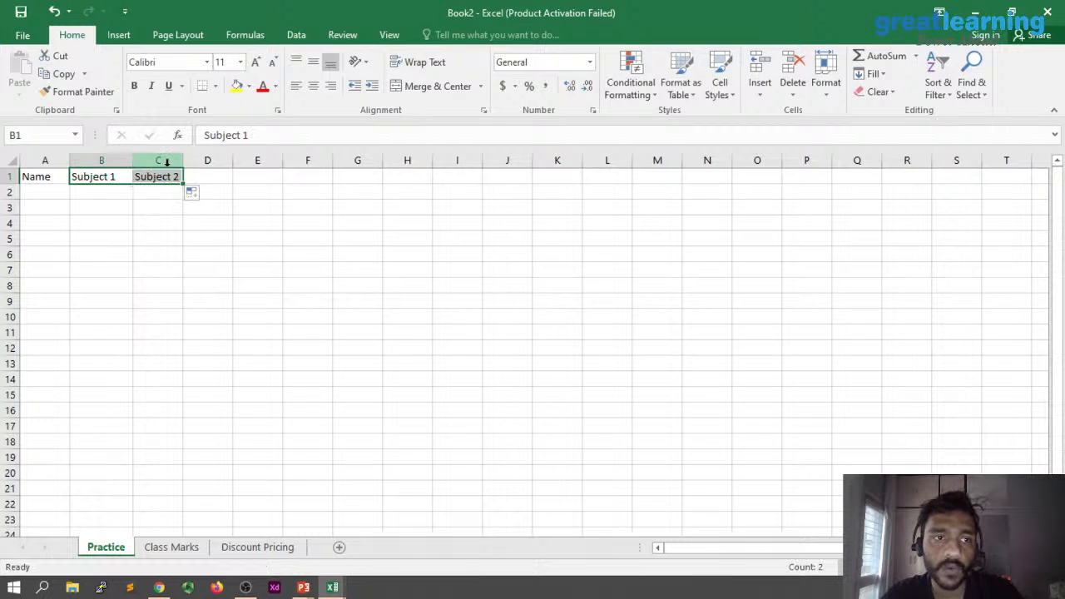
left_click(207, 177)
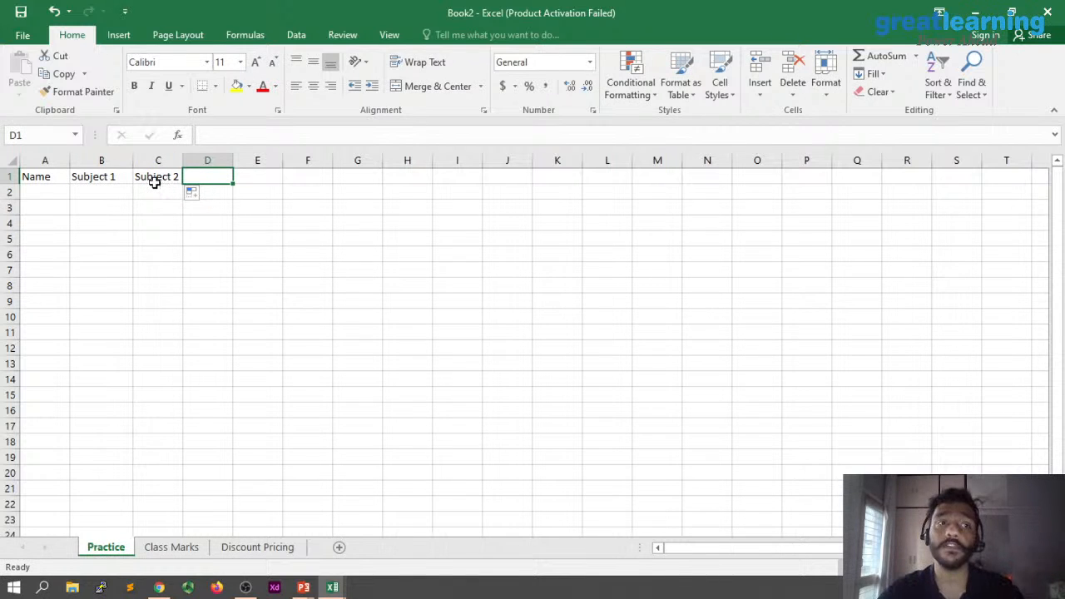
double_click(133, 159)
- Fill the Subject 1 header from B1 across to D1 to extend the series to Subject 3
left_click(99, 185)
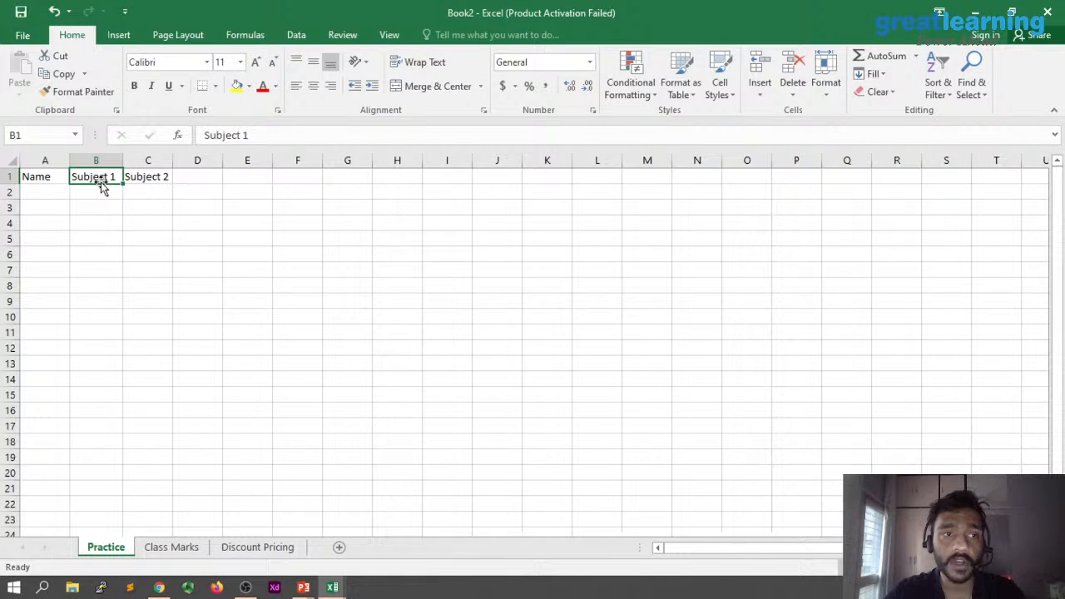
left_click_drag(122, 184, 218, 179)
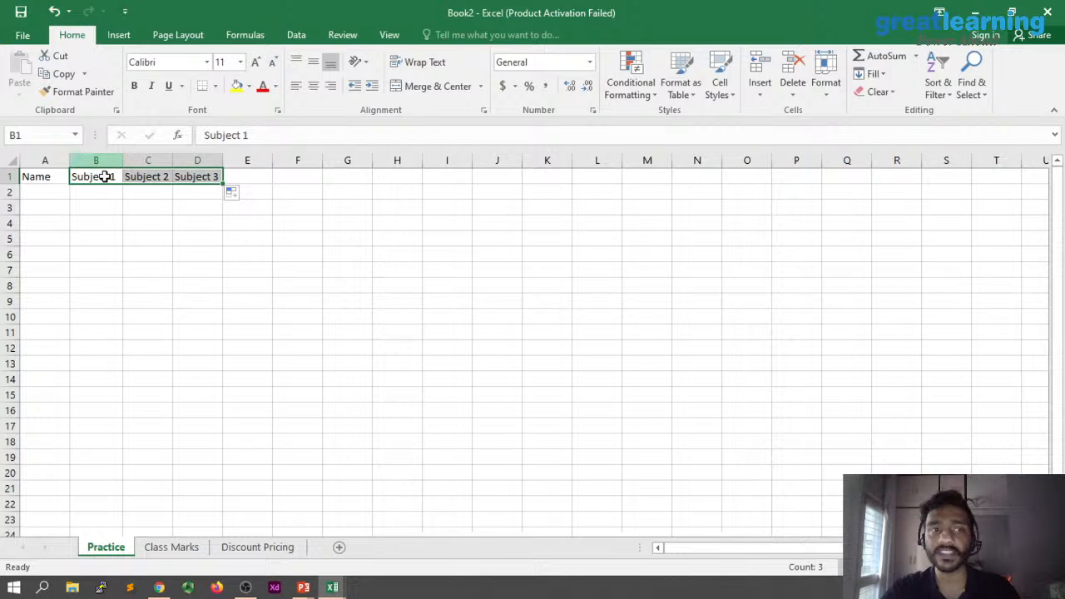
left_click(82, 204)
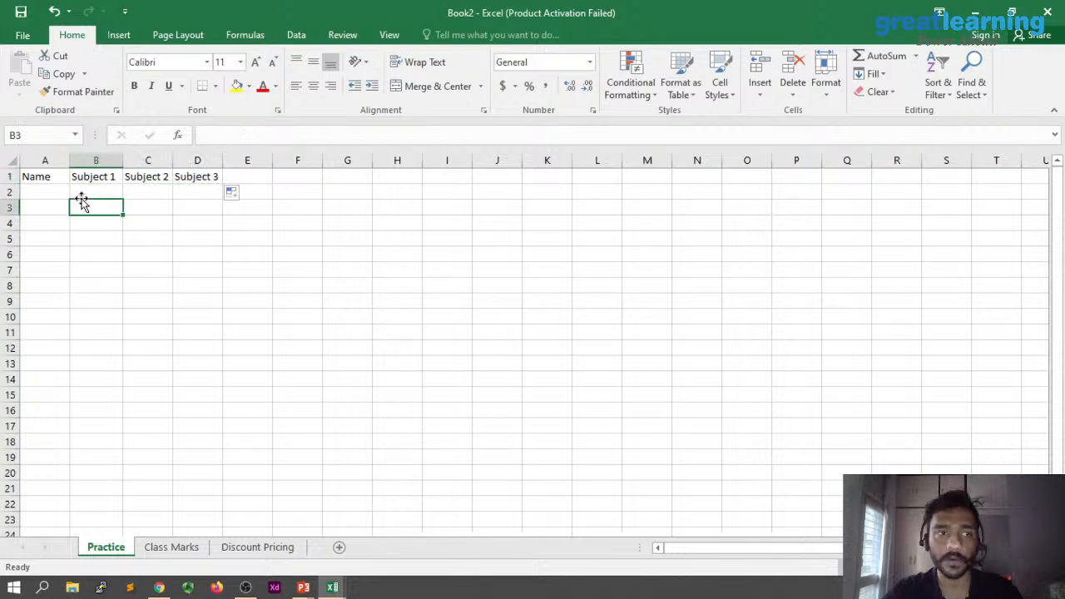
- Enter three students' first names down the Name column, in cells A2 to A4
left_click(46, 194)
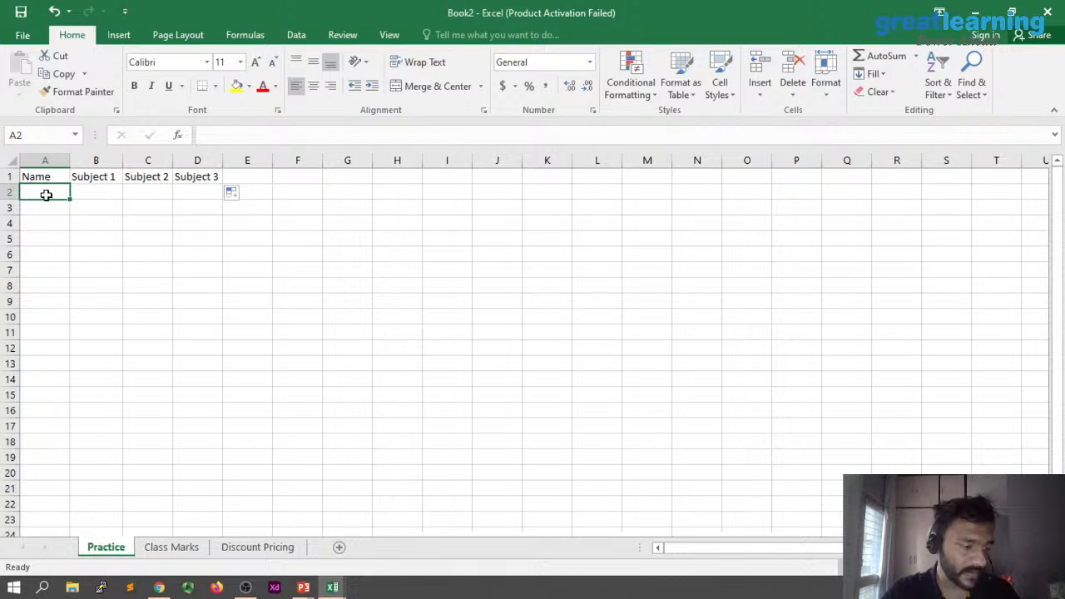
type("Thi")
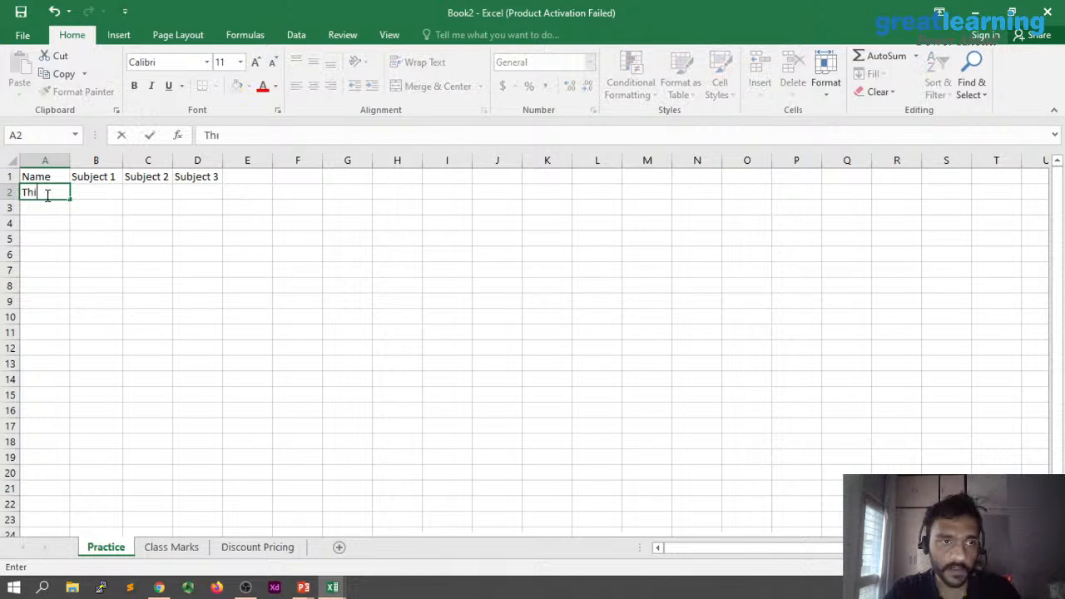
type("ru")
key("Return")
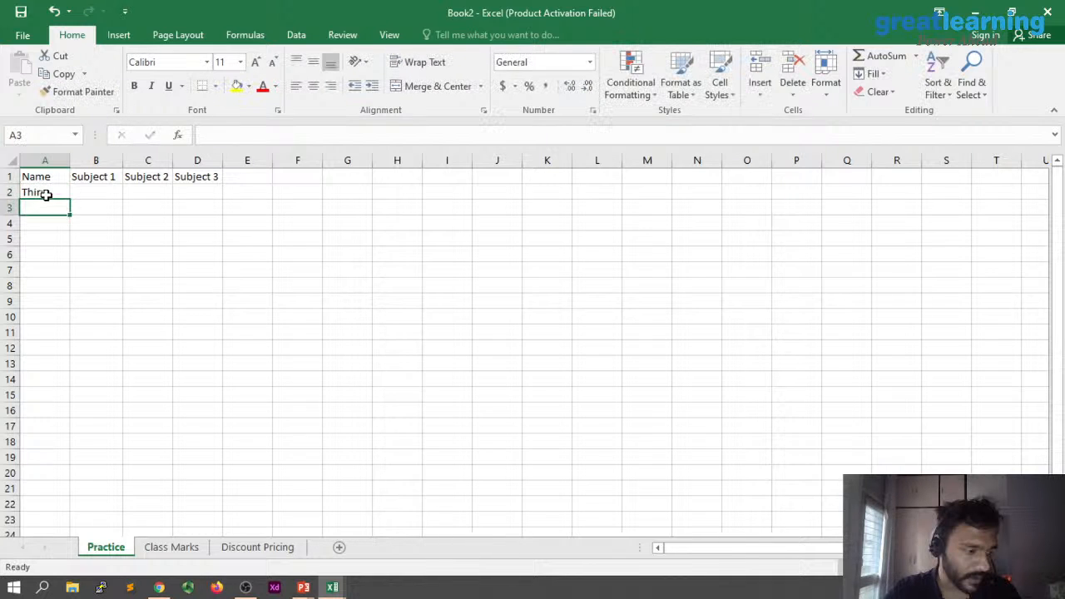
type("stya")
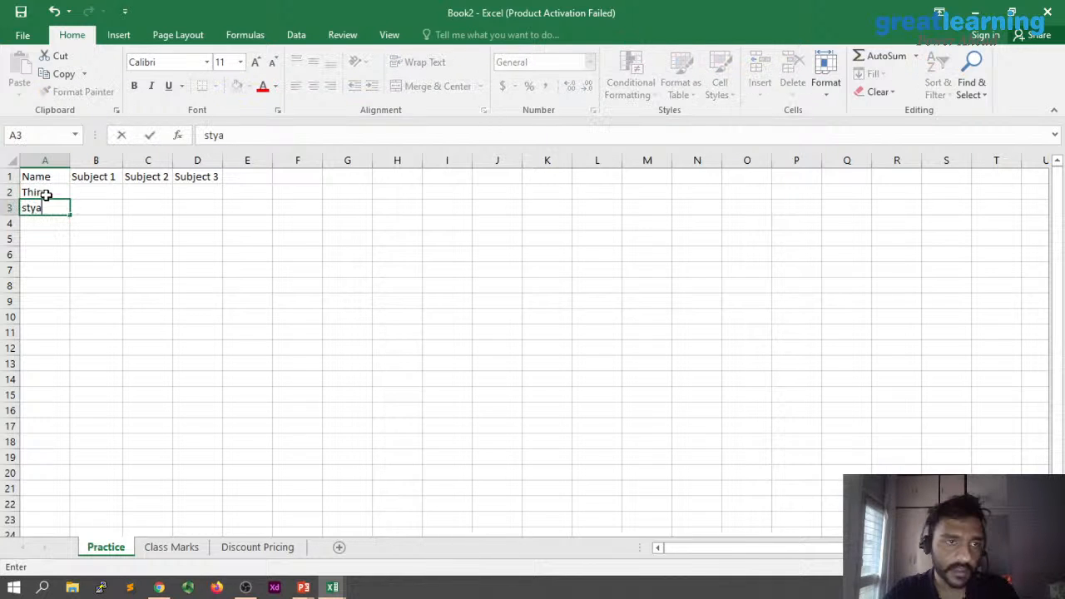
key("BackSpace")
key("BackSpace")
key("BackSpace")
type("atya")
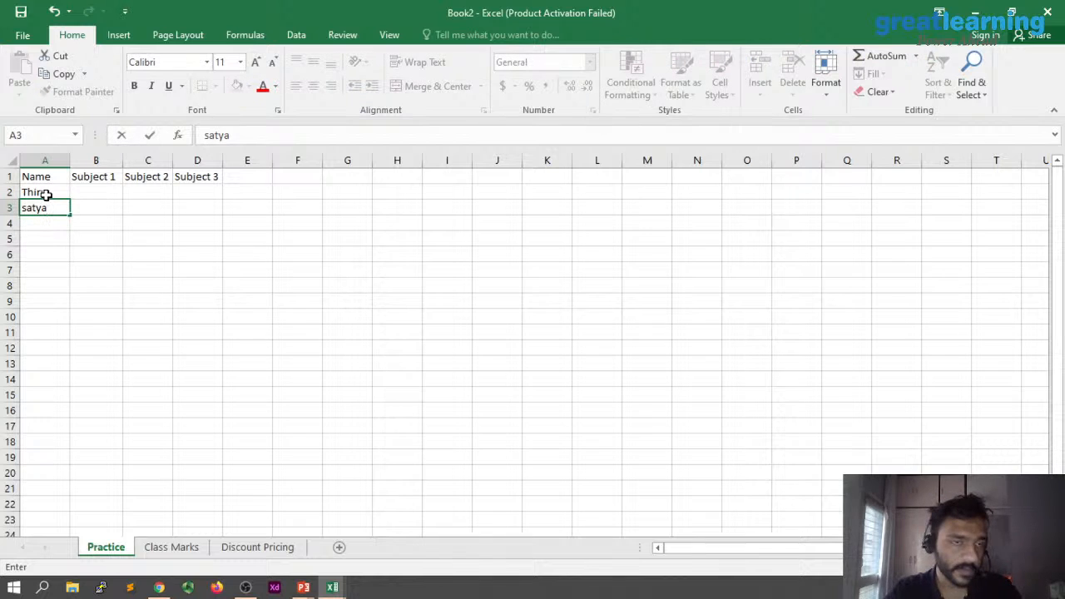
type("m")
key("Return")
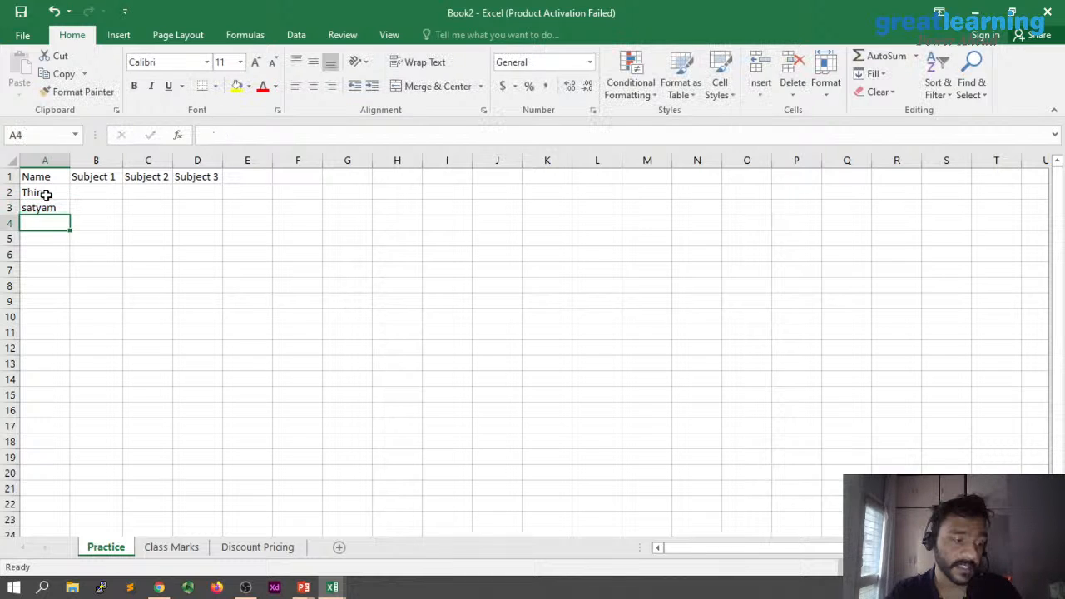
key("BackSpace")
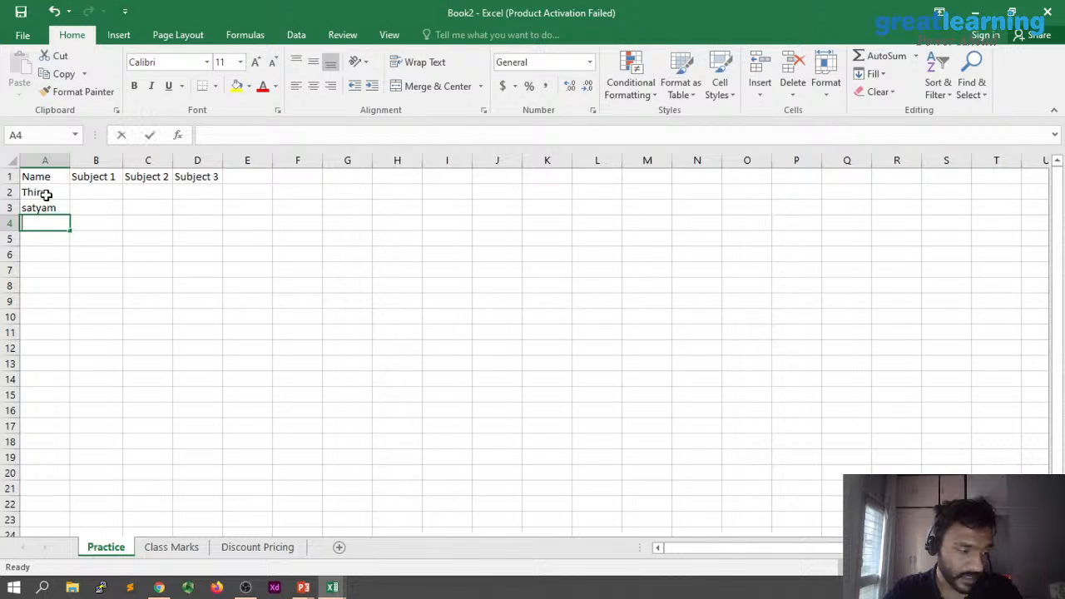
type("shrut")
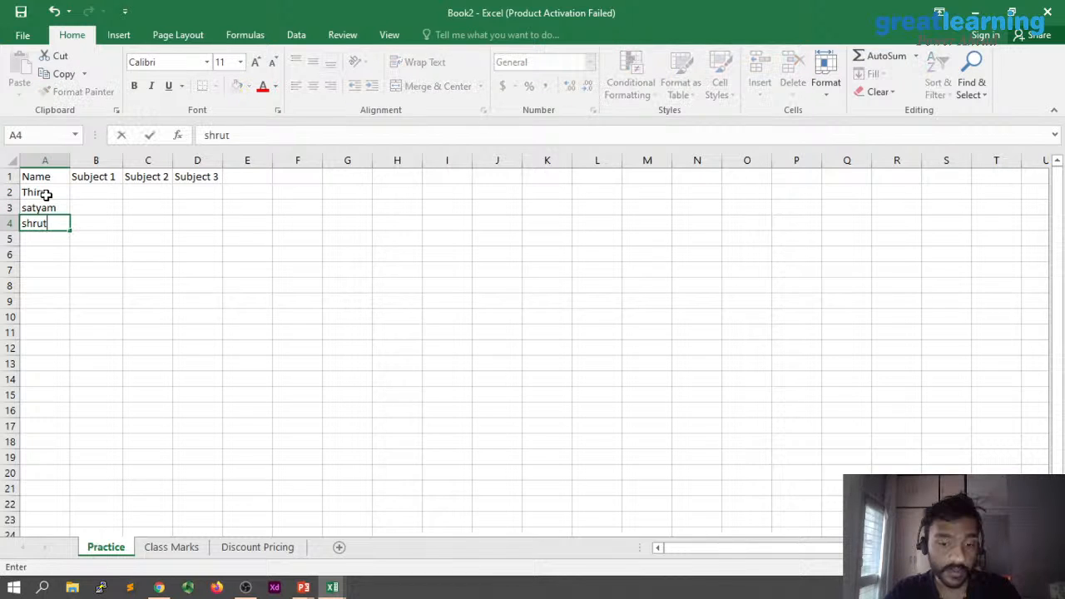
type("i")
key("Return")
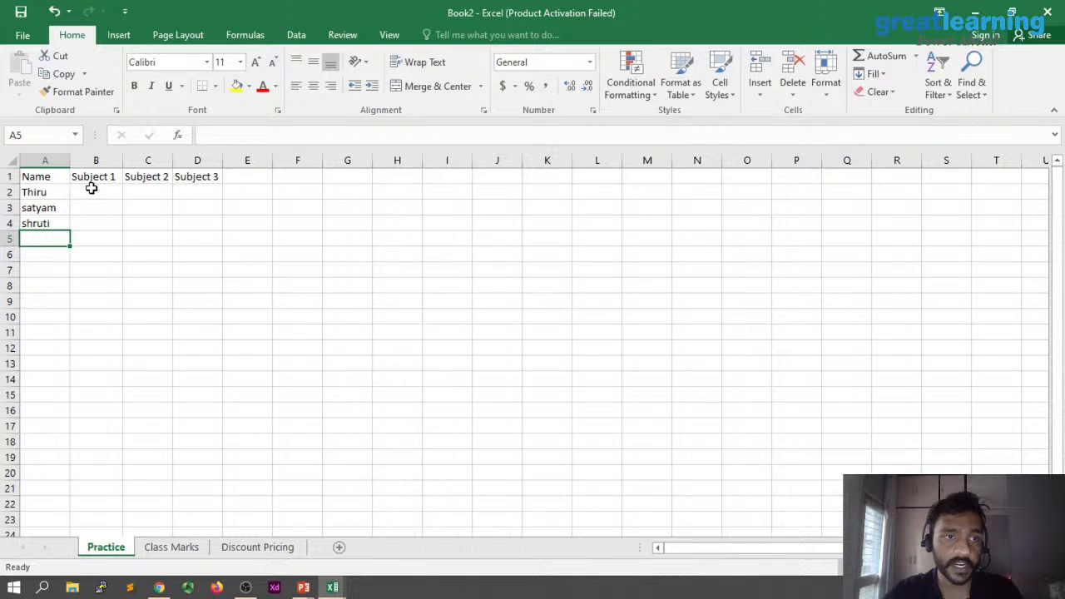
- Enter the Subject 1 marks 78, 65 and 89 in cells B2 to B4
left_click(92, 189)
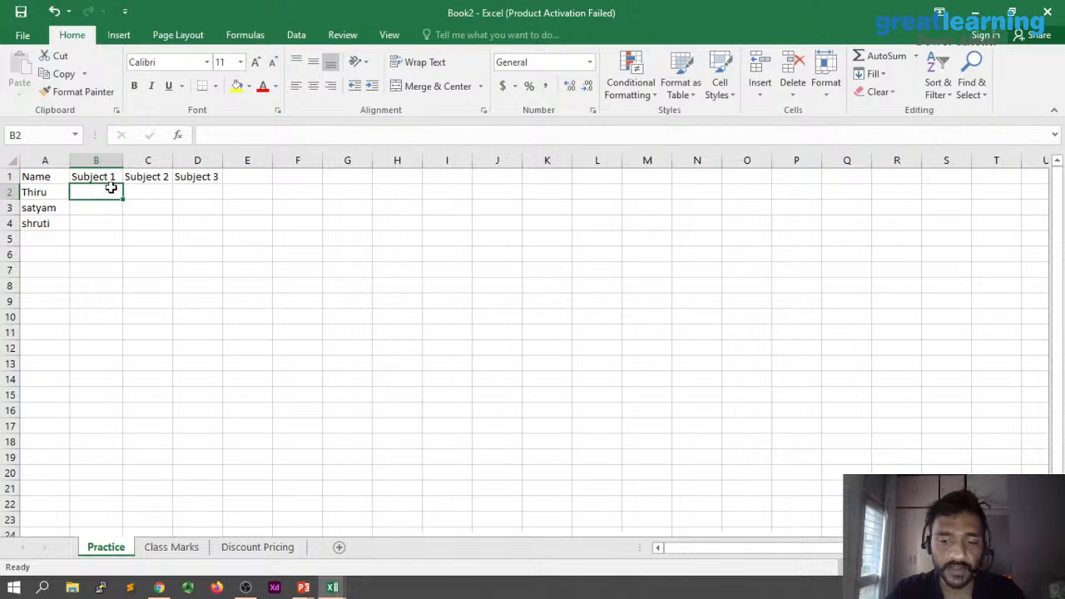
type("1")
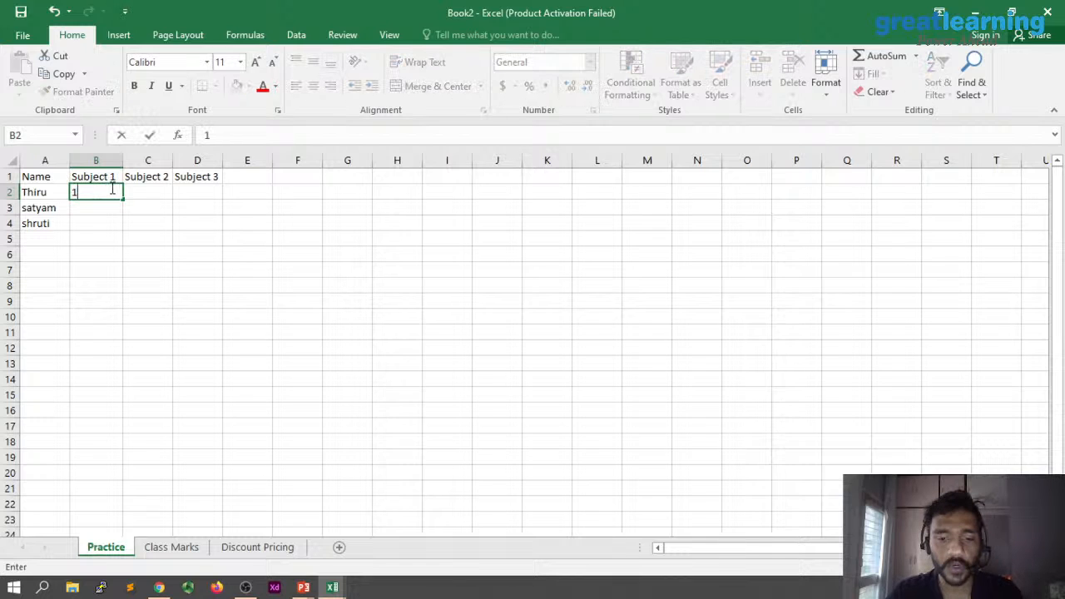
type("8")
key("Return")
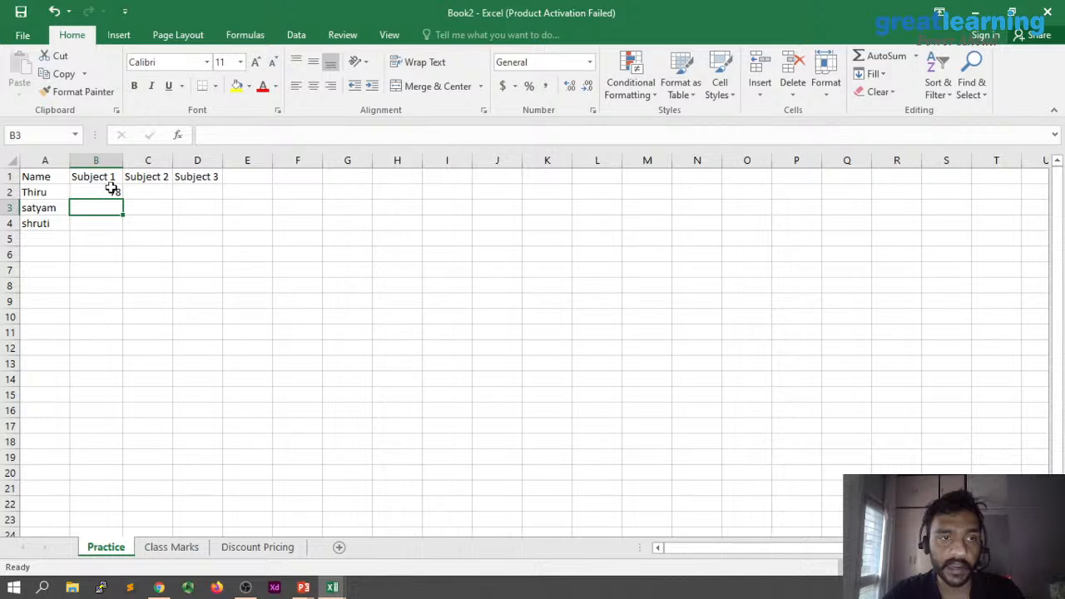
type("65")
key("Return")
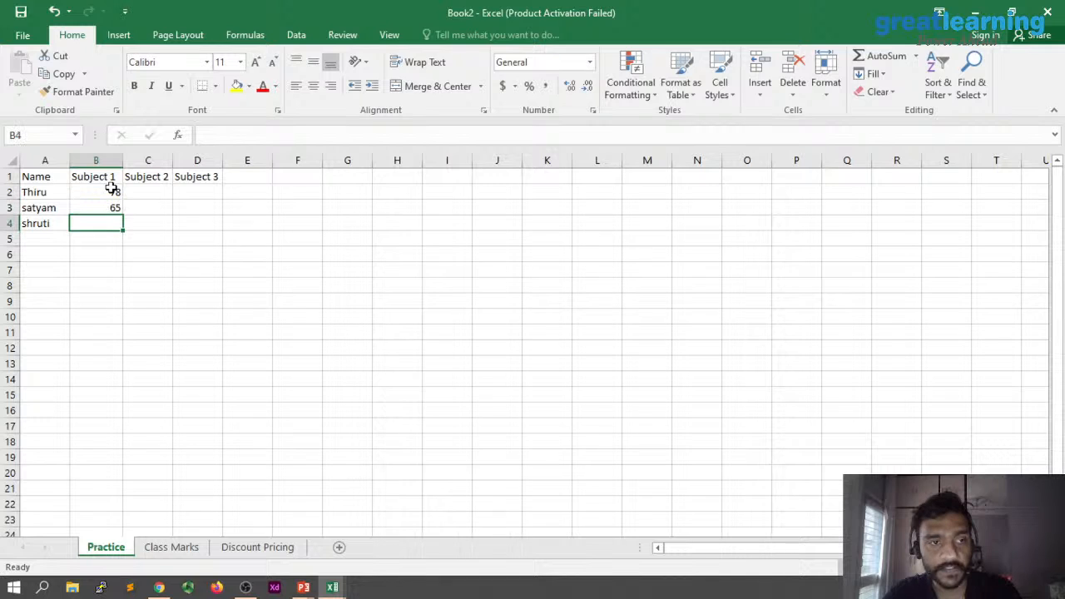
type("89")
key("Return")
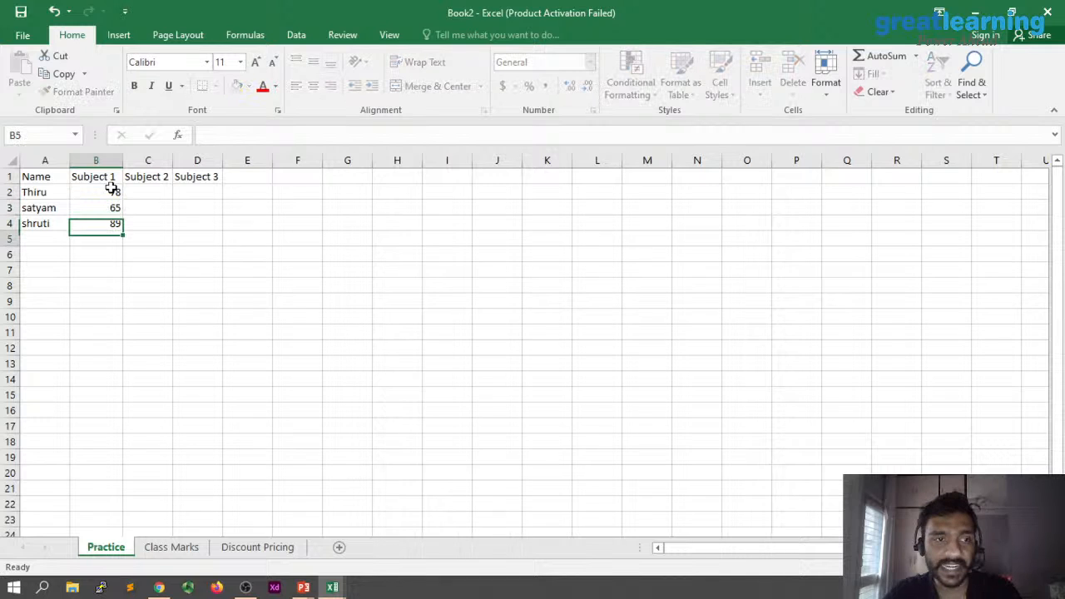
- Enter the Subject 2 marks 45, 99 and 78 in cells C2 to C4
left_click(146, 191)
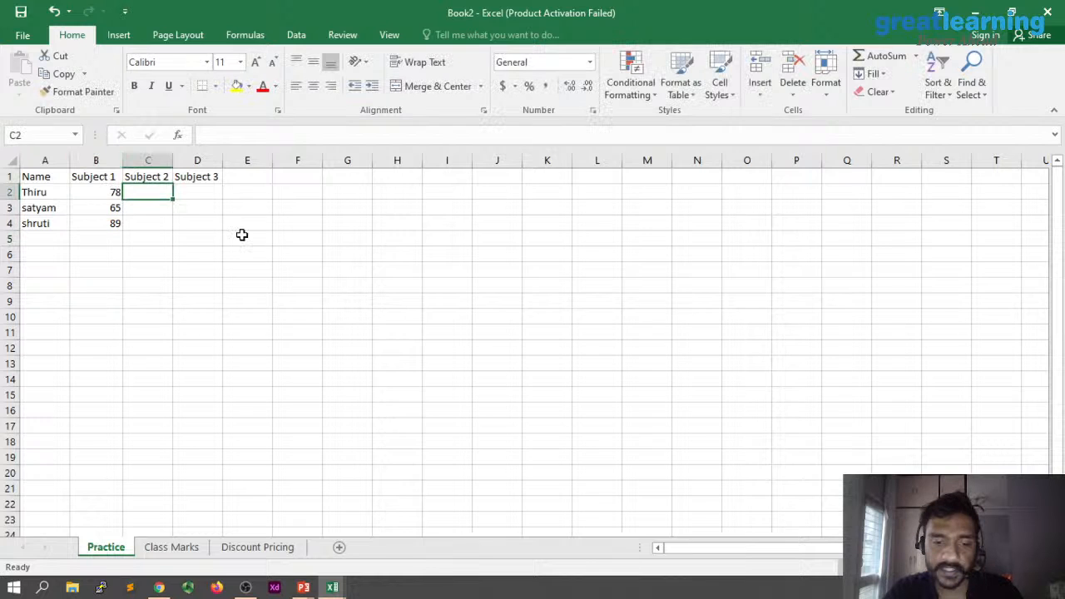
type("45")
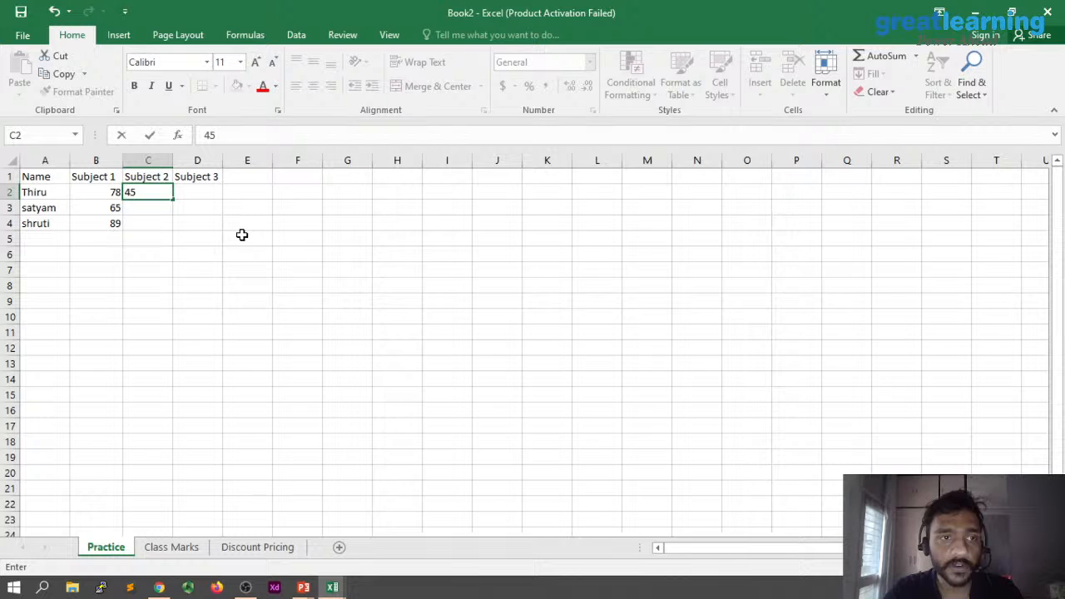
left_click(166, 210)
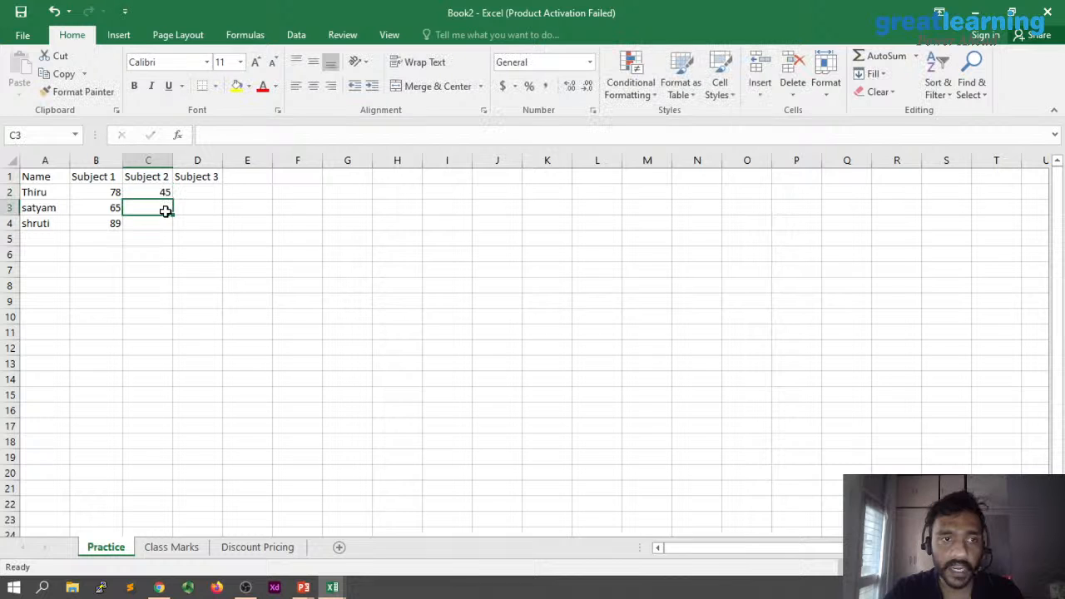
type("89")
key("Return")
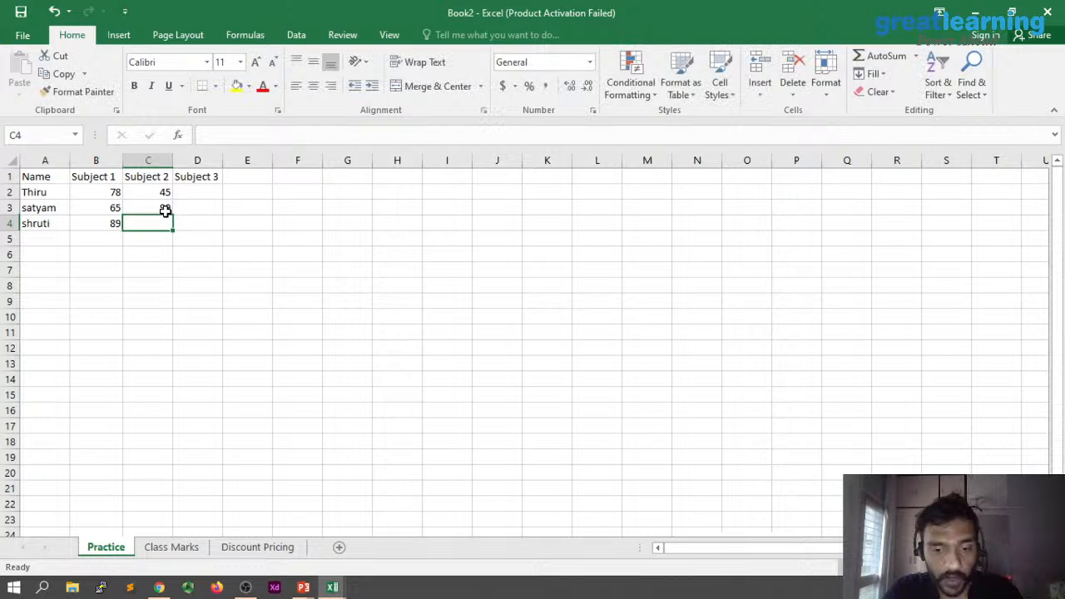
type("78")
- Enter the Subject 3 marks 46, 54 and 55 in cells D2 to D4
left_click(194, 193)
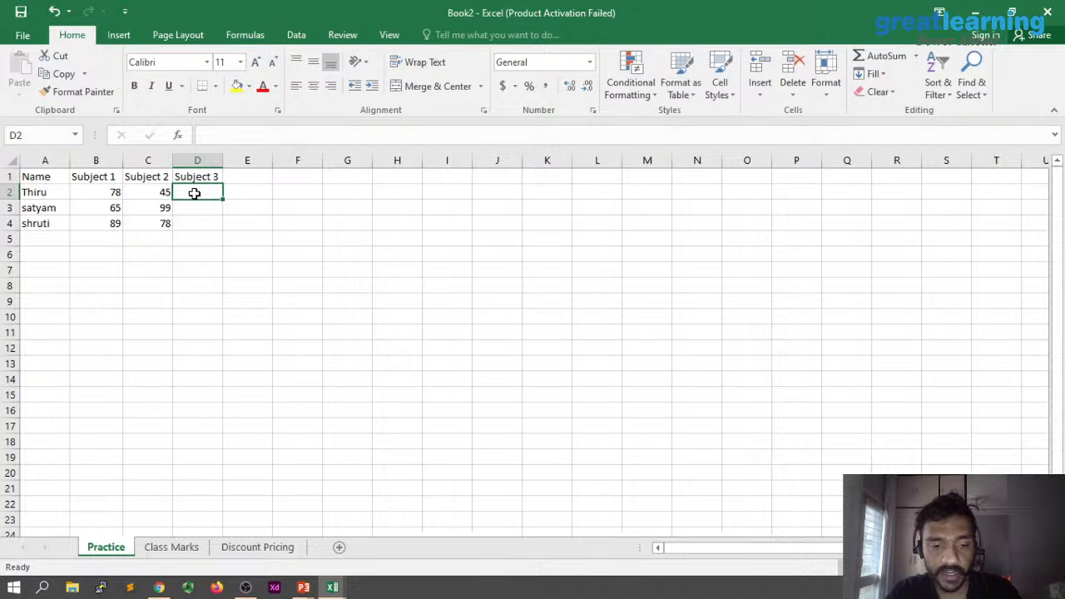
type("46")
left_click(196, 205)
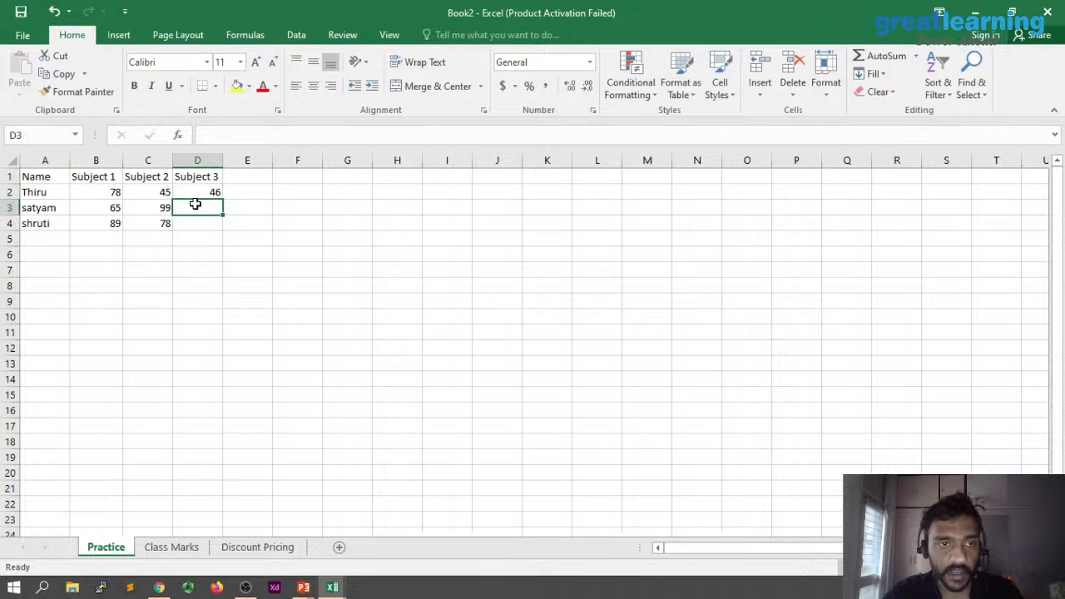
type("54")
left_click(193, 223)
type("55")
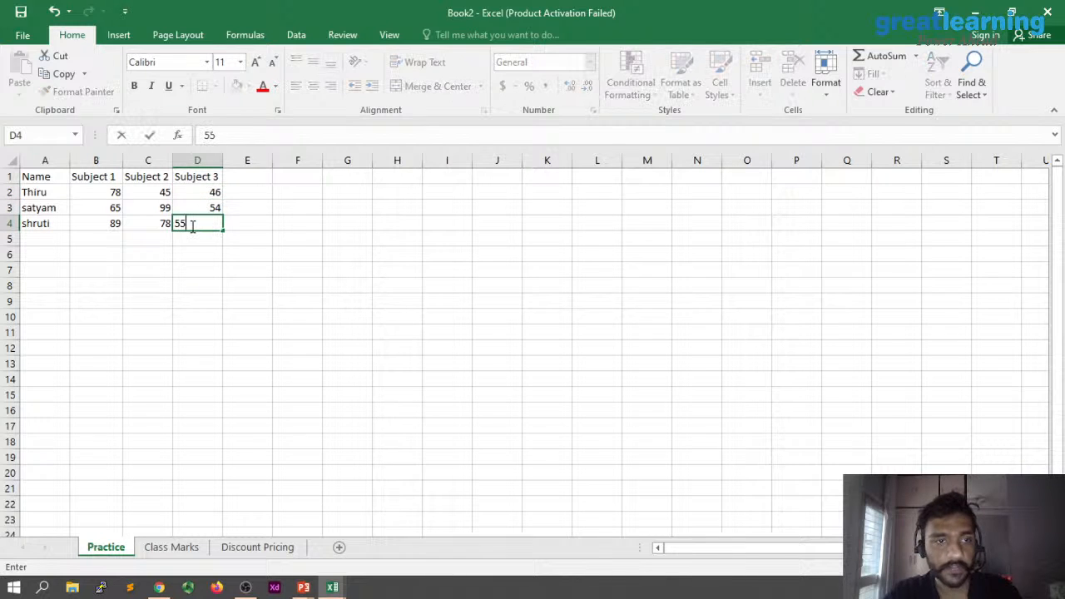
key("Return")
key("Return")
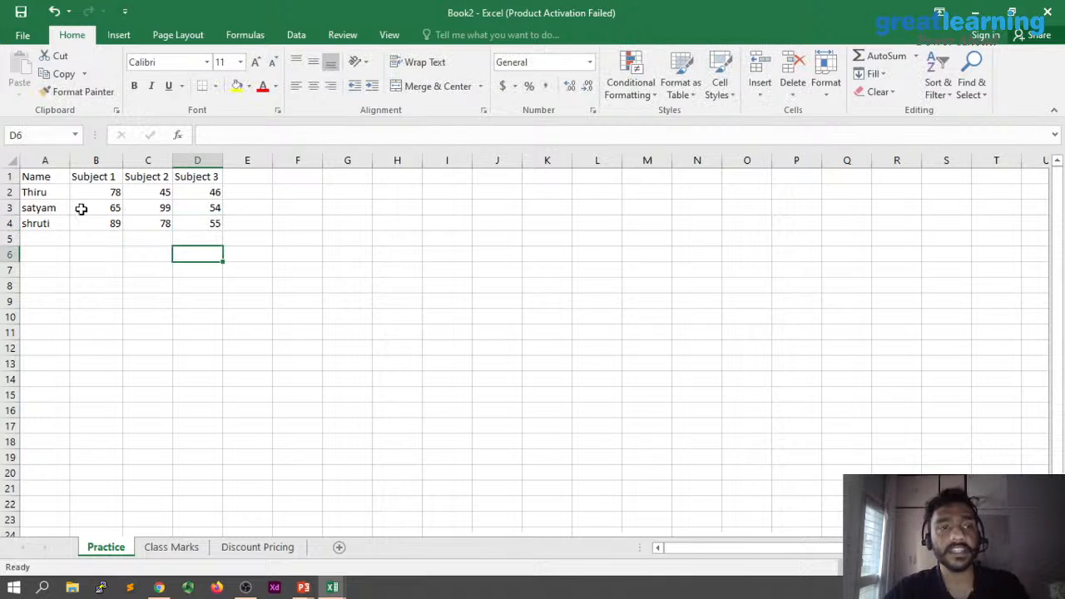
- Fill the header row cells A1 to D1 with a near-black shade
left_click(46, 177)
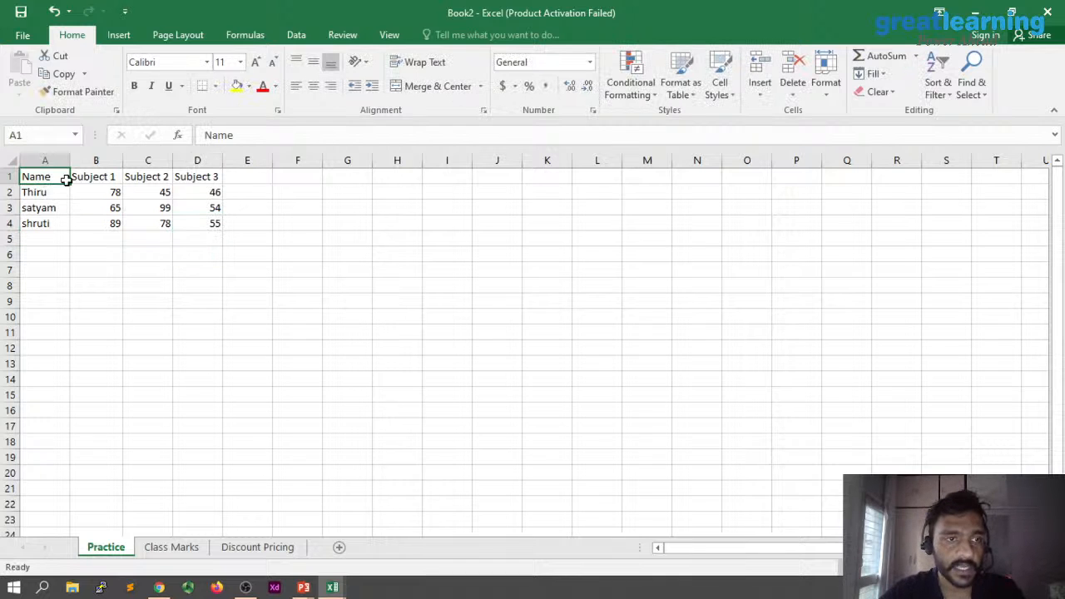
left_click(84, 177)
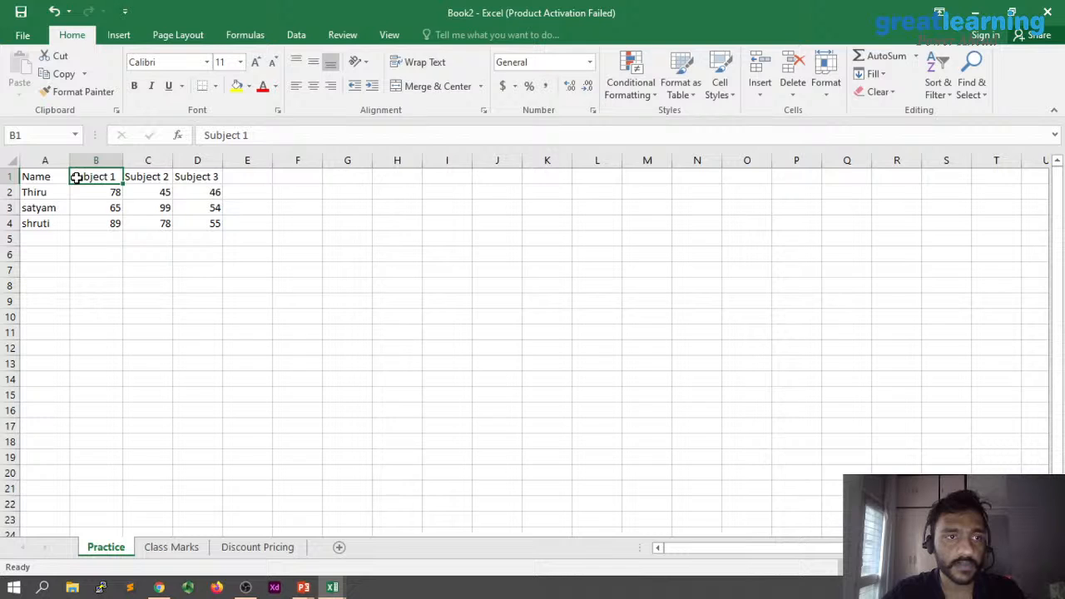
left_click_drag(38, 173, 200, 177)
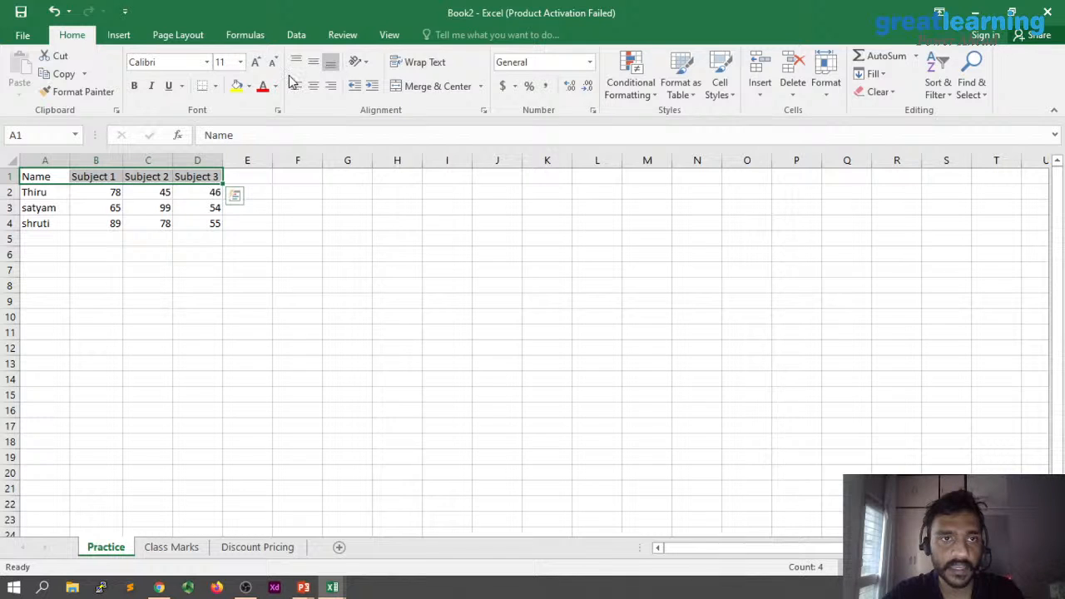
left_click(248, 86)
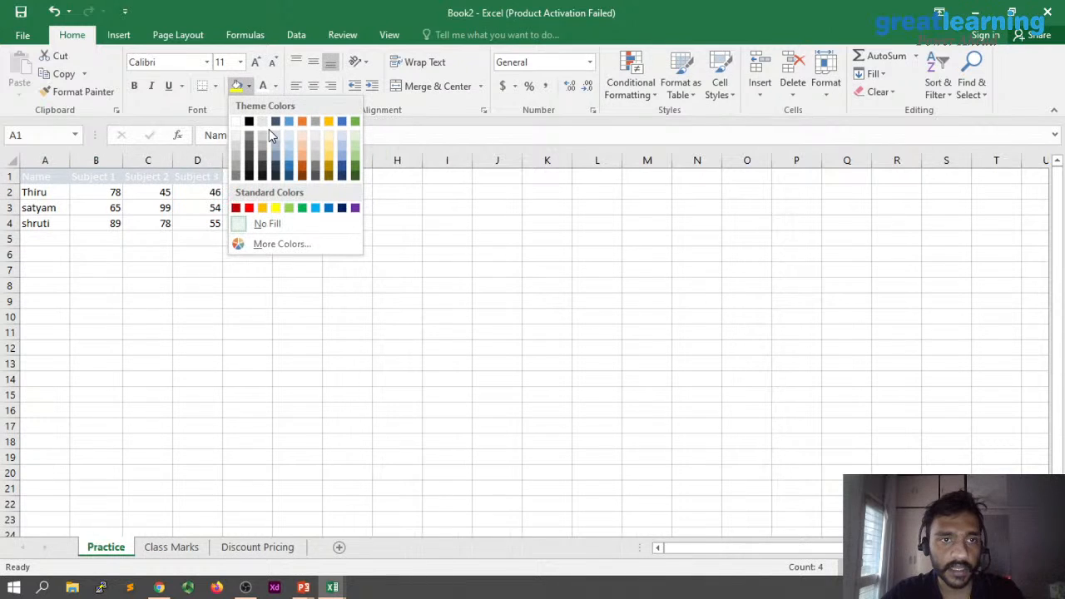
left_click(249, 175)
left_click(266, 258)
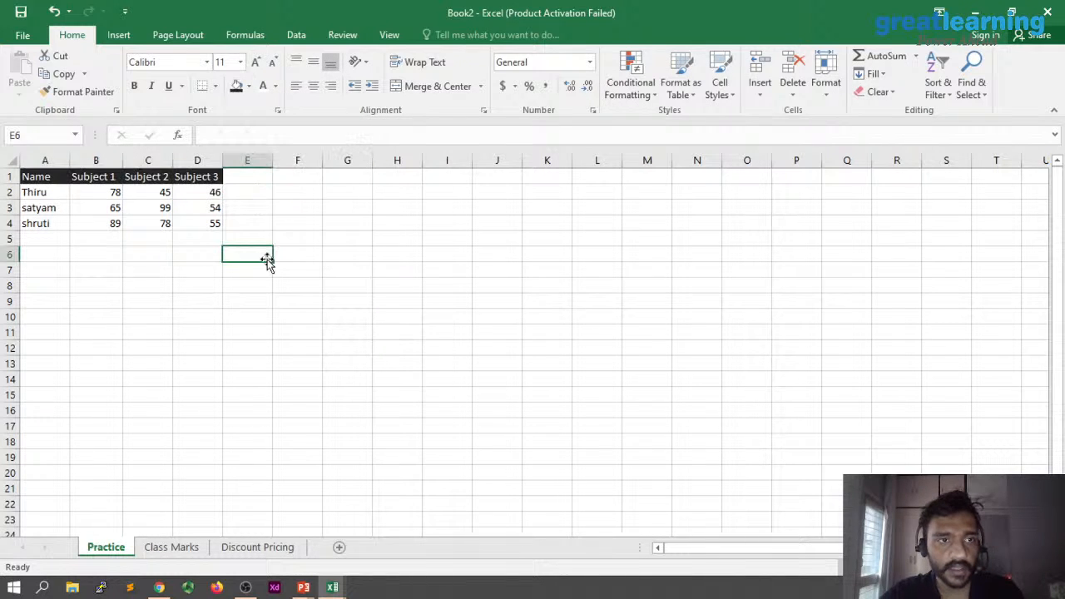
- Fill the student name cells A2 to A4 with a light grey shade
left_click_drag(38, 192, 50, 224)
left_click(248, 85)
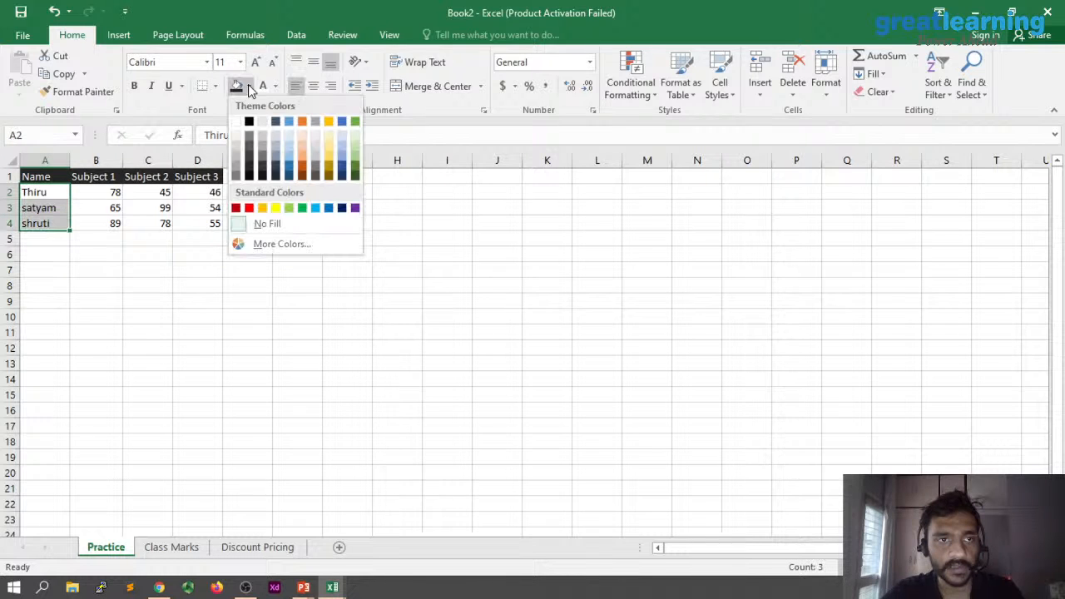
left_click(264, 147)
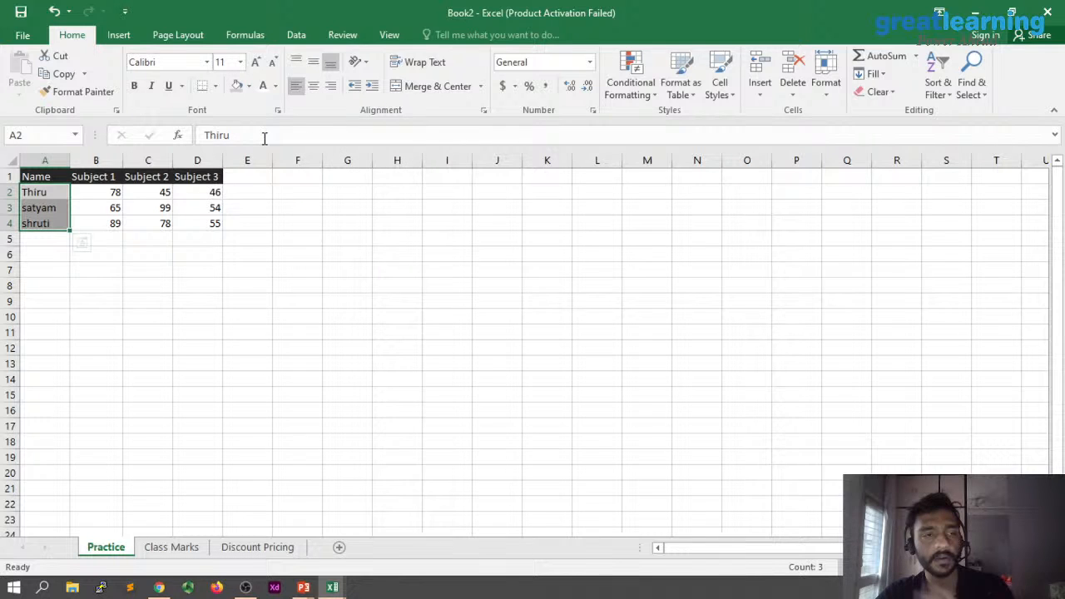
left_click(248, 286)
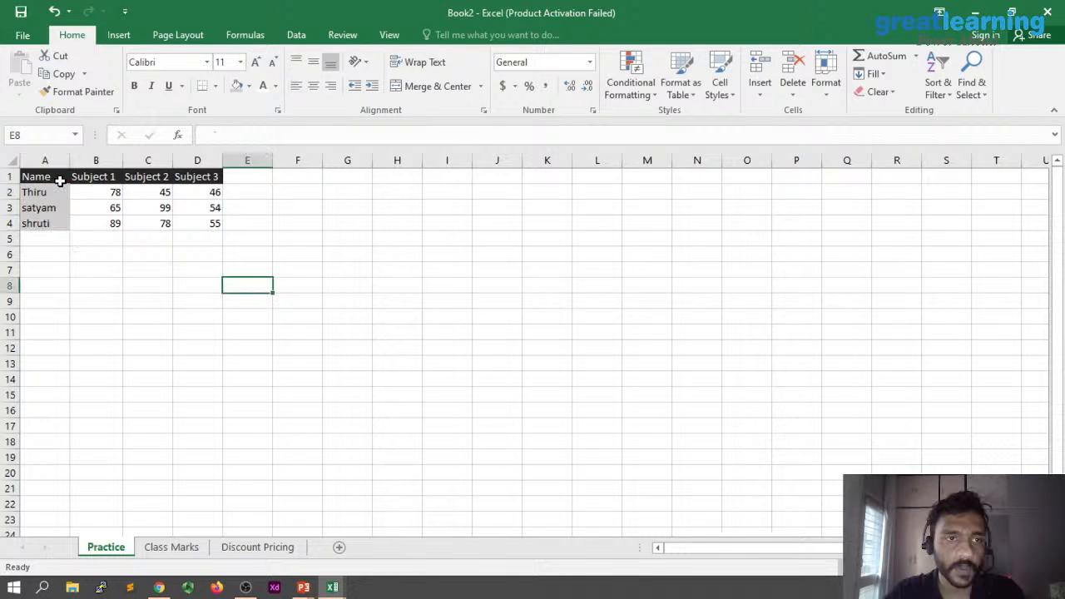
- Add the header Total Marks in cell E1 and widen column E to fit it comfortably
left_click(249, 177)
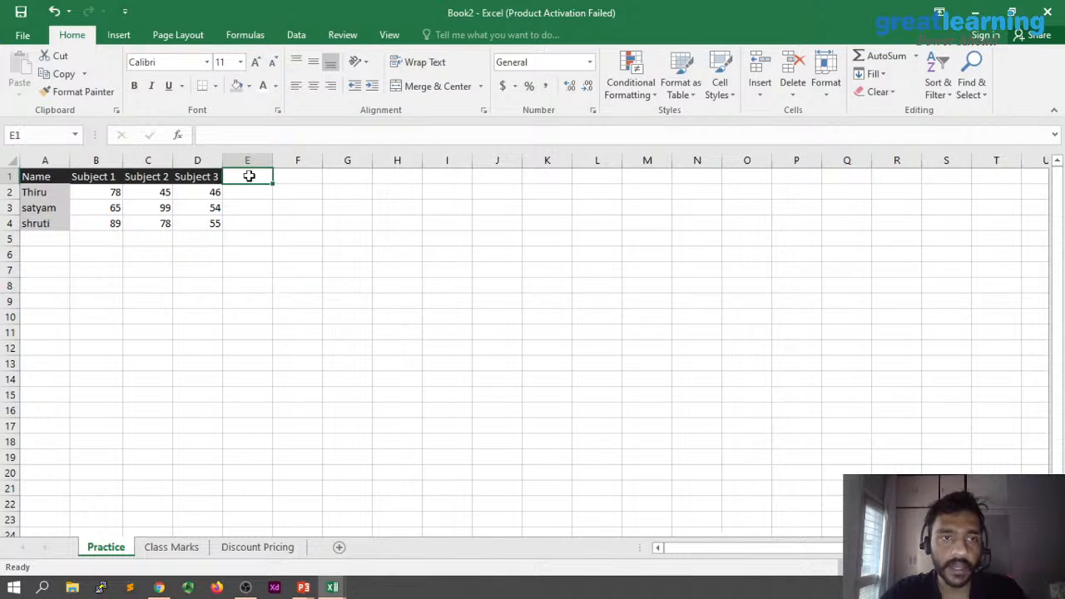
double_click(249, 176)
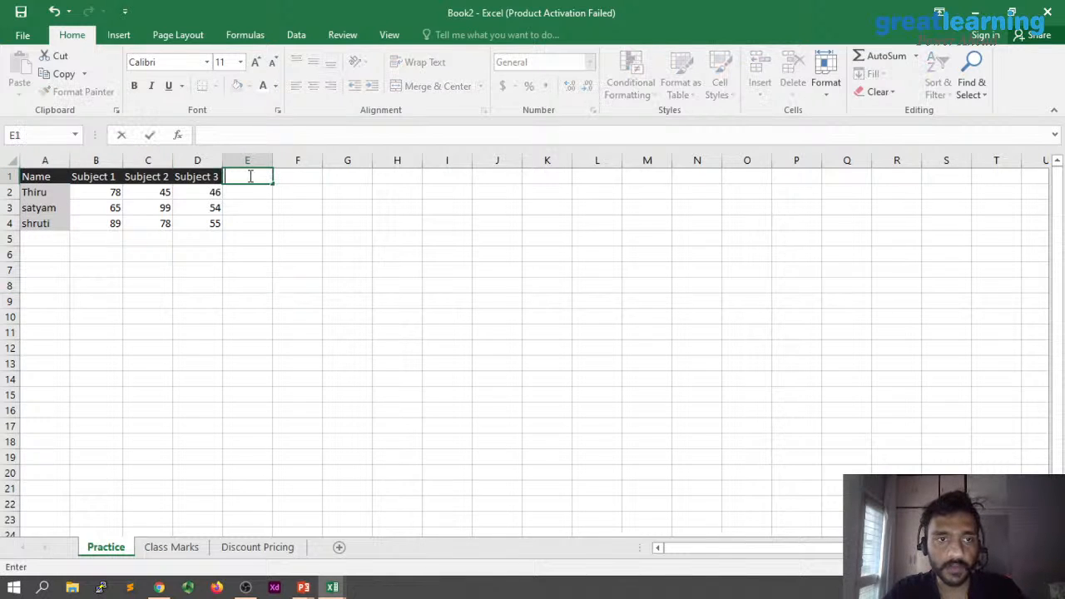
type("Total")
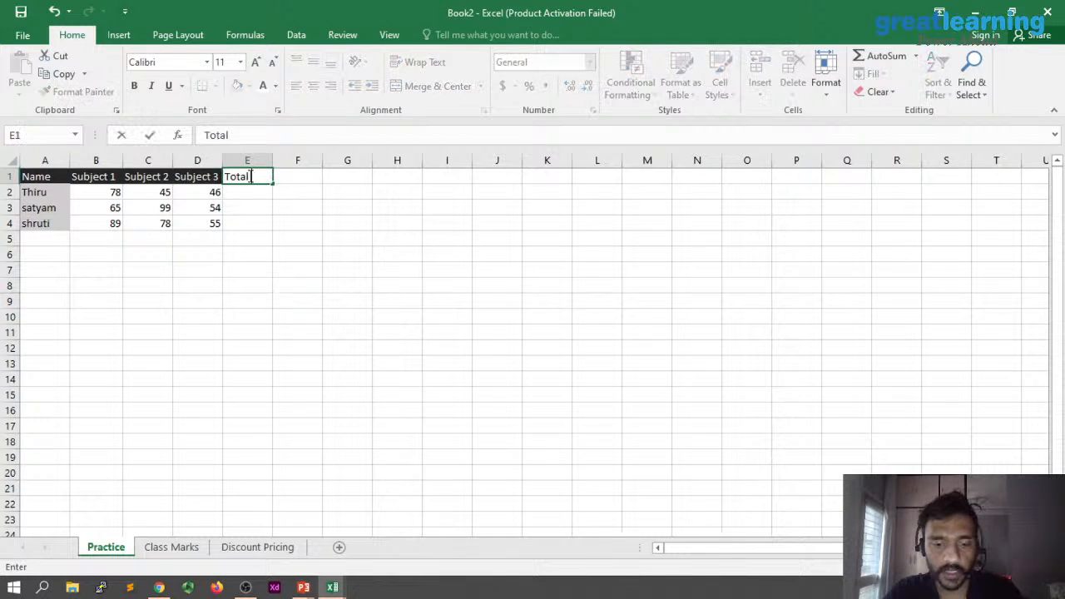
type(" Marks")
key("Return")
left_click_drag(273, 160, 317, 160)
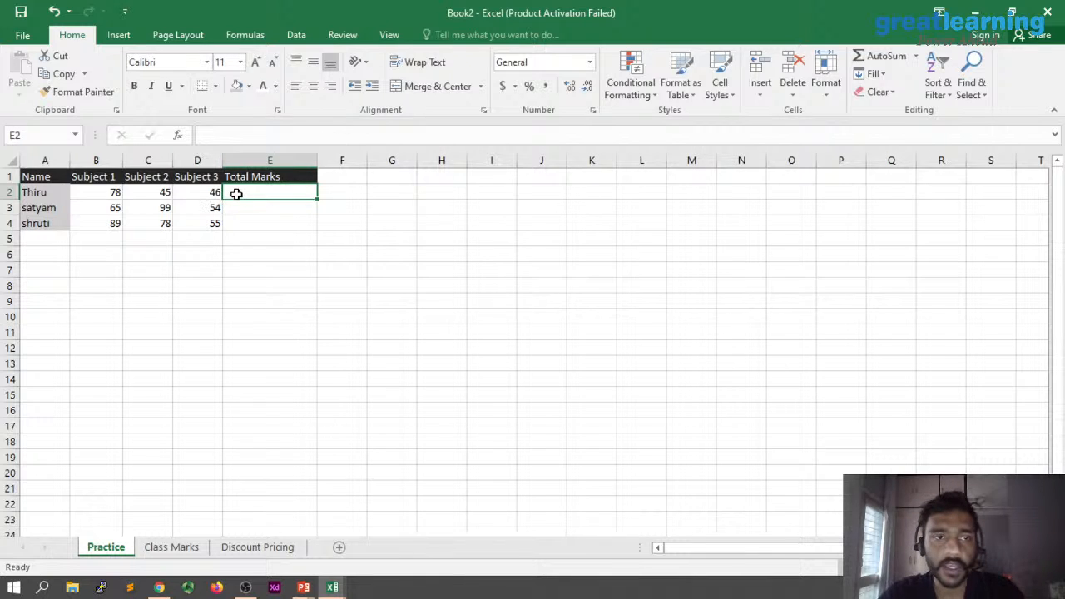
- Select the first student's marks in B2 to D2 and search the computer for calc
type("=")
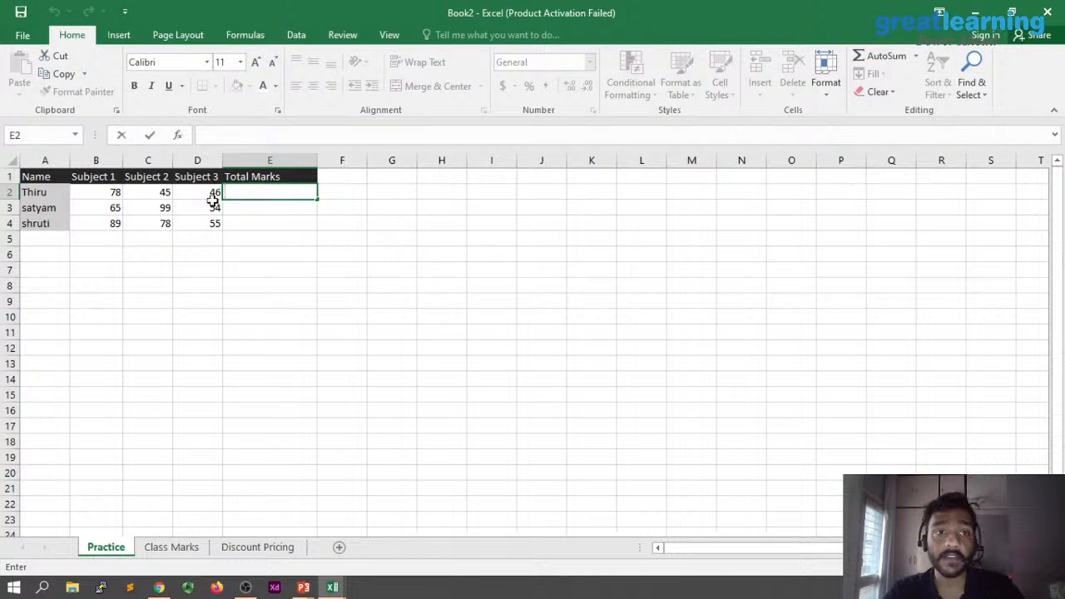
left_click_drag(98, 192, 190, 191)
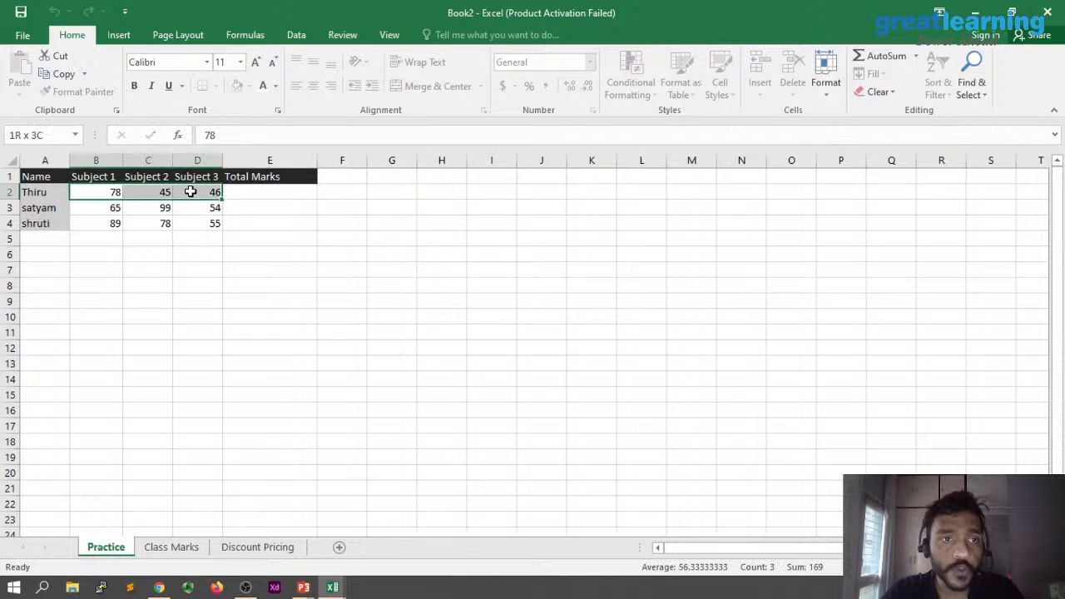
key("super")
type("c")
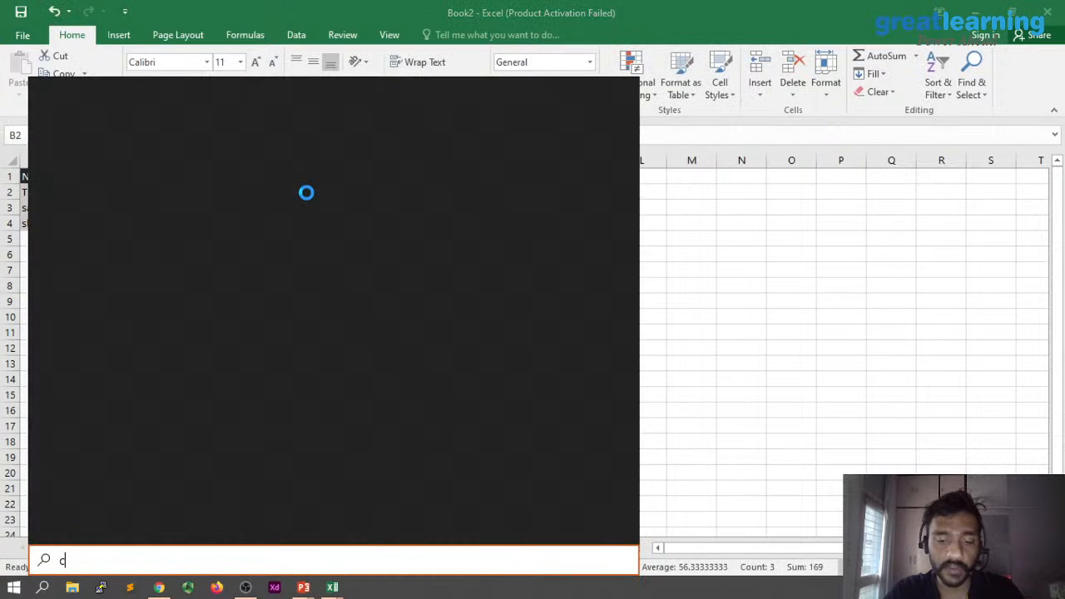
type("alc")
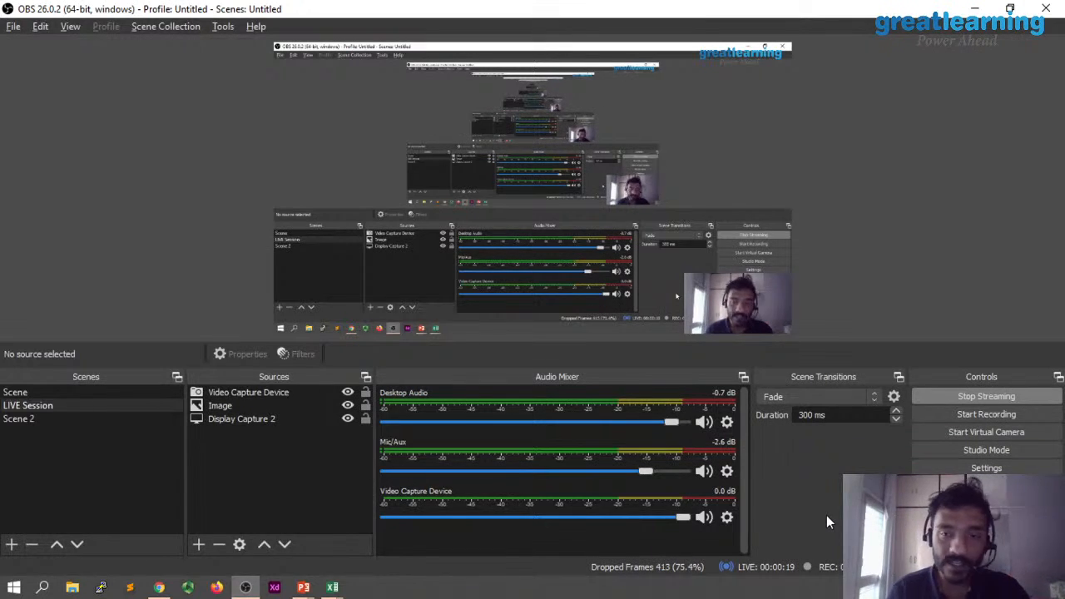
- Switch back to the Excel workbook and complete the formula =SUM(B2:D2) in cell E2
key("alt+Tab")
key("alt+Tab")
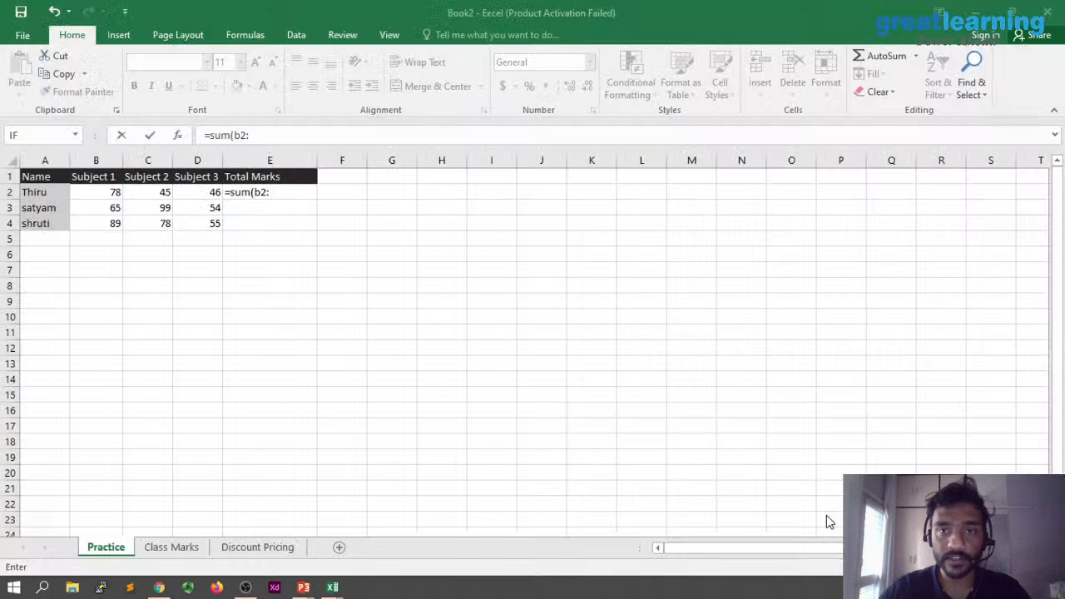
left_click(291, 192)
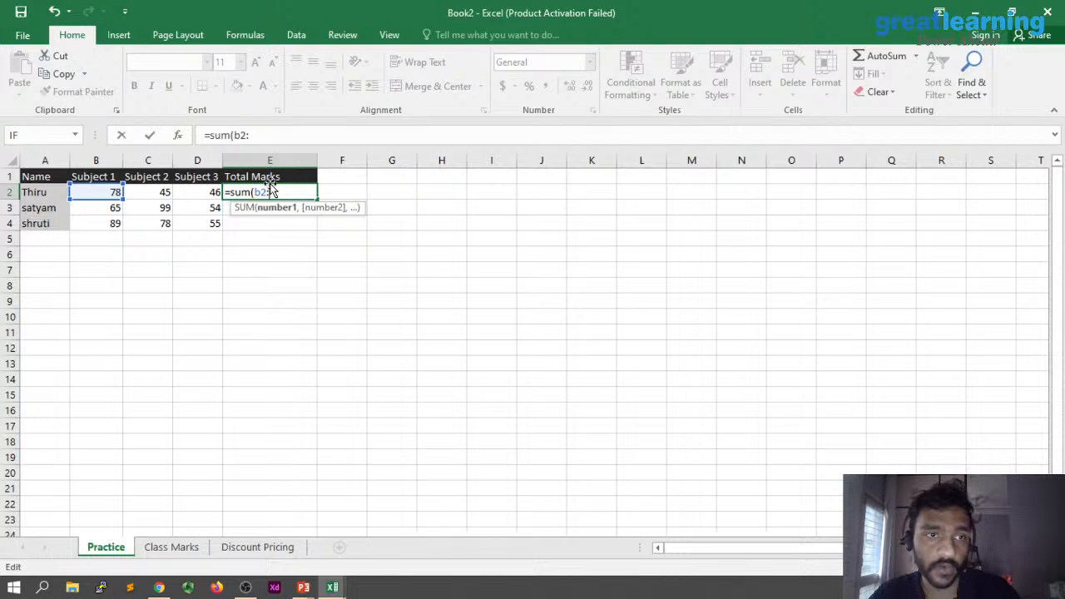
type("d2")
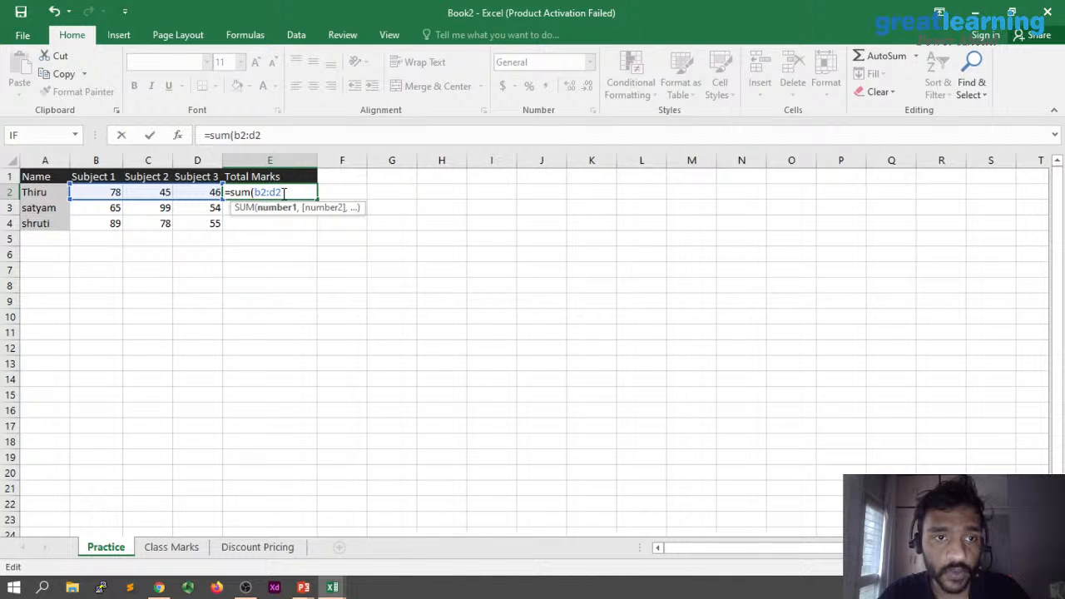
type(")")
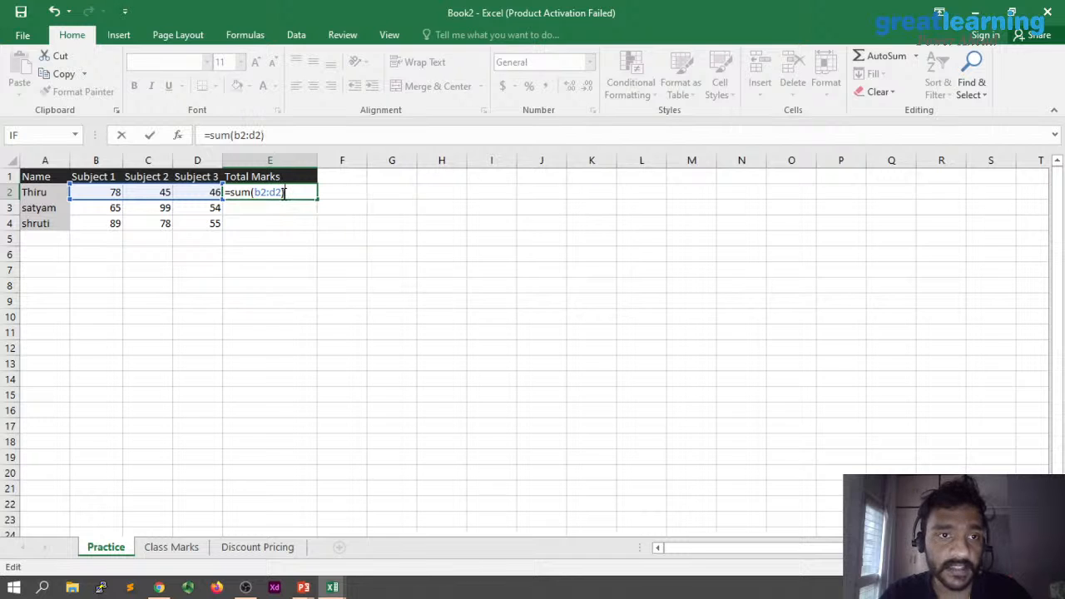
key("ctrl+Return")
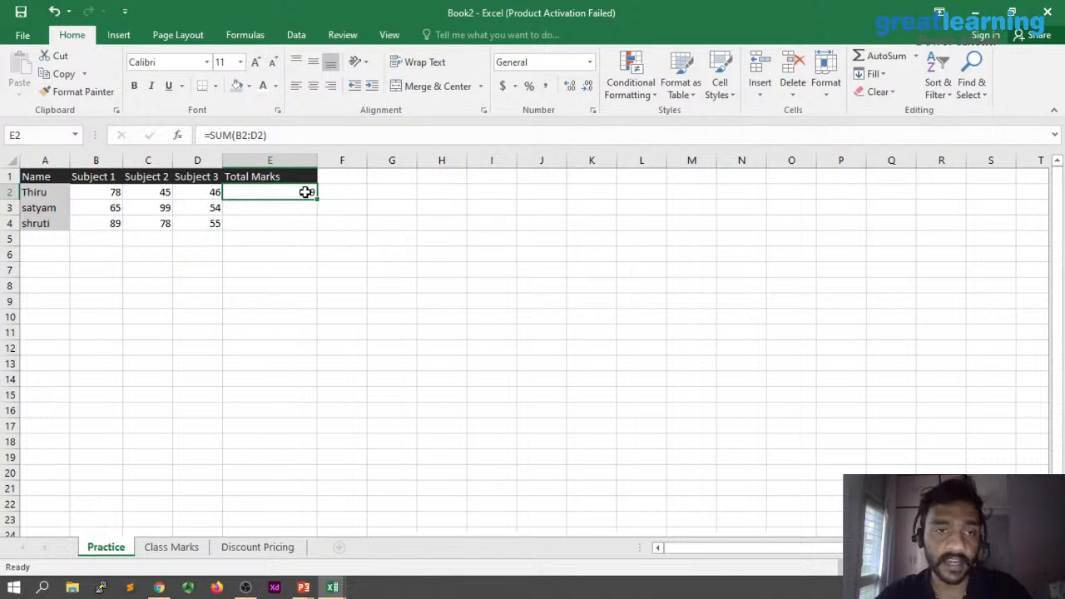
- Calculate the second student's total in cell E3 with the formula =SUM(B3+C3+D3)
left_click(308, 208)
type("=")
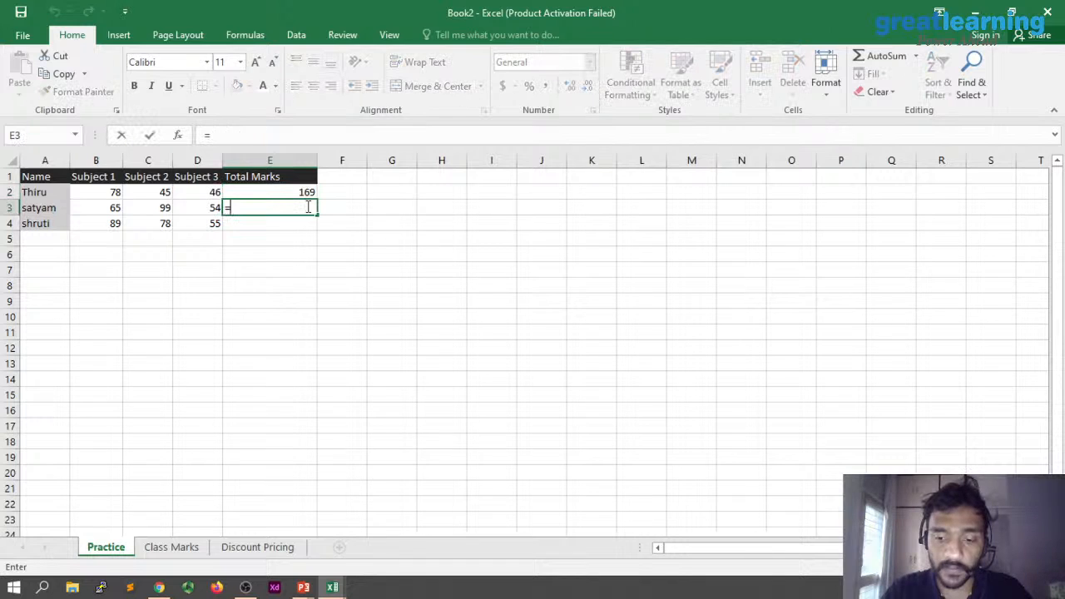
type("sum(")
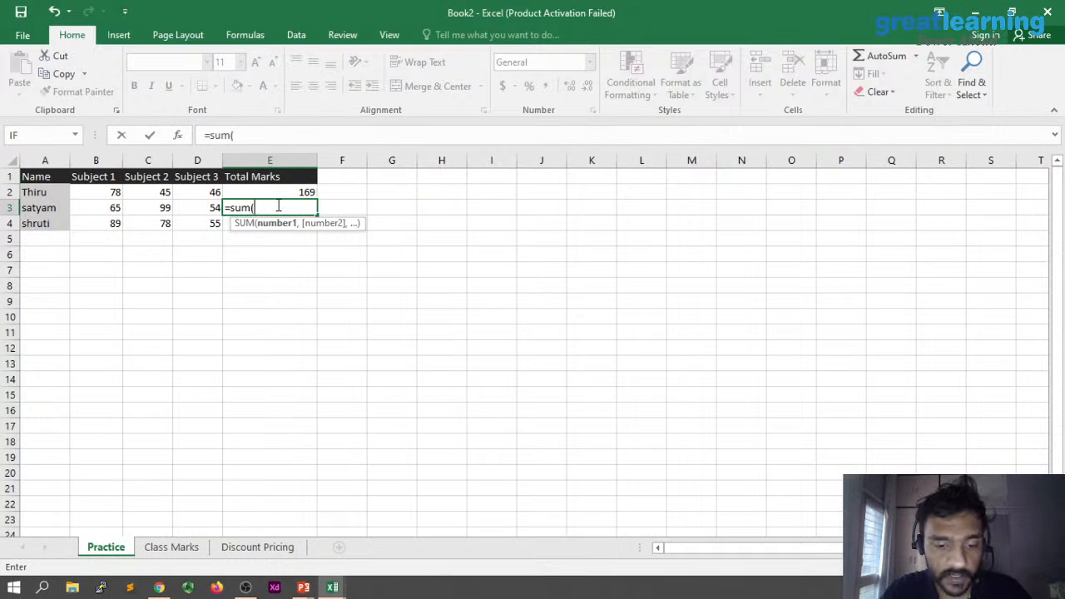
type("b3")
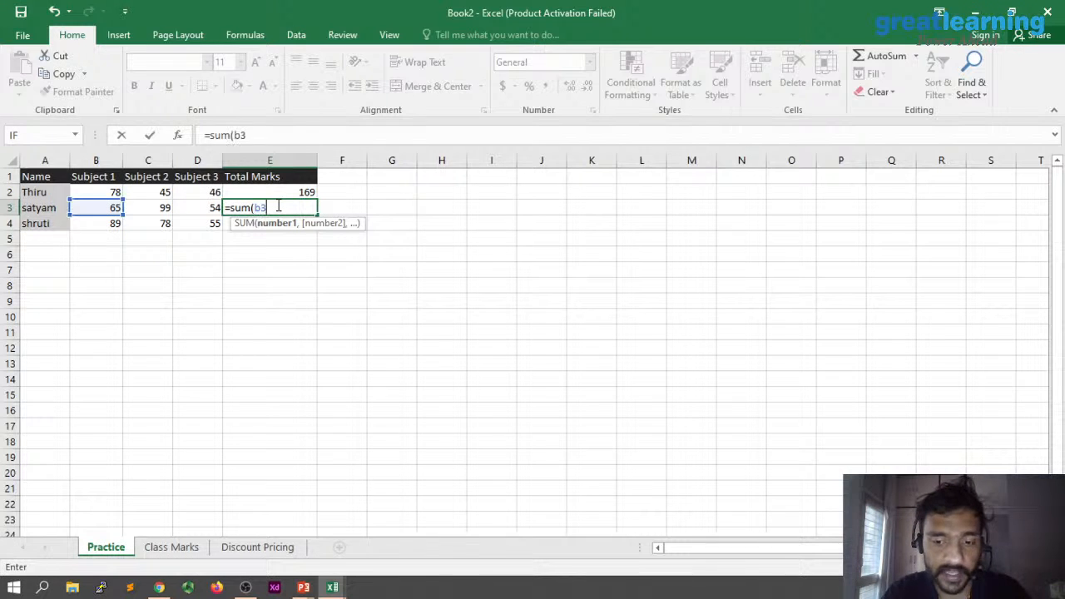
type("+")
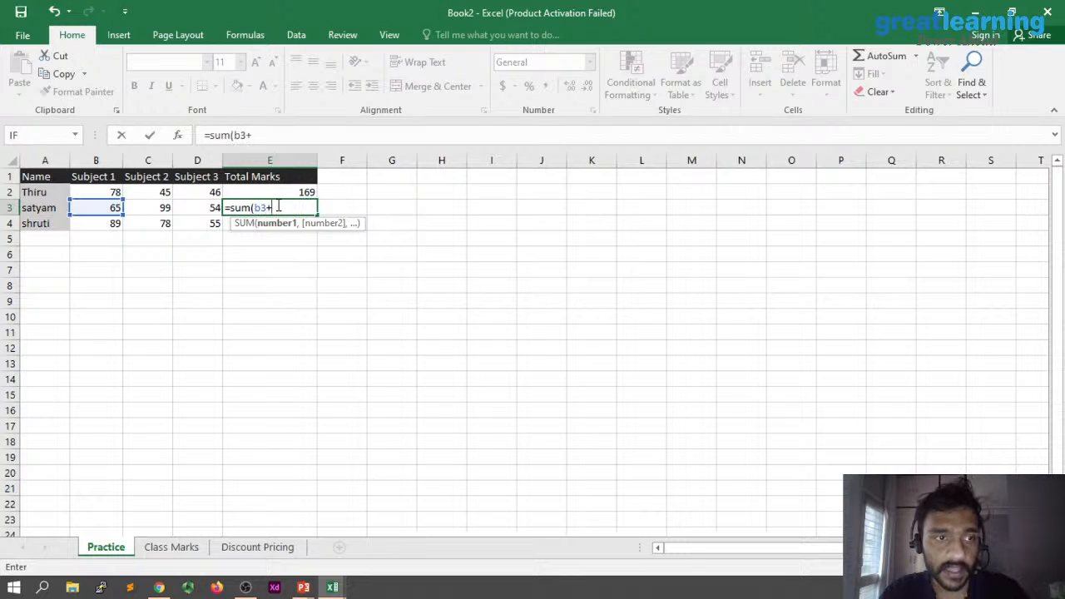
type("c3")
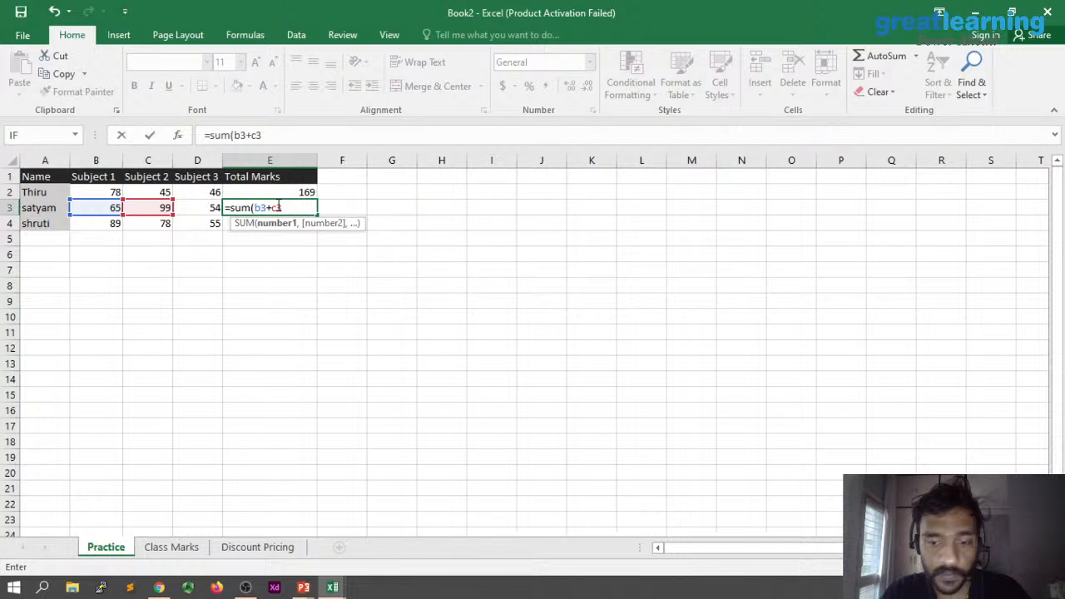
type("+d30")
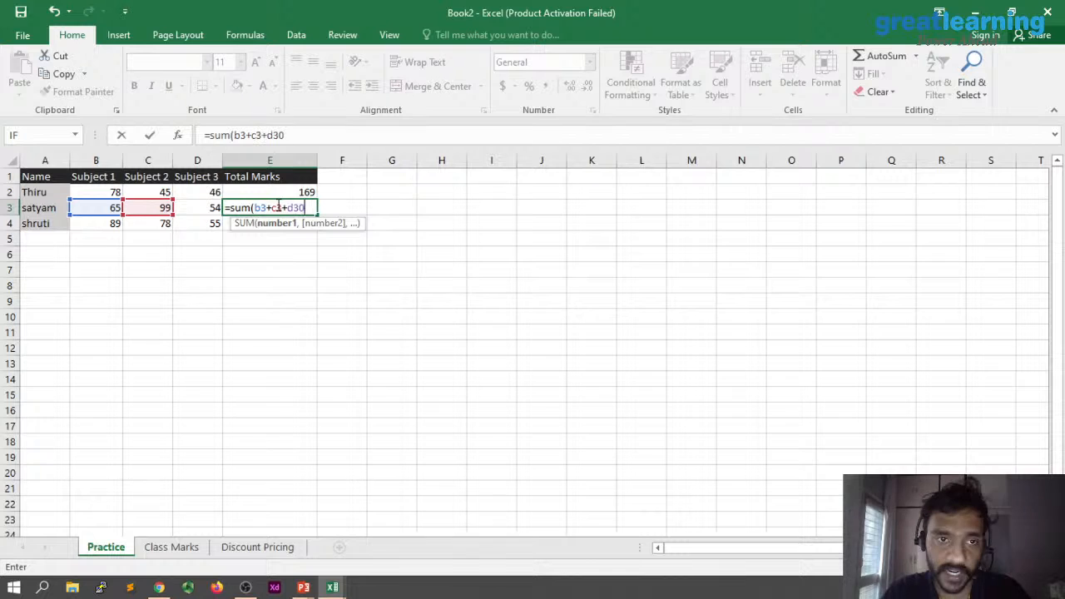
key("BackSpace")
type(")")
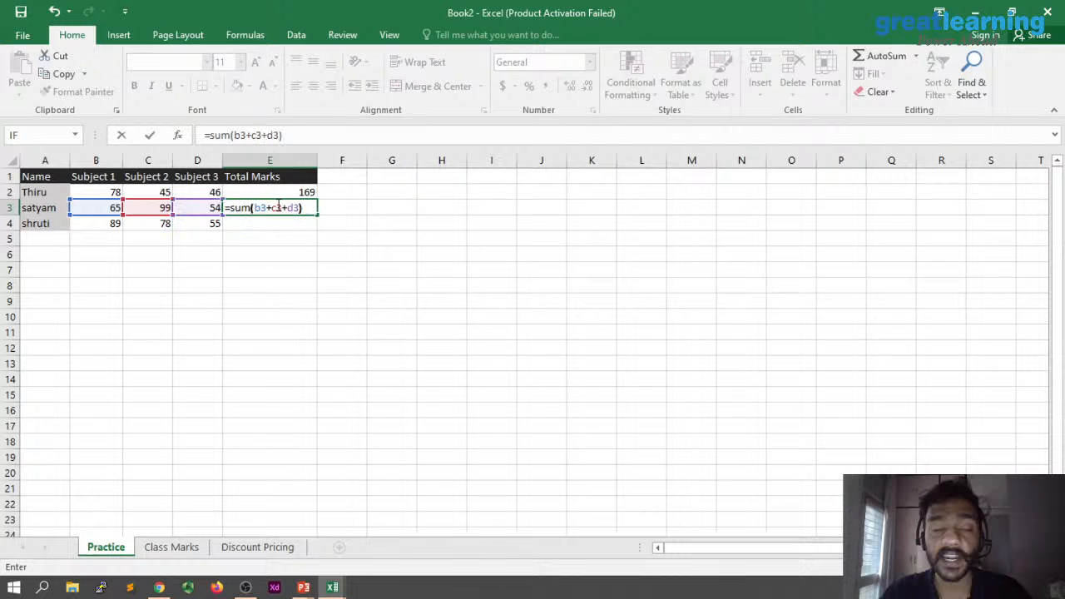
key("Return")
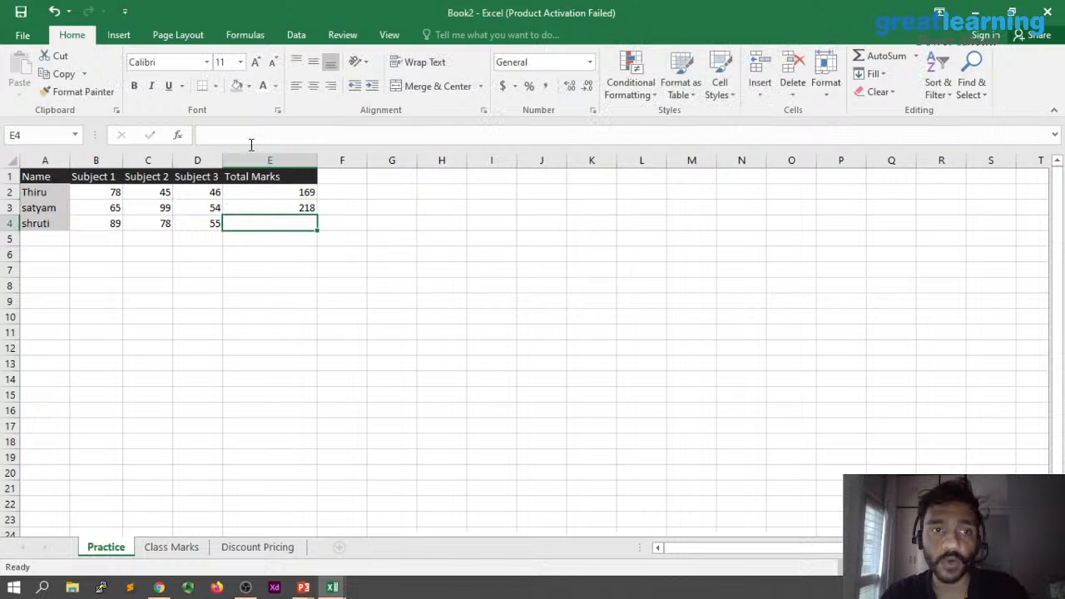
- Compare the formulas in E3 and E2, then clear E3 and fill the E2 formula down to E4
double_click(251, 207)
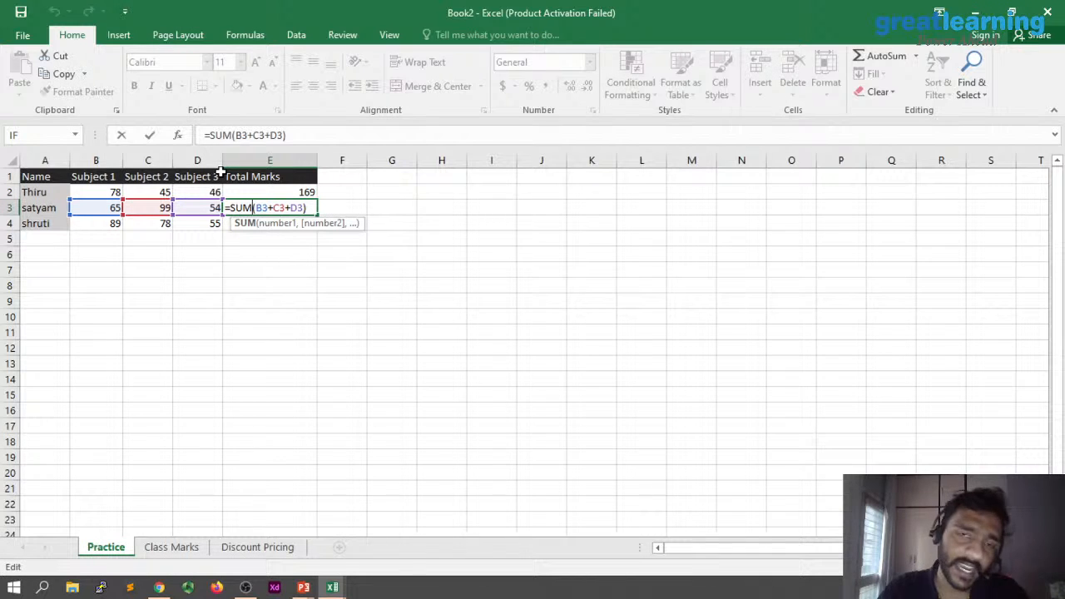
left_click(250, 176)
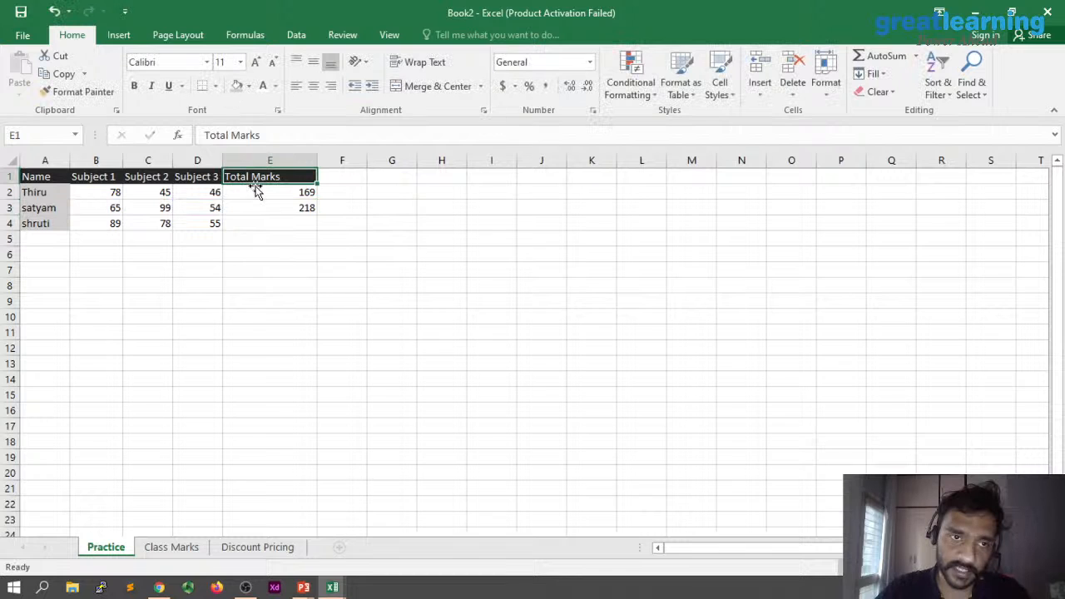
double_click(262, 192)
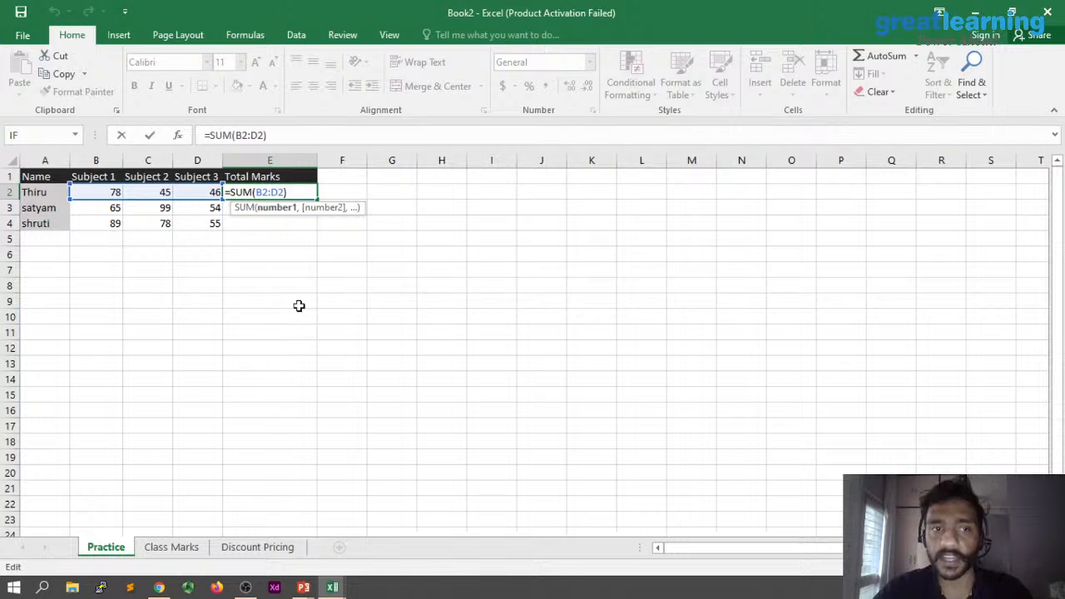
key("Return")
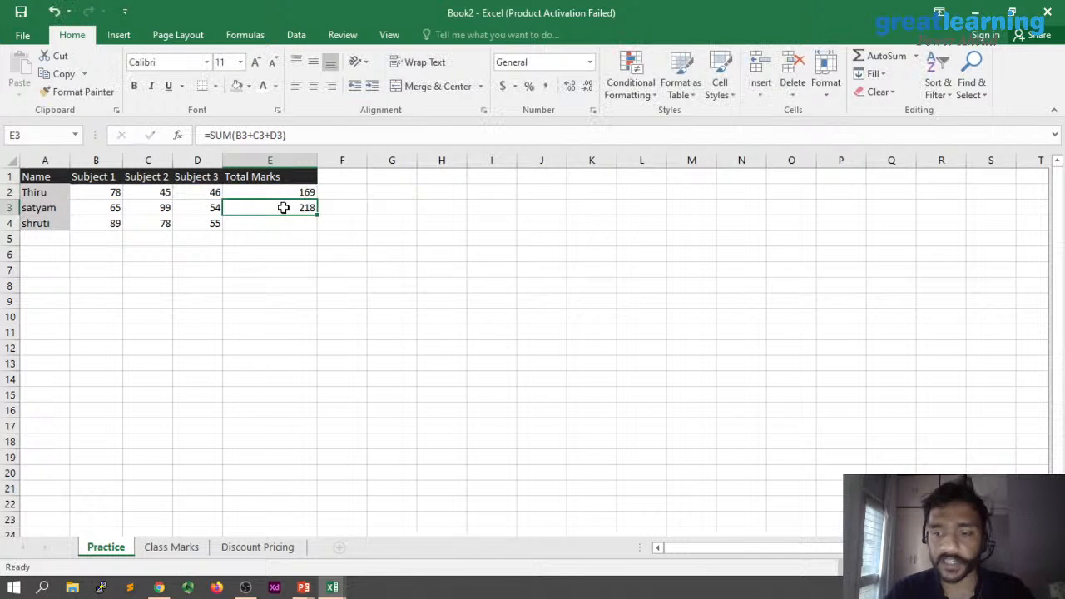
key("Delete")
left_click(304, 194)
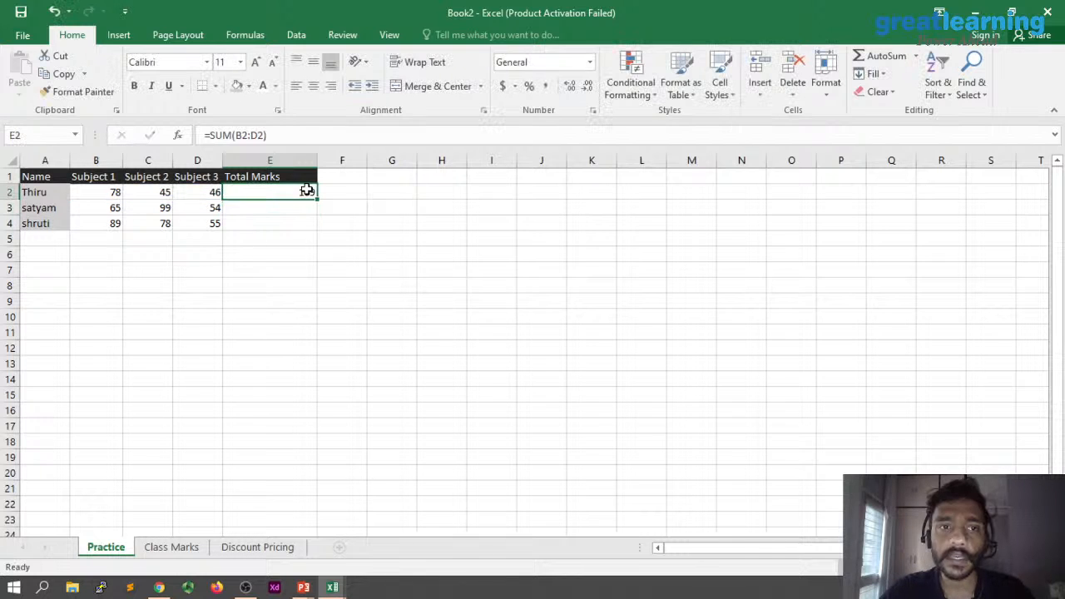
left_click_drag(321, 200, 314, 231)
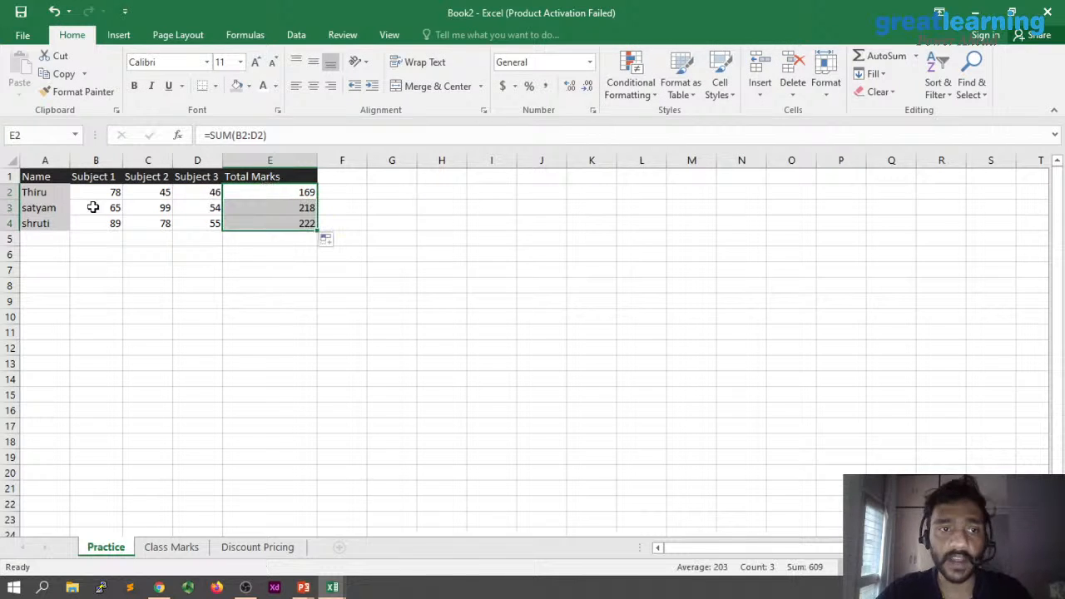
- Examine the filled formulas in E3 and E4 to check which cells each one references, compared with E2
double_click(304, 209)
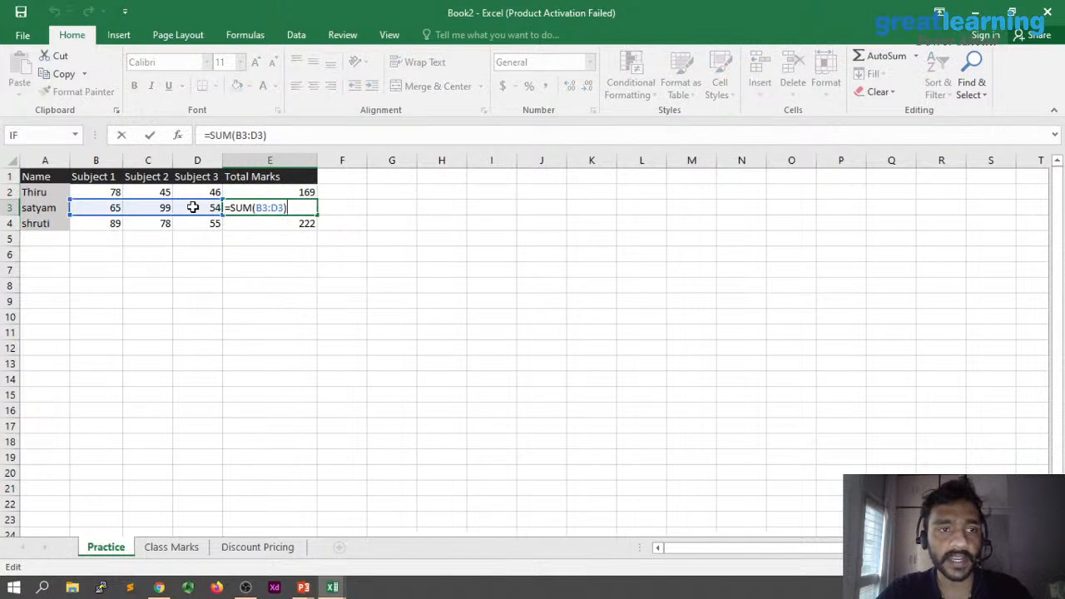
left_click(304, 226)
double_click(279, 222)
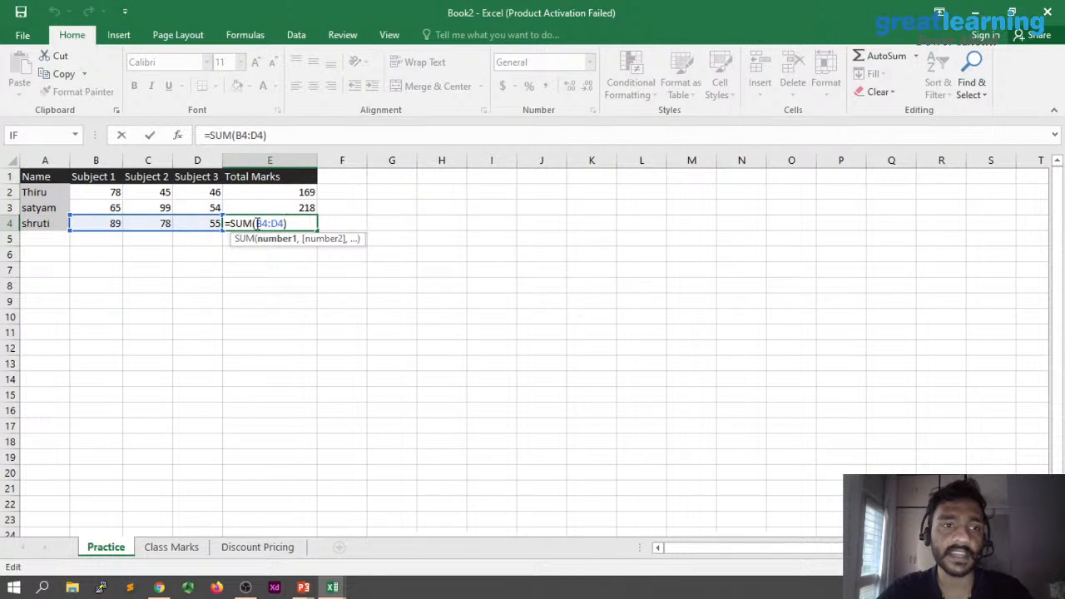
left_click(277, 274)
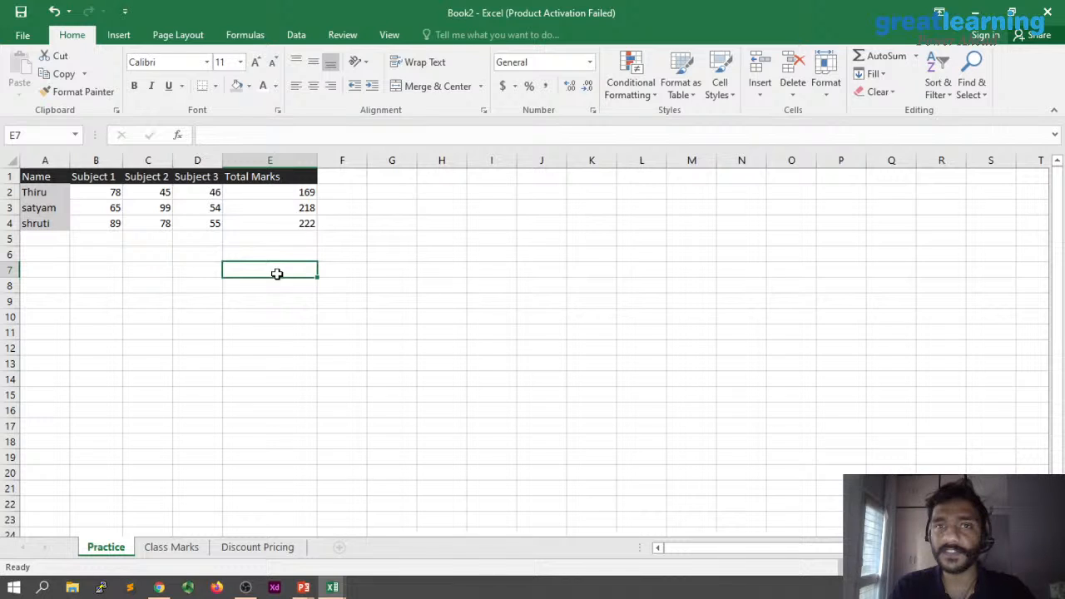
left_click(285, 190)
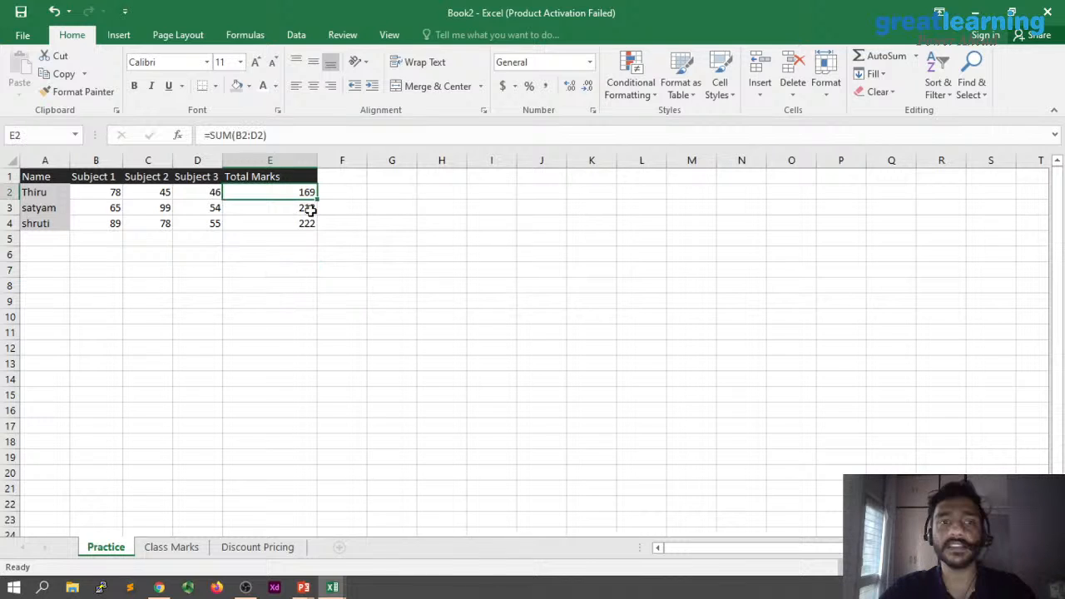
left_click(308, 211)
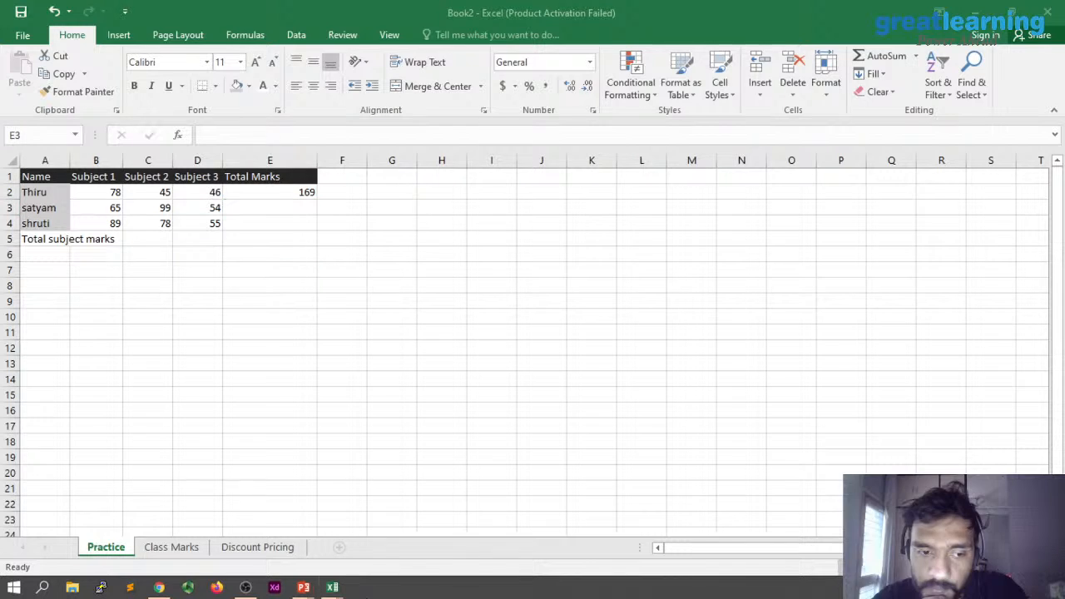
- Select the empty total cells E3 and E4, and examine the range formula used for the first student's total in E2
left_click_drag(270, 208, 252, 226)
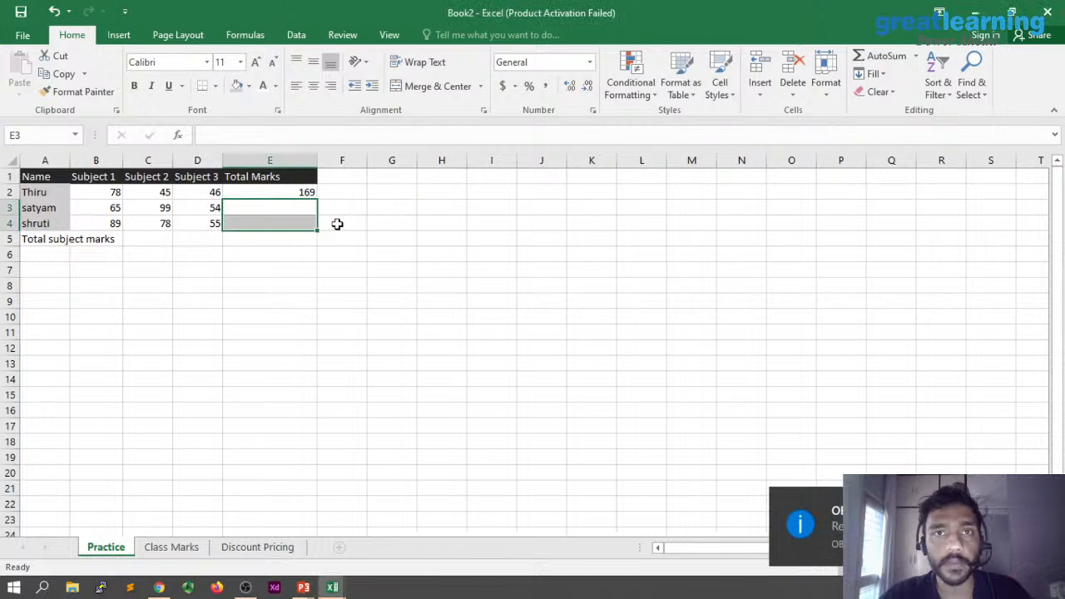
left_click(292, 210)
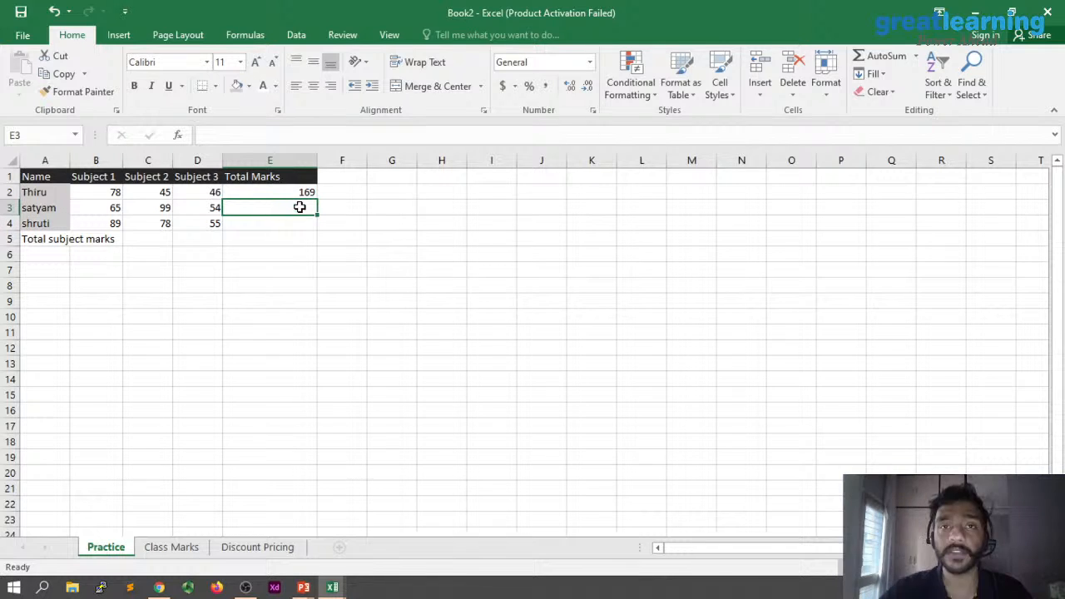
double_click(300, 208)
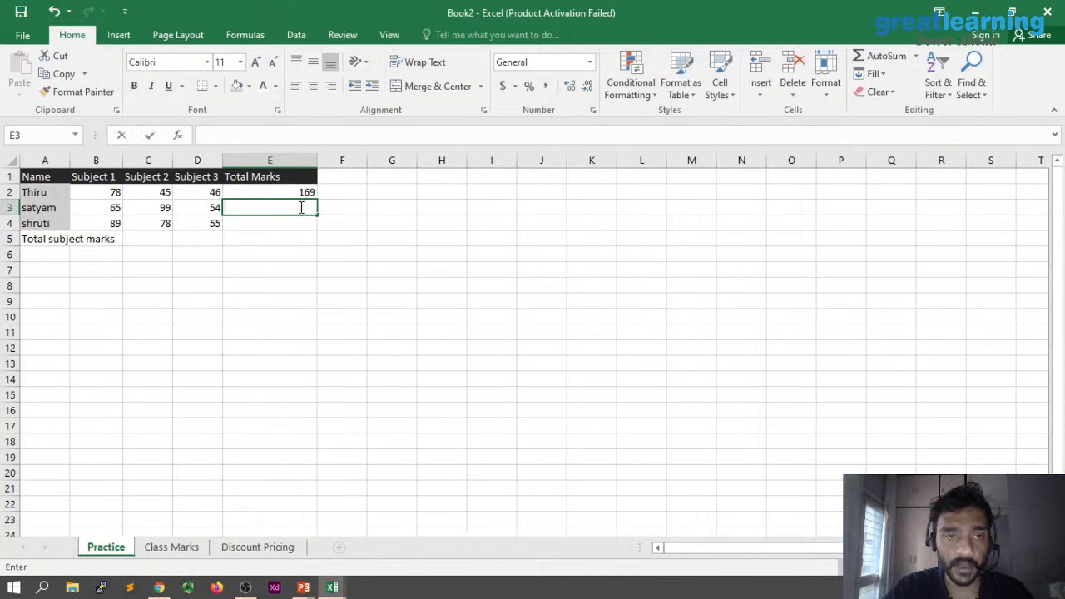
double_click(289, 192)
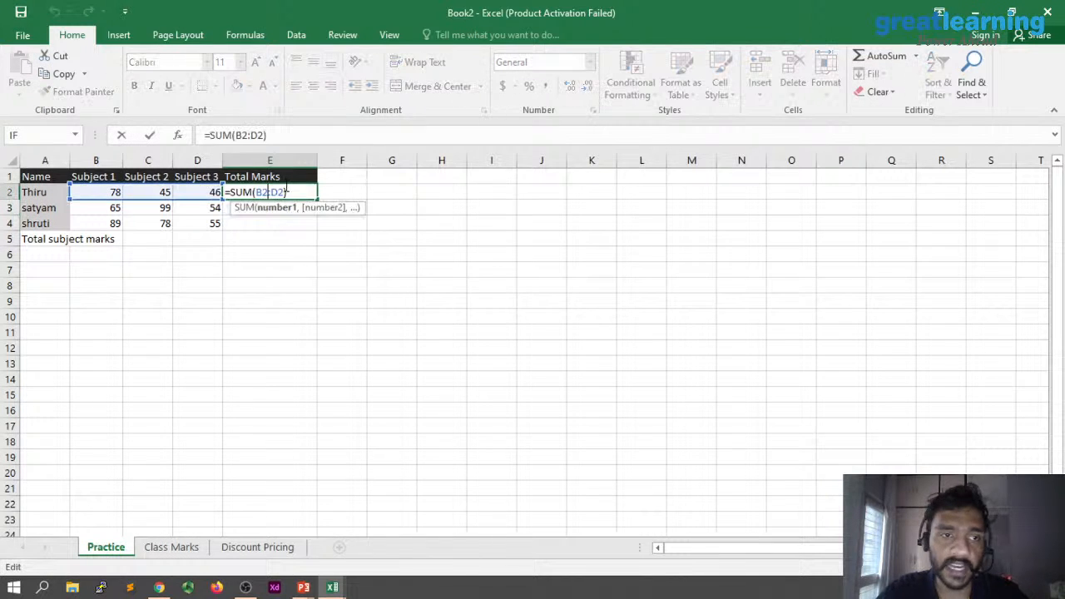
left_click(306, 242)
- Calculate the second student's total in cell E3 by entering the formula =SUM(B3+C3+D3)
left_click(281, 208)
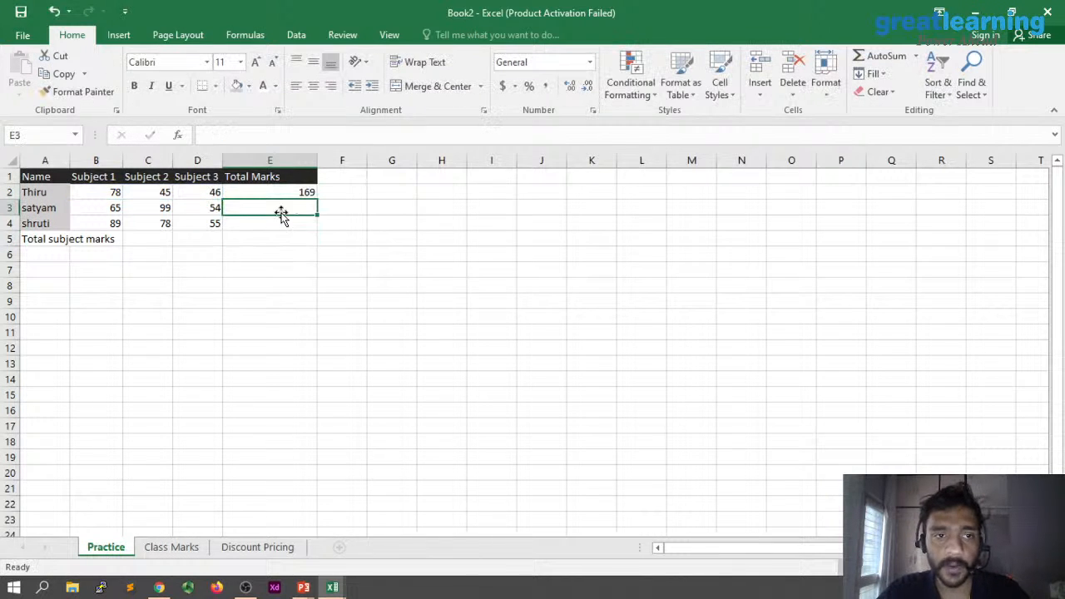
type("=sum")
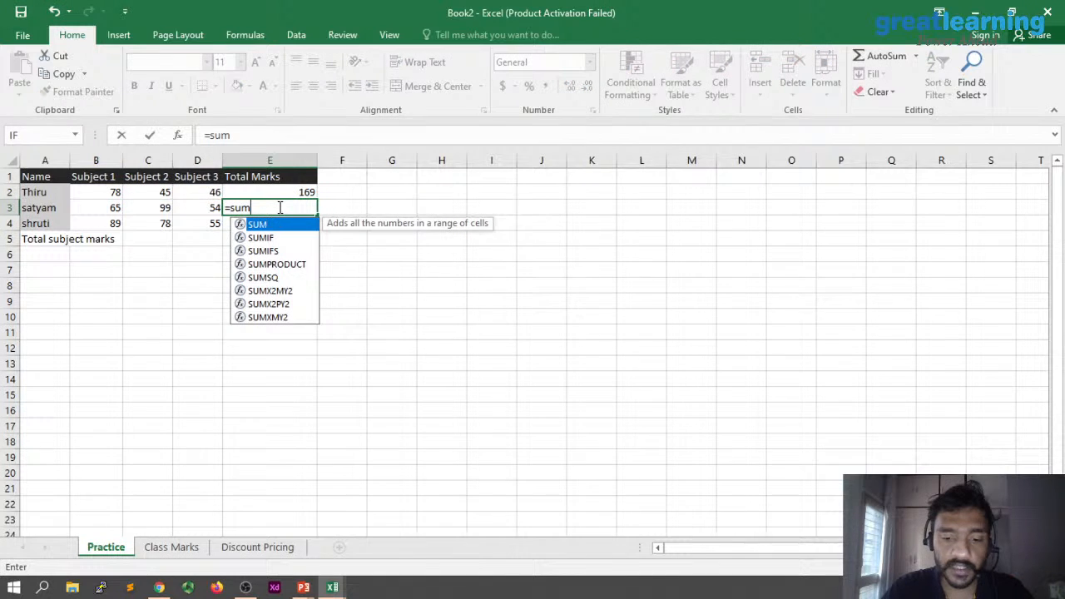
type("(")
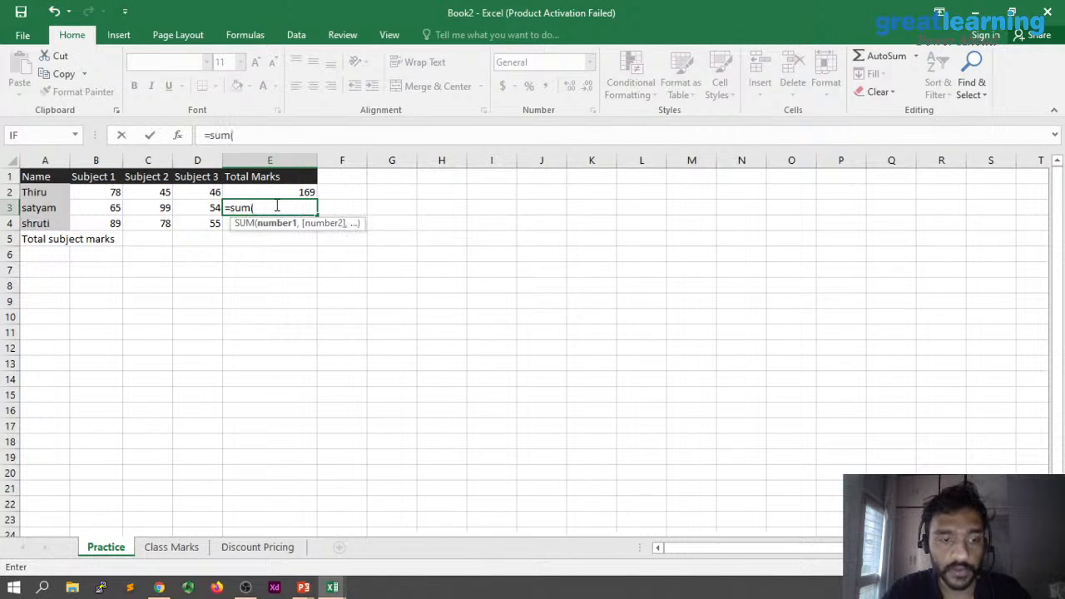
type("B3")
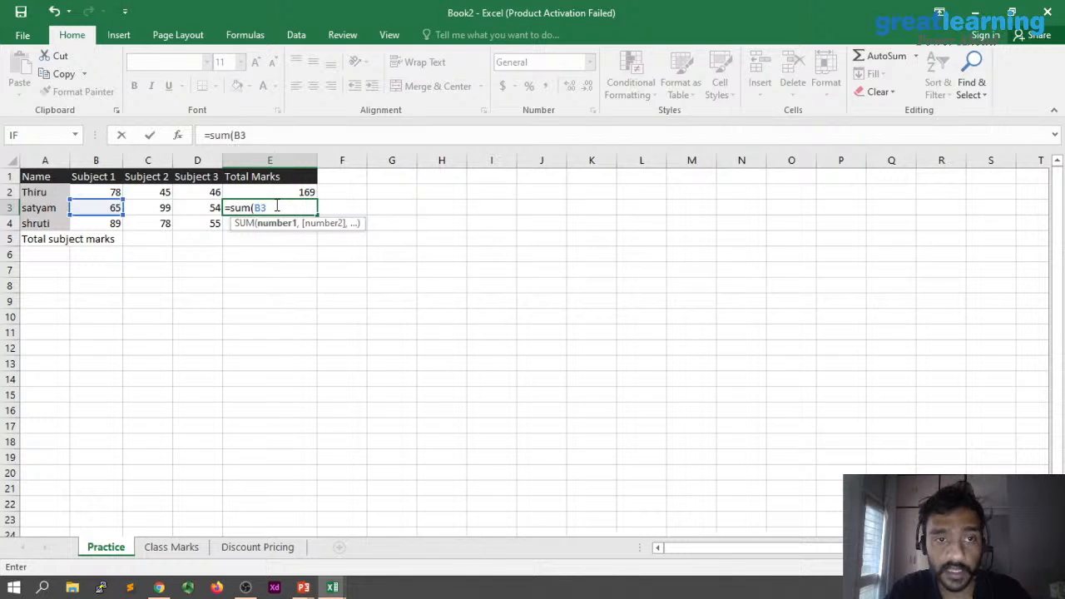
type("+c3")
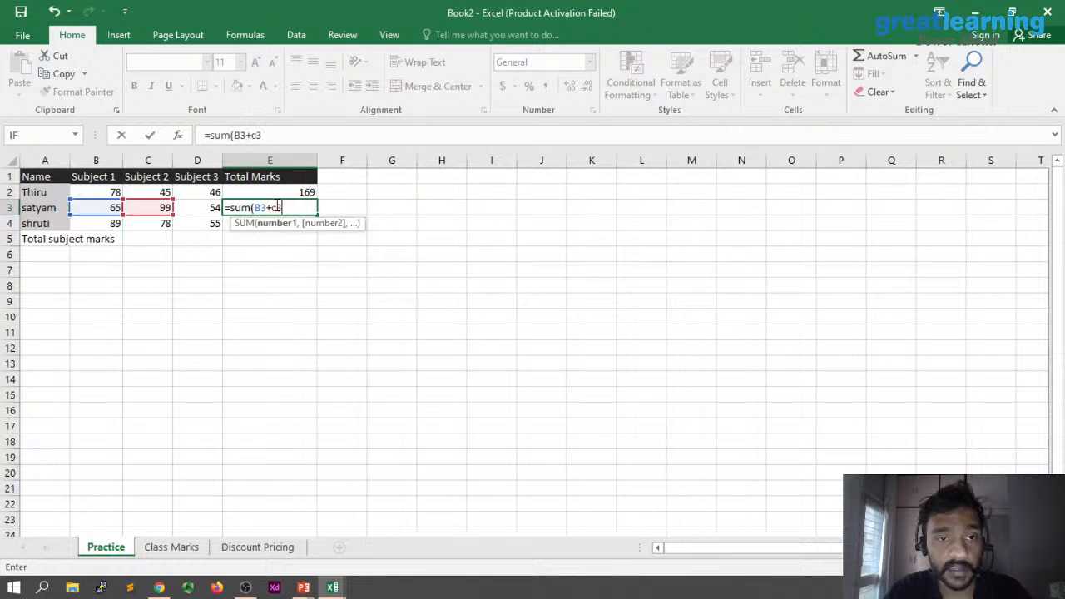
type("+d3)")
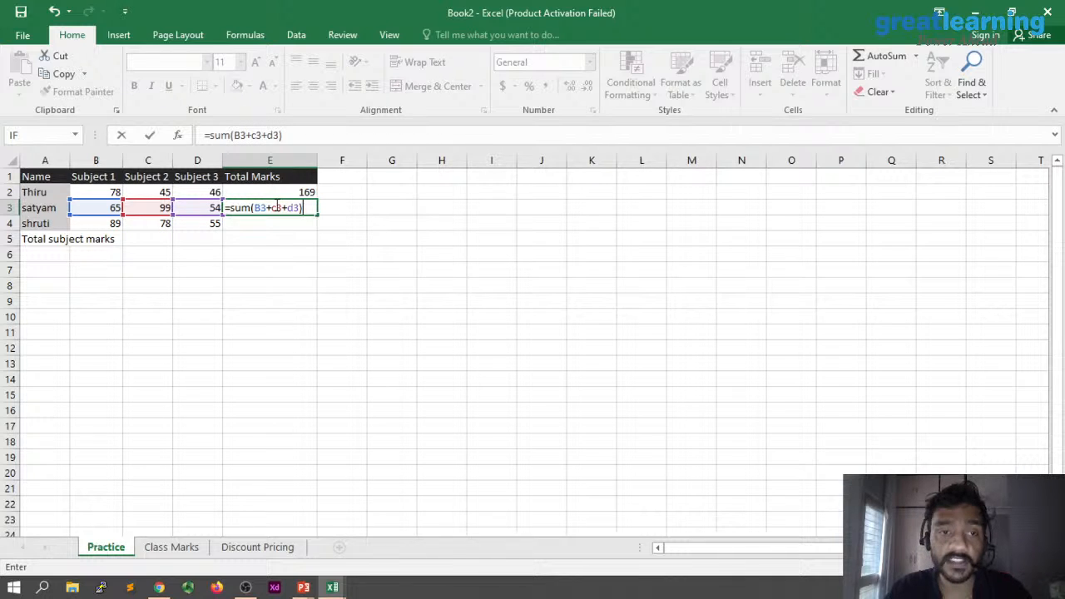
key("Return")
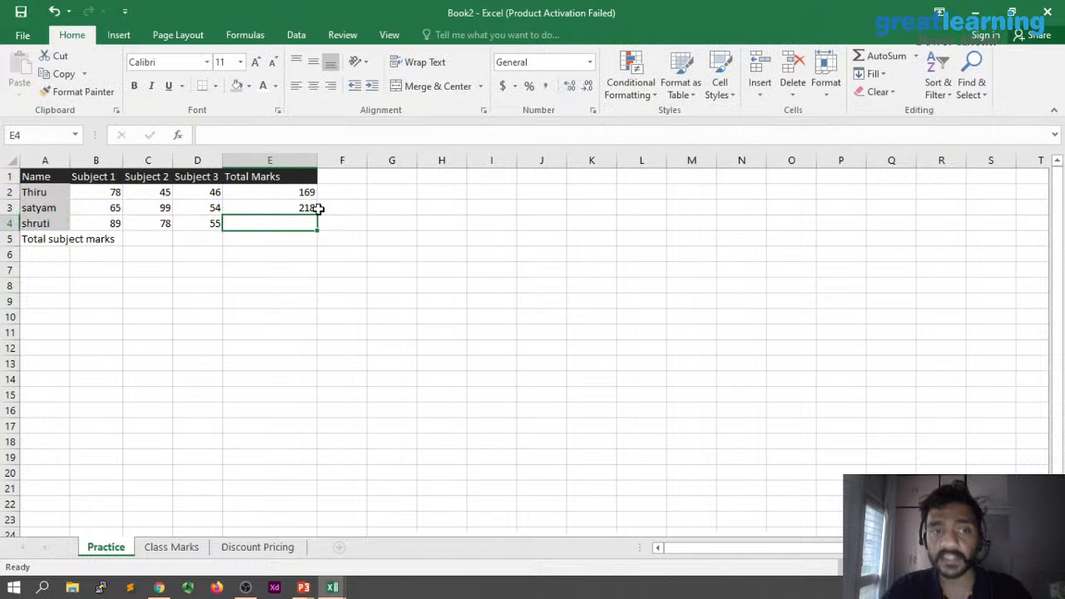
- Compare the formulas in E2 and E3, and highlight the marks in B3:D3 that the second total adds up
left_click(297, 193)
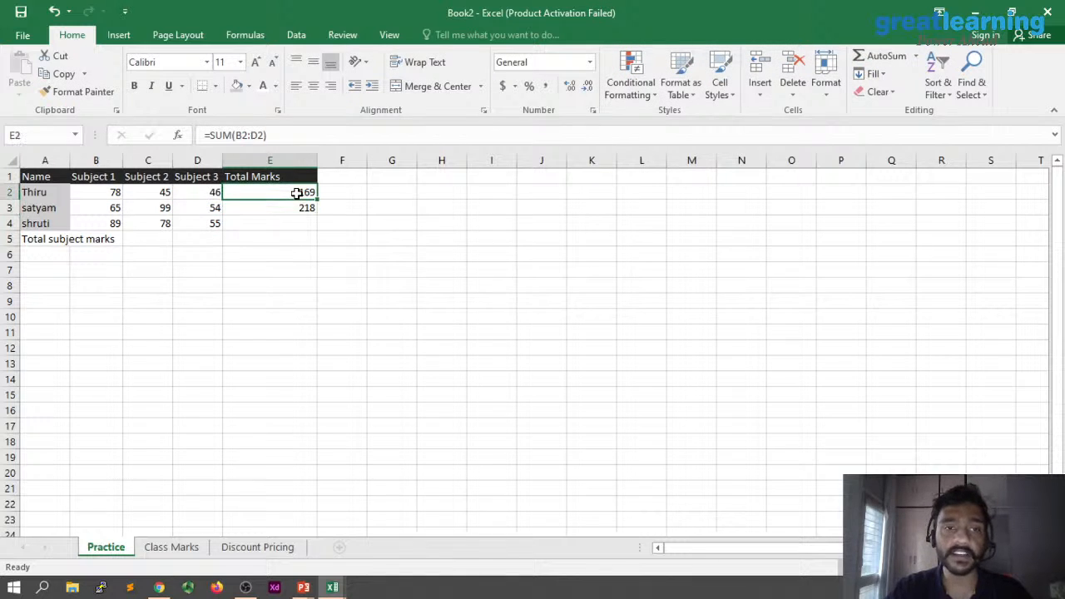
left_click(305, 208)
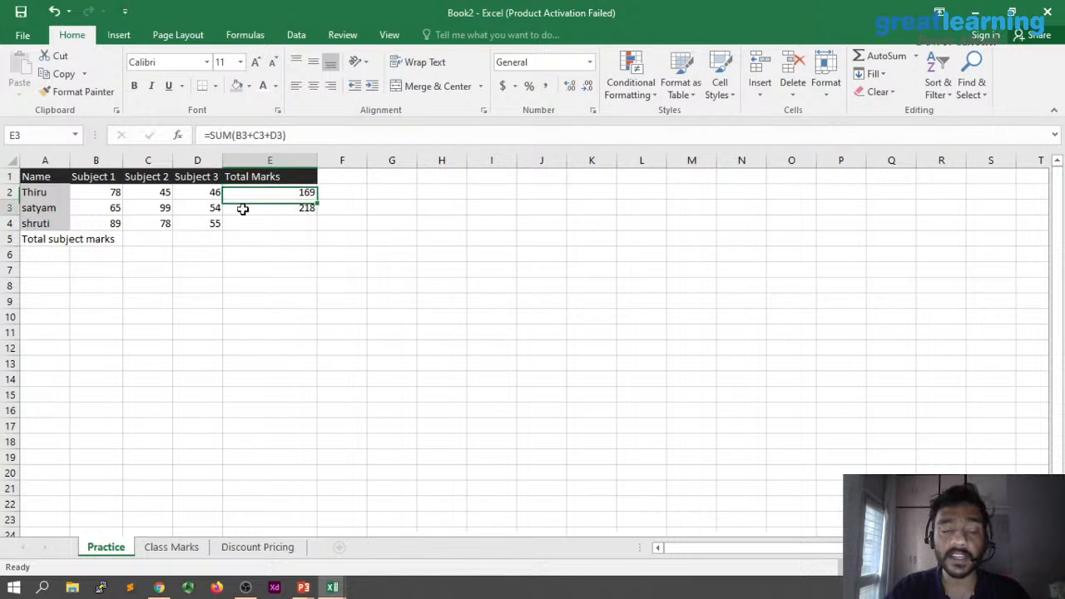
left_click(121, 209)
left_click_drag(131, 208, 191, 209)
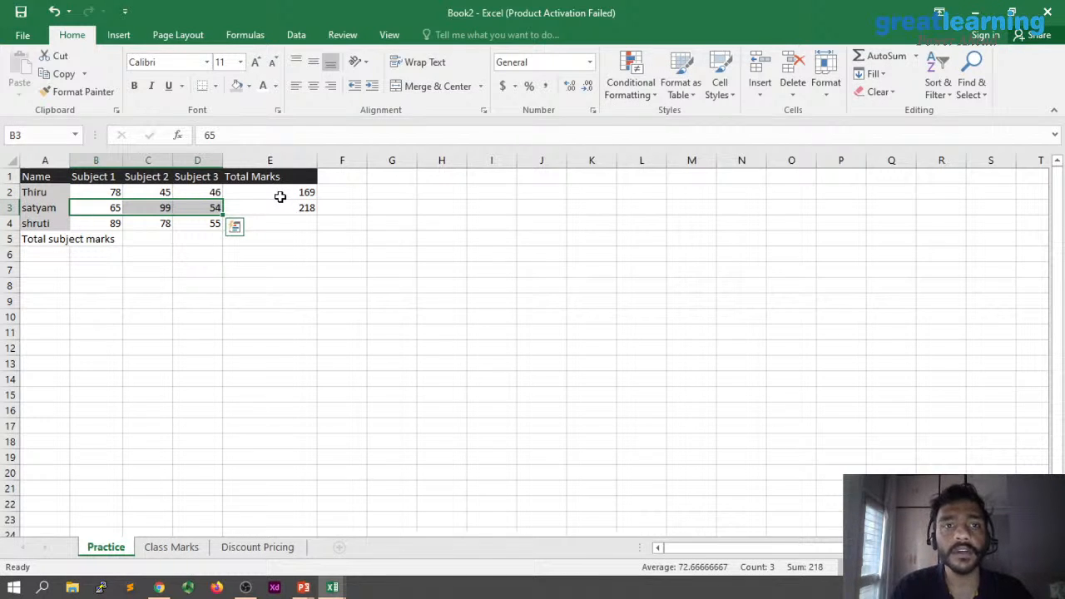
- Replace the individual cell additions in the E3 formula with a range so that it reads =SUM(B3:D3)
double_click(304, 208)
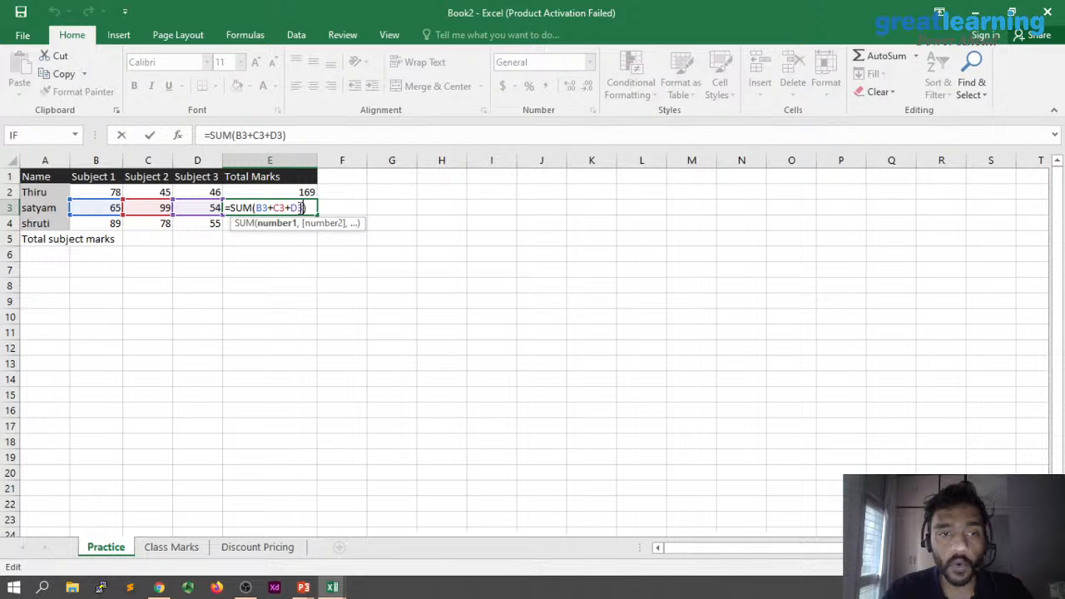
key("BackSpace")
key("BackSpace")
key("BackSpace")
key("BackSpace")
key("BackSpace")
key("BackSpace")
key("BackSpace")
key("BackSpace")
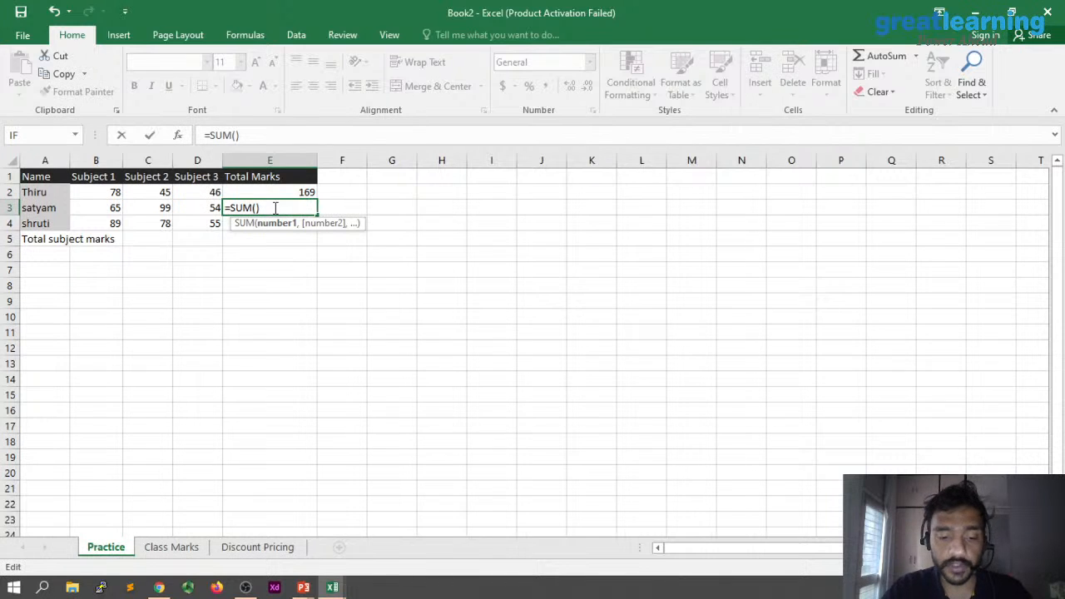
type("b3:")
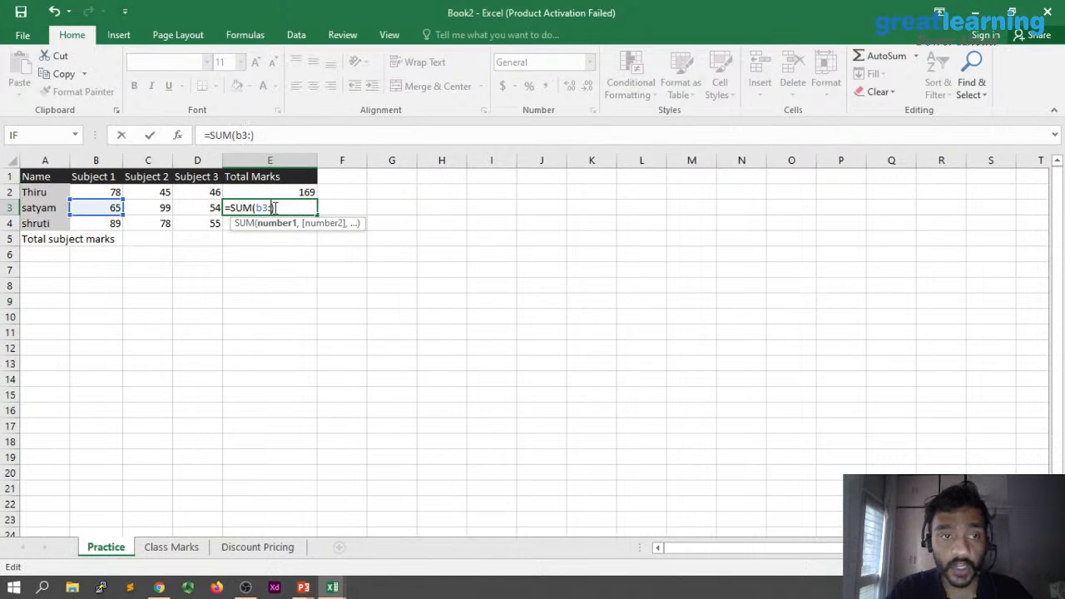
type("d3")
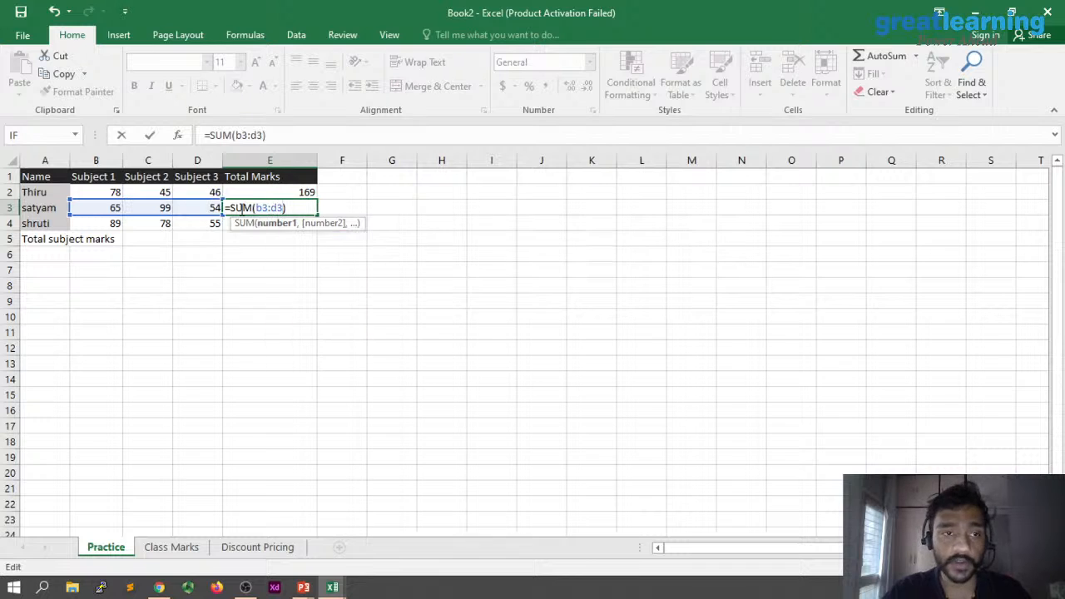
key("Return")
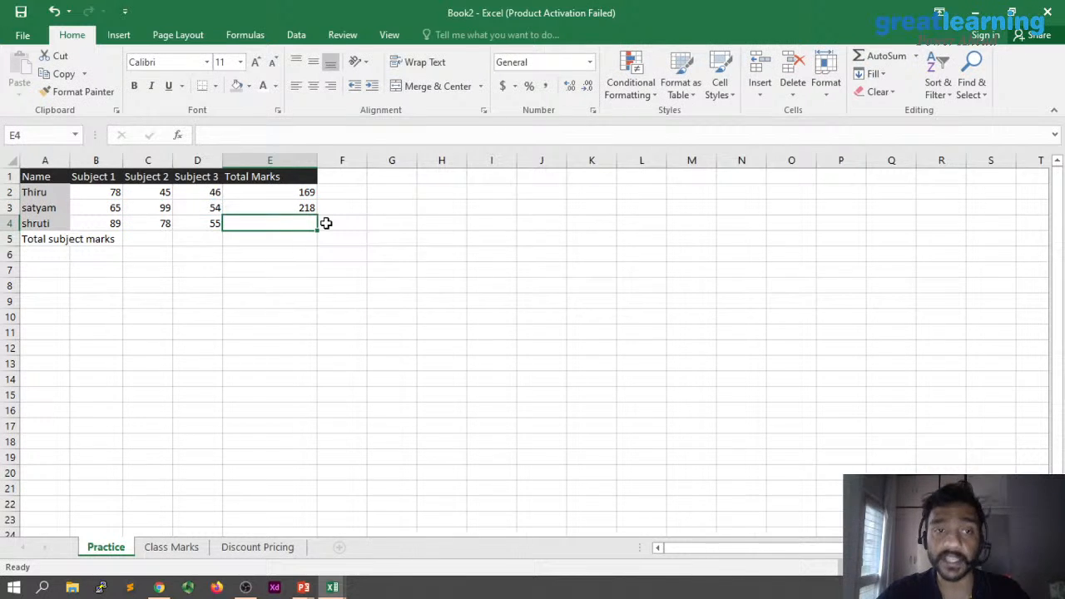
- Clear cell E3 and fill the SUM formula from E2 down through E4
left_click(304, 207)
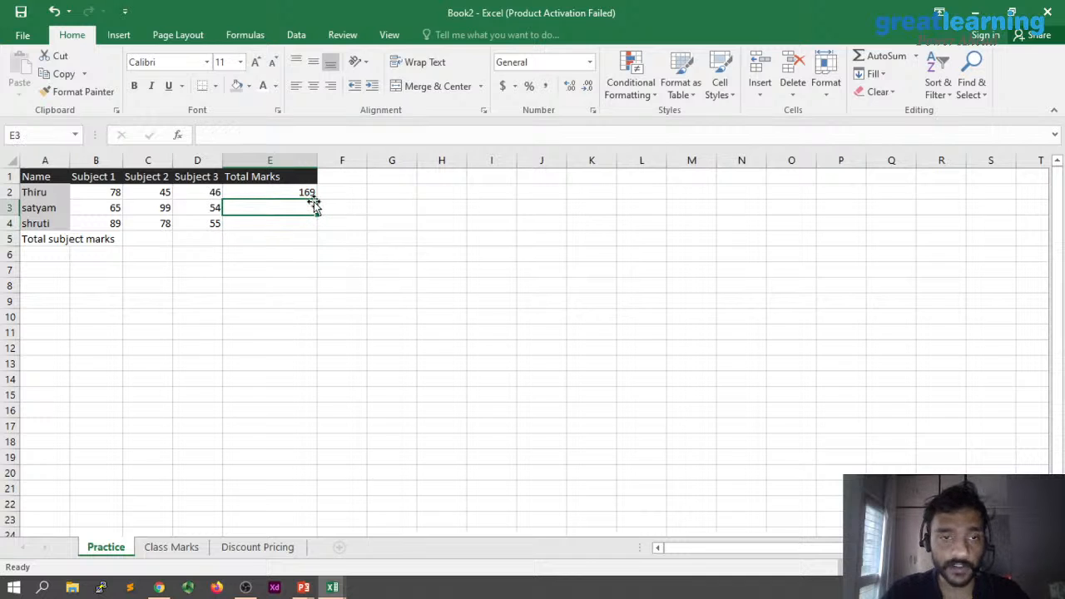
left_click(263, 194)
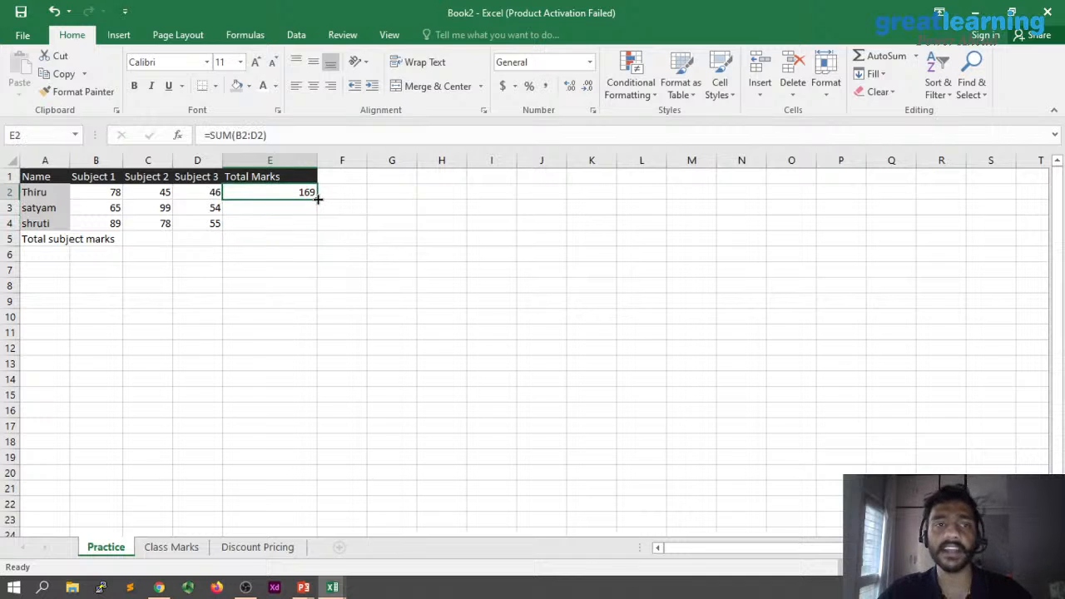
left_click_drag(316, 200, 318, 230)
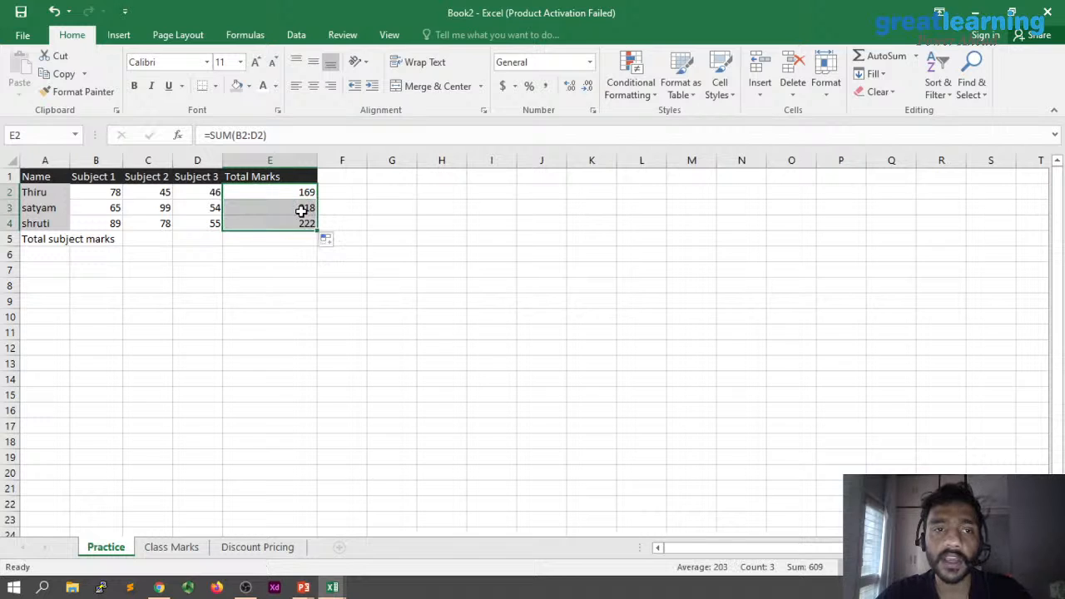
- Check which cells the filled formulas in E3 and E4 reference, leaving both formulas unchanged
double_click(301, 210)
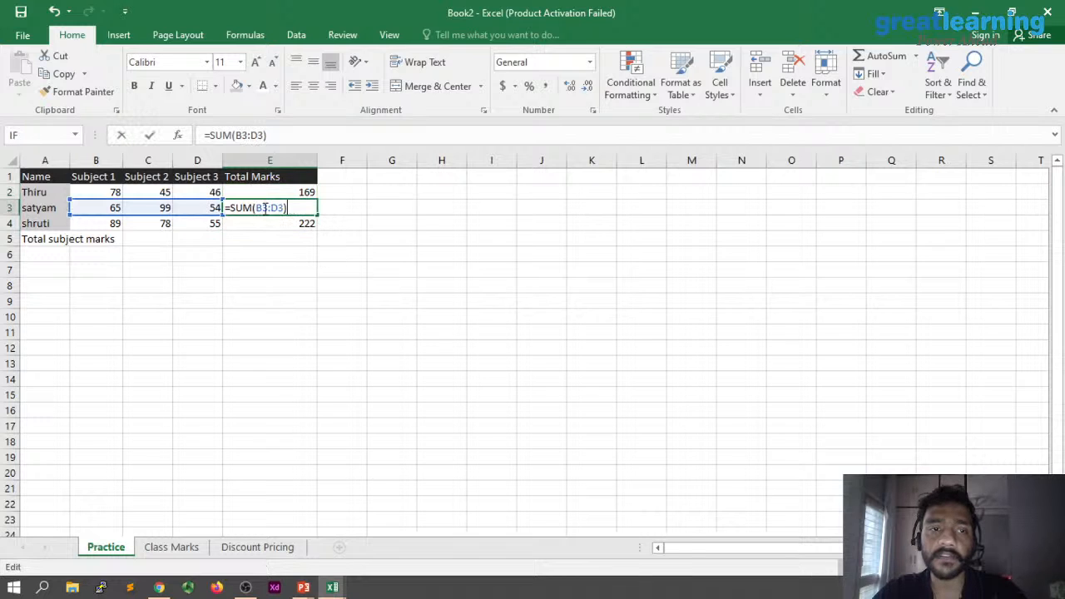
key("Return")
double_click(271, 225)
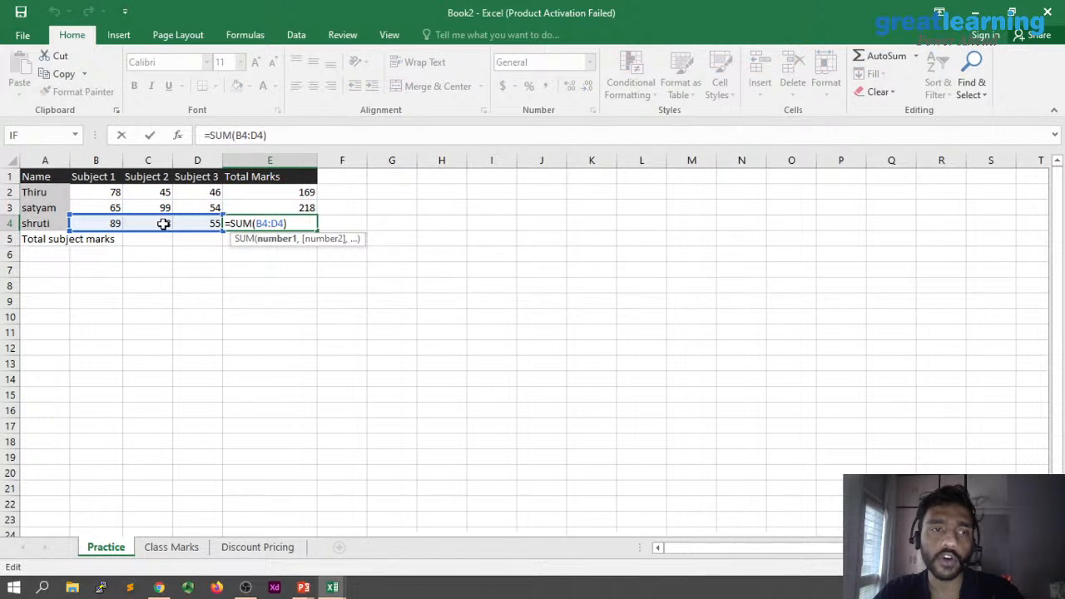
left_click(357, 329)
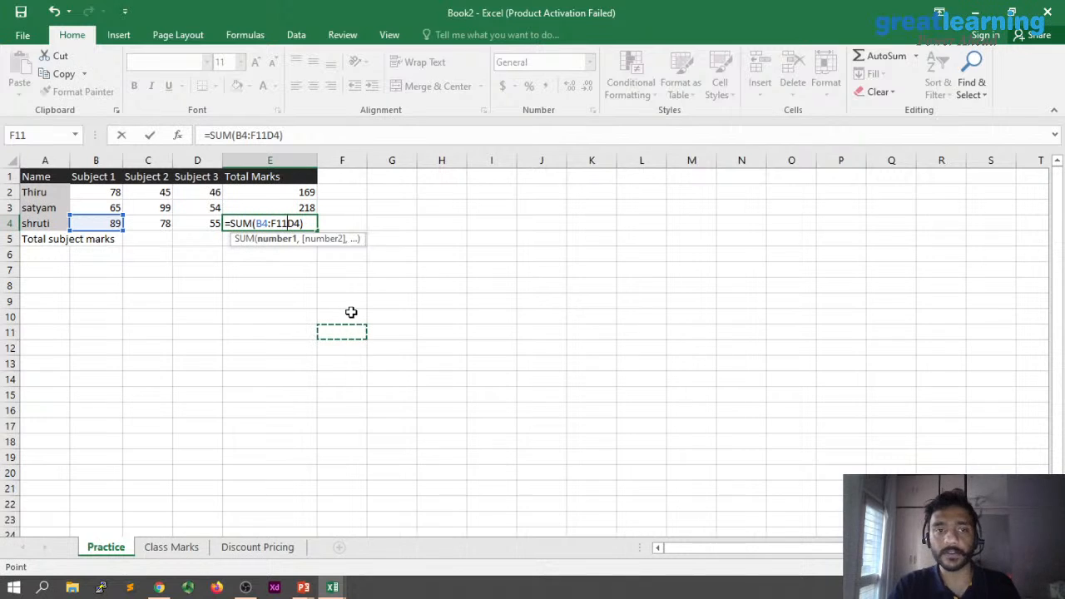
key("Escape")
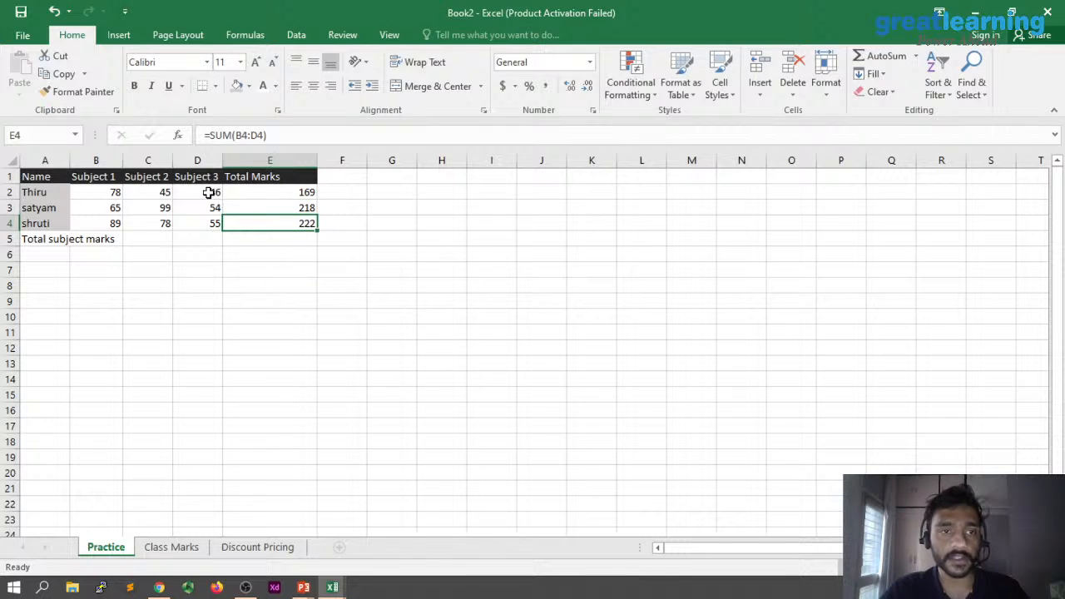
- Calculate the Subject 1 total in cell B5 with the formula =SUM(B2:B4)
double_click(95, 239)
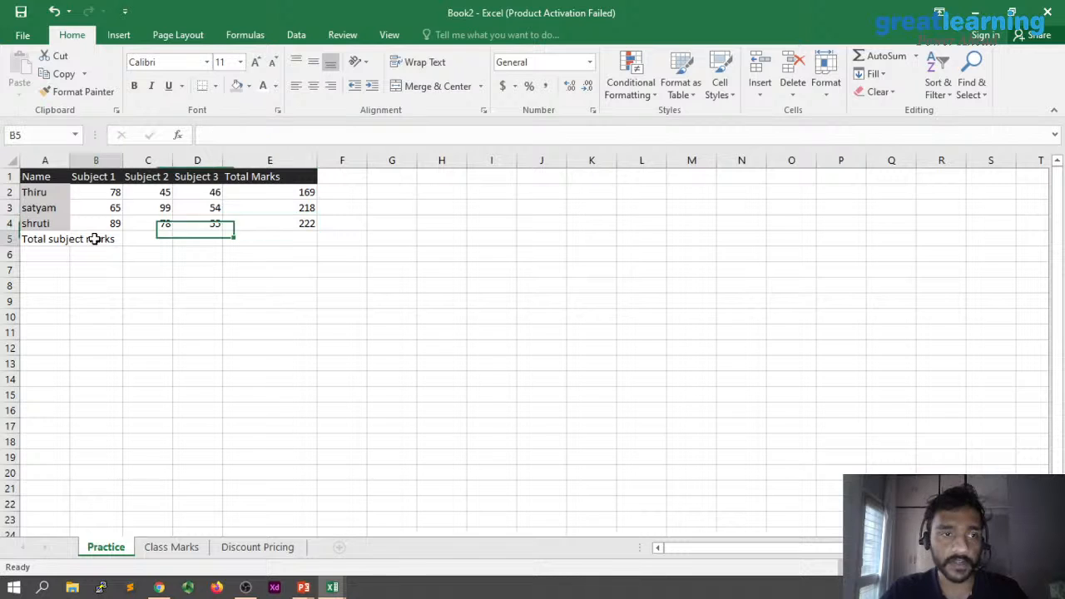
type("=s")
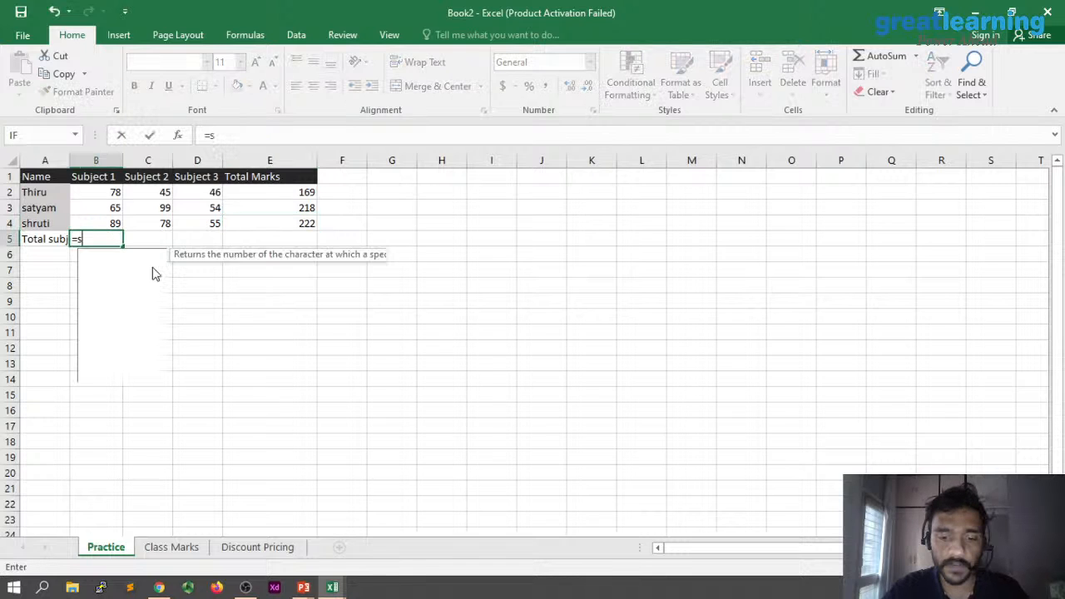
type("um(")
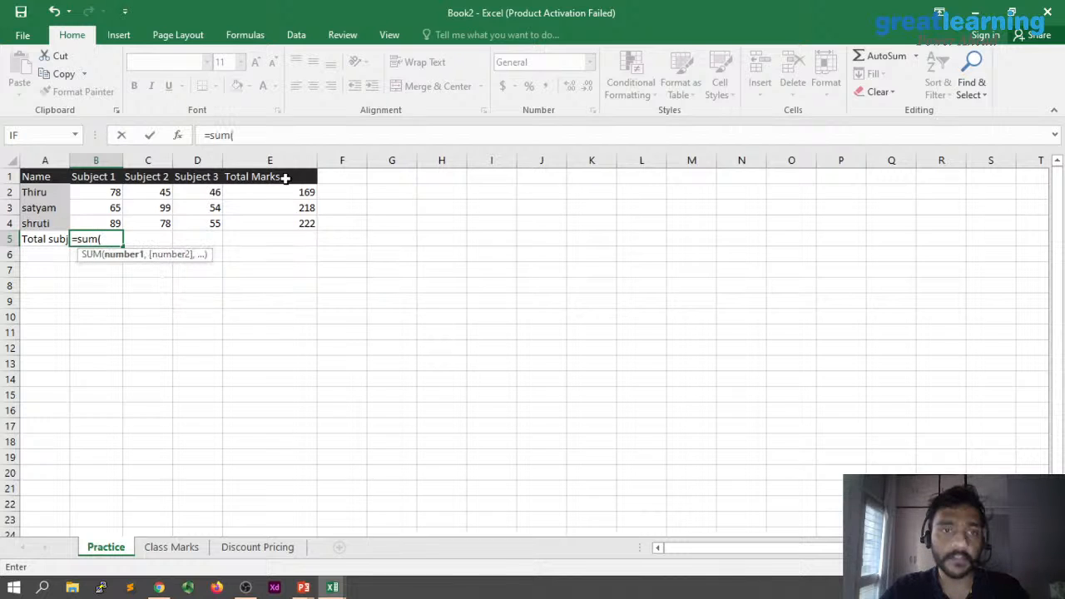
left_click(113, 191)
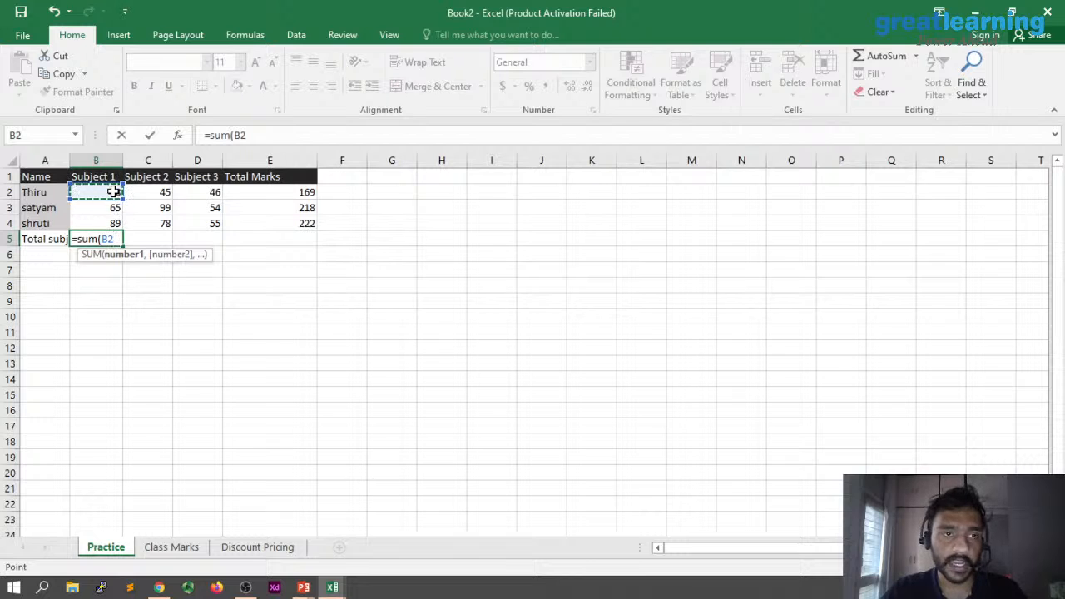
left_click_drag(113, 192, 115, 223)
type(")")
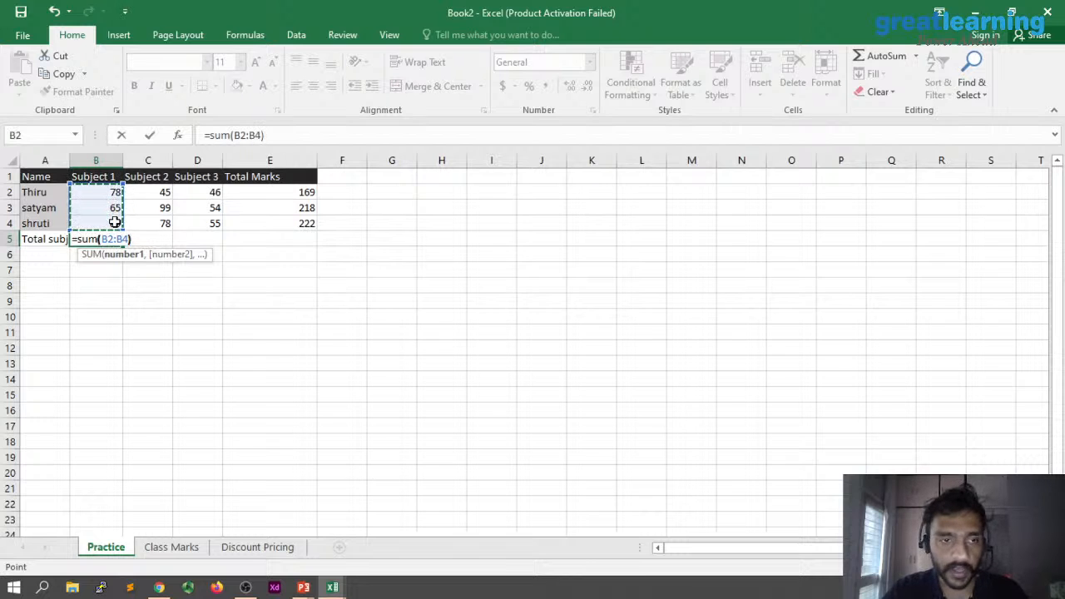
key("Return")
- Fill the B5 total formula across row 5 through the Total Marks column to E5
left_click(122, 241)
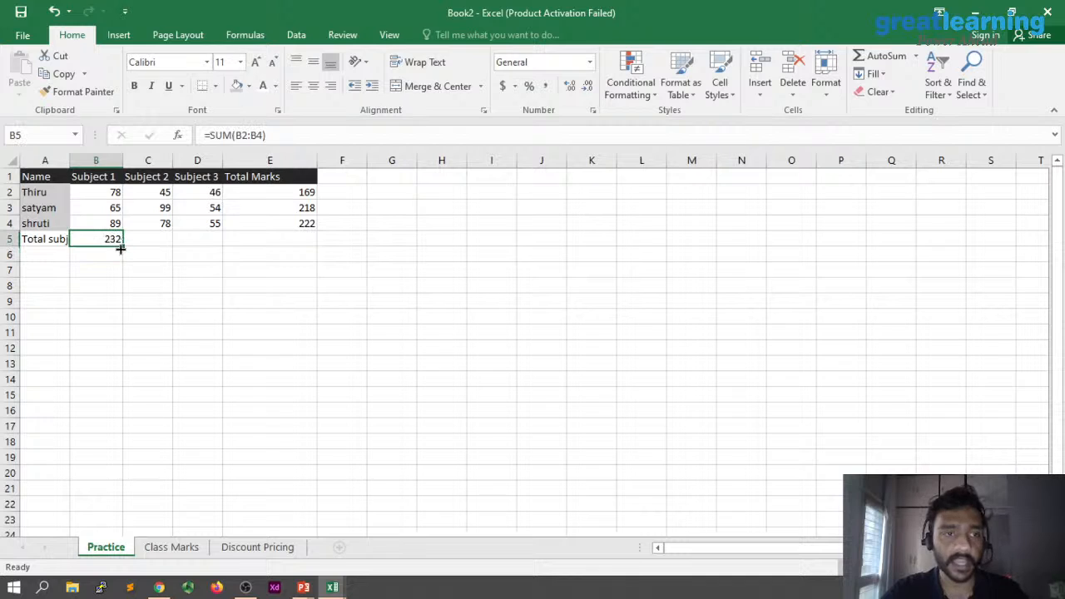
left_click_drag(121, 248, 209, 243)
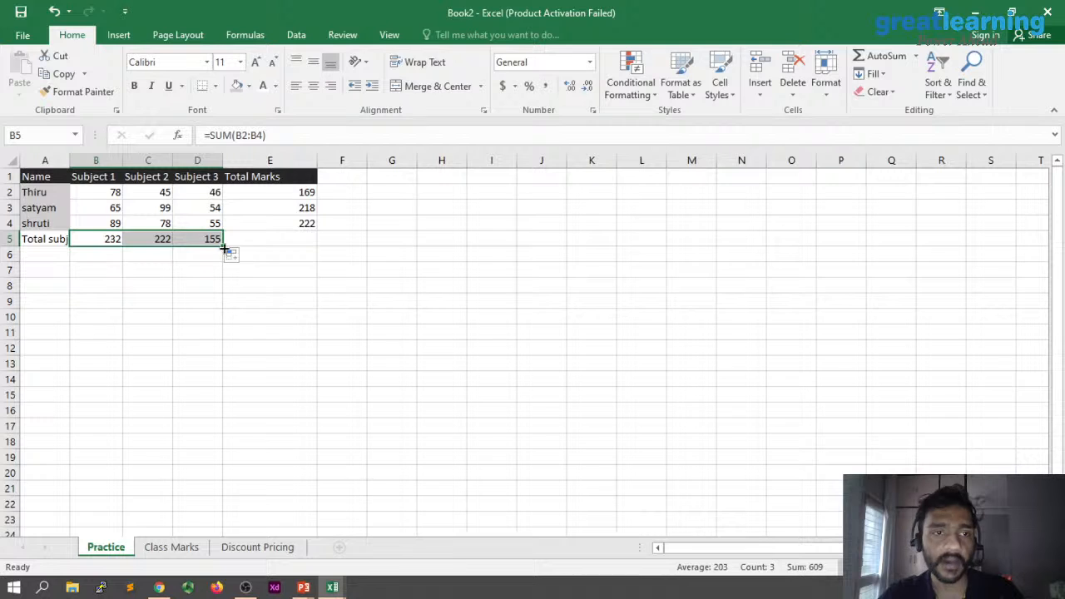
left_click_drag(223, 247, 295, 248)
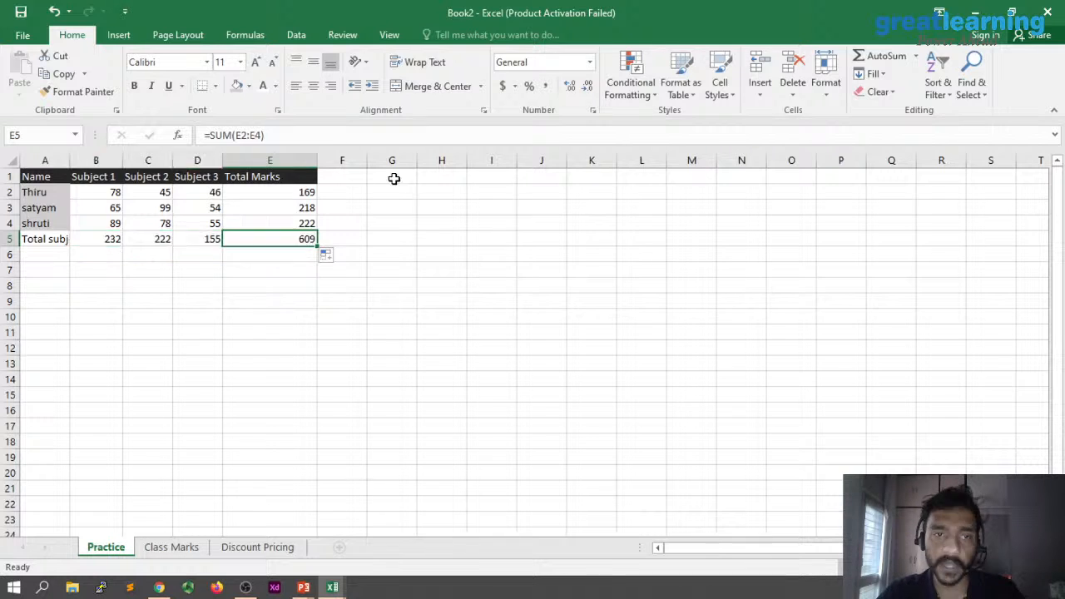
- Enter the header "Toatl marks possible" in cell G1 and the value 300 below it in G2
left_click(392, 178)
type("Toatl")
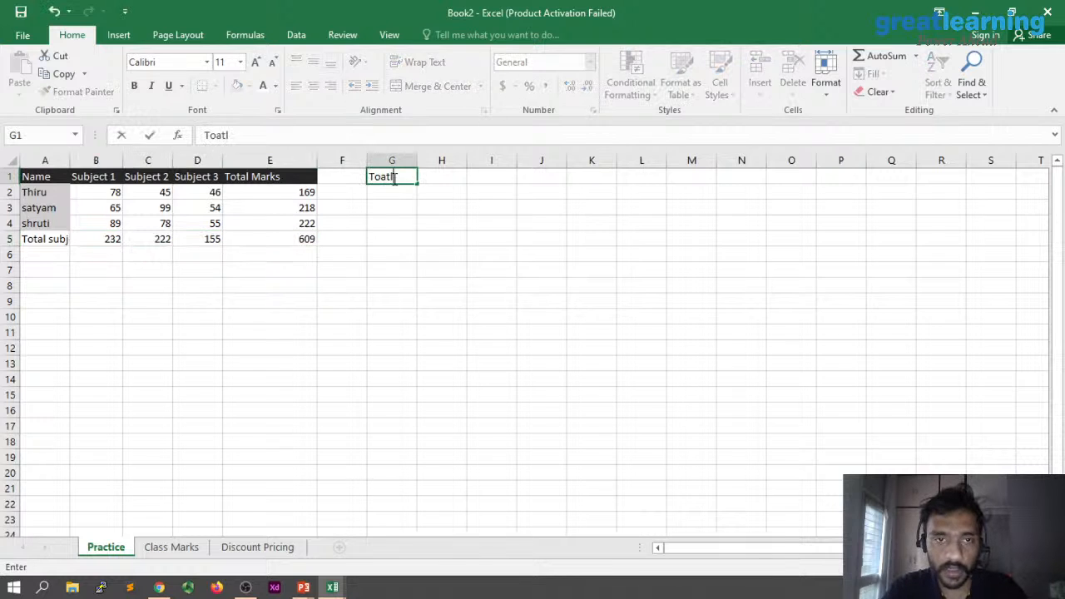
type(" marks possible")
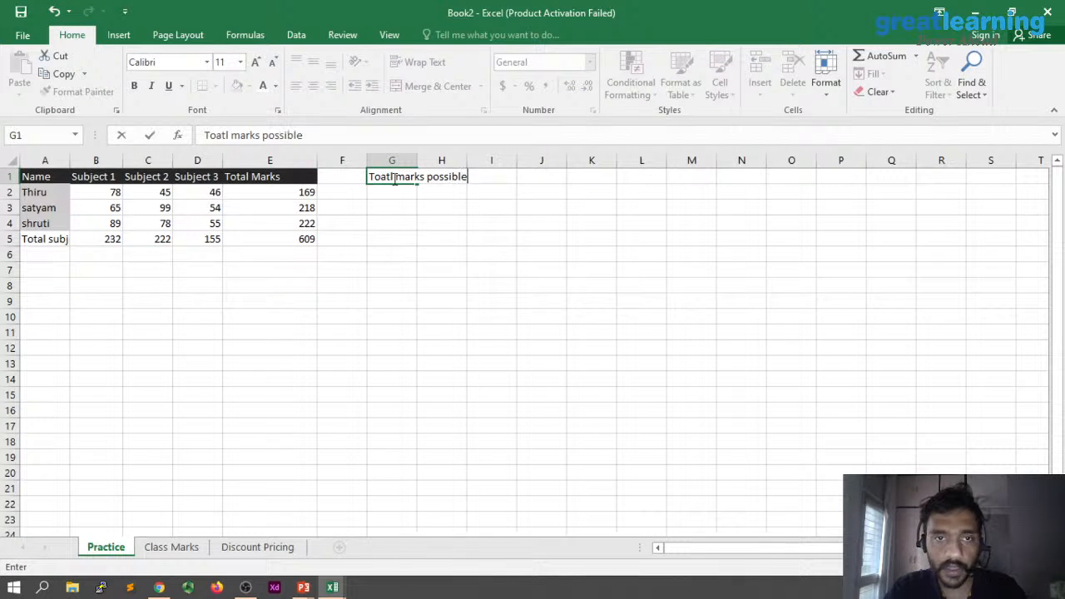
key("Return")
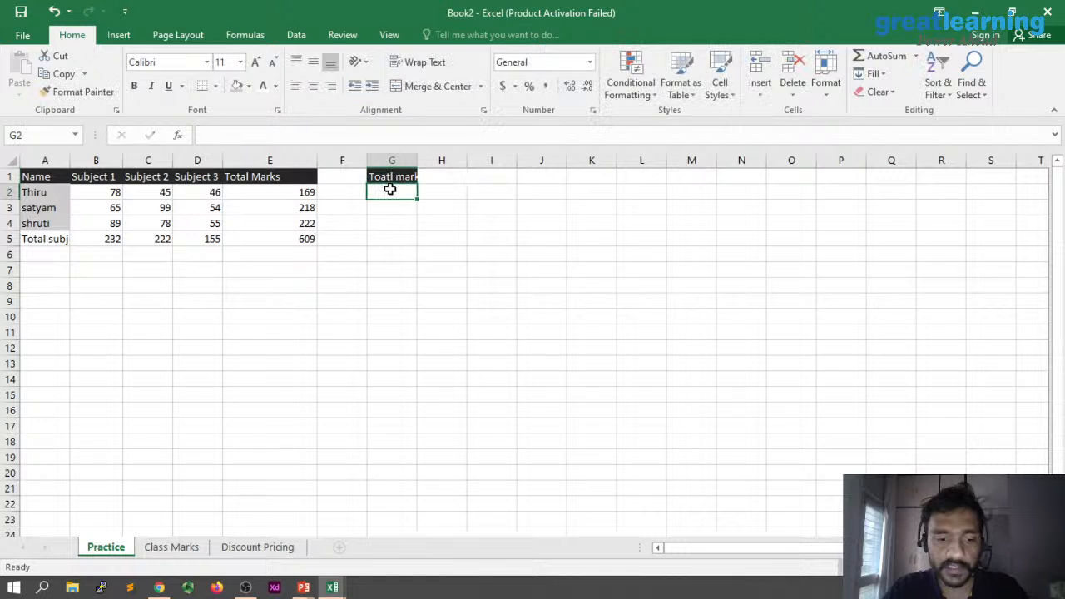
type("300")
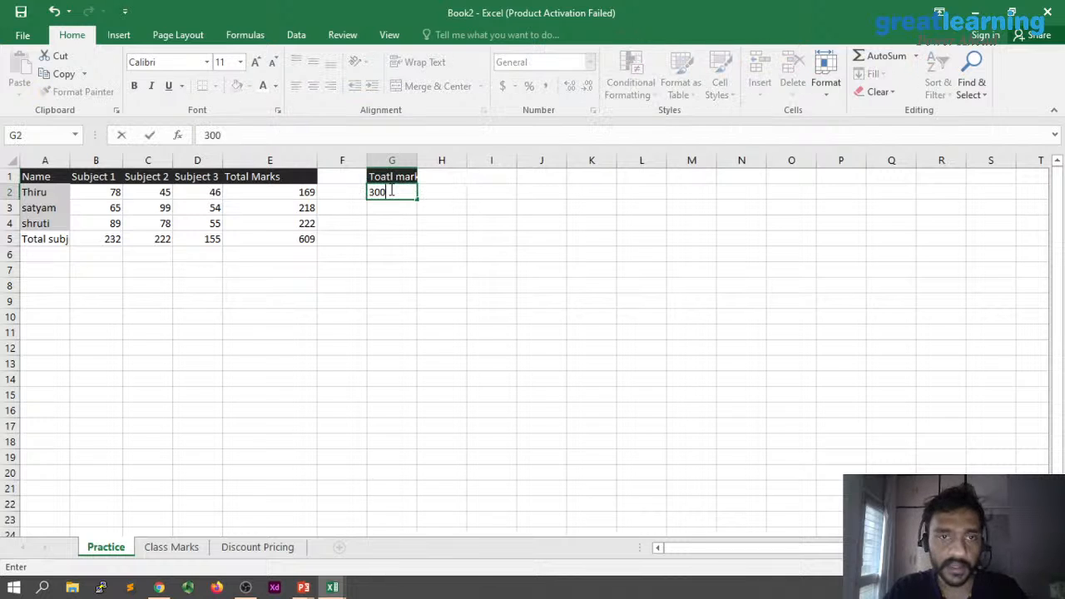
key("Return")
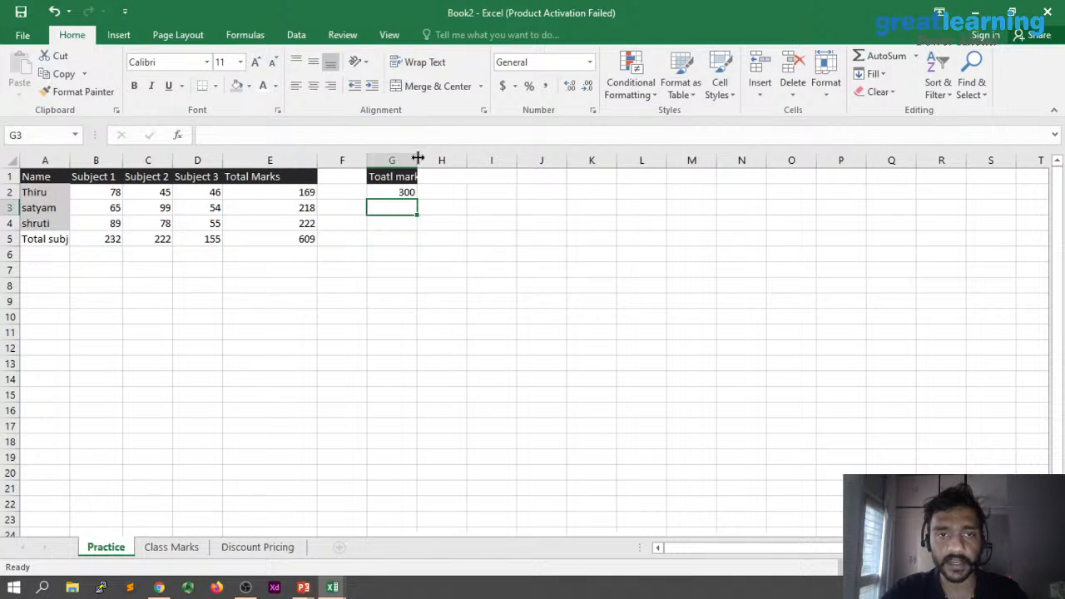
- Widen column G to fit its header and change the G1 text to "Max marks possible"
left_click_drag(417, 158, 498, 161)
double_click(398, 176)
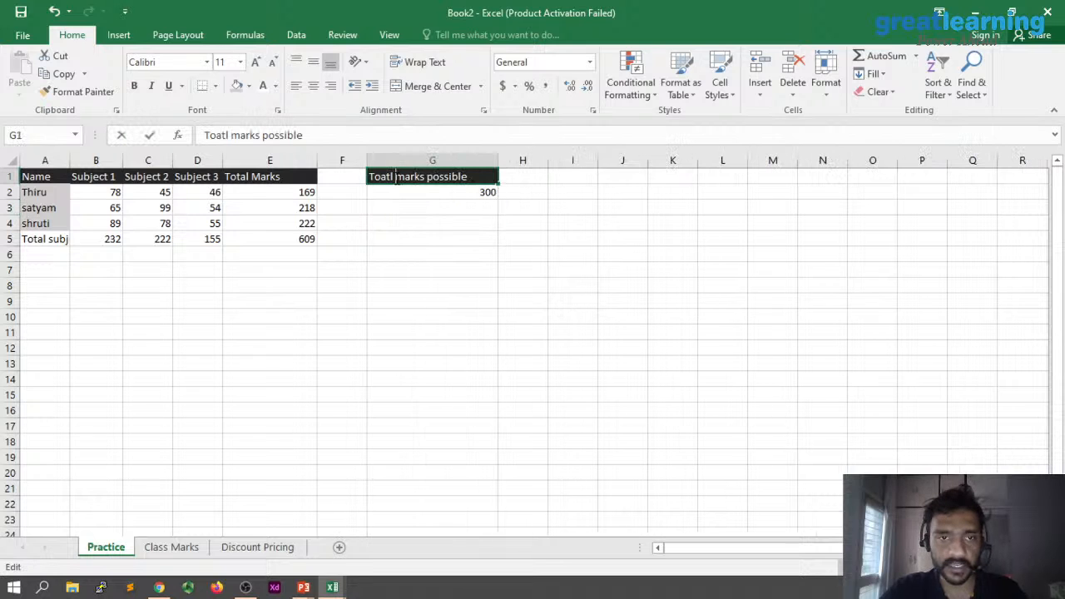
left_click_drag(398, 176, 331, 179)
type("Max")
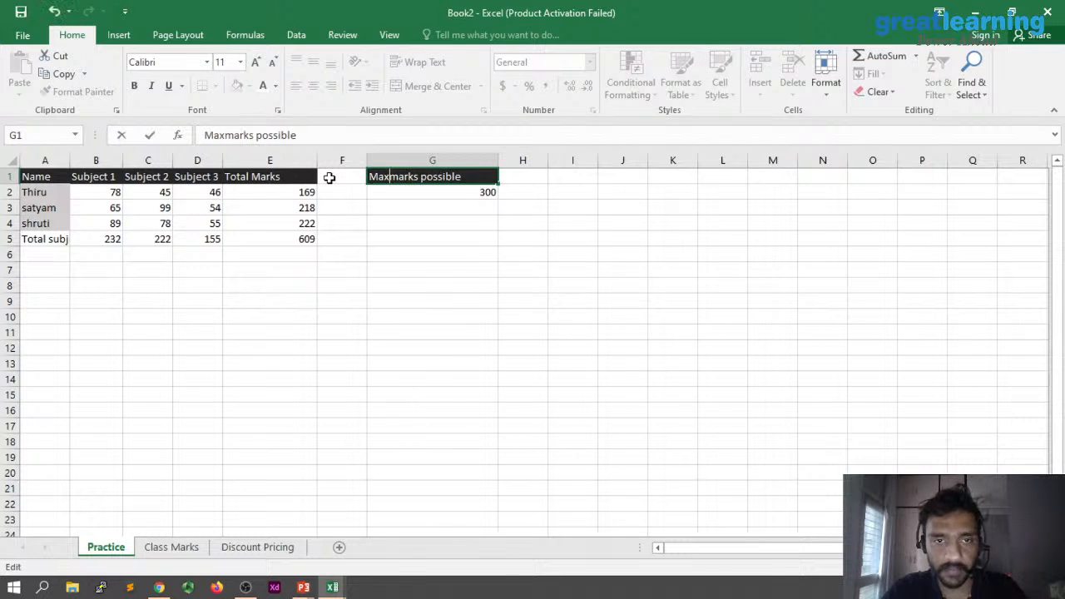
left_click(416, 190)
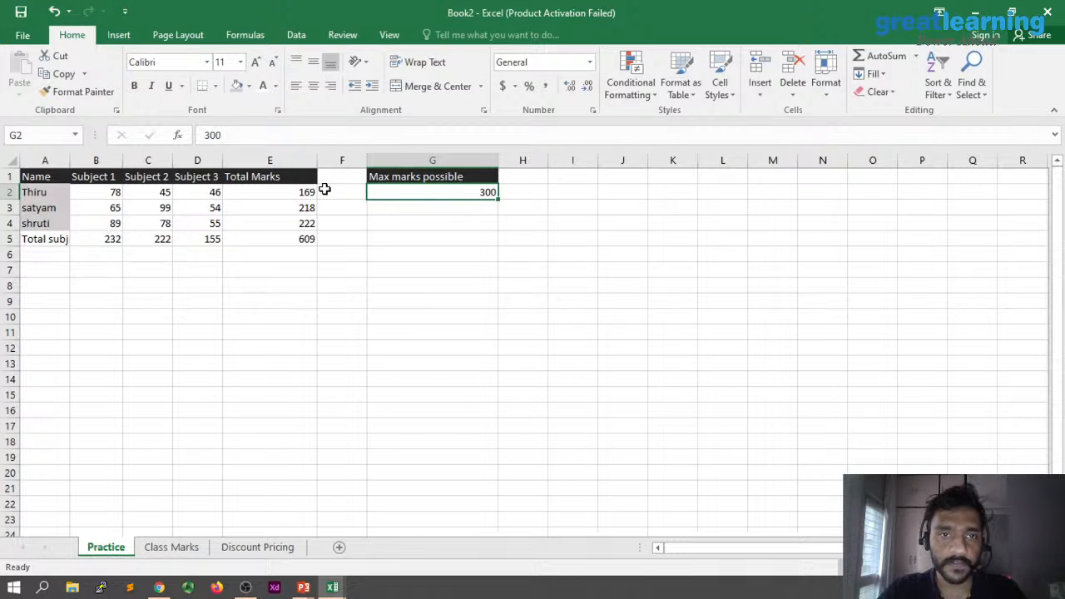
- Label cell A6 as average and try to insert the AVERAGE function in B6 from the suggested functions
left_click(39, 255)
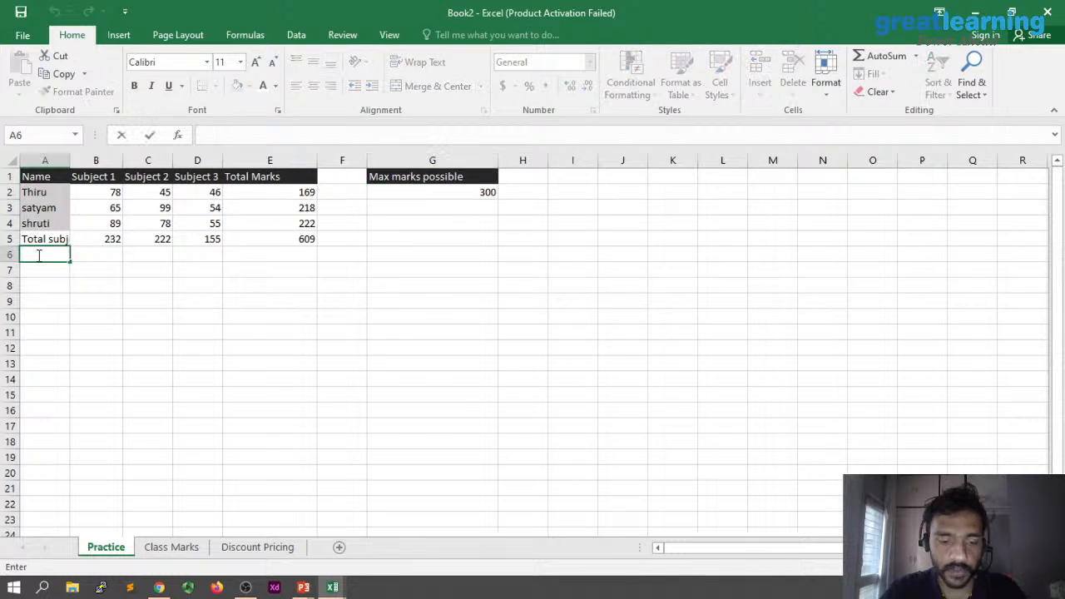
type("average")
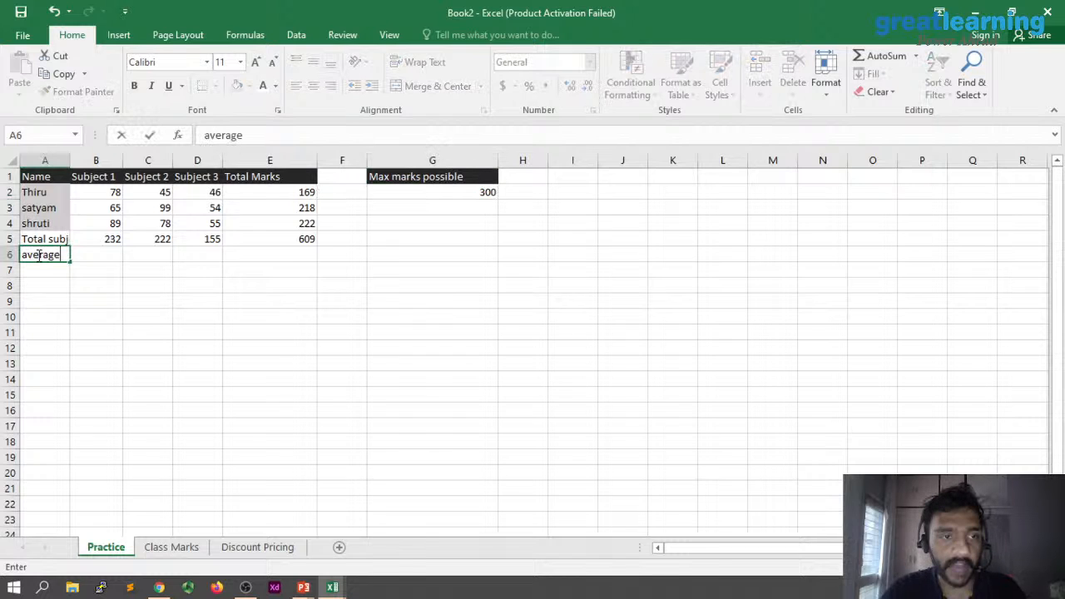
left_click(109, 254)
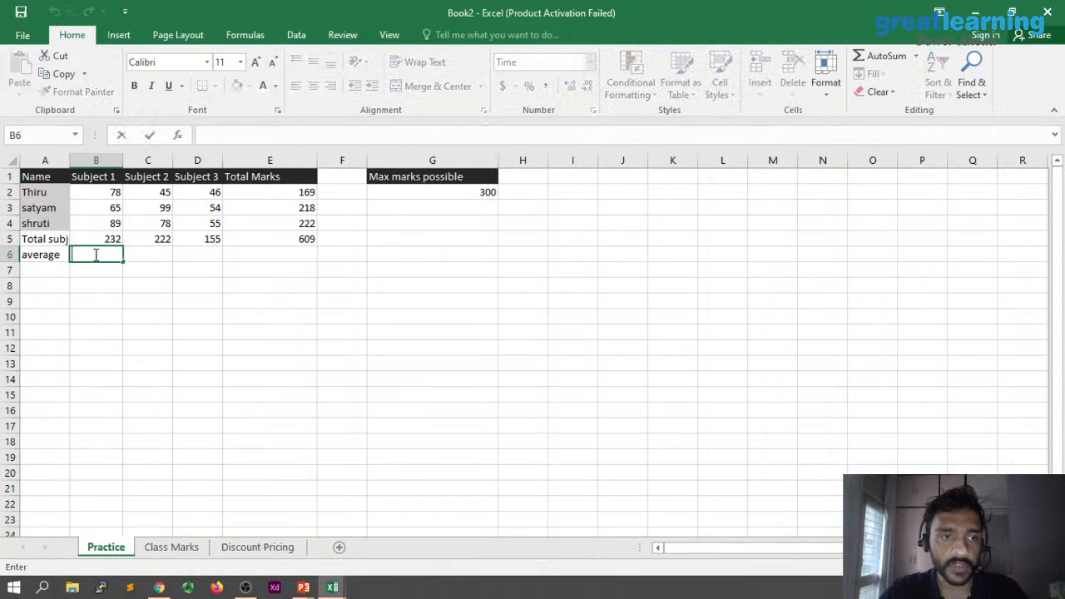
type("=av")
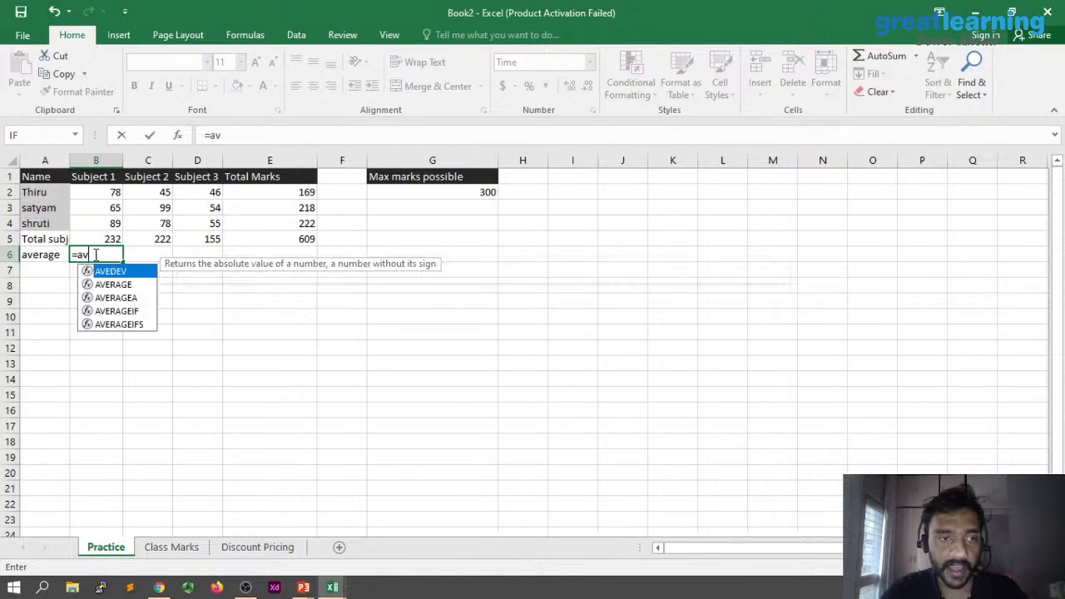
type("e")
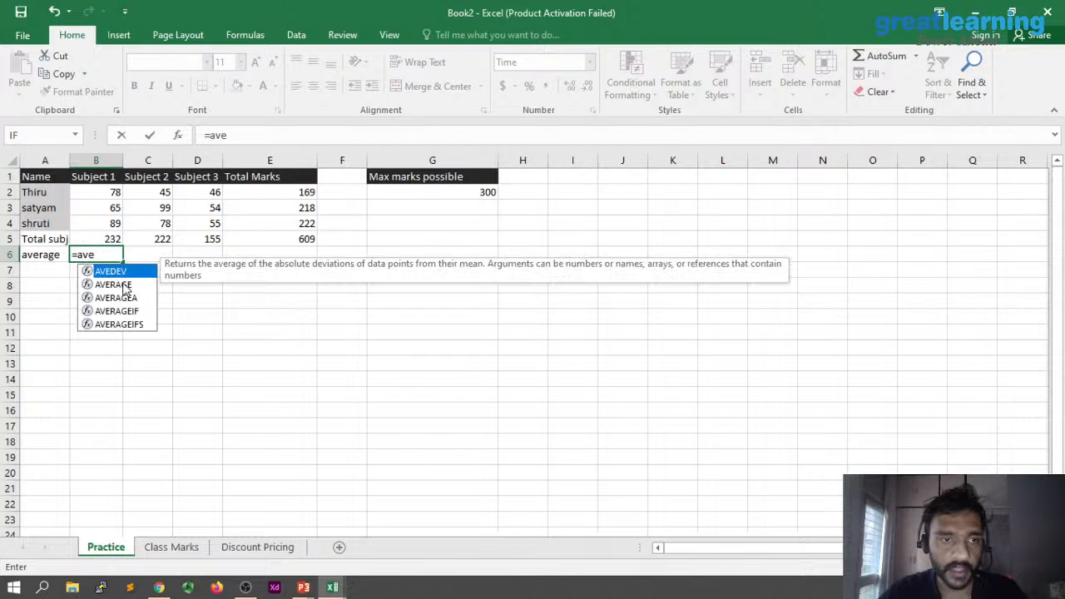
left_click(123, 285)
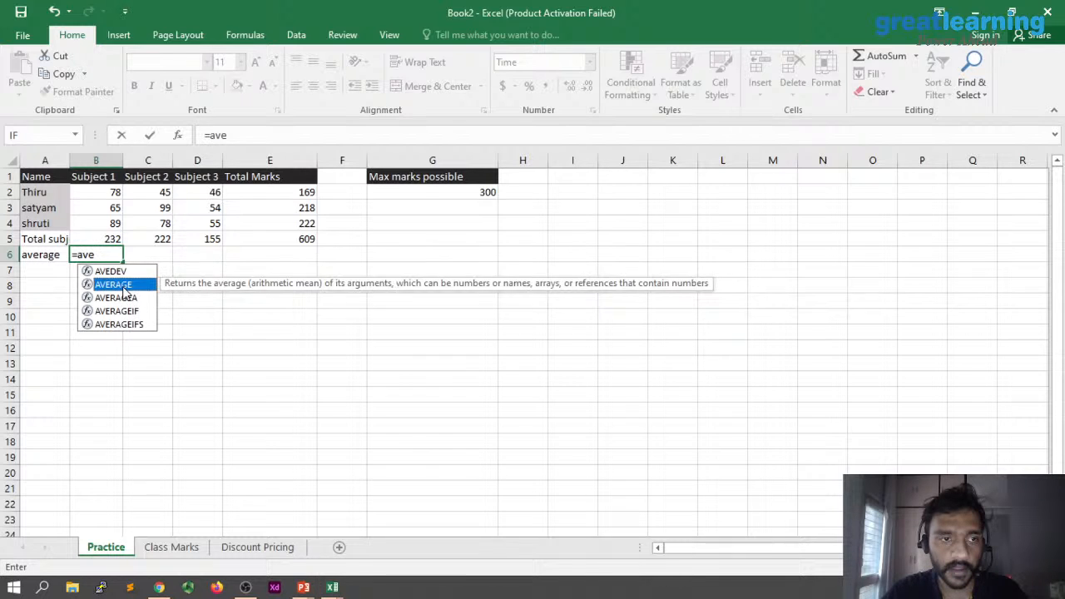
key("Return")
- Complete the Subject 1 average formula in cell B6 as =AVERAGE(B2:B4)
double_click(108, 255)
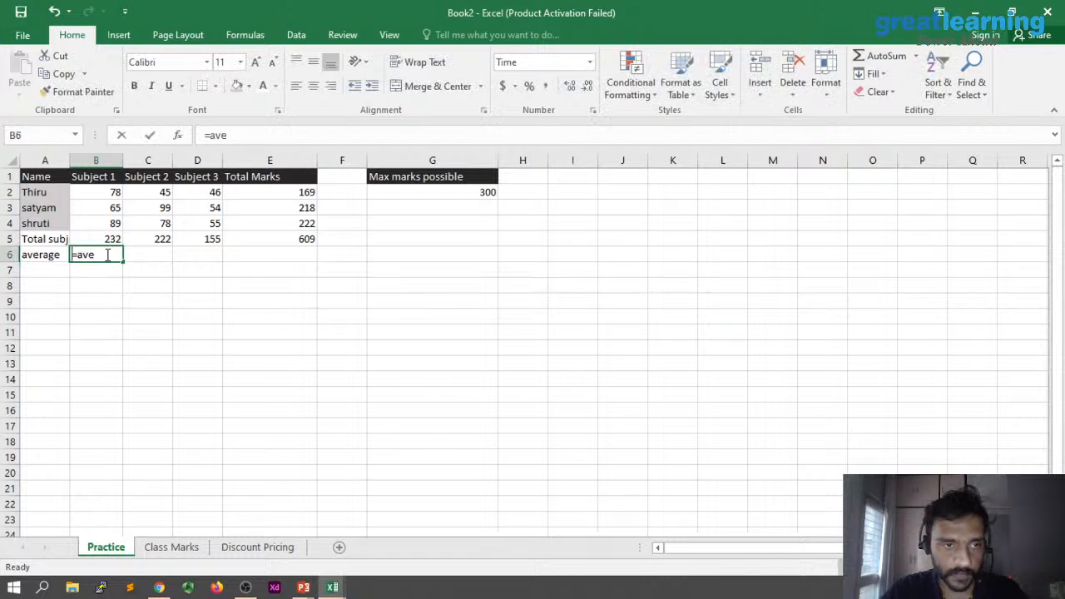
type("rage")
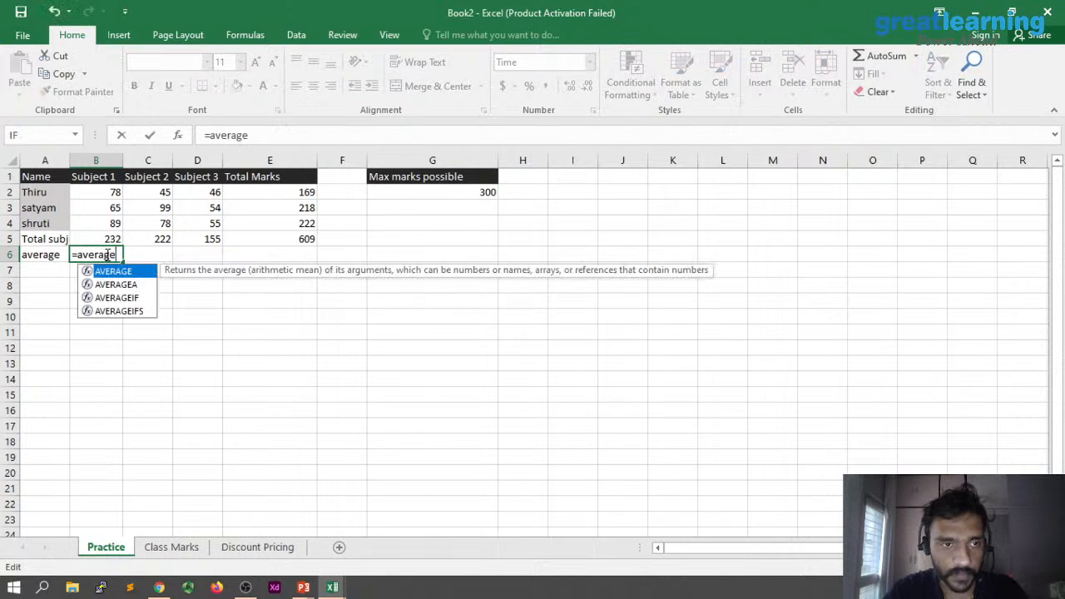
type("(")
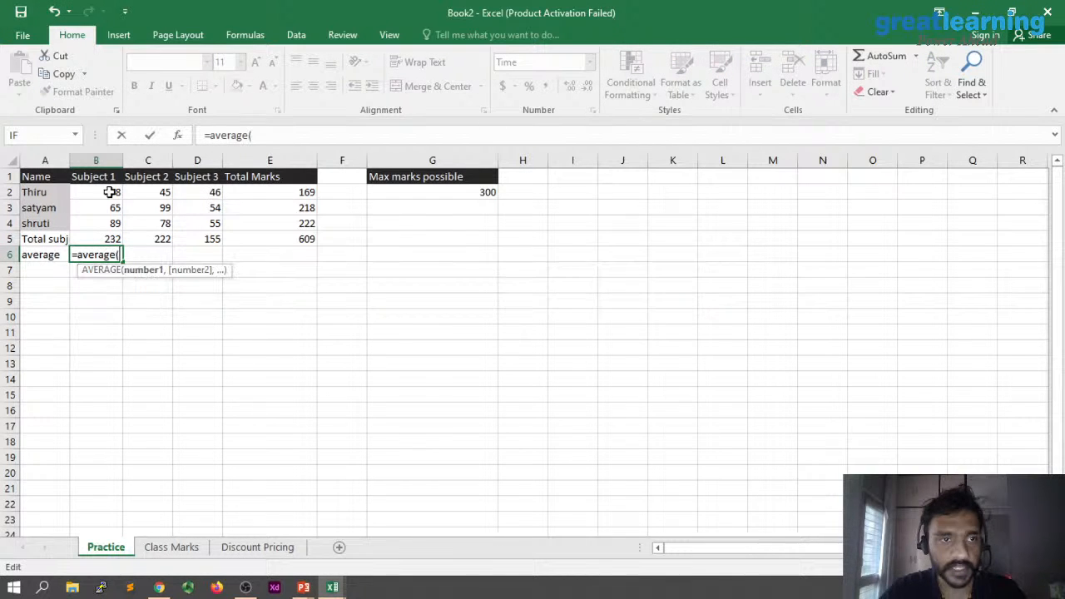
left_click_drag(112, 192, 106, 227)
type(")")
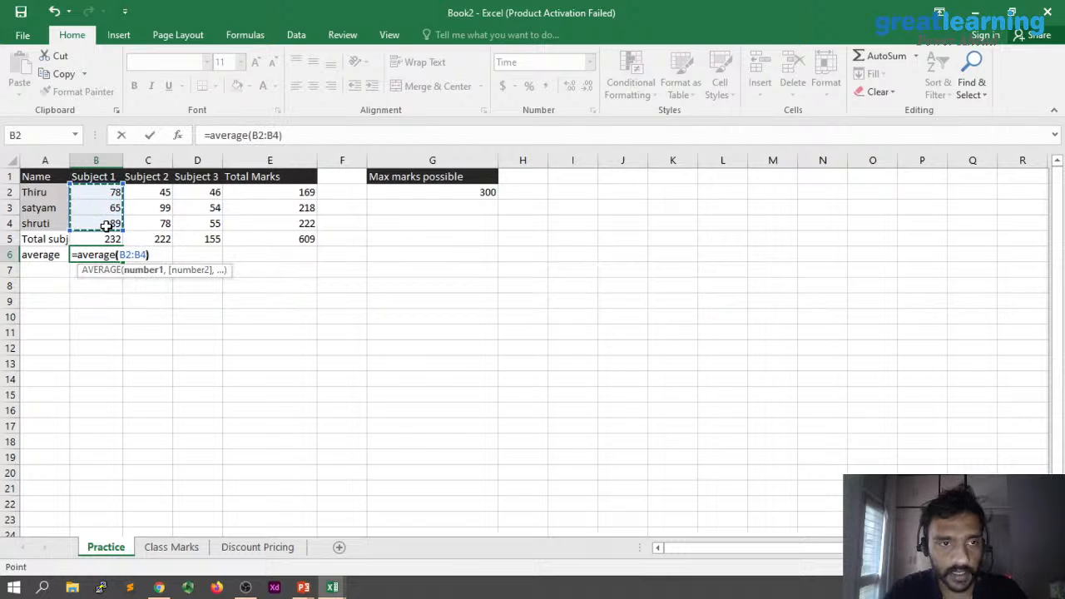
left_click(104, 254)
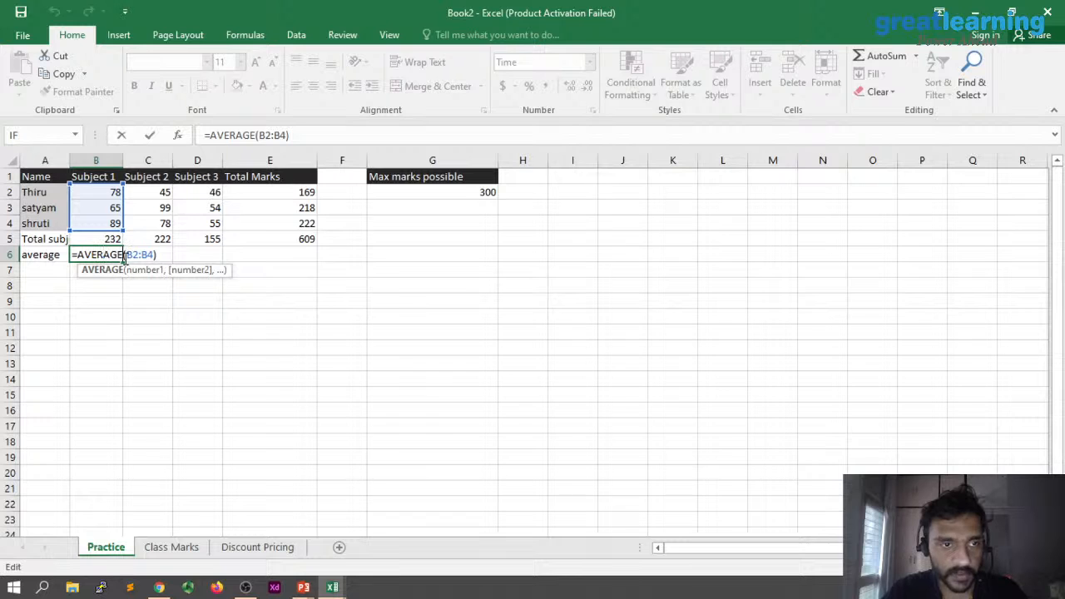
key("Return")
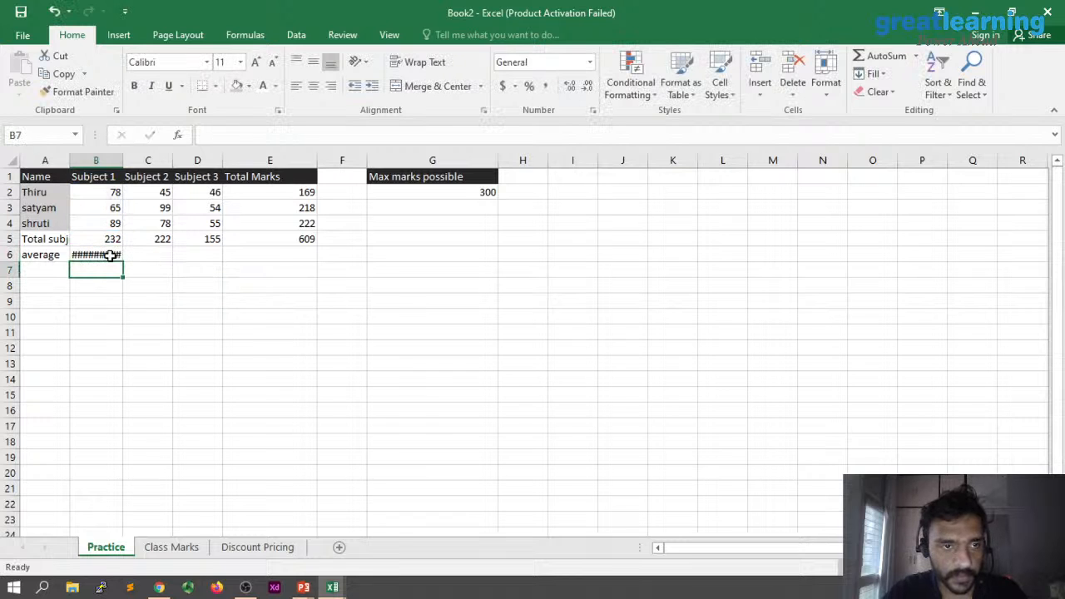
- Set the number format of the B6 average to General and adjust column B's width to fit the value
left_click_drag(123, 160, 228, 159)
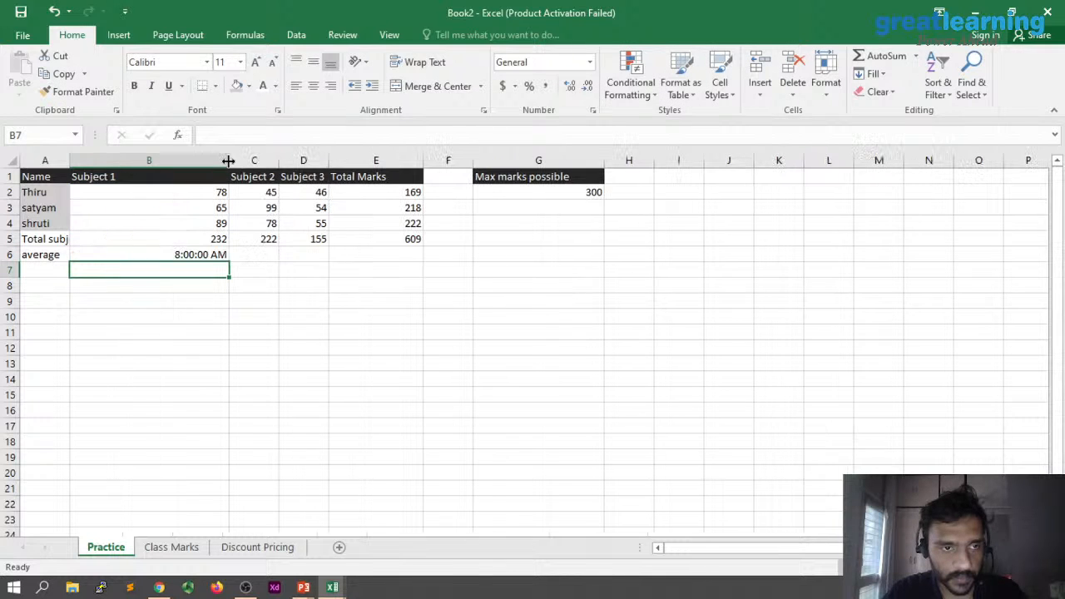
key("Up")
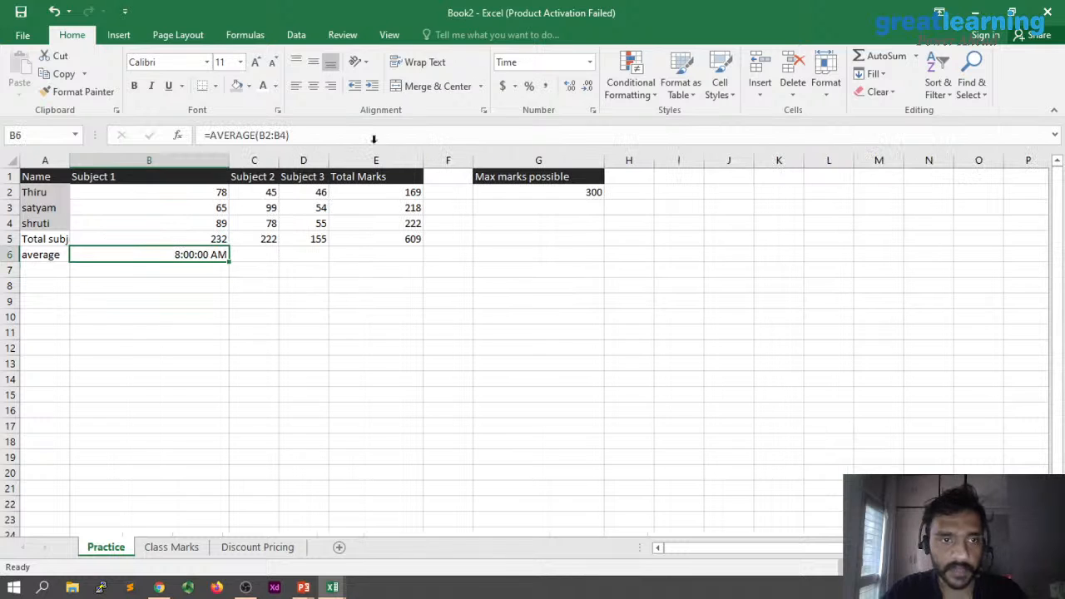
left_click(589, 63)
left_click(584, 92)
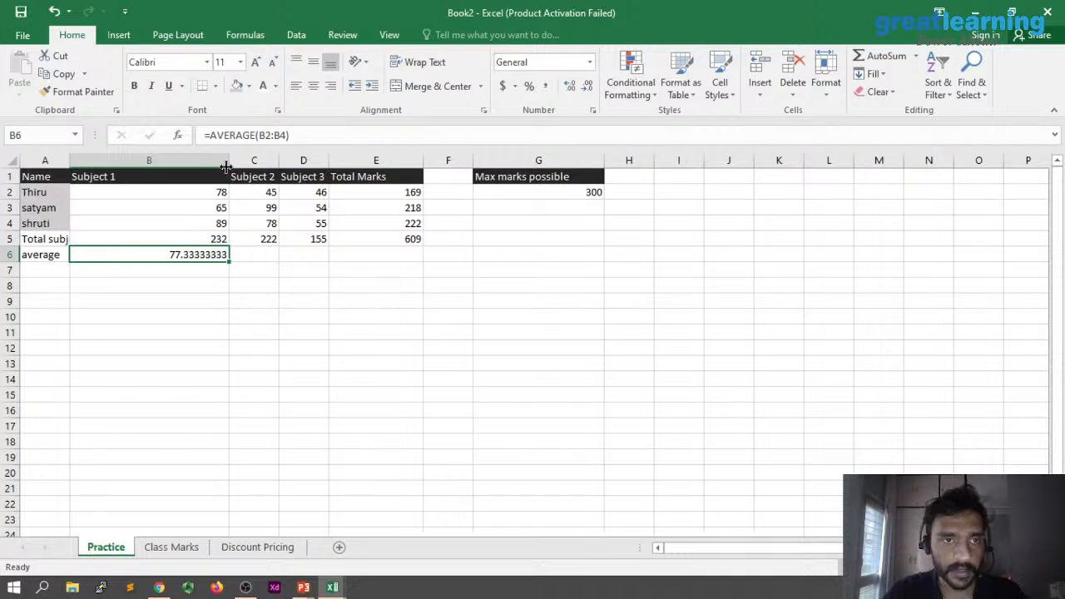
left_click_drag(230, 160, 153, 163)
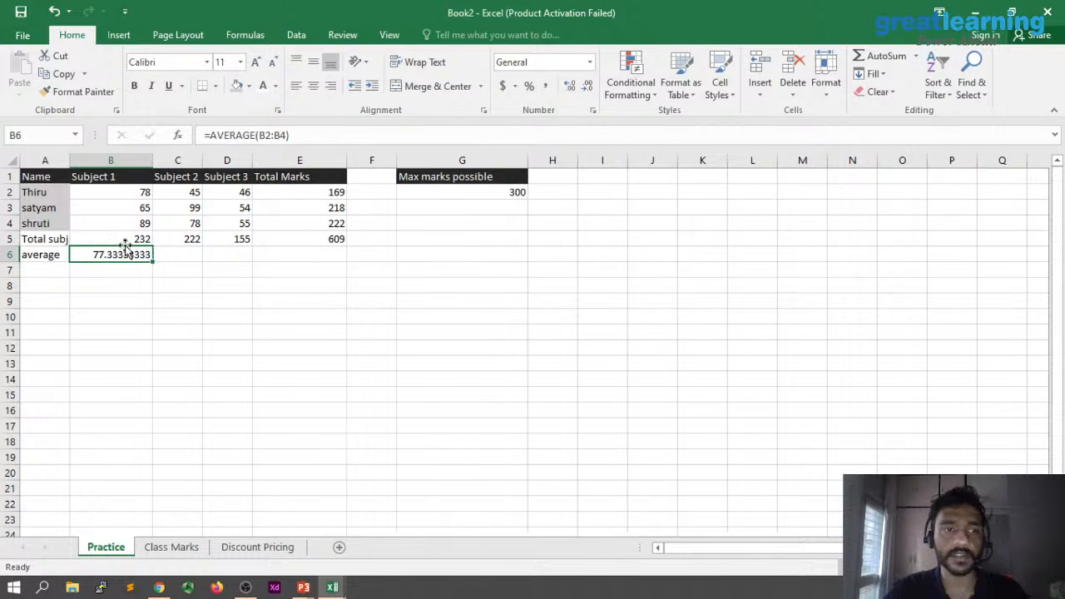
- Replace the Subject 1 header in cell B1 with Maths, leaving the Save As page without saving
left_click(137, 178)
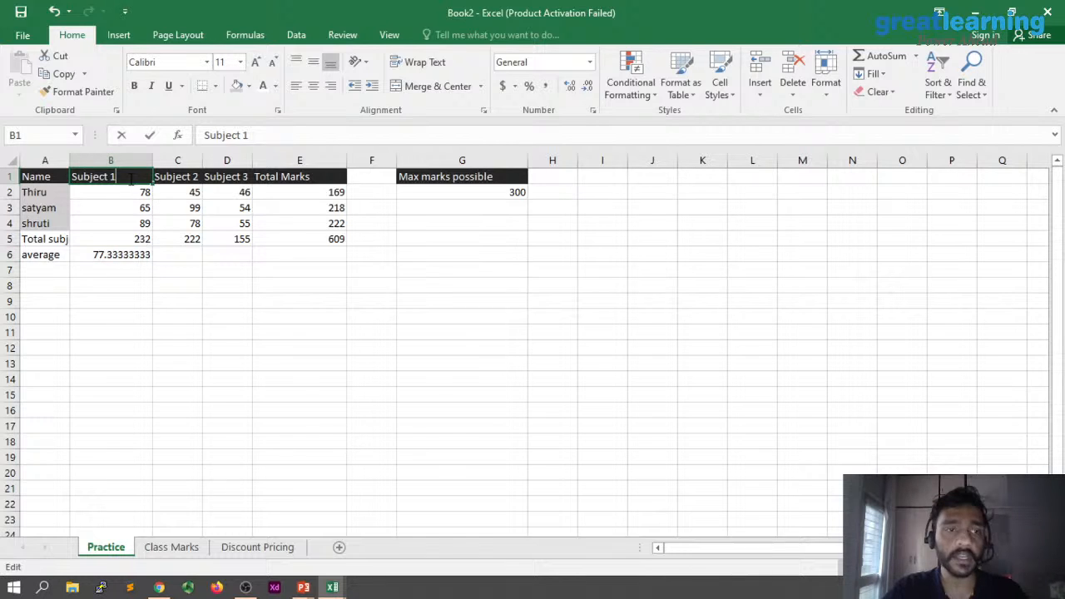
type("Maths")
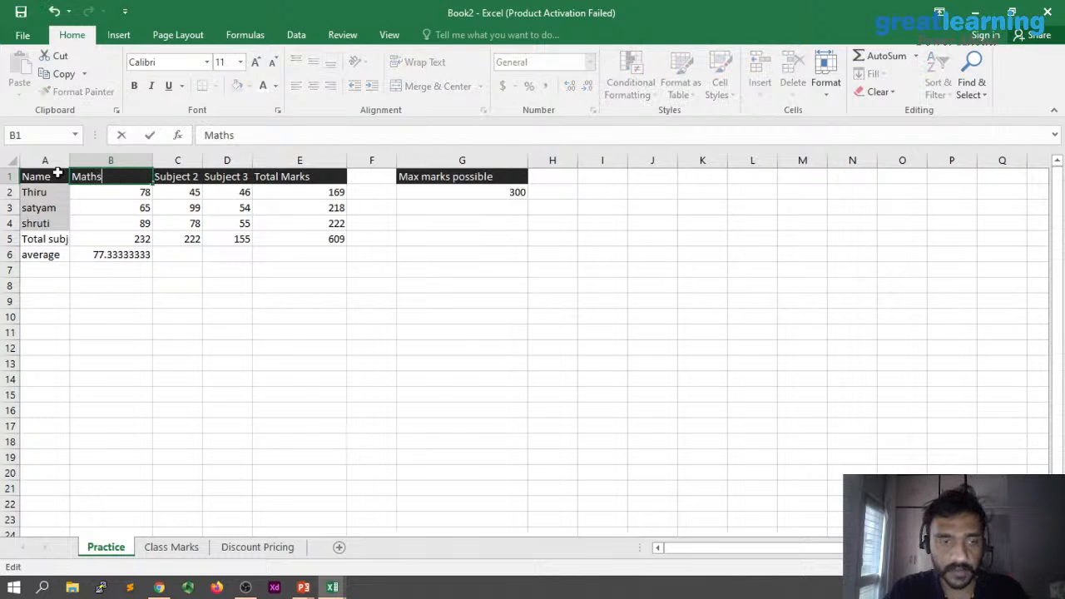
key("Tab")
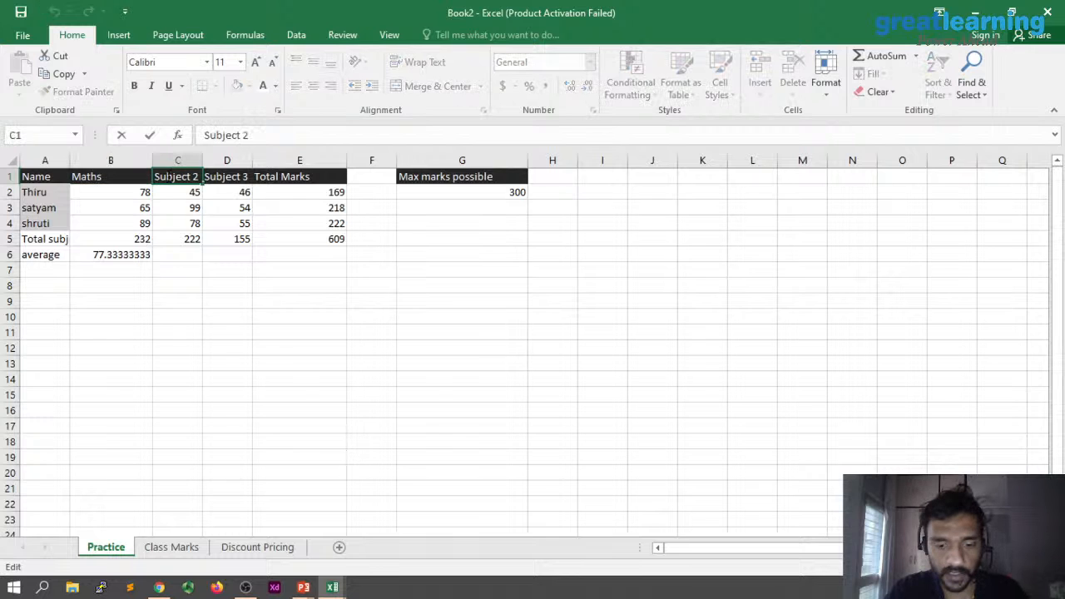
key("ctrl+s")
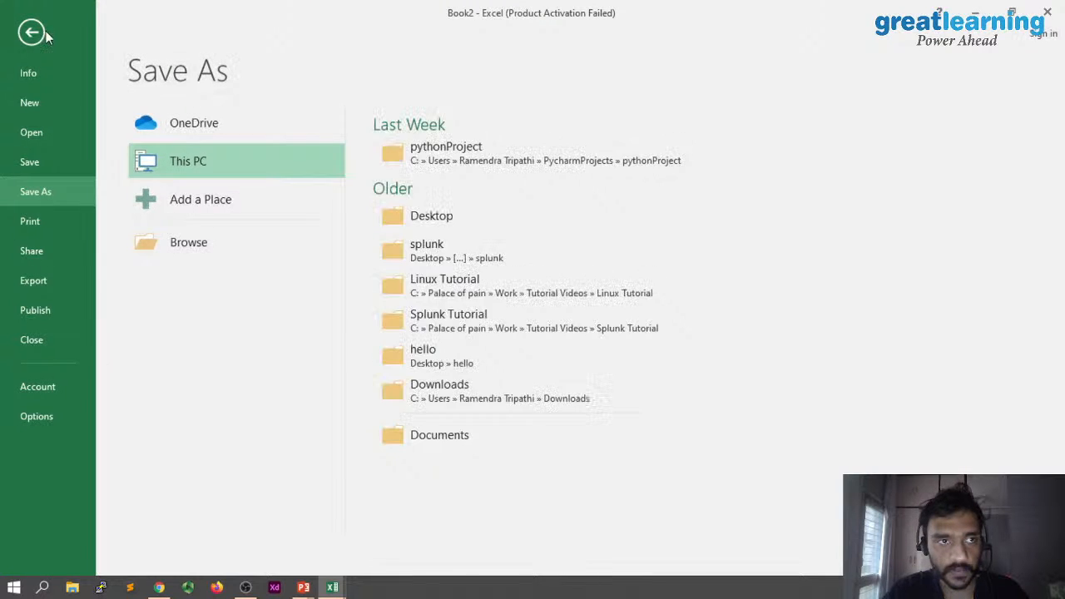
left_click(31, 32)
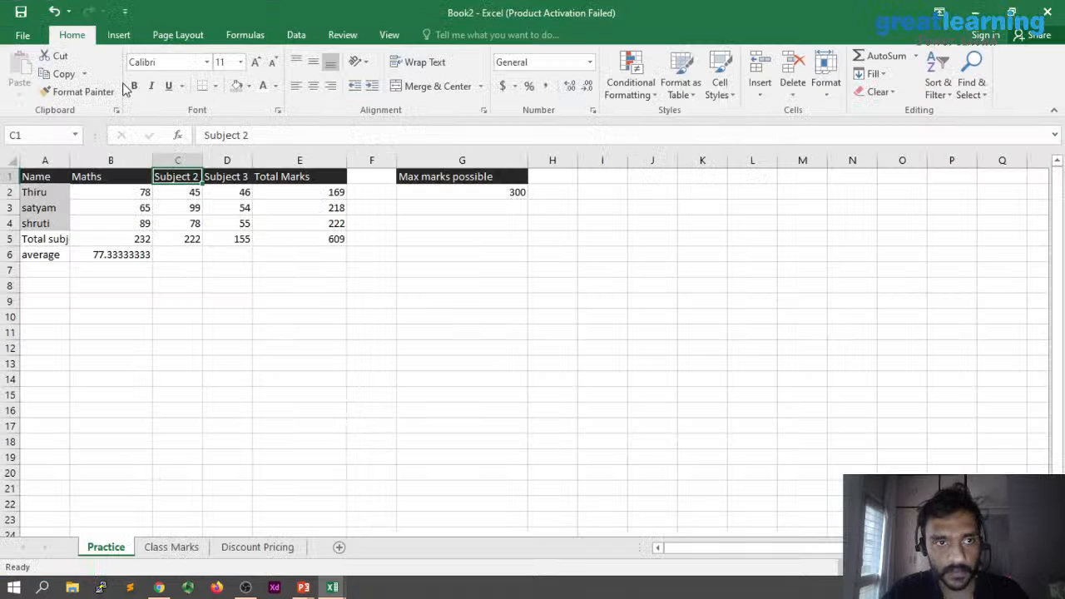
- Replace the Subject 2 header in cell C1 with English
double_click(176, 176)
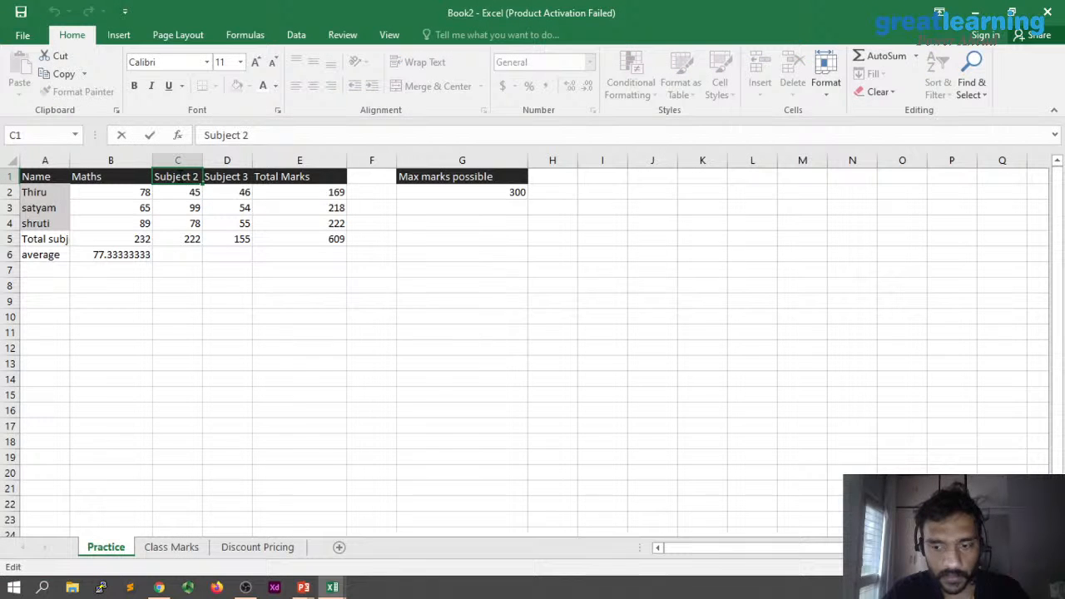
key("BackSpace")
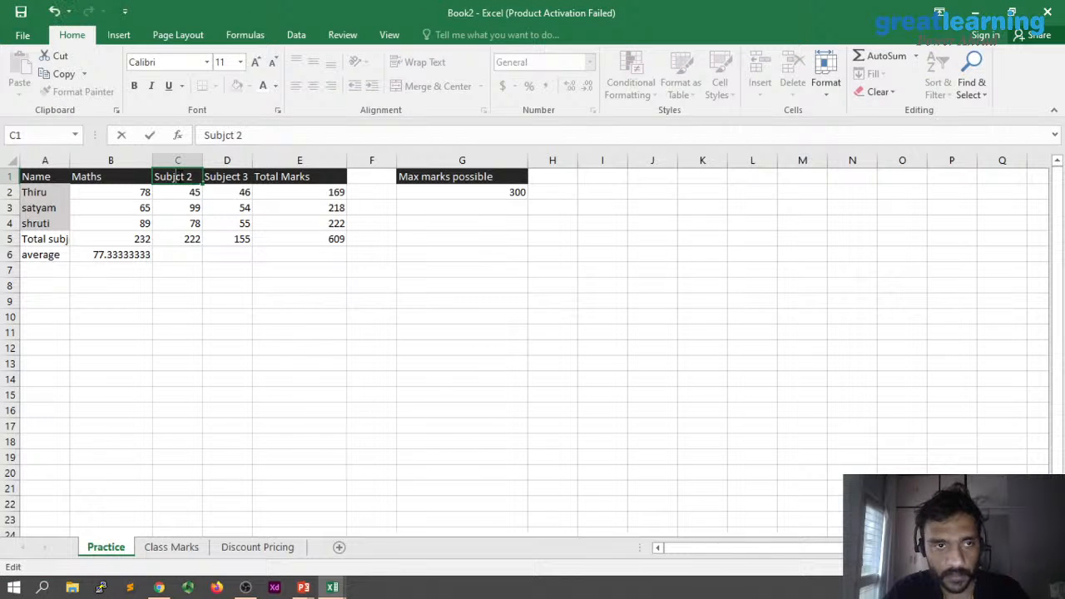
type("English")
key("Return")
- Replace the Subject 3 header in cell D1 with Physics
left_click(242, 177)
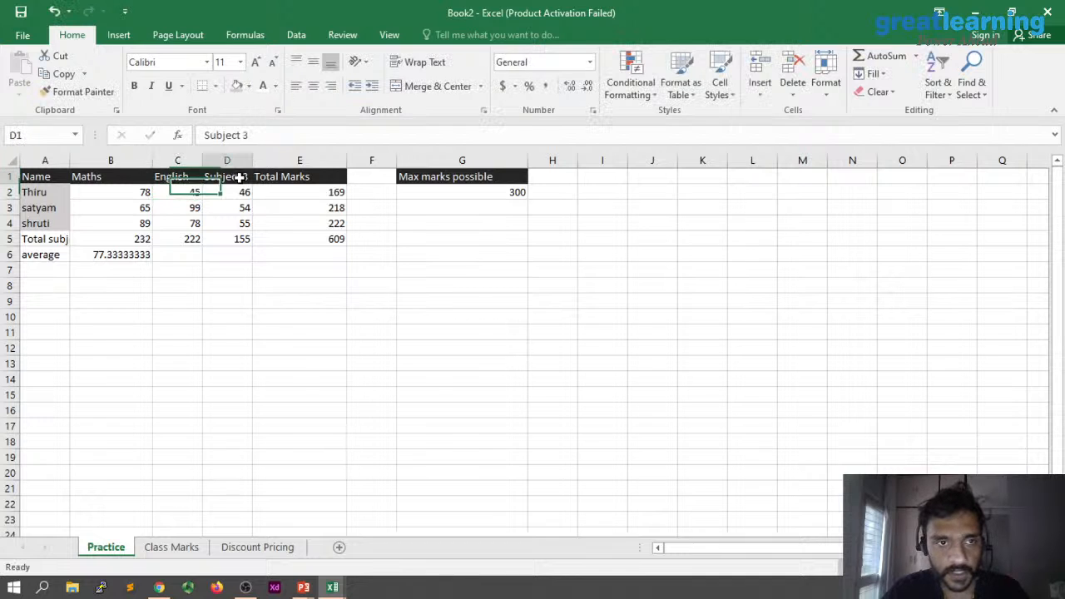
double_click(242, 176)
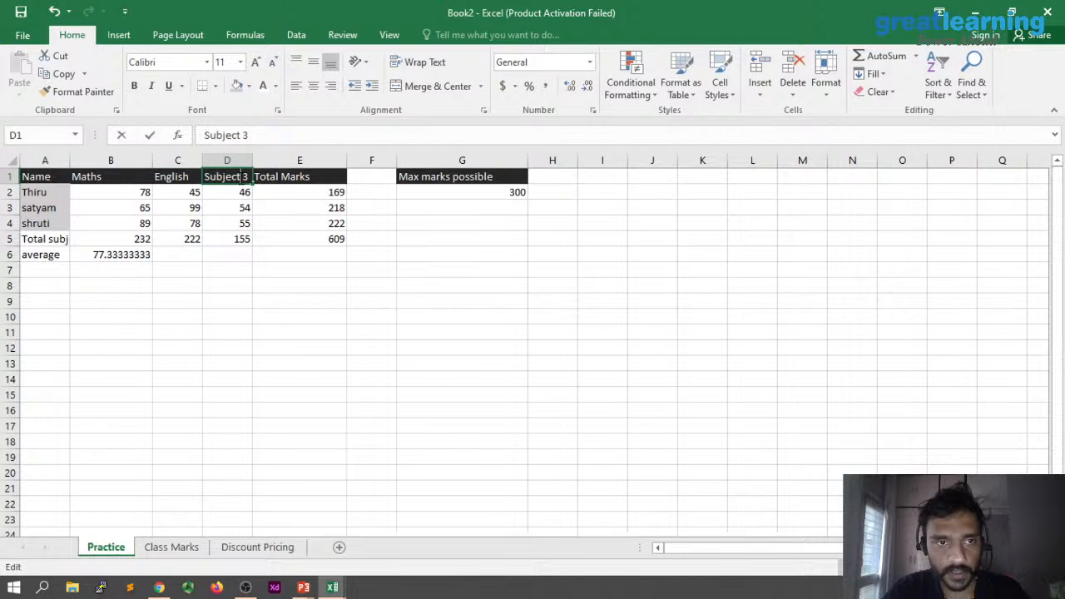
key("BackSpace")
key("BackSpace")
key("BackSpace")
key("BackSpace")
key("BackSpace")
key("BackSpace")
key("BackSpace")
key("BackSpace")
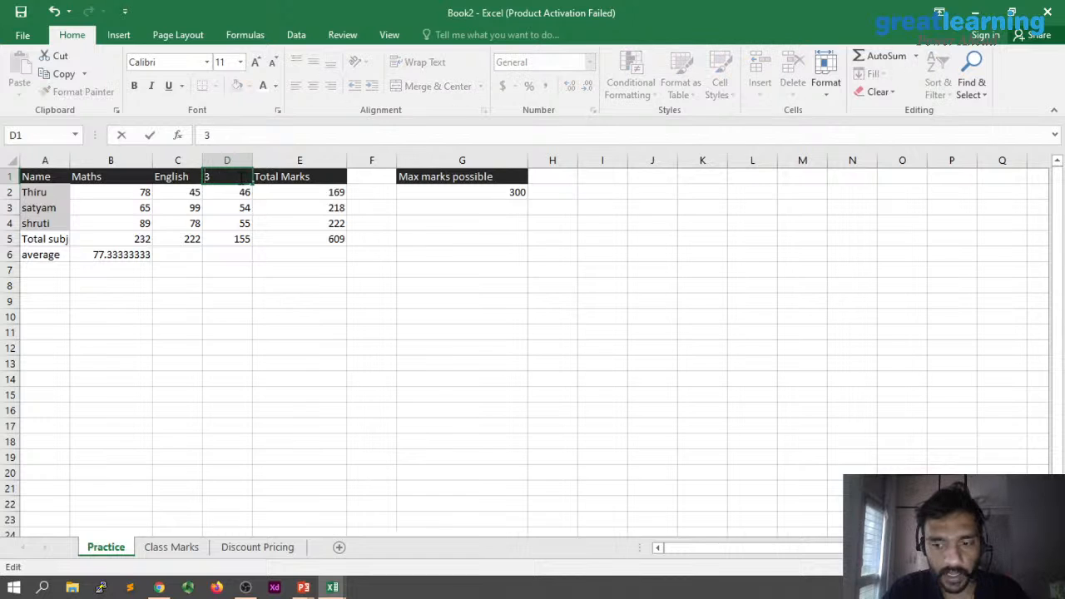
key("Delete")
type("Phy")
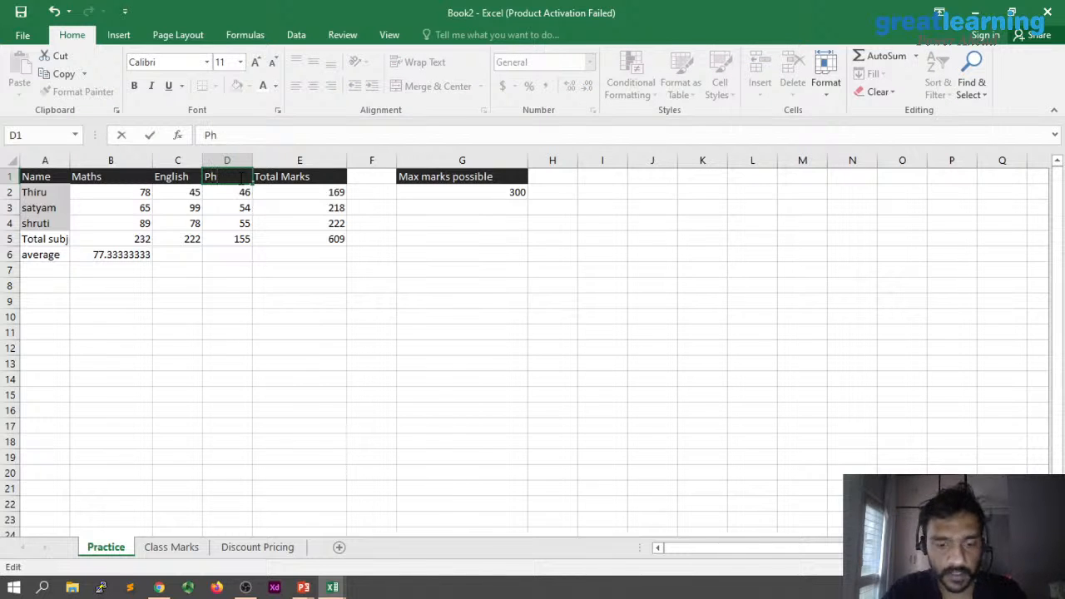
type("ys")
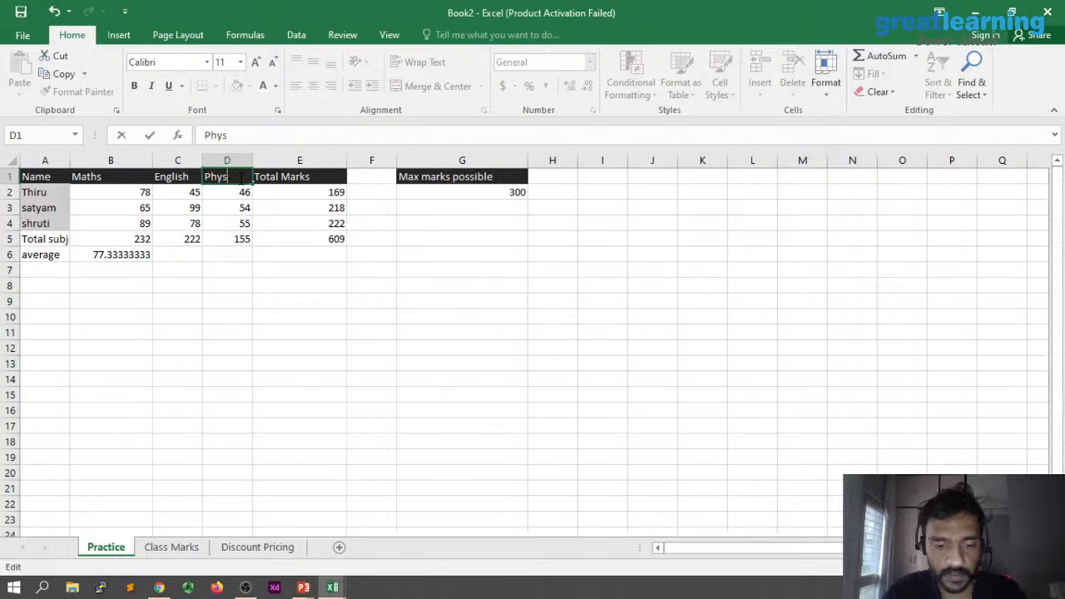
type("ics")
left_click(220, 258)
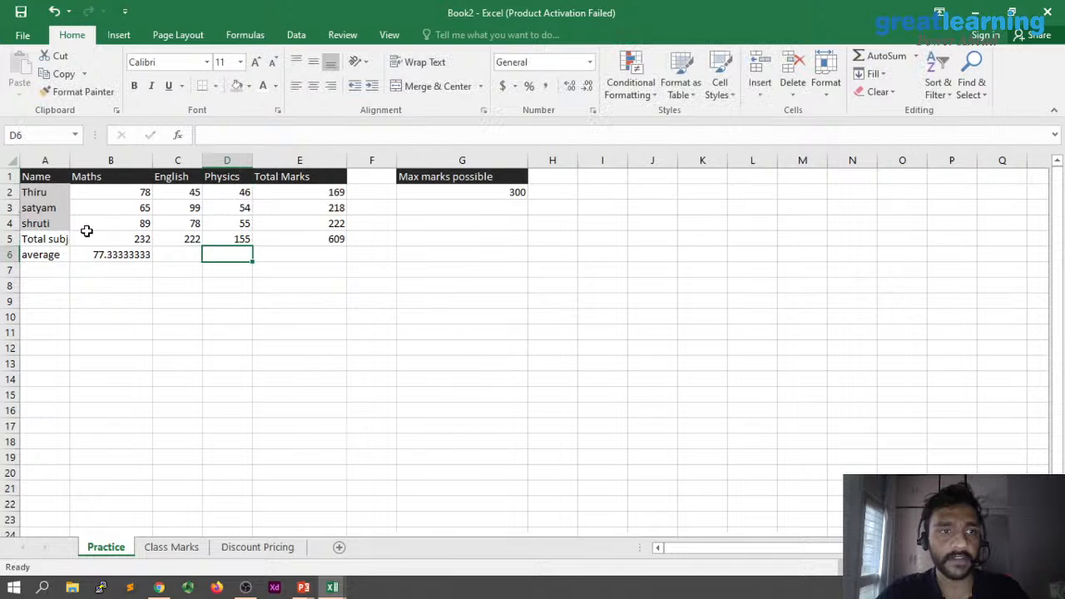
- Fill the average formula from B6 across the row through E6 and check the cell range it uses under Total Marks
left_click(142, 255)
left_click_drag(152, 261, 240, 257)
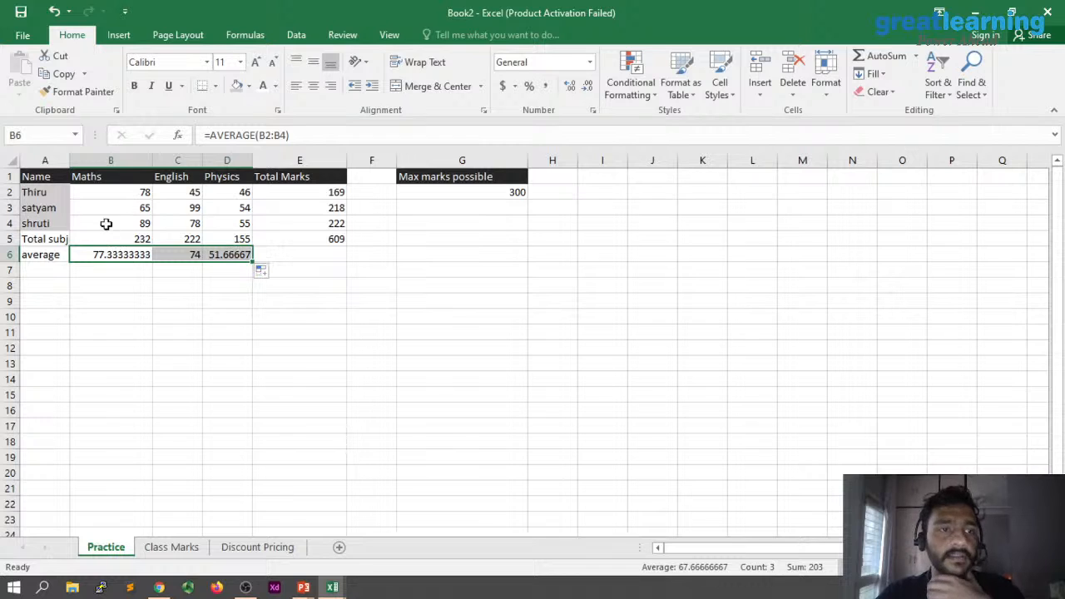
left_click(273, 255)
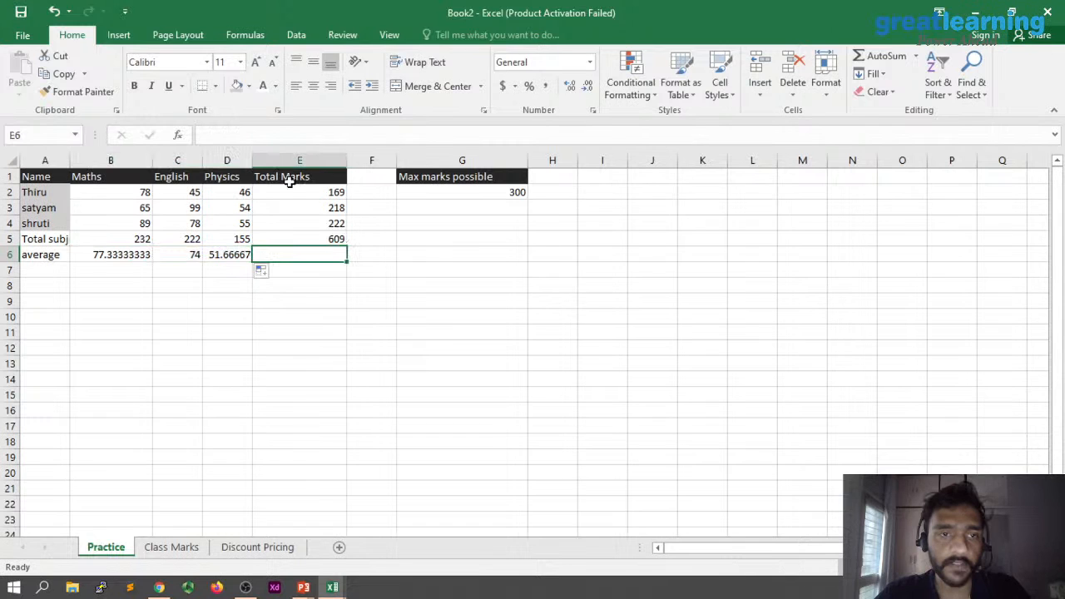
left_click(228, 255)
left_click_drag(252, 262, 311, 264)
double_click(335, 258)
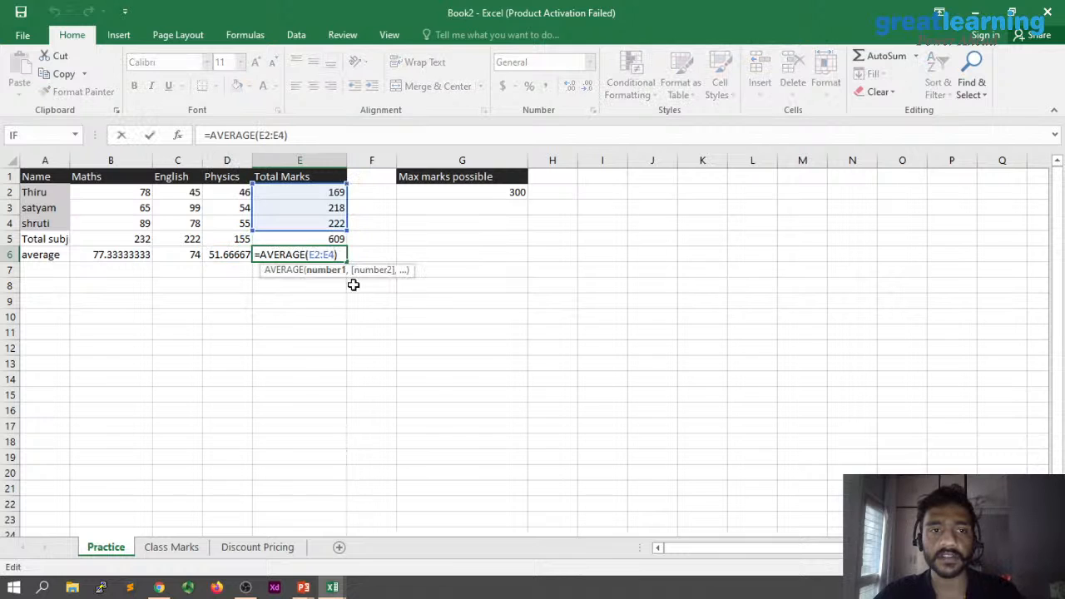
key("Escape")
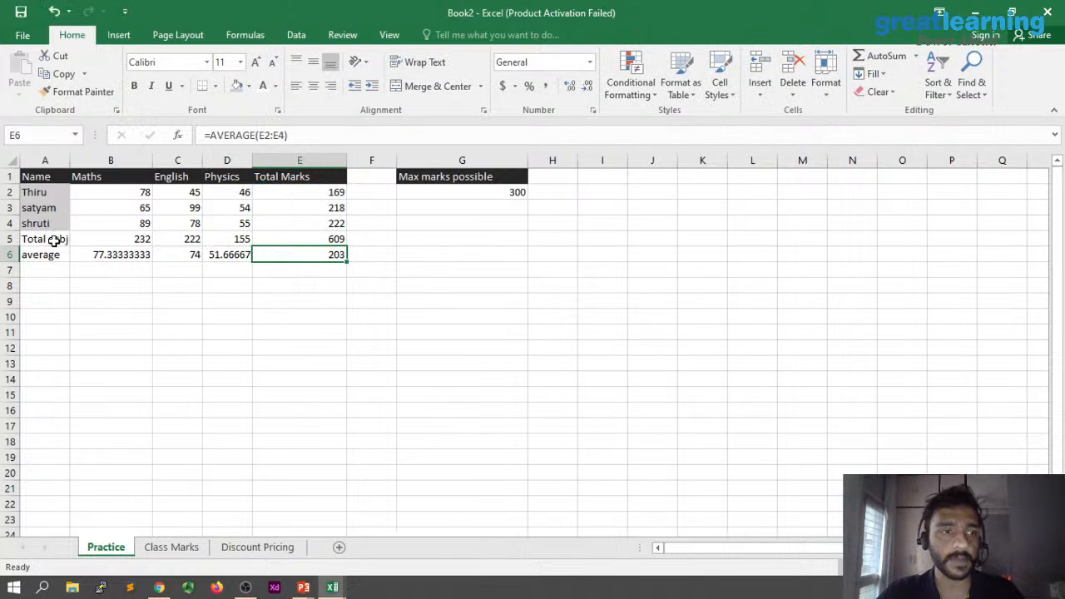
- Shade the average row A6:E6 with the lightest blue theme fill colour
left_click_drag(52, 239, 328, 255)
left_click(329, 253)
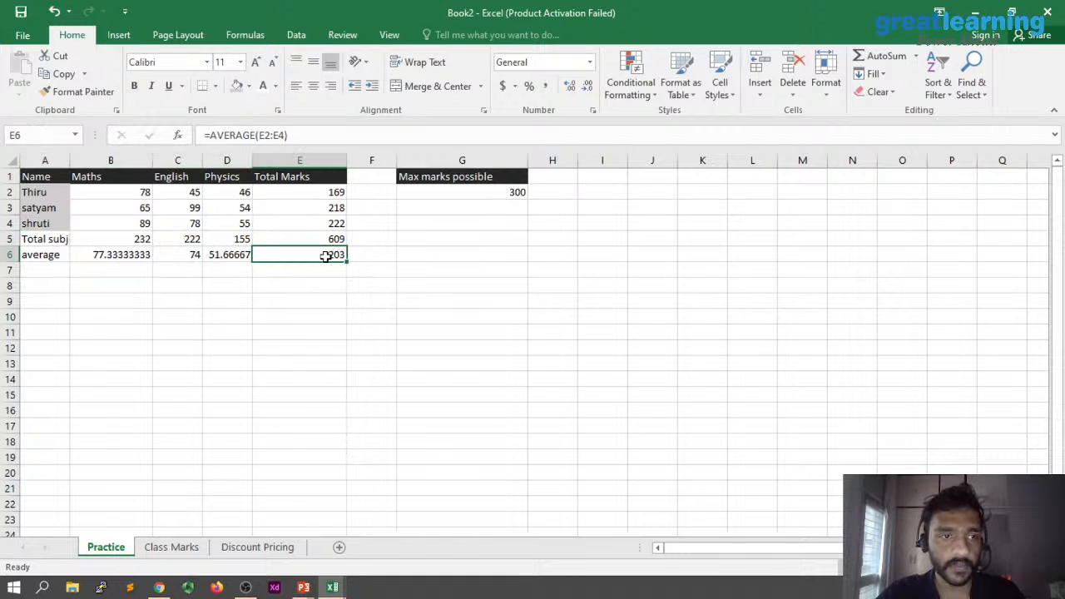
left_click_drag(327, 256, 34, 254)
left_click(248, 85)
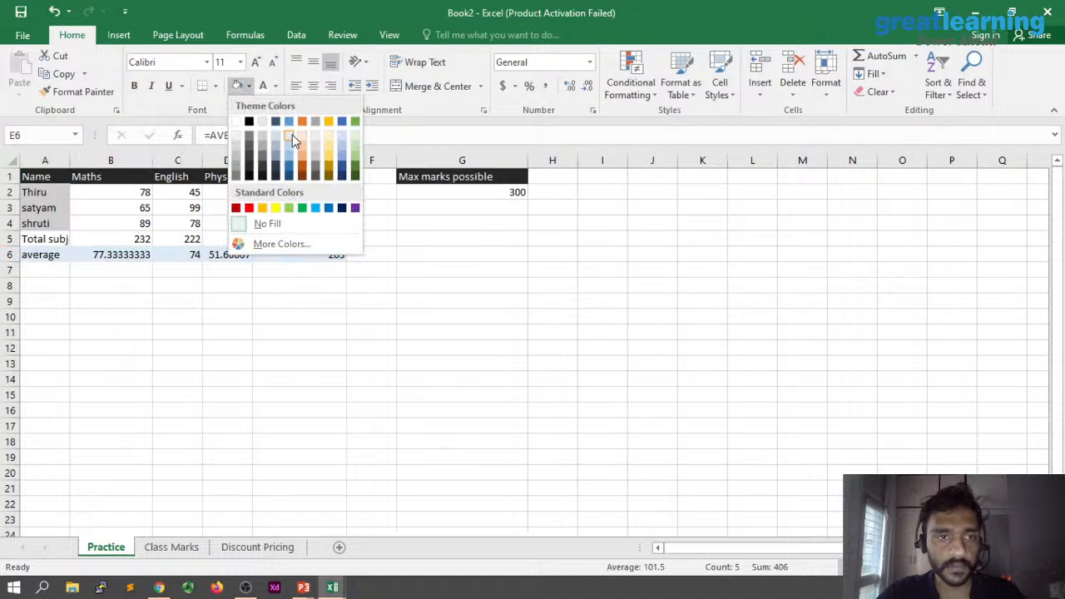
left_click(293, 142)
- Apply a theme fill colour to the subject totals row A5:E5
left_click_drag(34, 239, 329, 239)
left_click(248, 85)
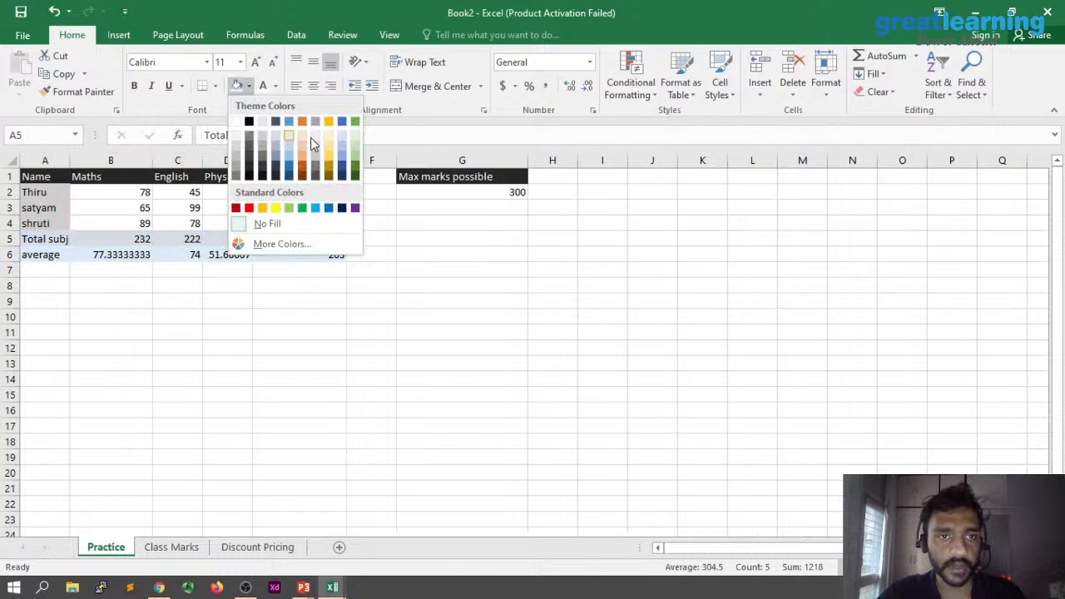
- Fill the Total subj row and the maximum marks value in G2 with light green
left_click(355, 138)
left_click(462, 193)
left_click(275, 85)
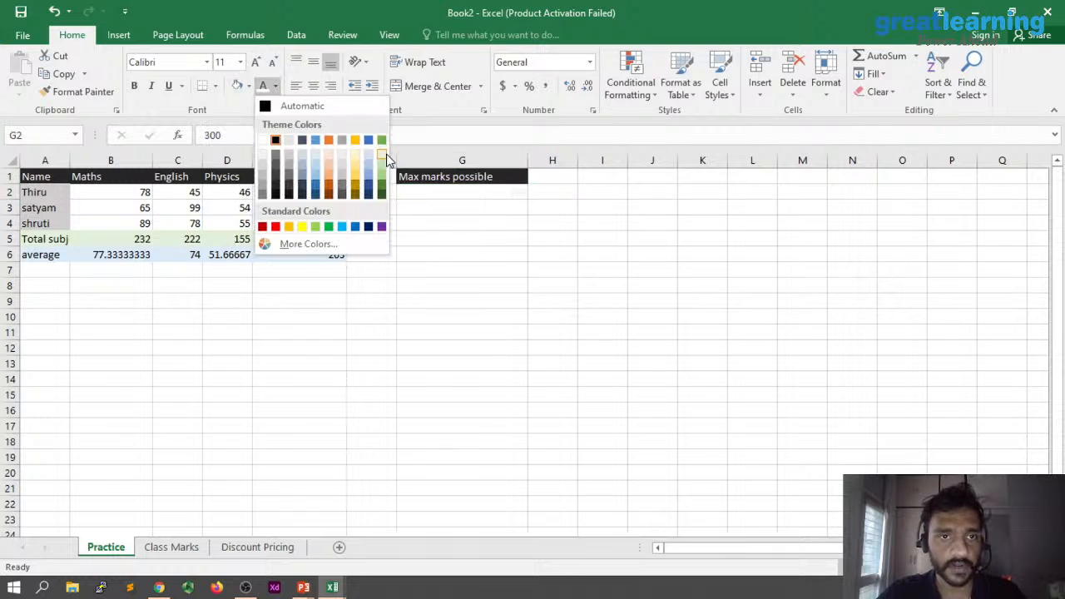
left_click(383, 154)
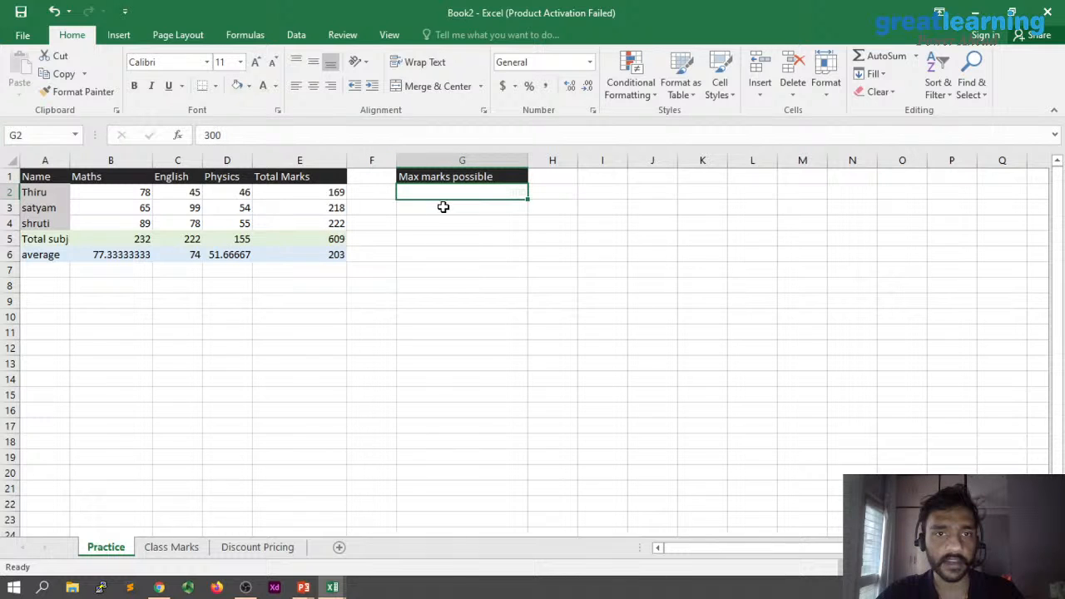
left_click(247, 85)
left_click(358, 138)
left_click(574, 378)
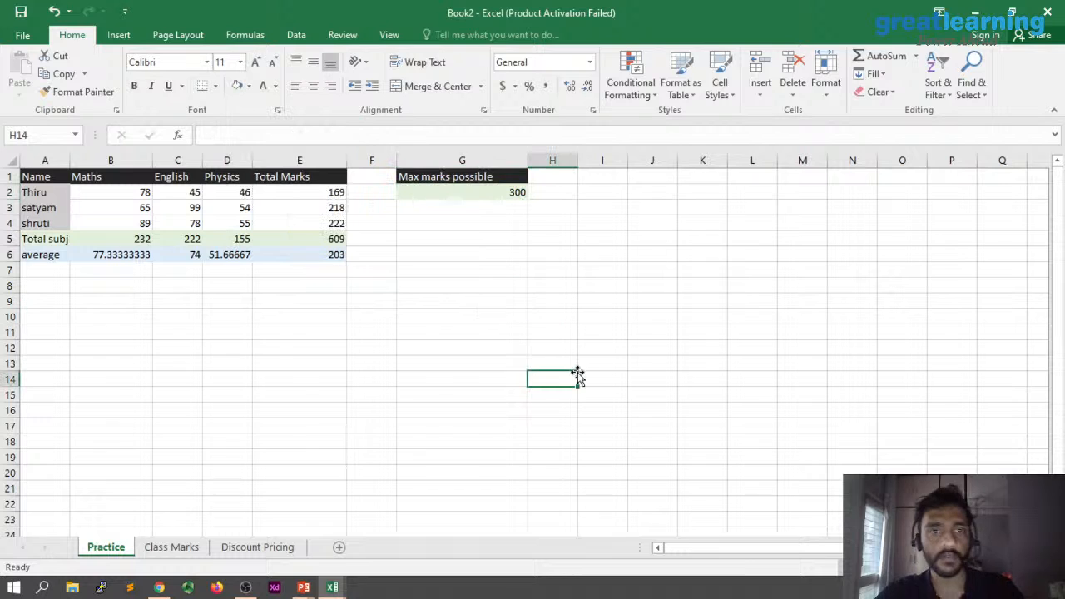
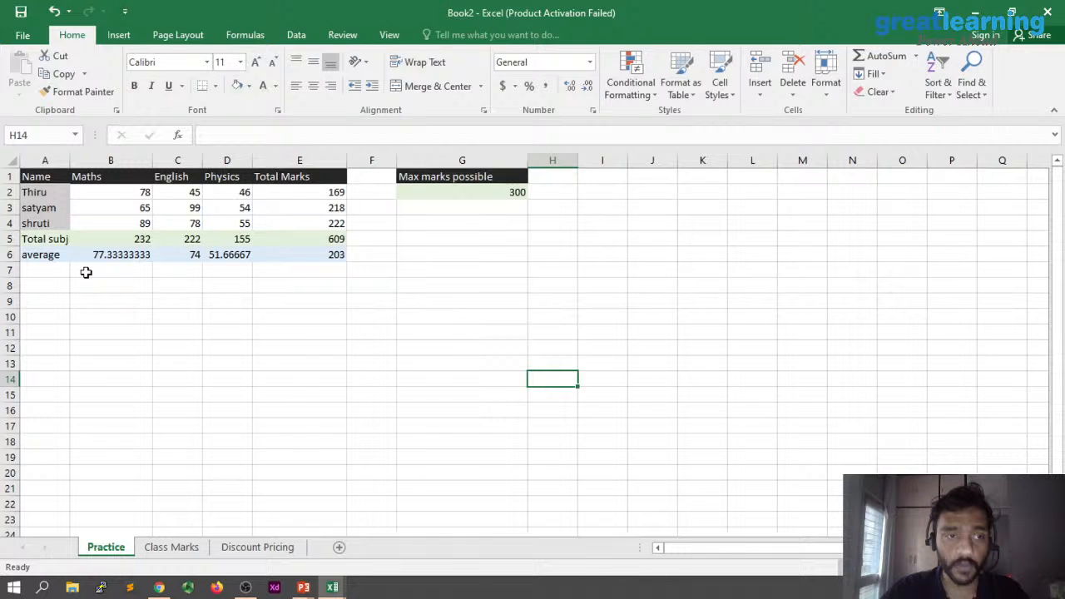
- Widen column F and enter the header Percentage in F1
left_click_drag(398, 160, 488, 163)
left_click(399, 177)
type("Percen")
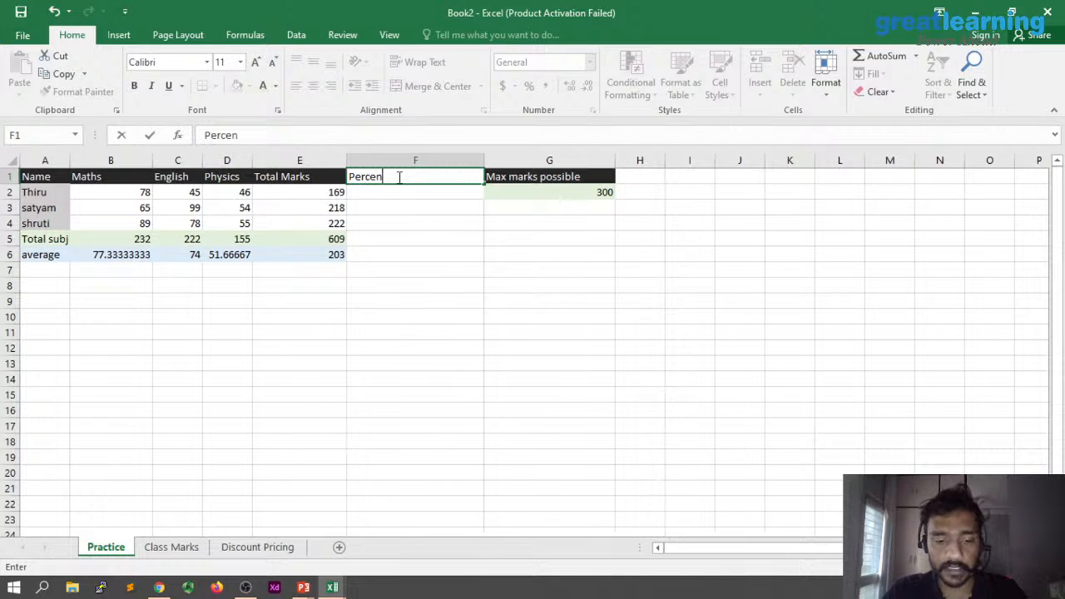
type("tage")
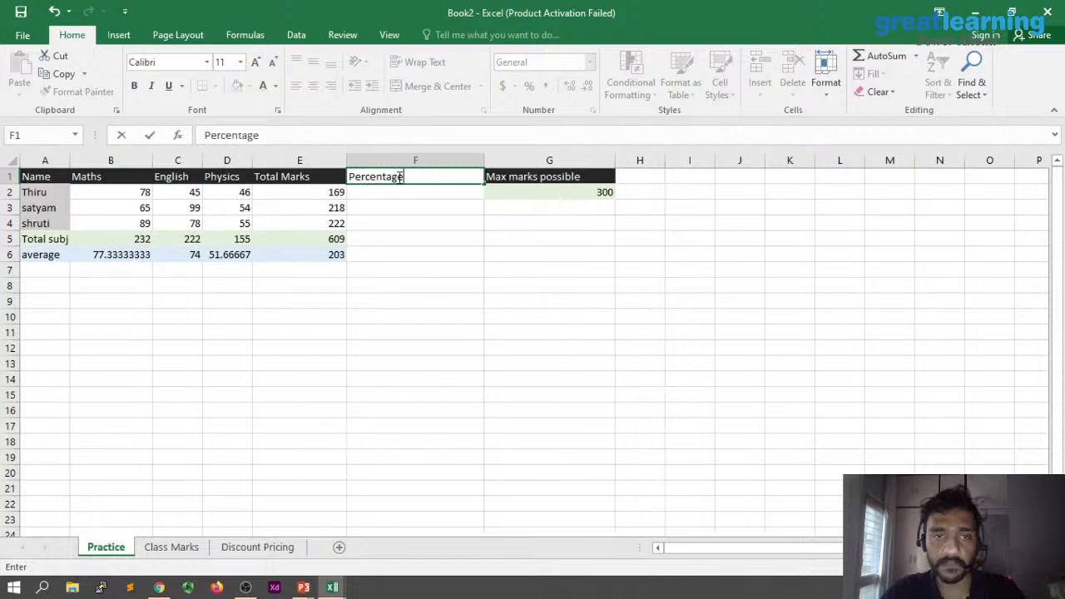
key("Return")
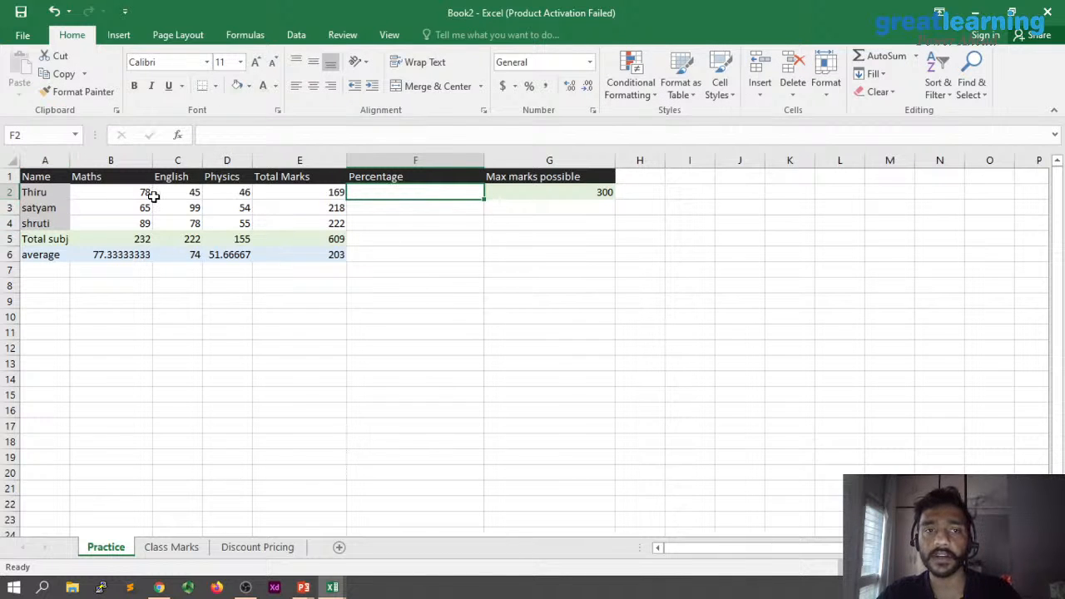
- Enter the formula =E2/G2 in F2 to divide the first student's total by the maximum marks
double_click(448, 193)
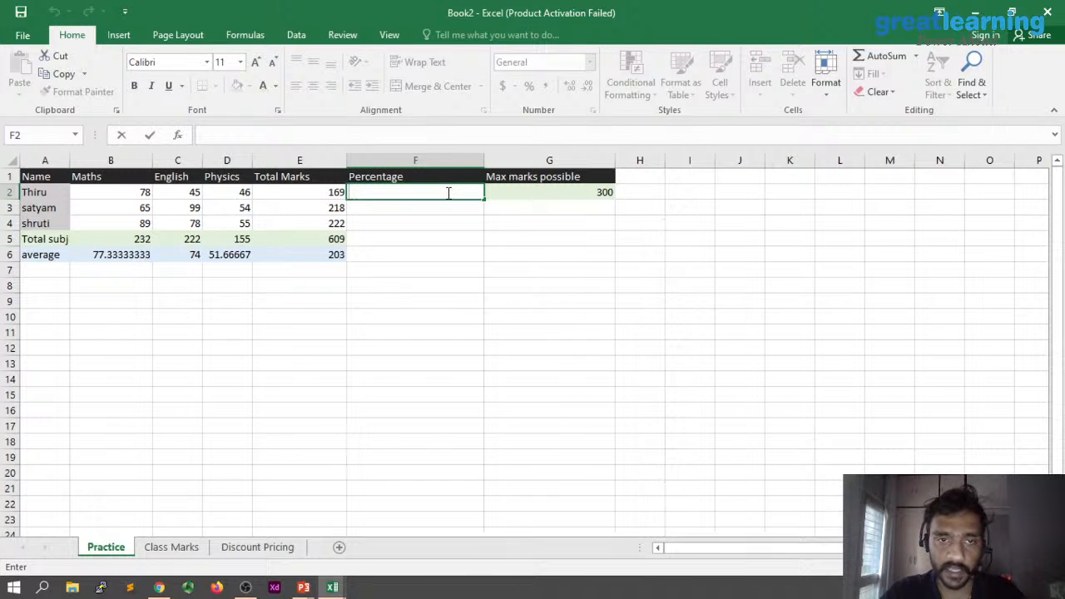
key("Right")
double_click(377, 193)
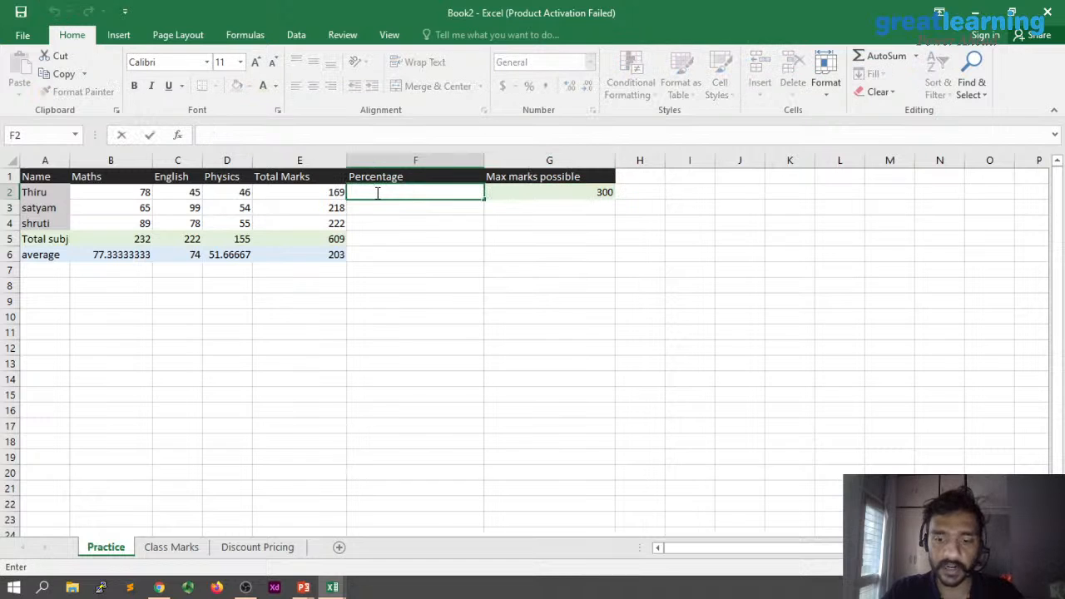
type("=")
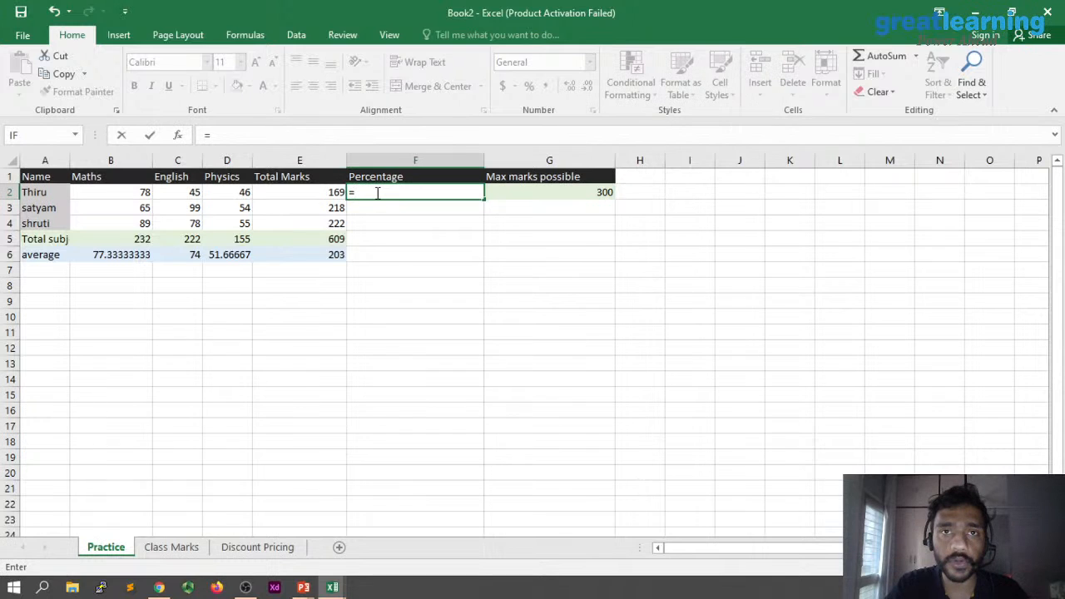
left_click(326, 193)
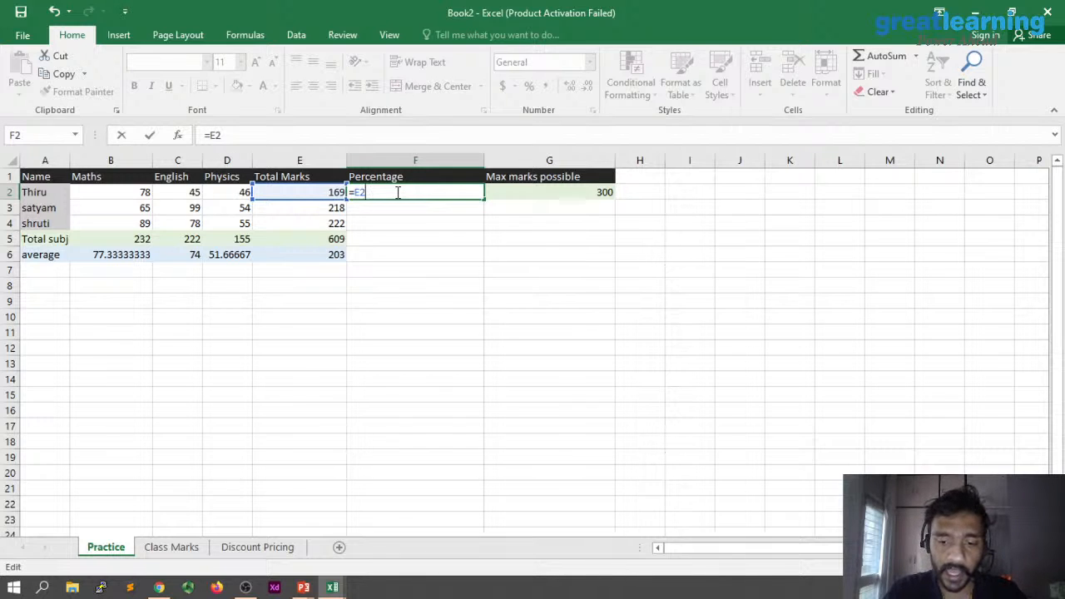
type("/")
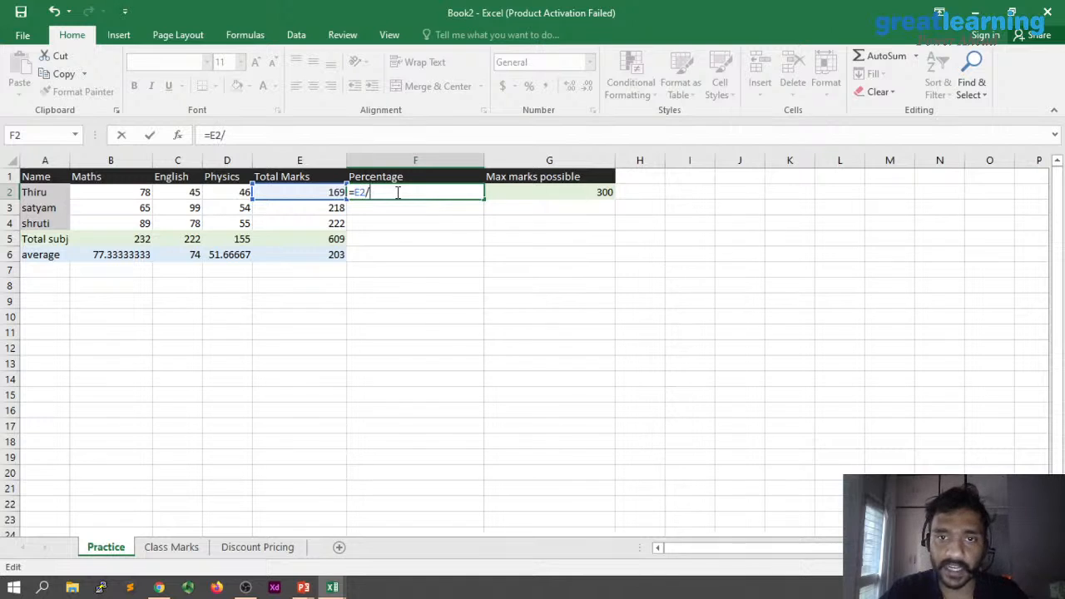
left_click(546, 191)
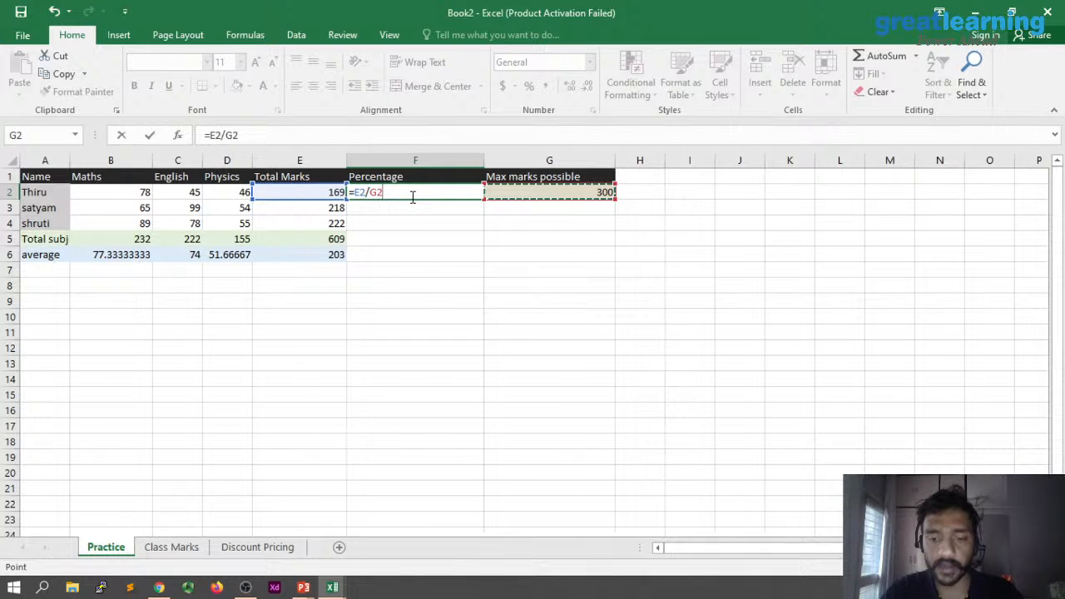
key("Return")
- Change the formula in F2 to =(E2/G2)*100, and try the percent format on it before undoing that format
double_click(402, 192)
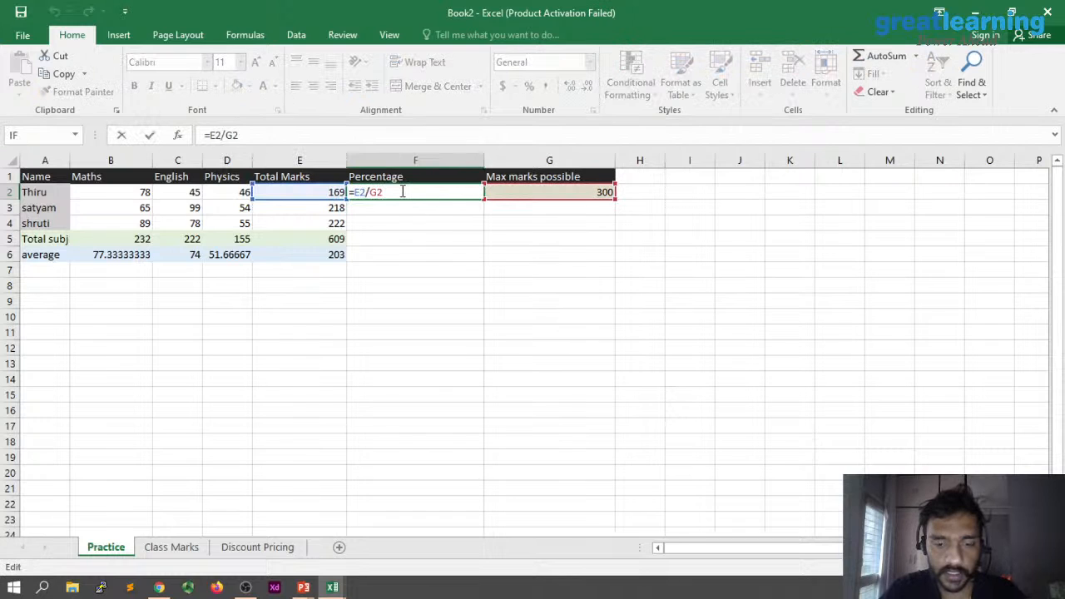
type("(E2/G2")
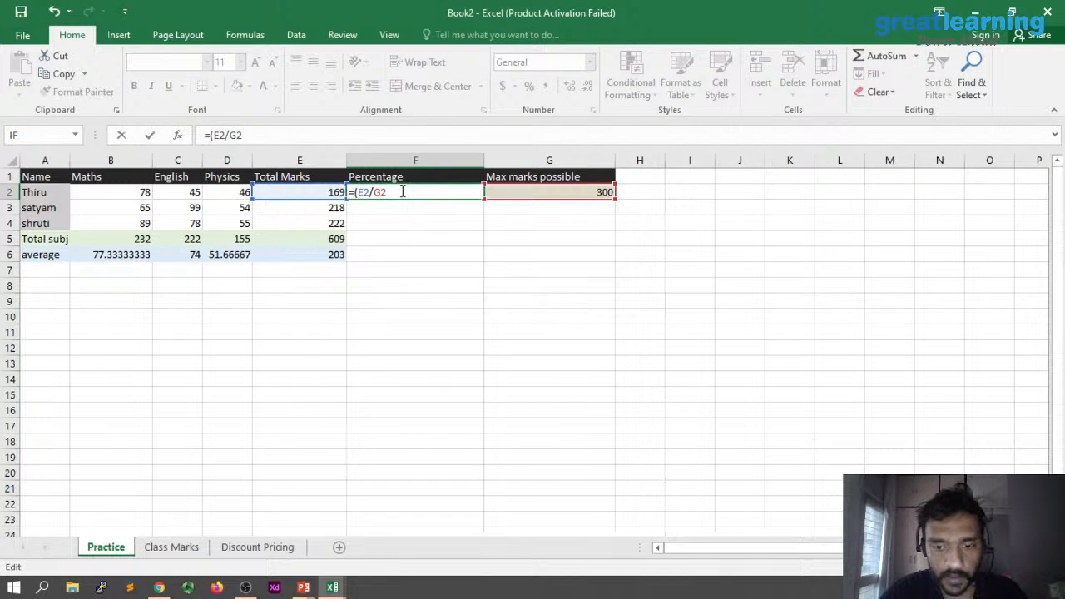
type(")")
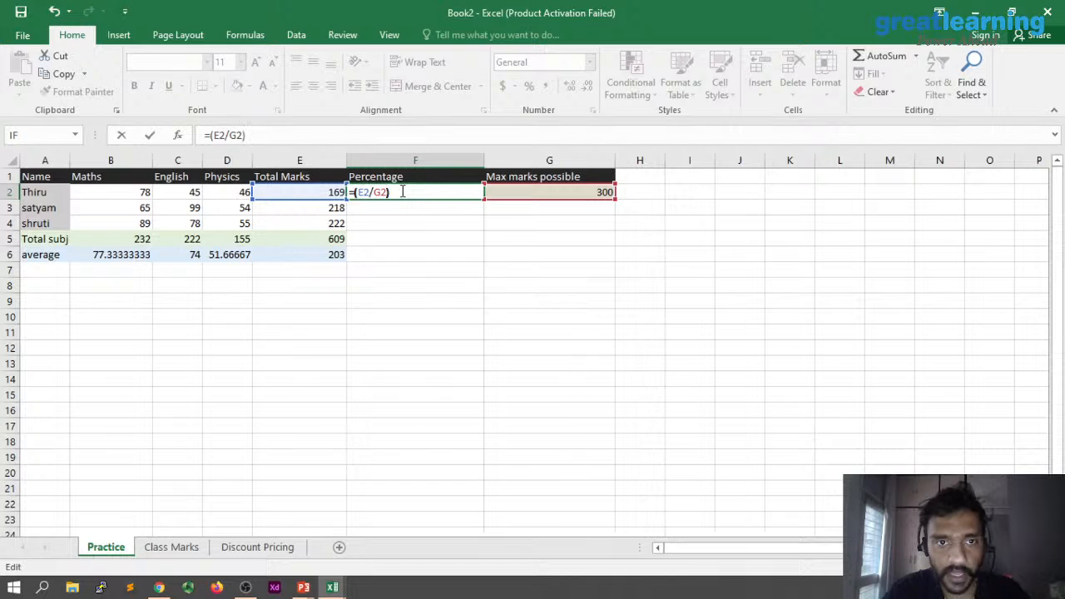
type("*100")
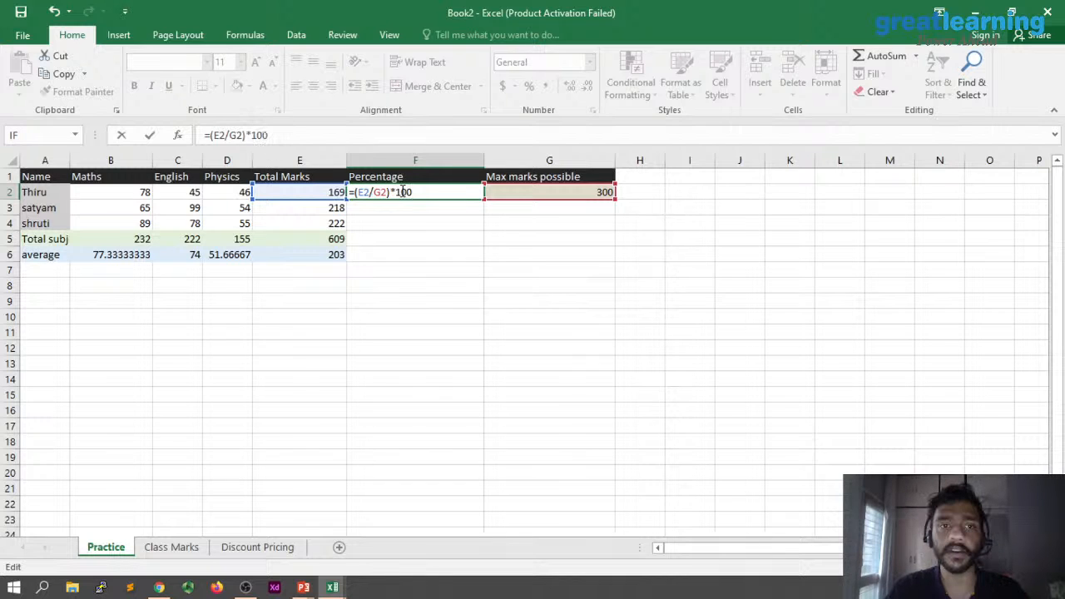
key("ctrl+Return")
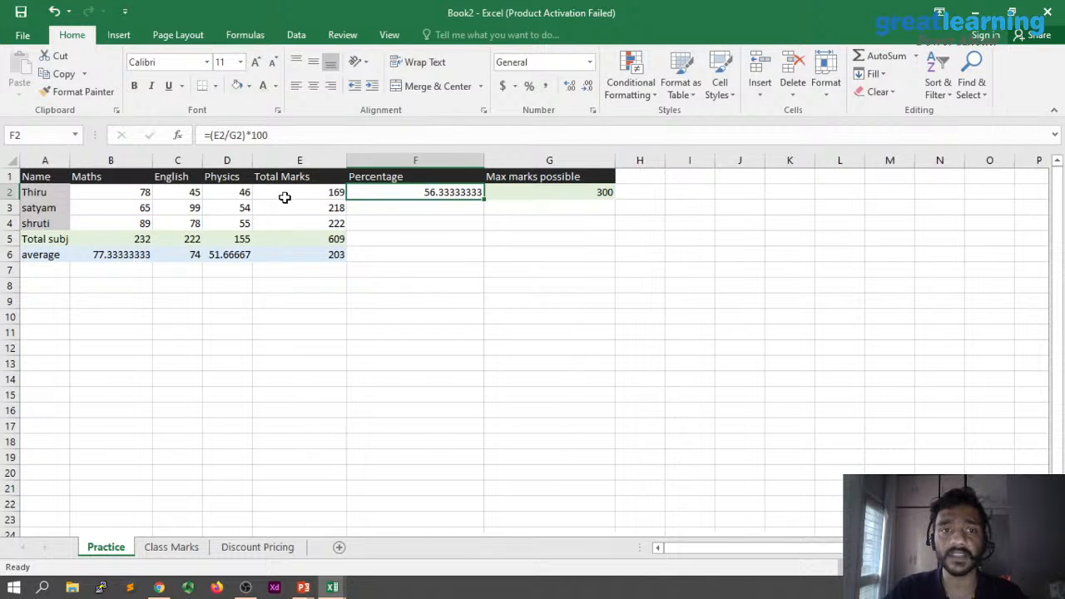
left_click(530, 86)
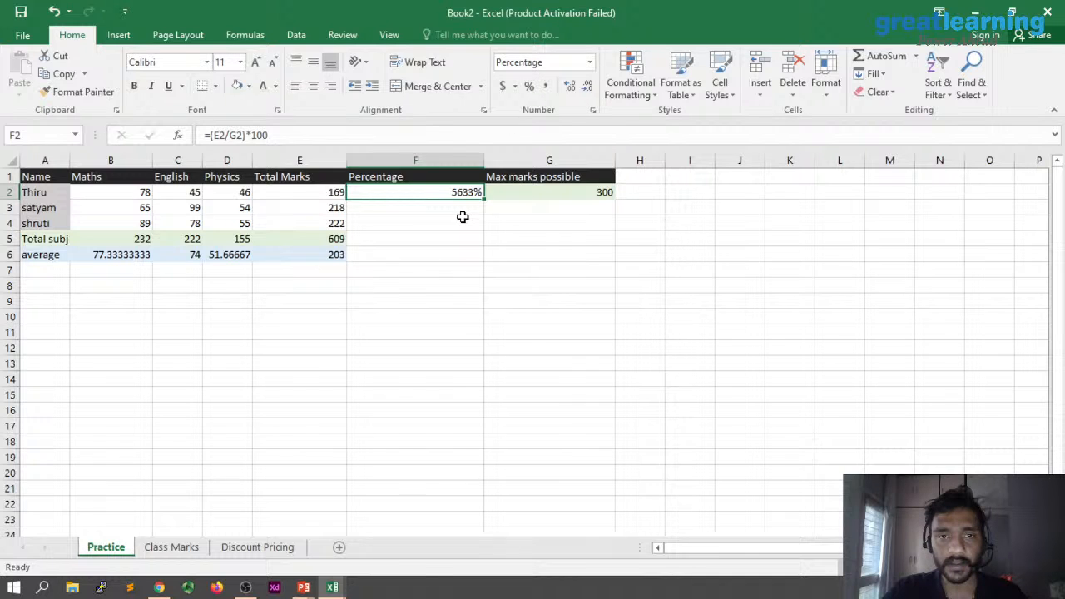
key("ctrl+z")
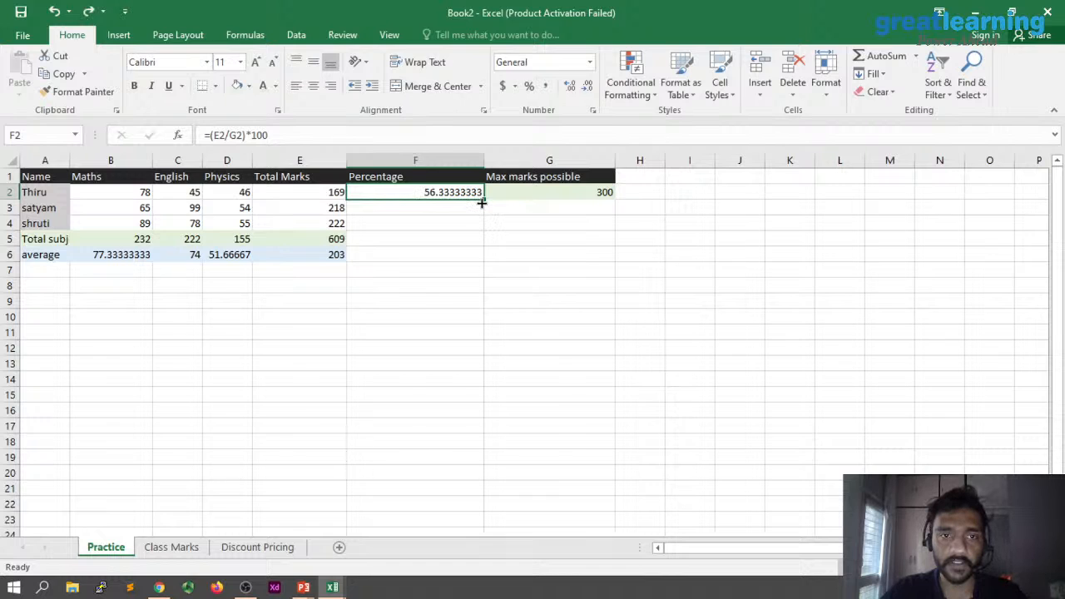
- Fill the F2 percentage formula down to F4 and check the cell references in F3
left_click_drag(482, 200, 474, 225)
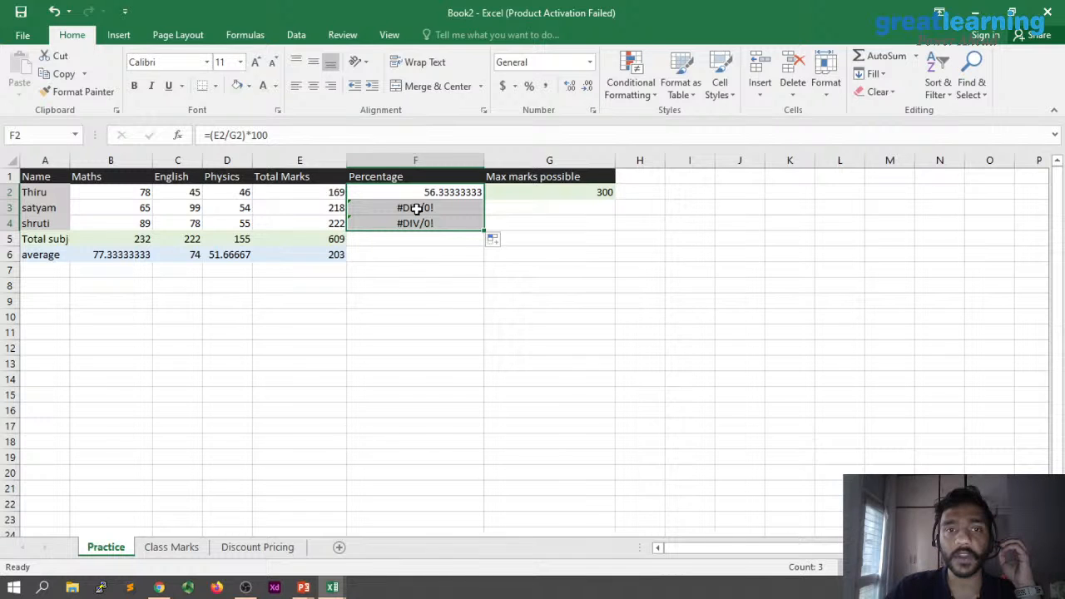
double_click(452, 207)
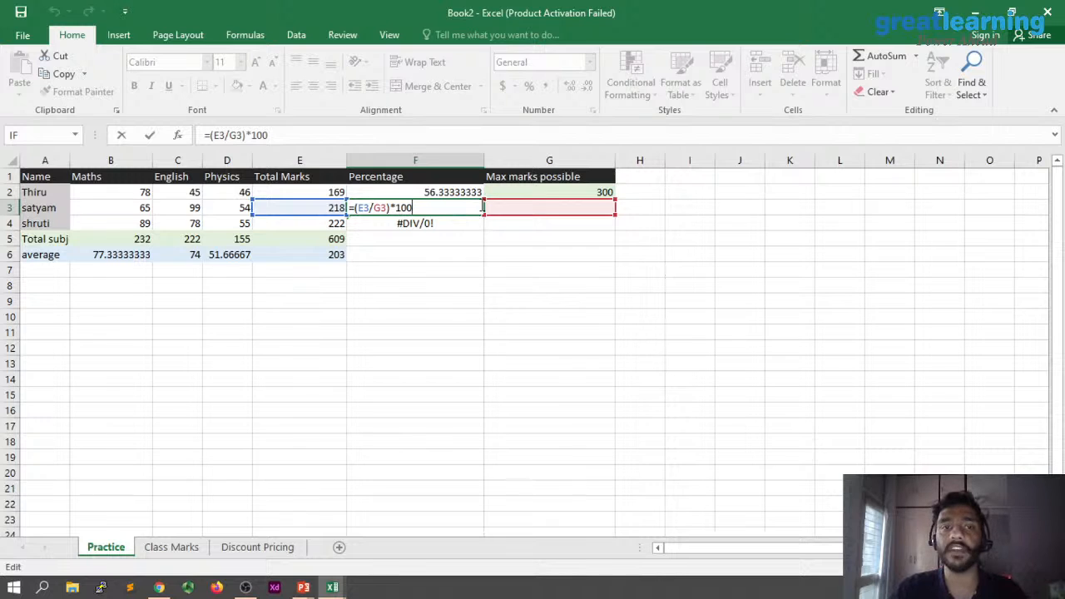
- Make the maximum marks reference absolute in F2 so the formula reads =(E2/$G$2)*100
double_click(410, 192)
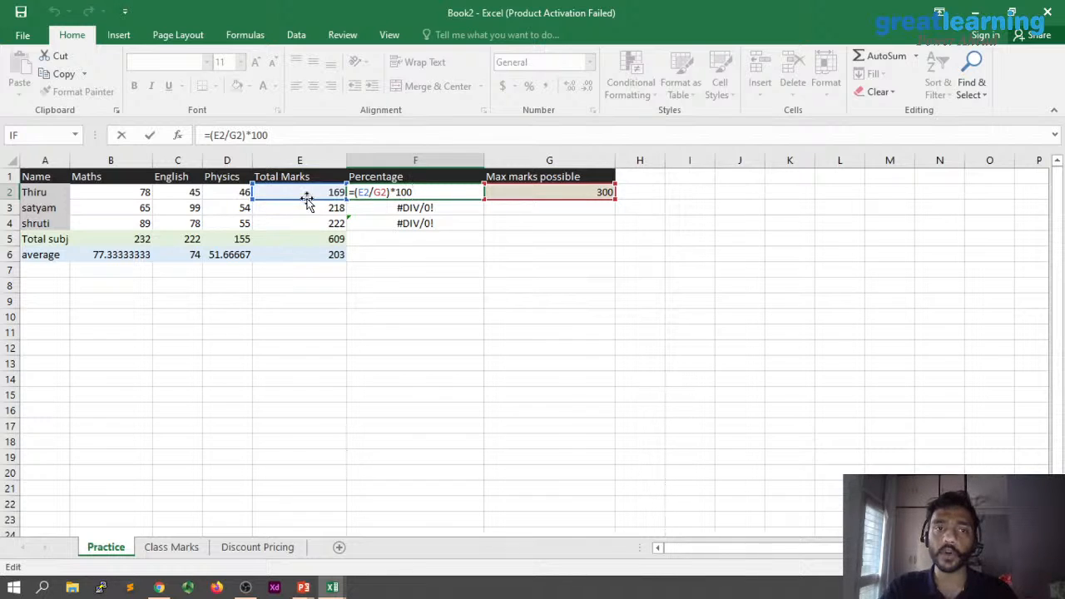
left_click(375, 193)
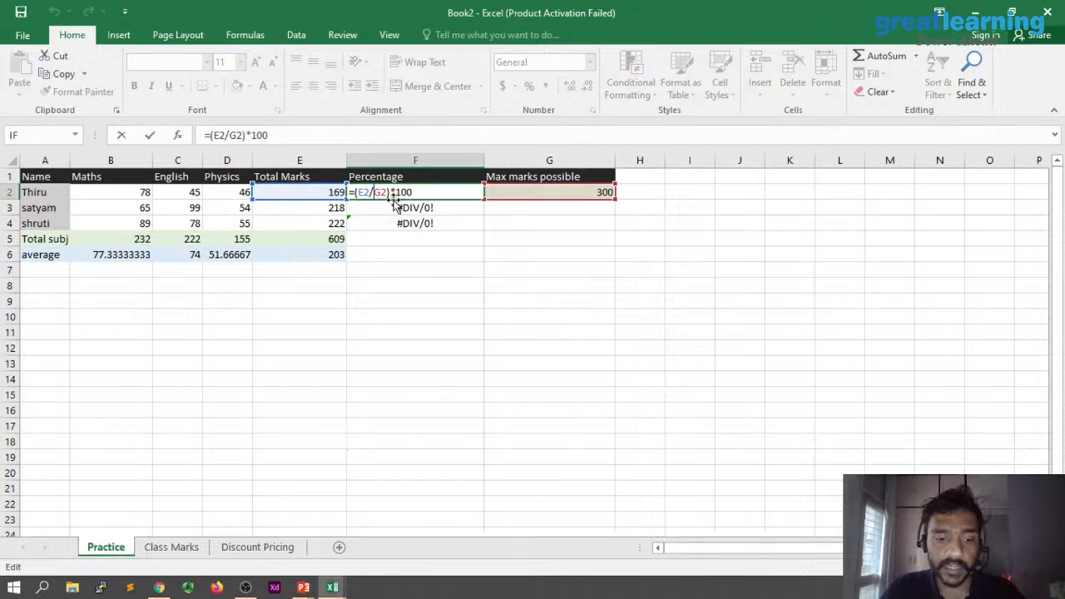
type("$")
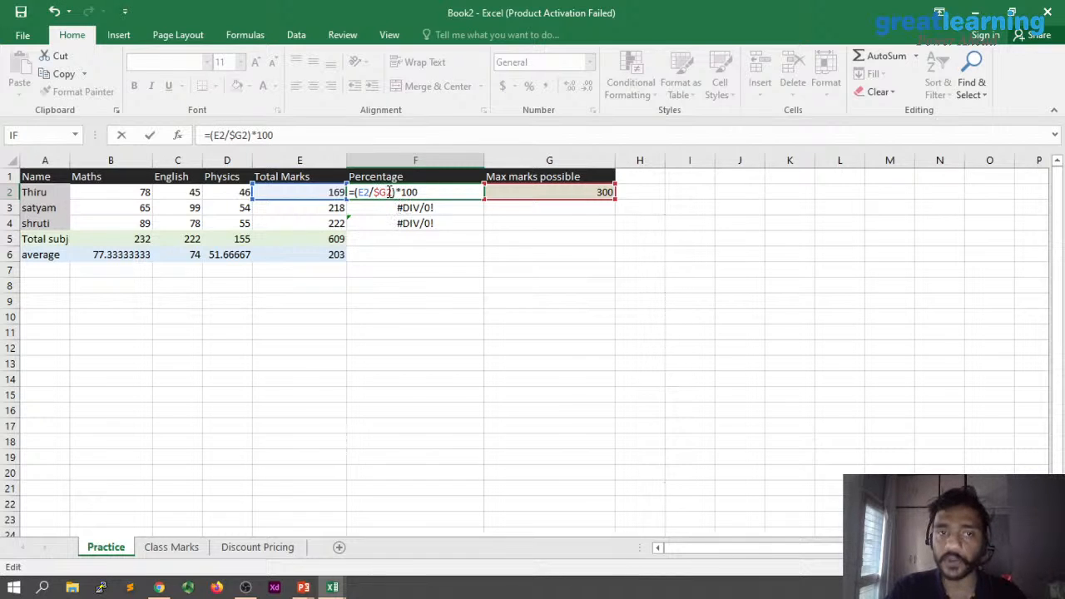
left_click_drag(380, 193, 389, 192)
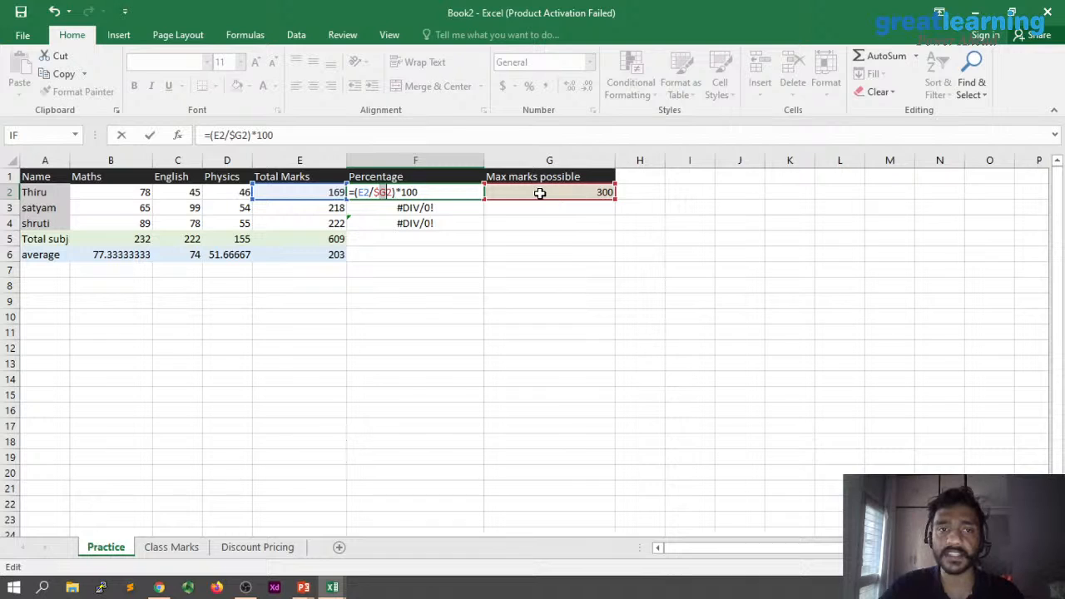
left_click(387, 192)
type("$")
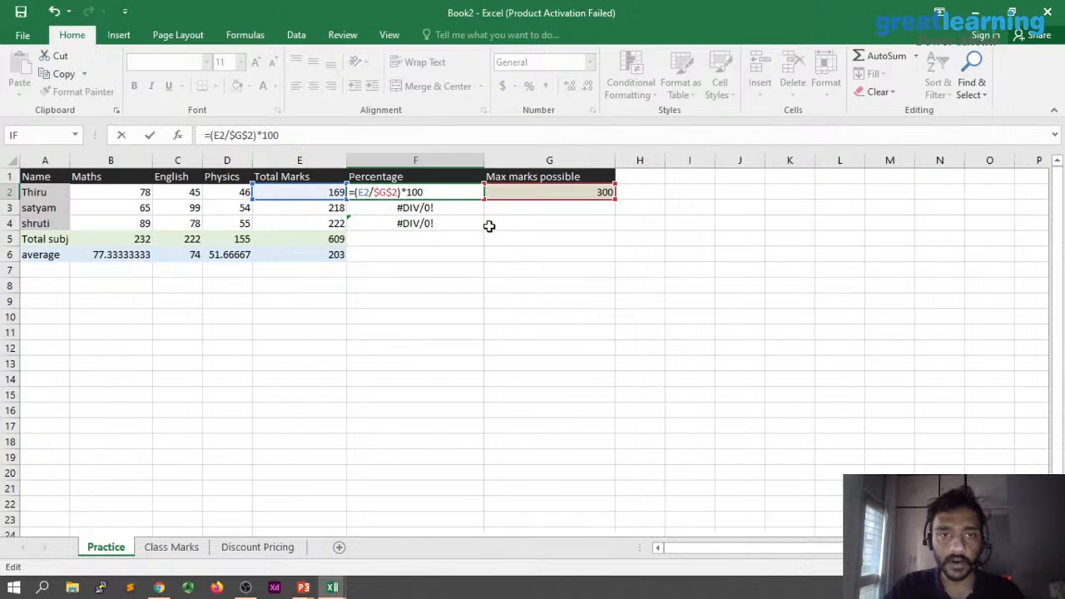
key("Return")
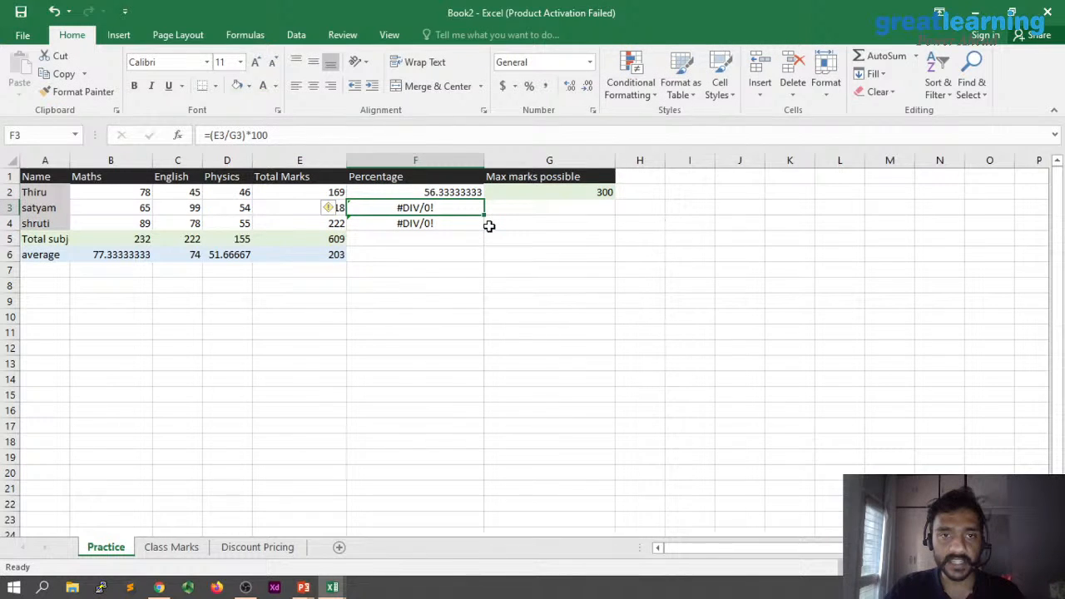
- Fill the absolute-reference formula from F2 down to F4 and check the copied formulas in F3 and F4
left_click(466, 193)
left_click_drag(484, 200, 486, 233)
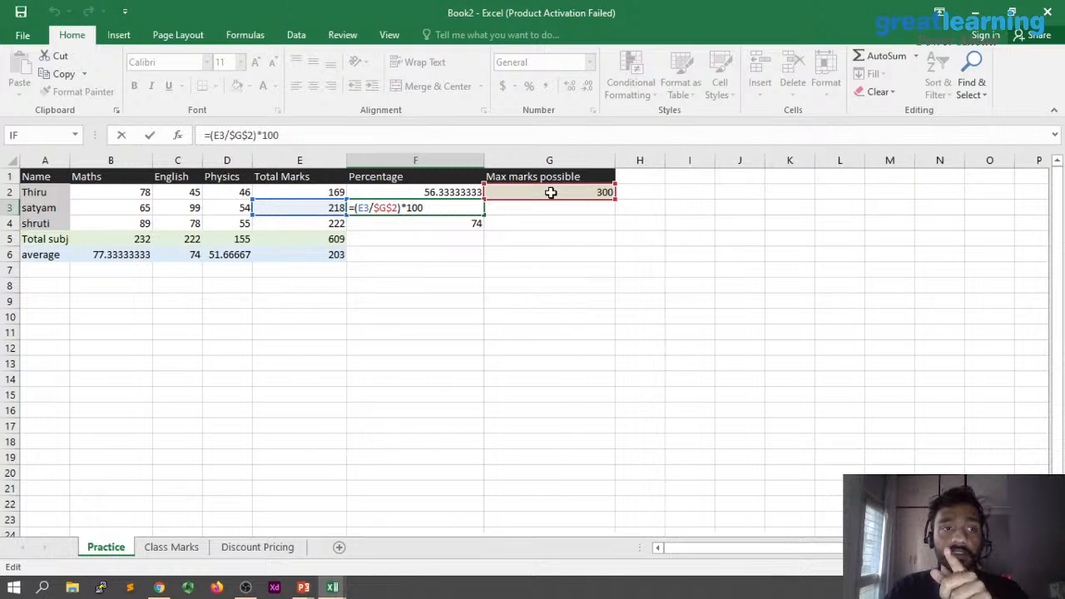
double_click(470, 223)
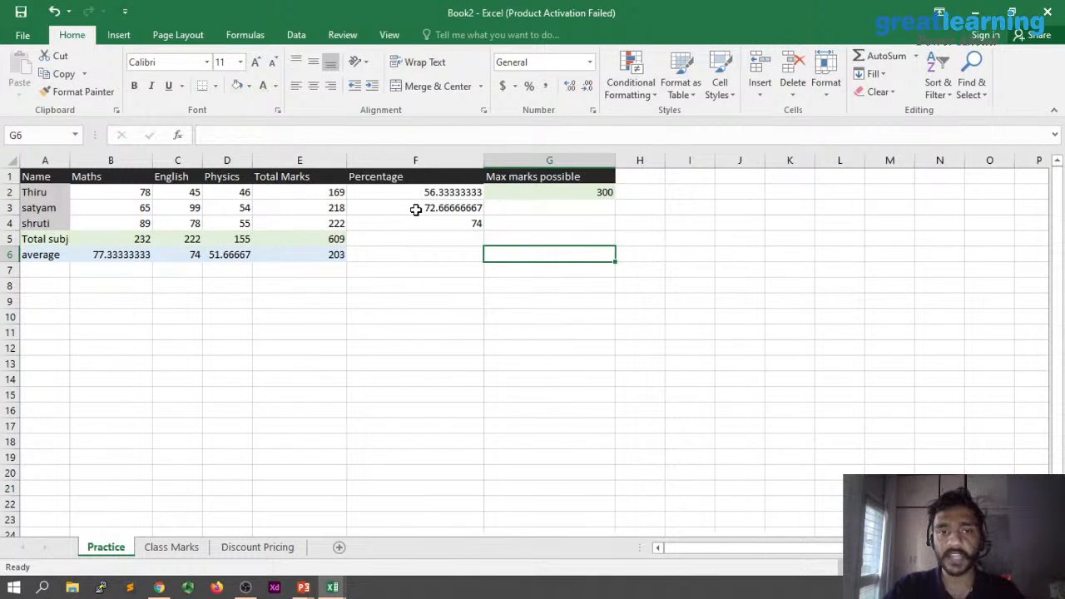
- Copy the maximum marks value of 300 from G2 down to G4
left_click(549, 192)
left_click_drag(615, 200, 612, 235)
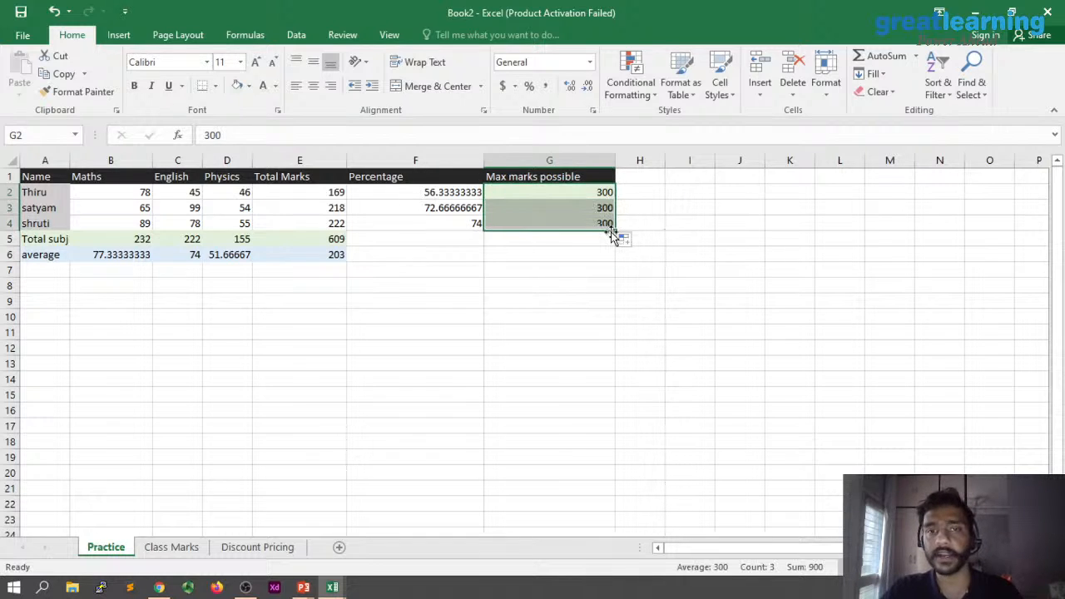
- Change the F2 formula back to the relative form =(E2/G2)*100 and fill it down to F4
left_click(371, 193)
key("F2")
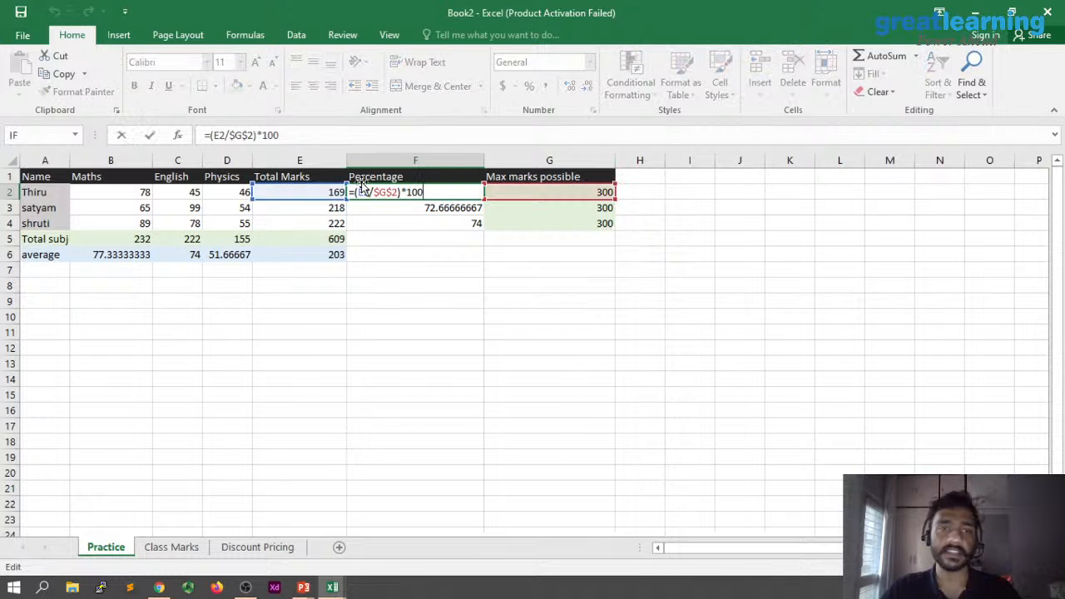
left_click(383, 192)
key("F4")
key("F4")
key("F4")
left_click(351, 237)
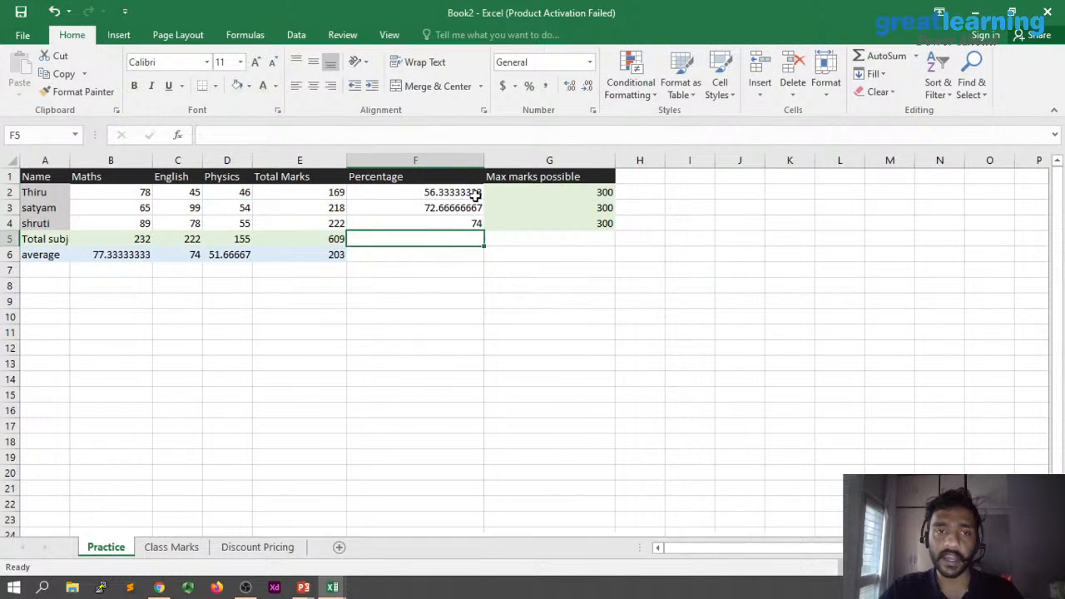
left_click(474, 195)
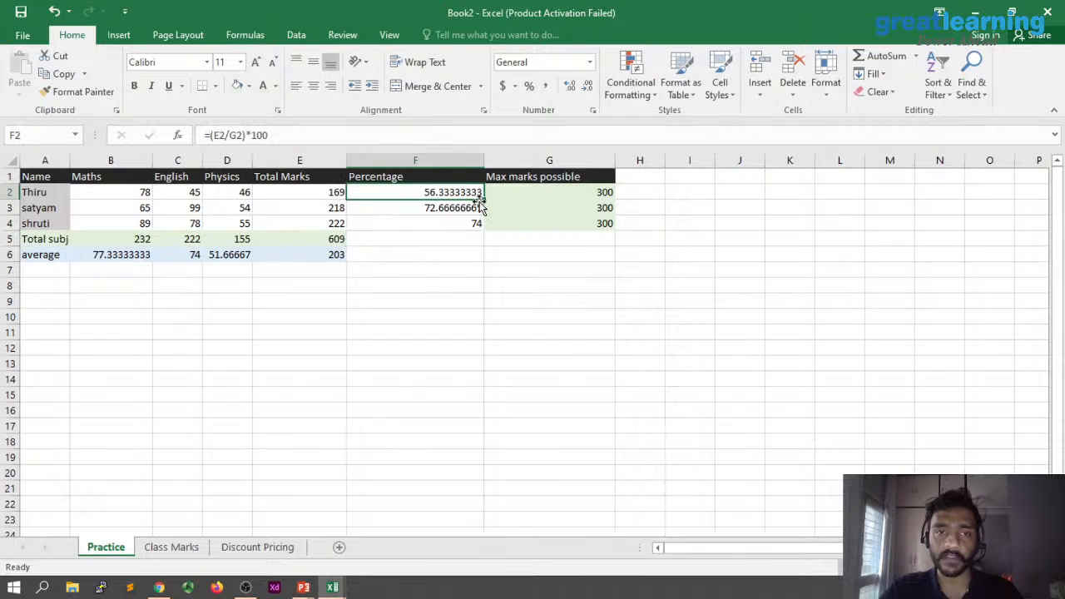
left_click_drag(482, 200, 483, 230)
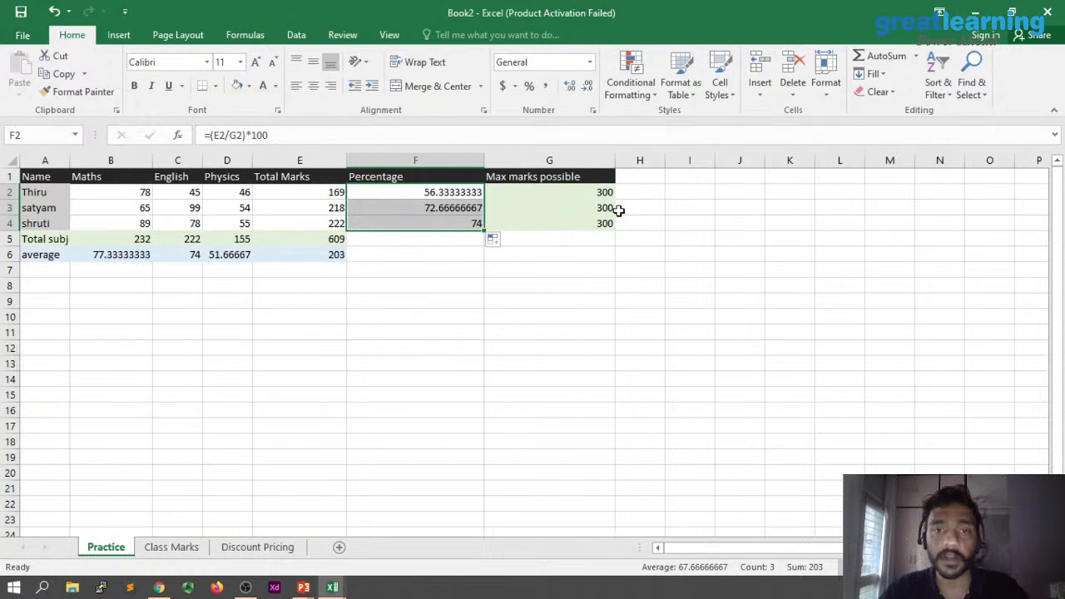
- Widen column H and enter the heading Pass or Fail in H1
left_click_drag(668, 163, 725, 163)
left_click(680, 178)
type("Pass")
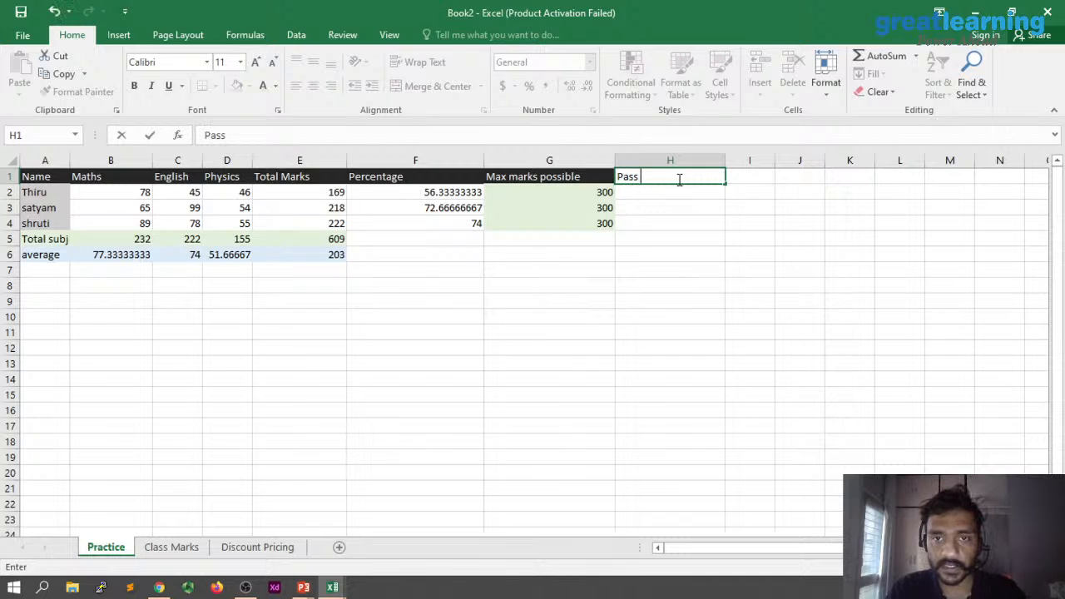
type(" or Fail")
key("Return")
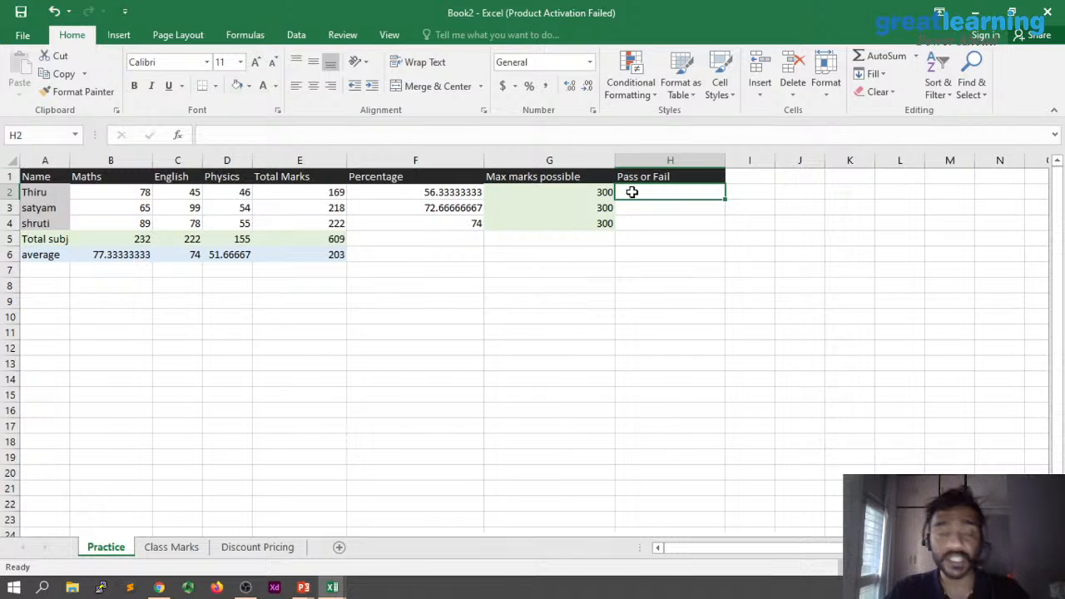
- Insert an IF function in H2 with the logical test F2<70
left_click(245, 35)
left_click(190, 76)
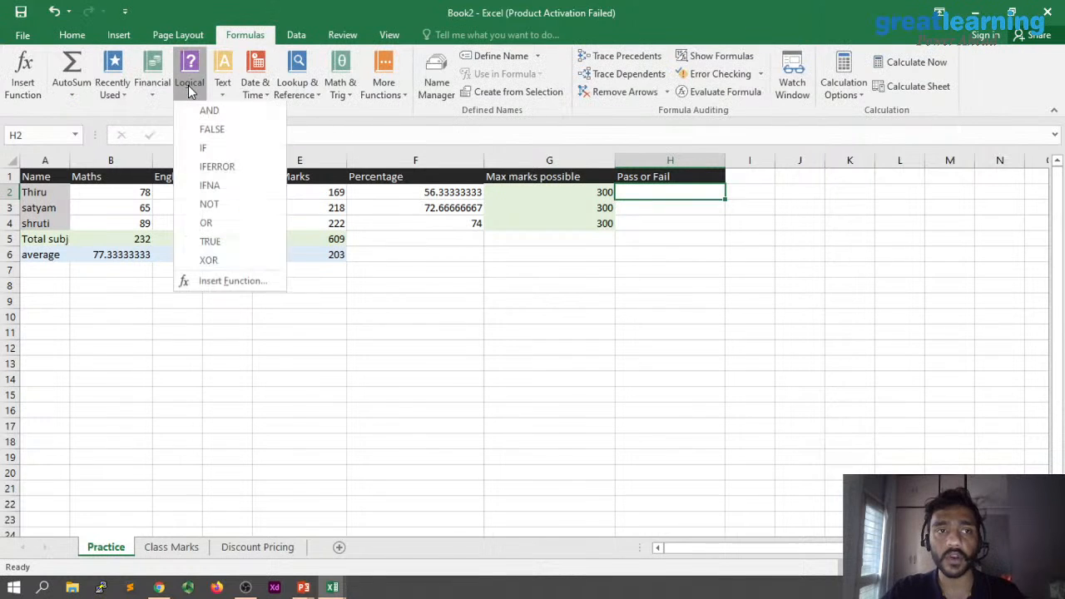
left_click(212, 150)
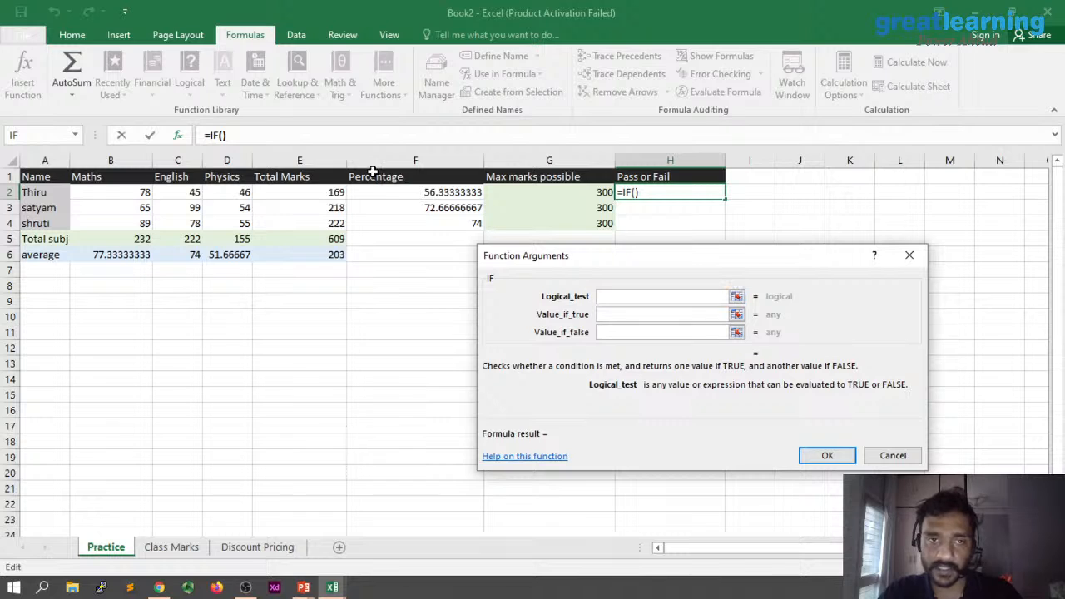
left_click(422, 195)
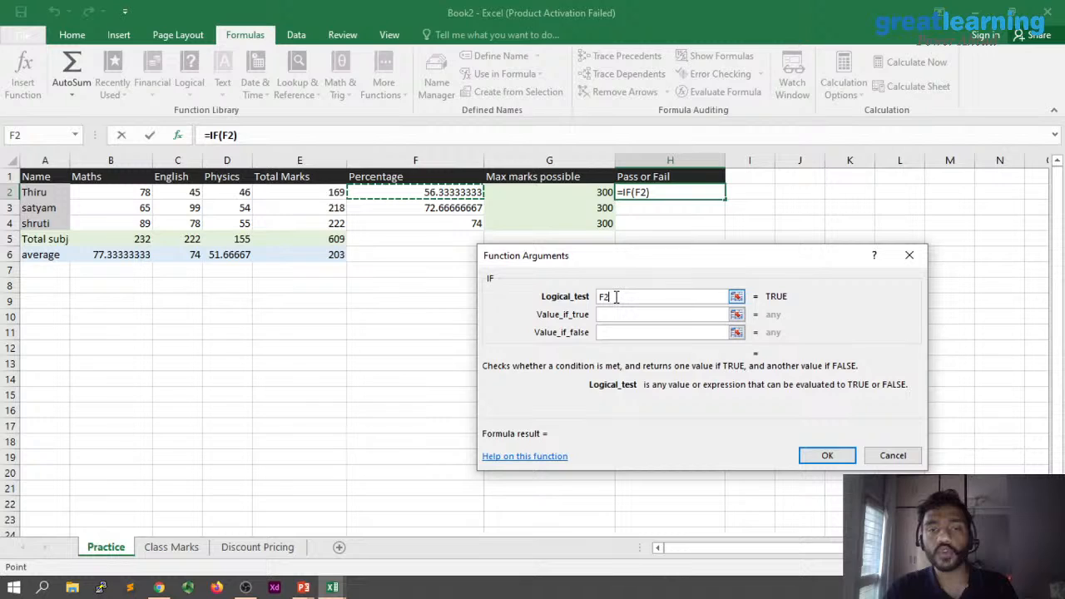
type("<70")
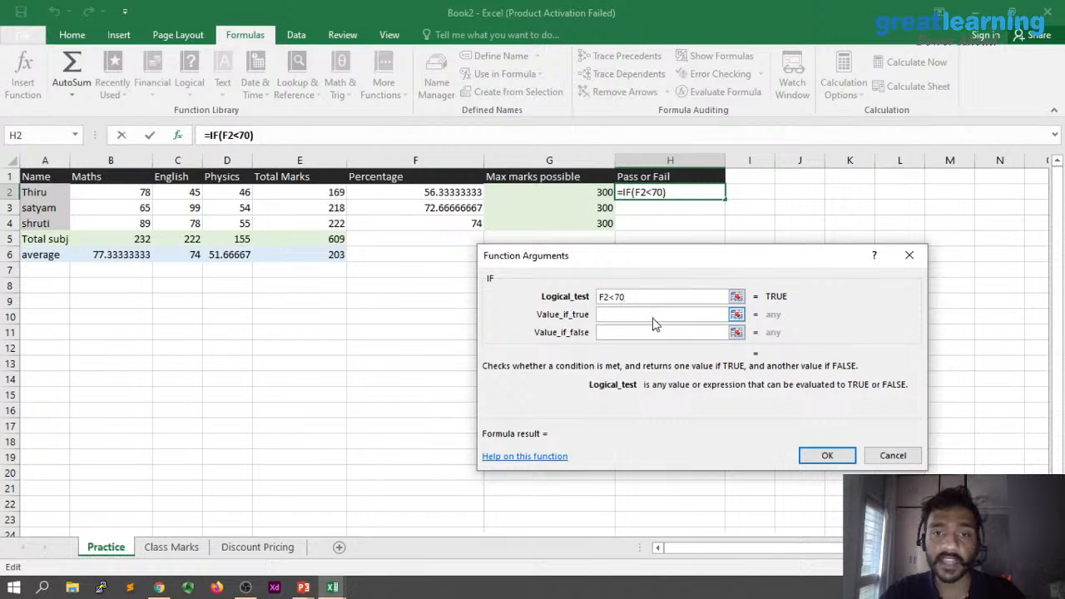
- Make the H2 IF function return "FAIL" when true and "PASS" when false, and fill it down to H4
left_click(692, 316)
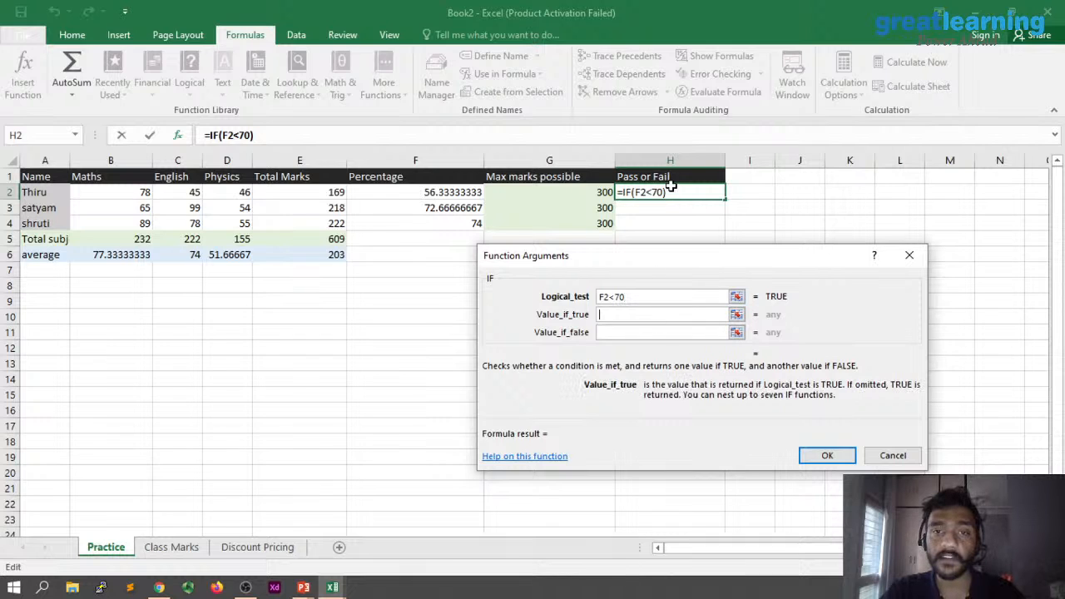
type("FA")
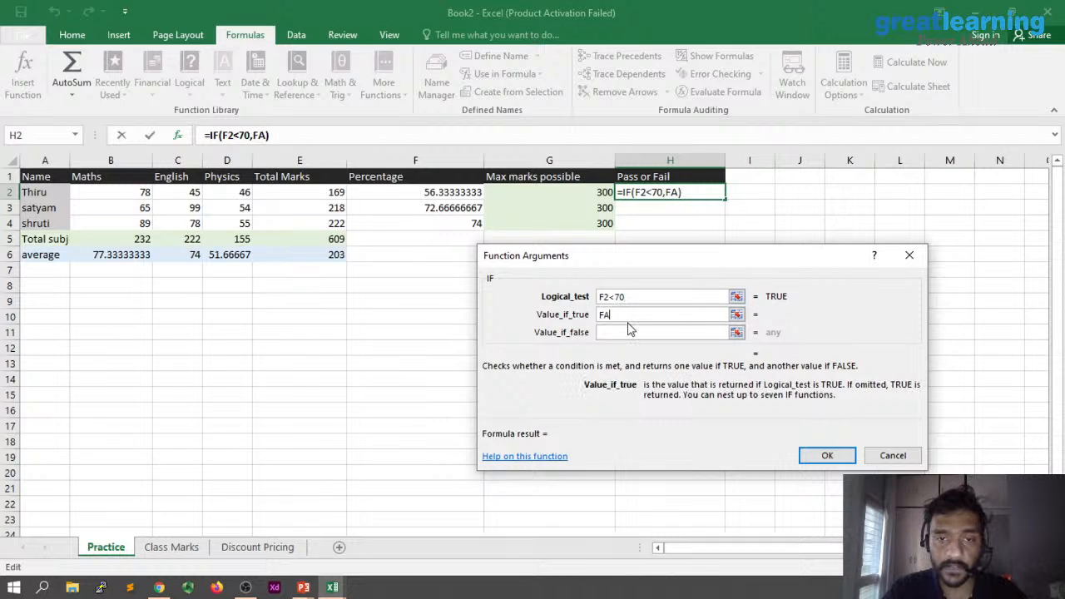
type("IL")
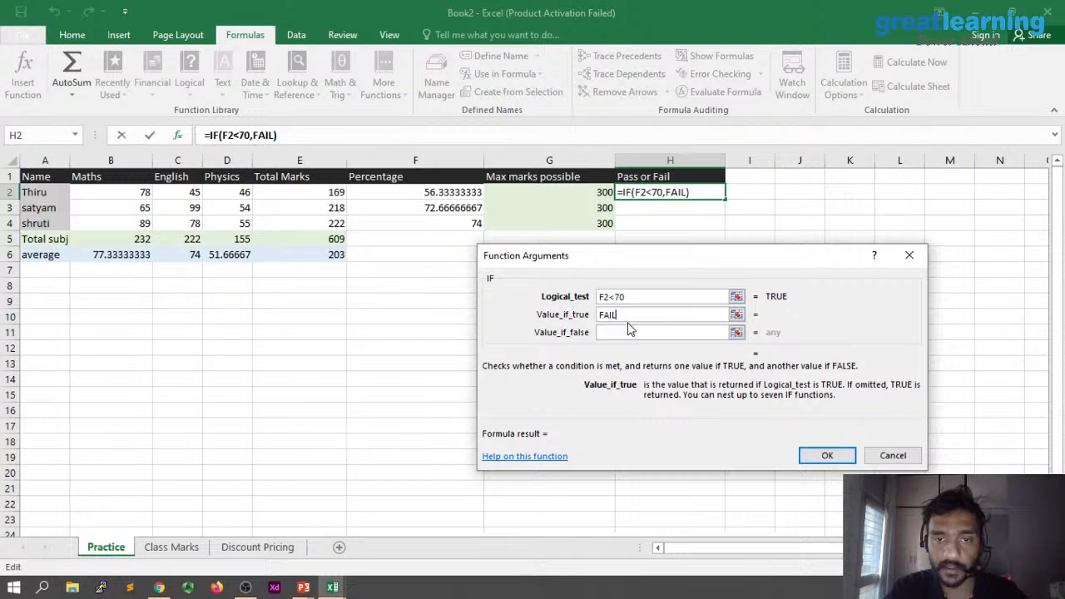
left_click(619, 332)
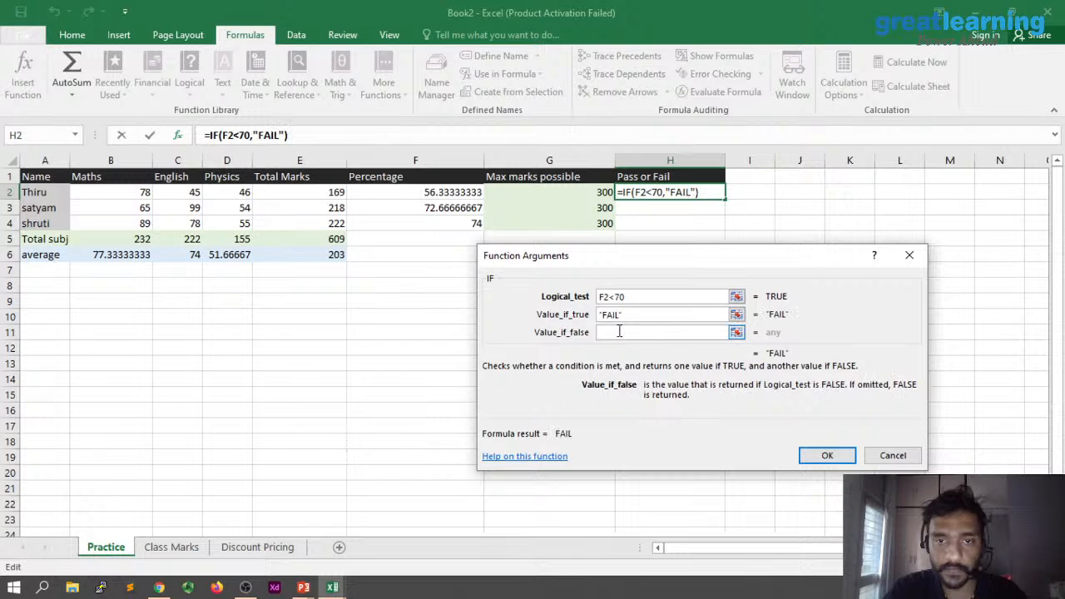
type("PASS")
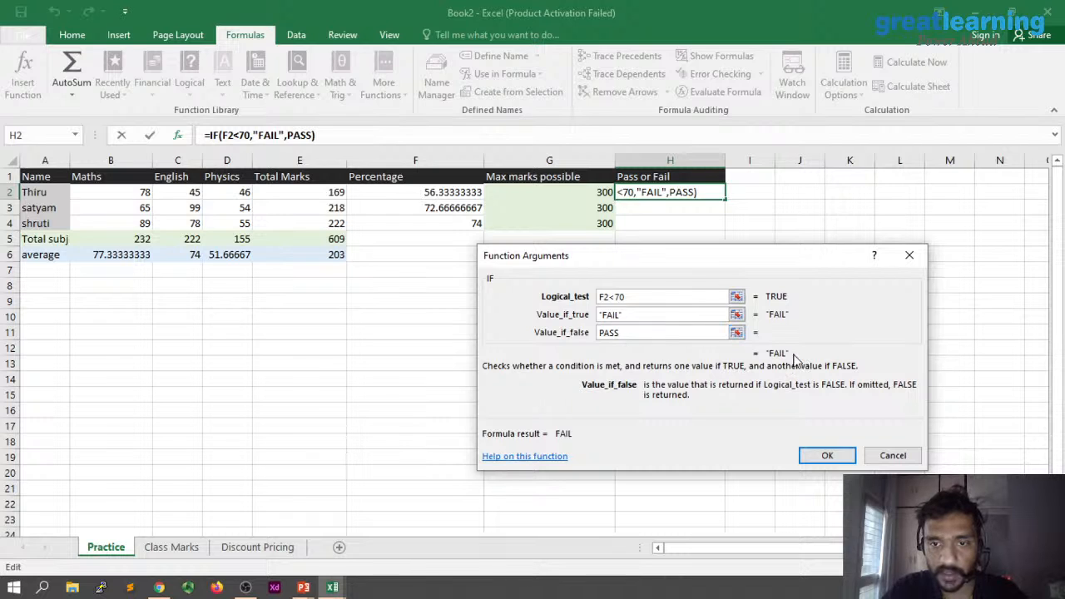
left_click(822, 451)
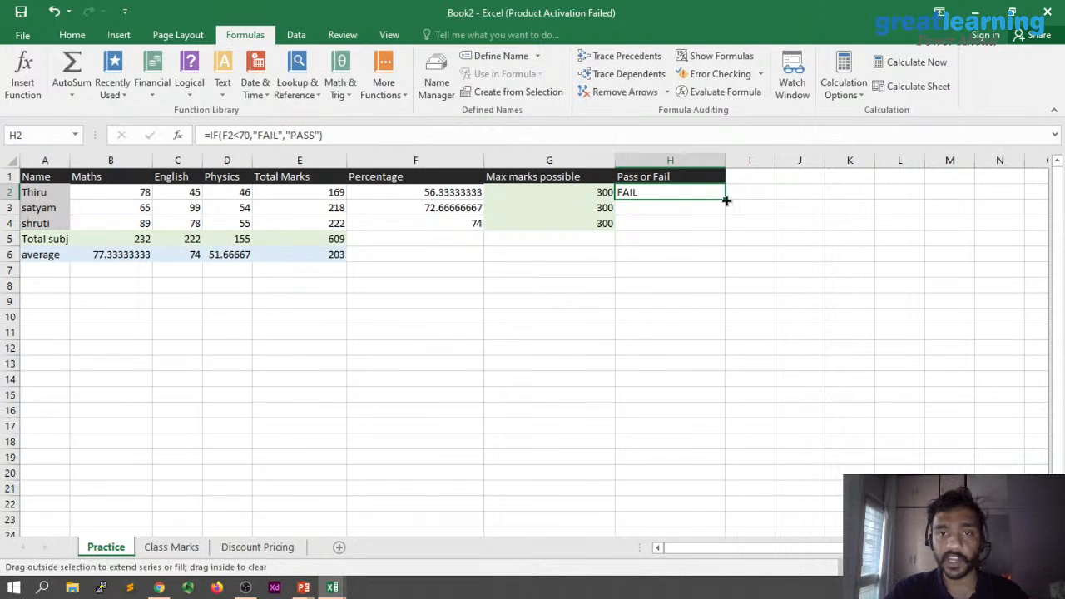
left_click_drag(727, 200, 719, 227)
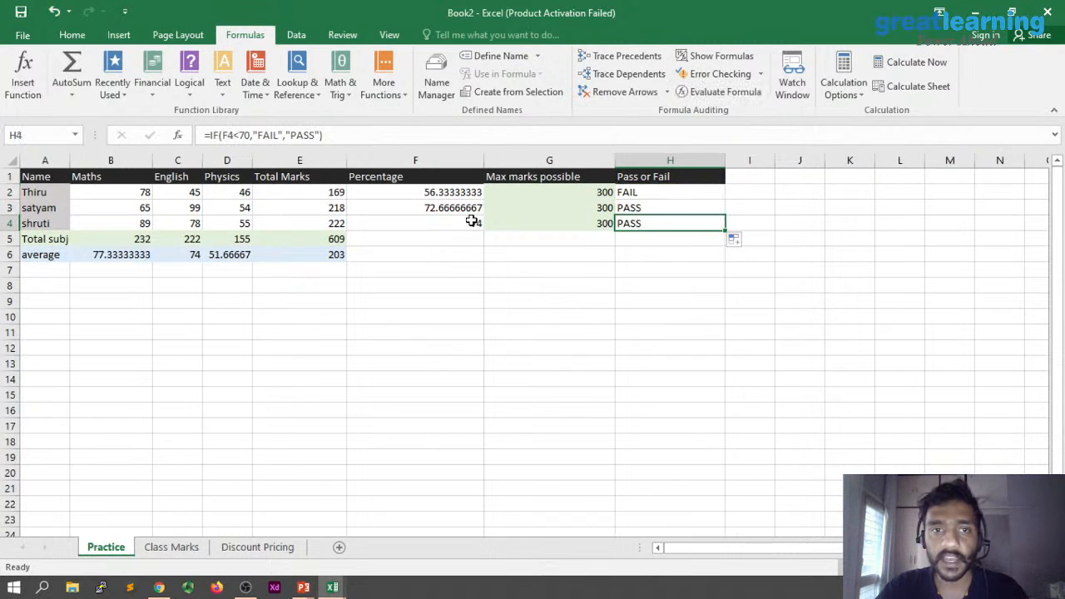
left_click(428, 193)
left_click(475, 253)
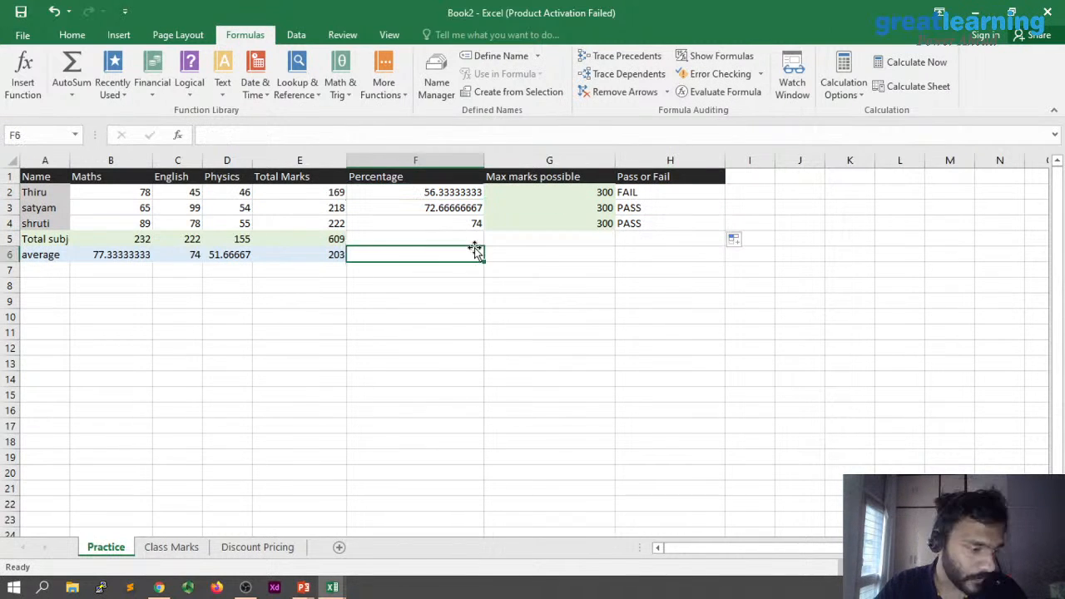
left_click(649, 193)
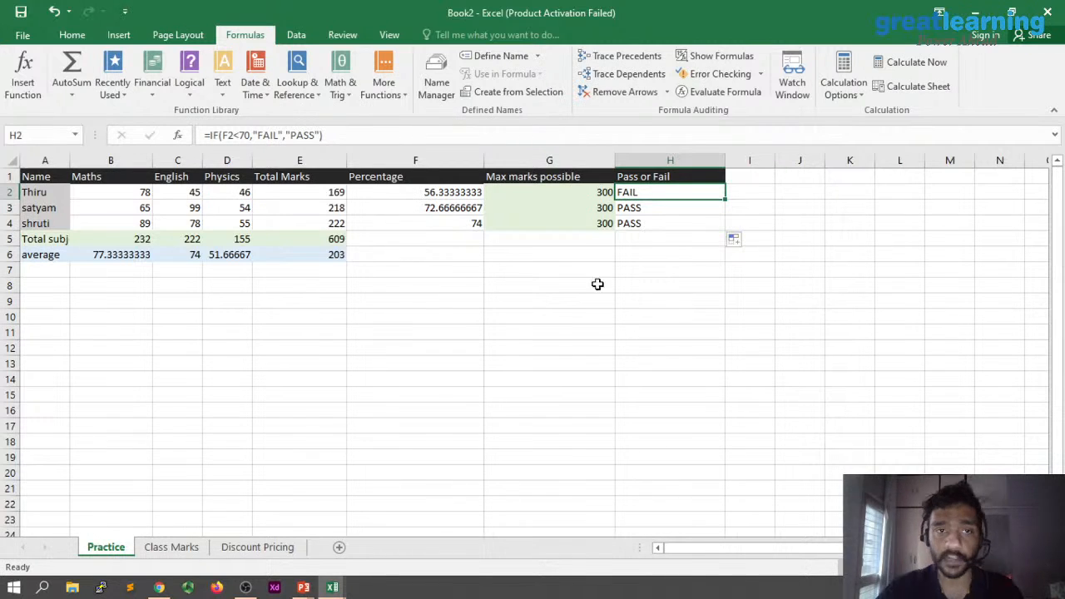
left_click(449, 253)
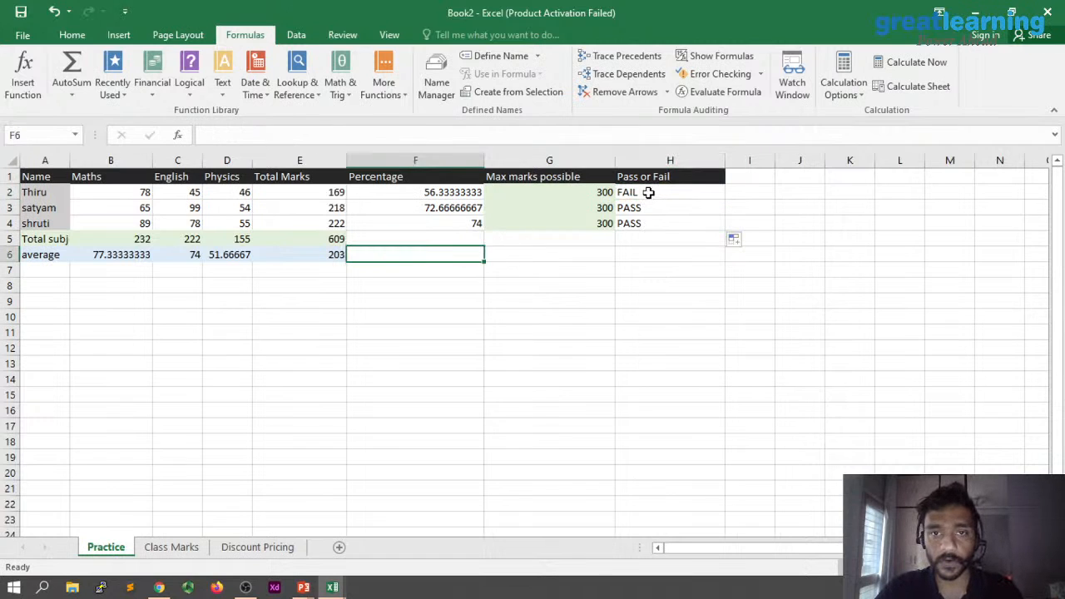
left_click_drag(426, 192, 436, 234)
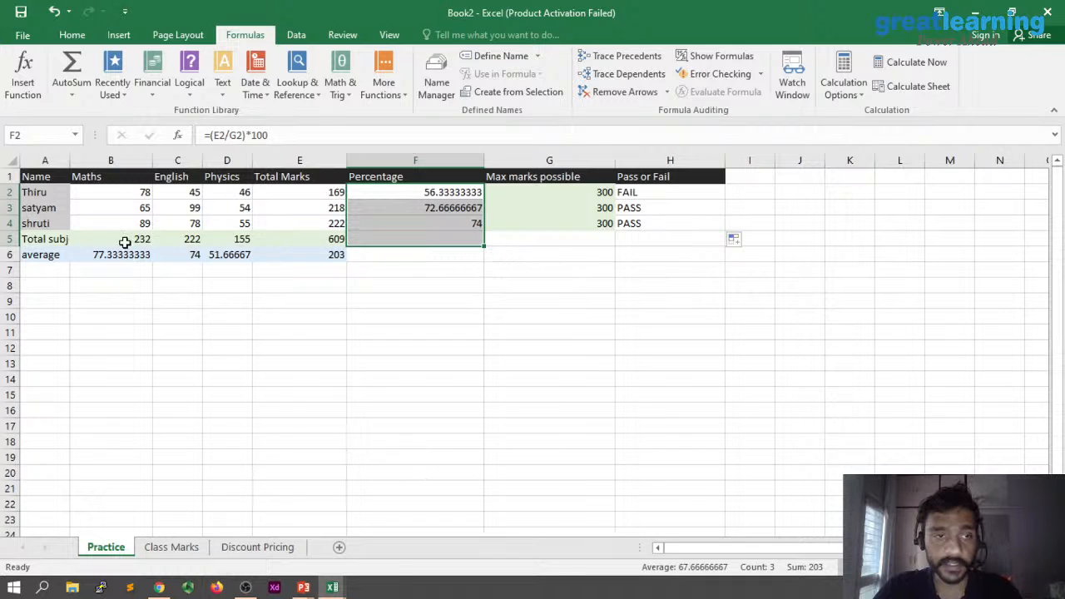
- Copy the whole marks table A1:H6 from the Practice sheet to the start of the Class Marks sheet
left_click_drag(48, 177, 693, 259)
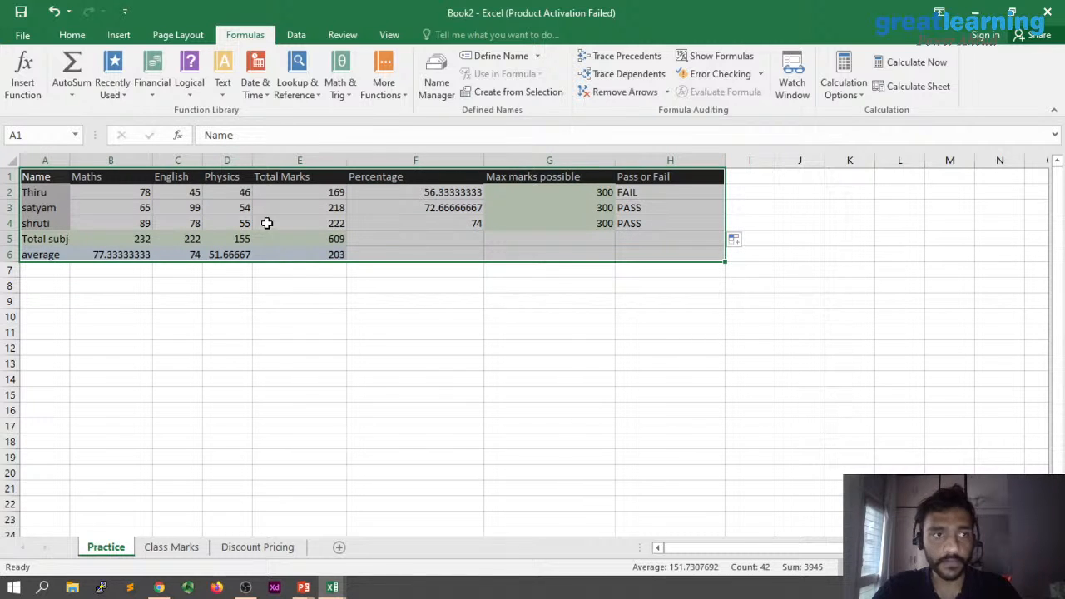
left_click_drag(469, 263, 458, 359)
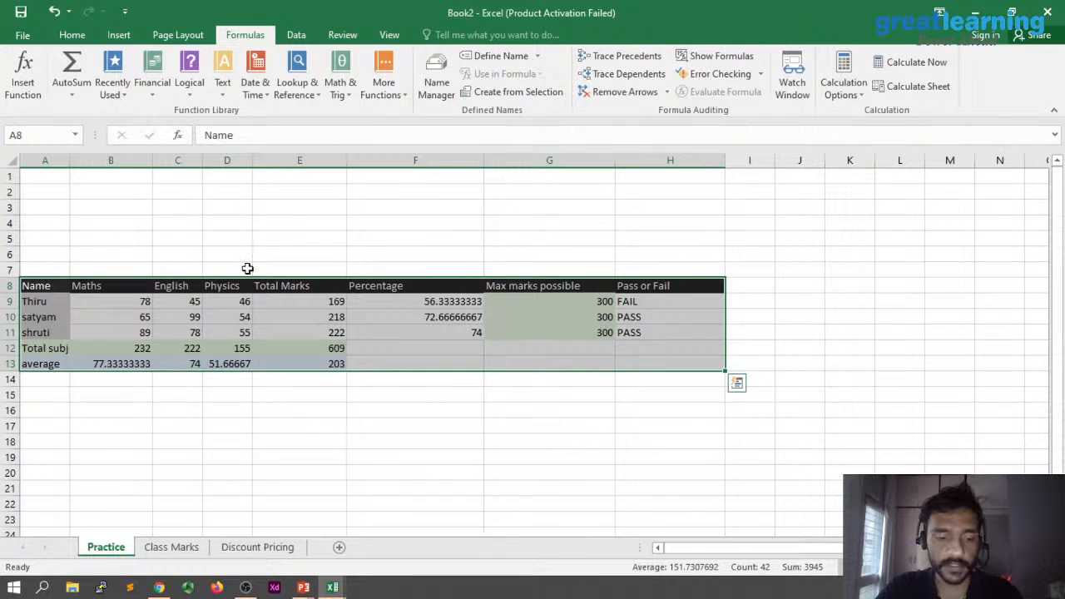
key("ctrl+z")
key("ctrl+c")
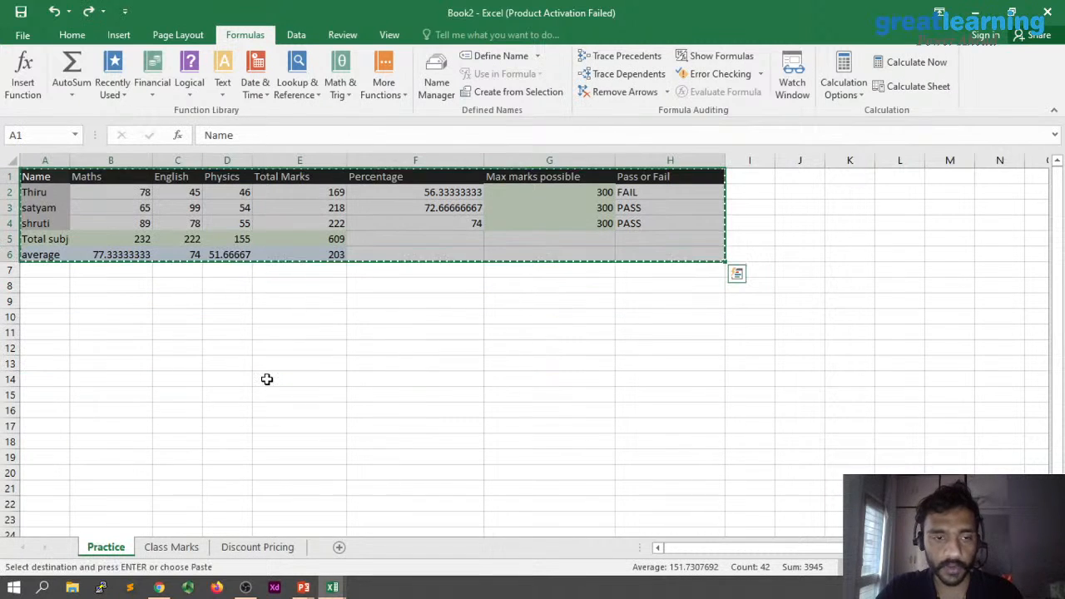
left_click(171, 547)
key("ctrl+v")
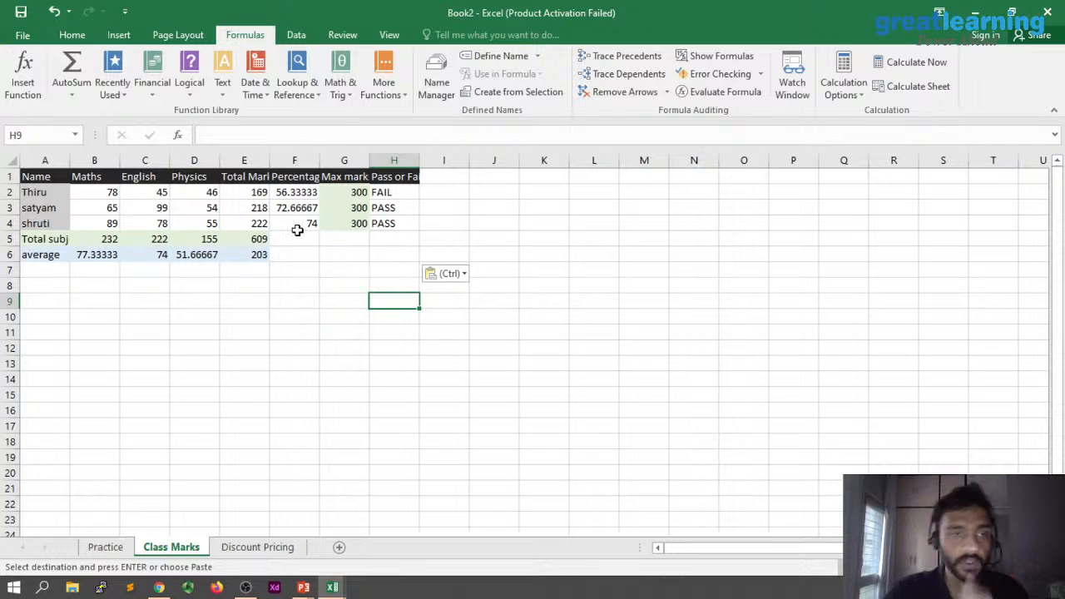
- Apply the Green - Yellow - Red color scale to the first student's subject marks in B2:D2
left_click_drag(94, 192, 196, 198)
scroll(50, 57, "up", 3)
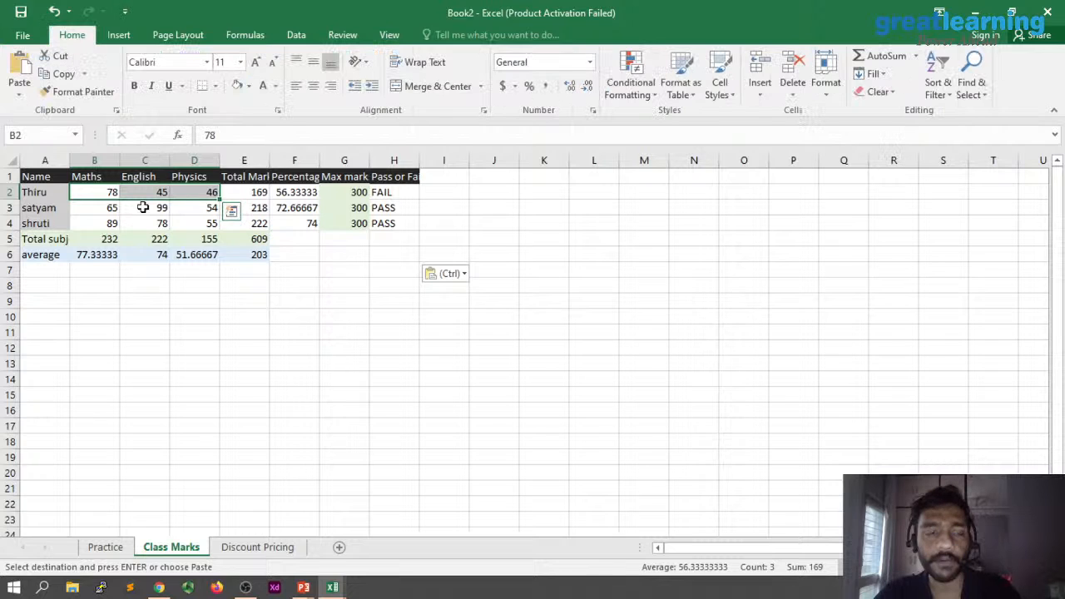
left_click(654, 99)
mouse_move(691, 223)
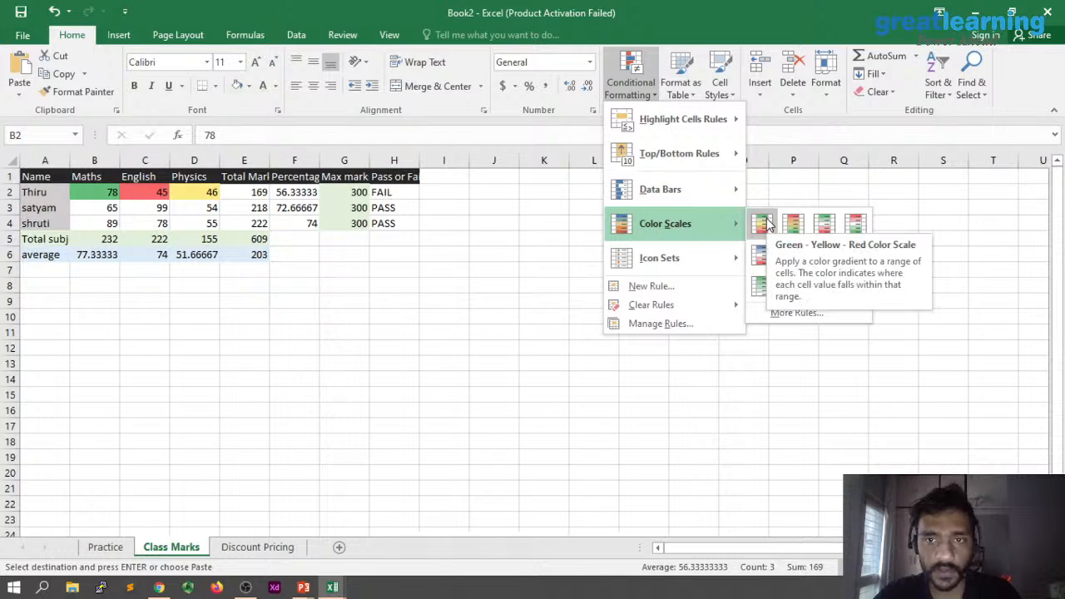
left_click(764, 224)
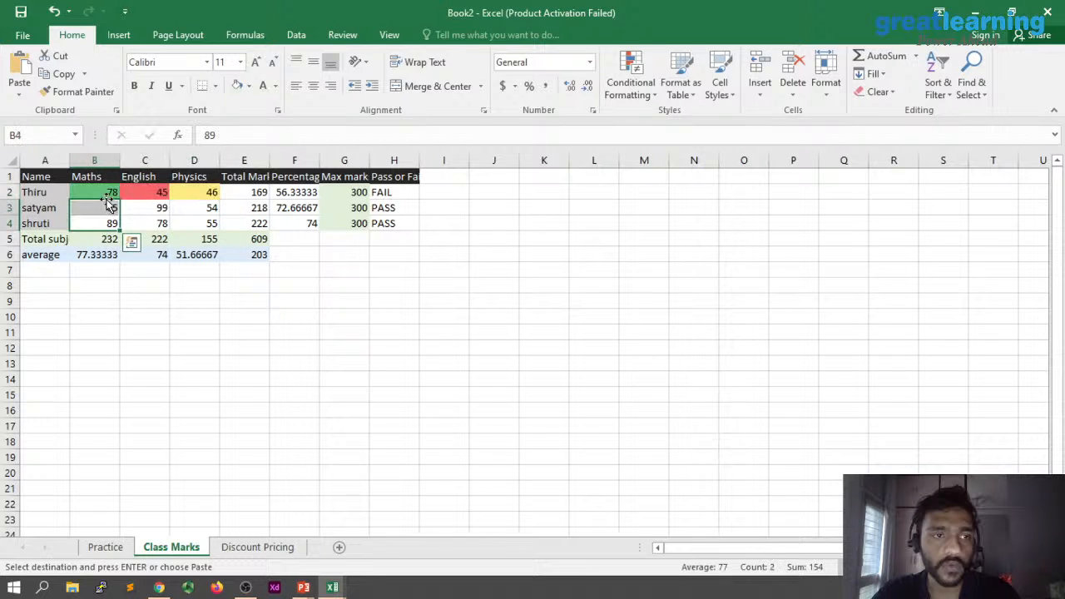
- Copy the color scale formatting of B2:D2 onto the other students' marks in B3:D4 with Format Painter
left_click_drag(107, 197, 197, 189)
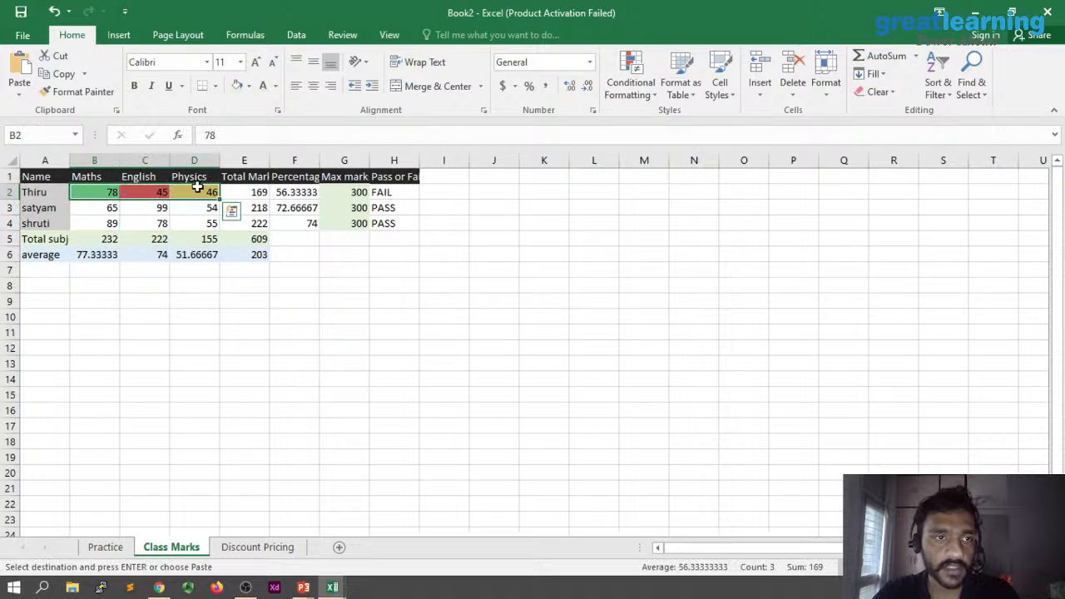
left_click(77, 91)
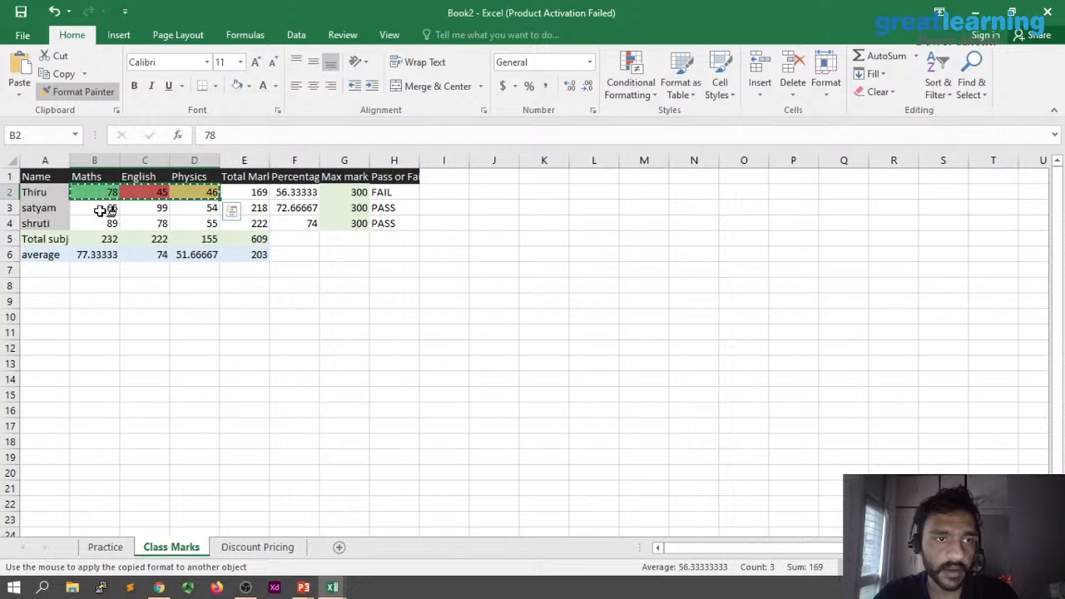
left_click_drag(115, 209, 210, 224)
left_click(283, 298)
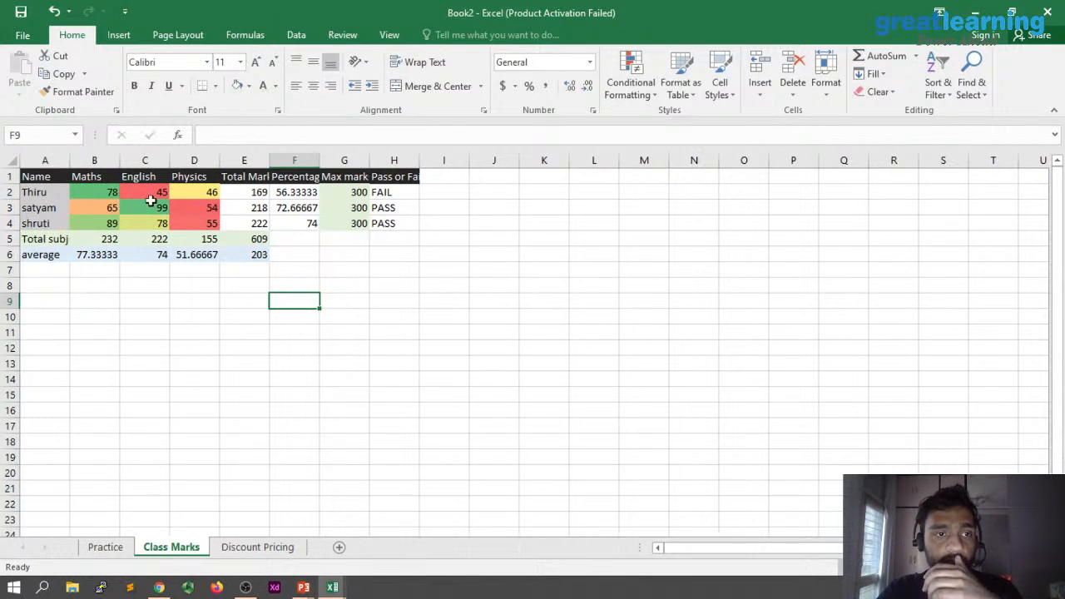
- Examine how the color scale shades the individual Maths, English and Physics marks in rows 3 and 4
left_click(150, 202)
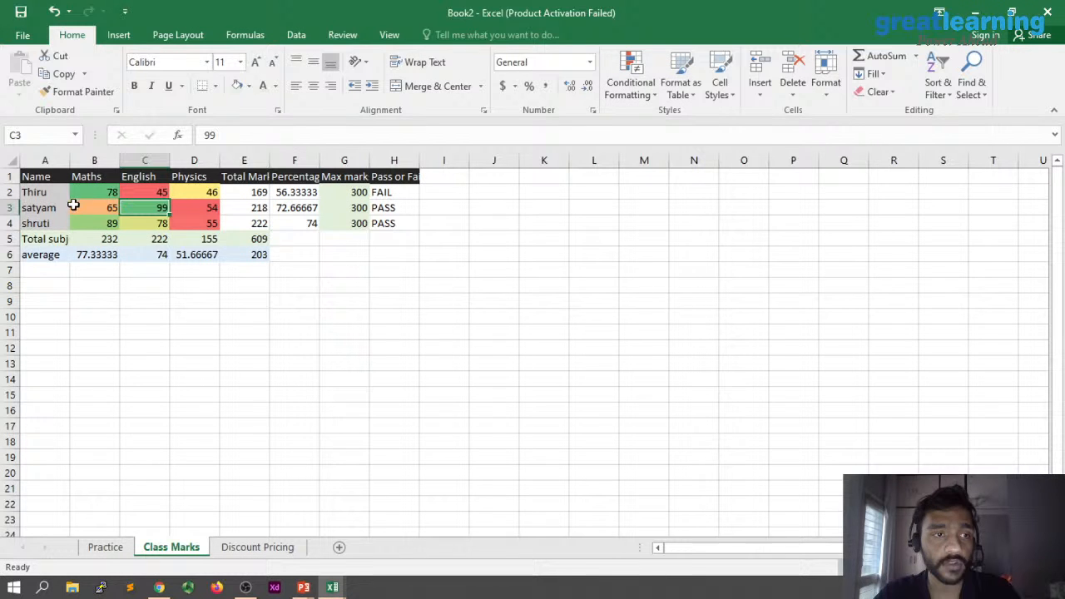
left_click(208, 206)
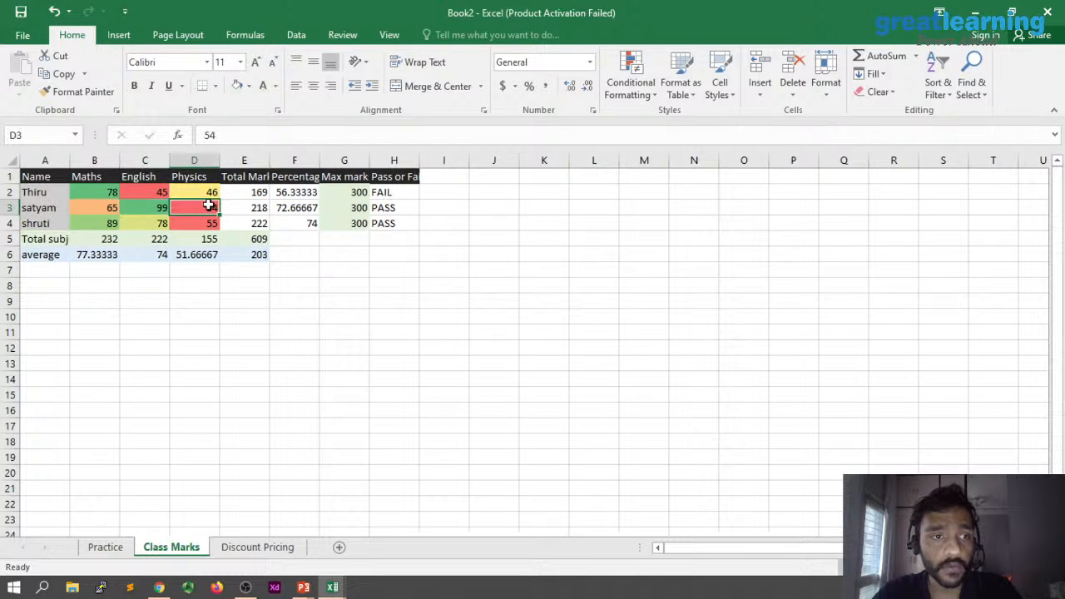
left_click(100, 207)
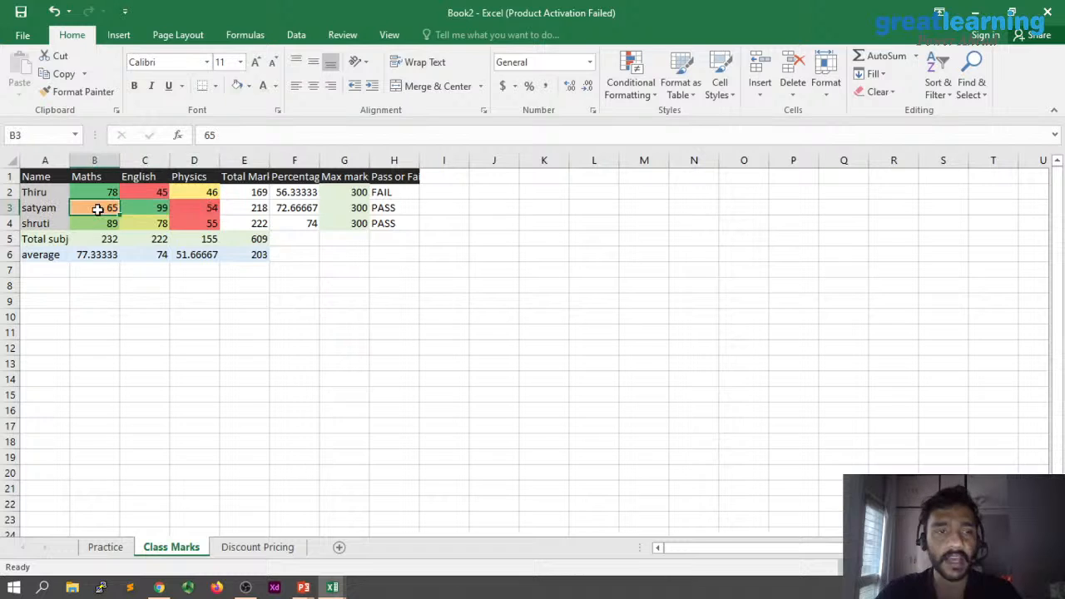
left_click(111, 226)
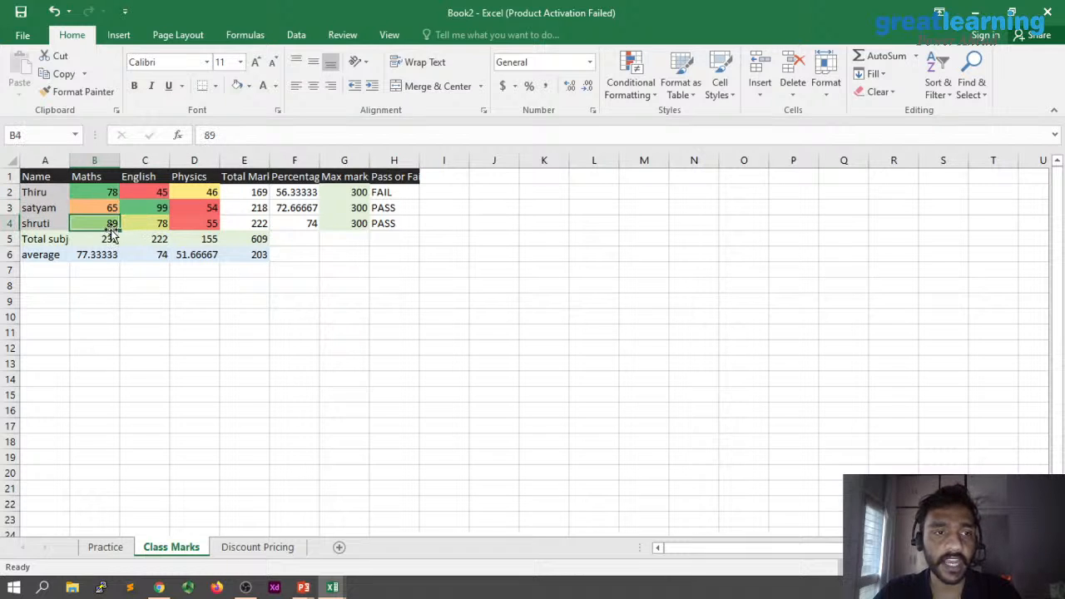
left_click(160, 225)
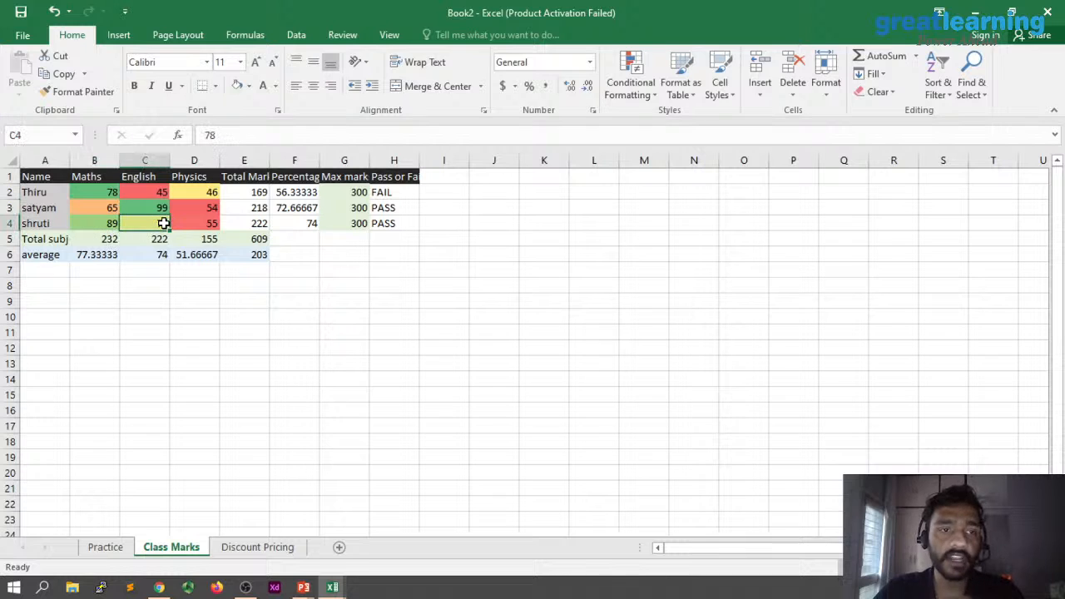
left_click(206, 226)
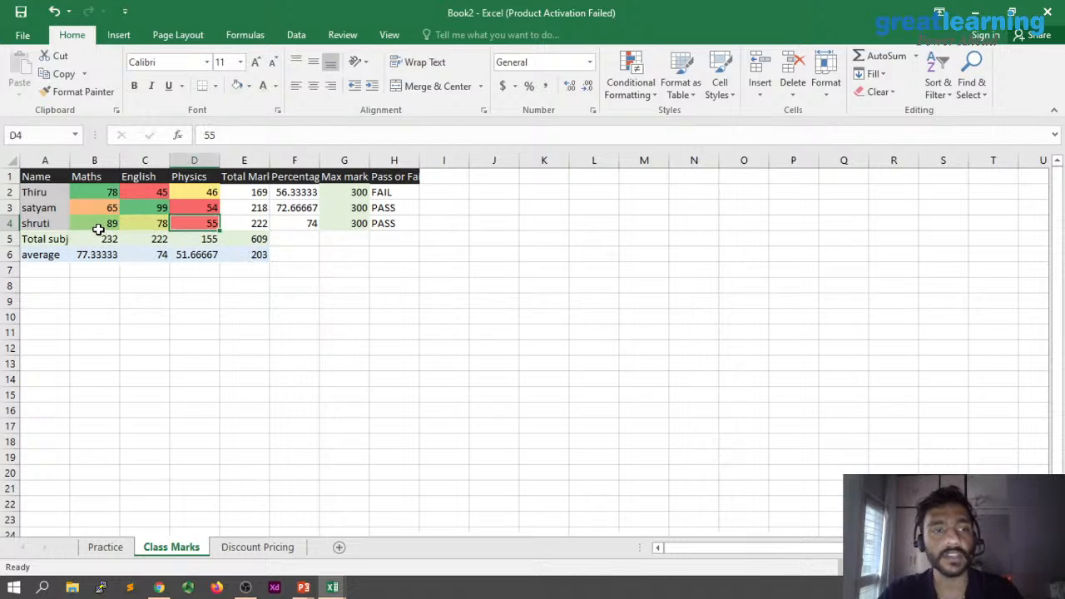
left_click(399, 283)
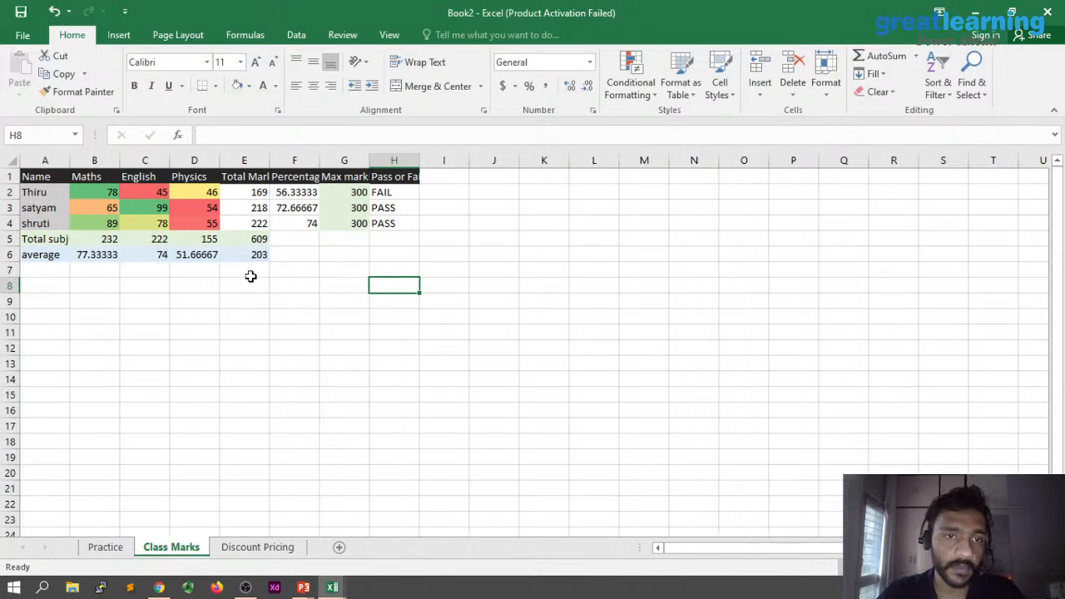
left_click(131, 285)
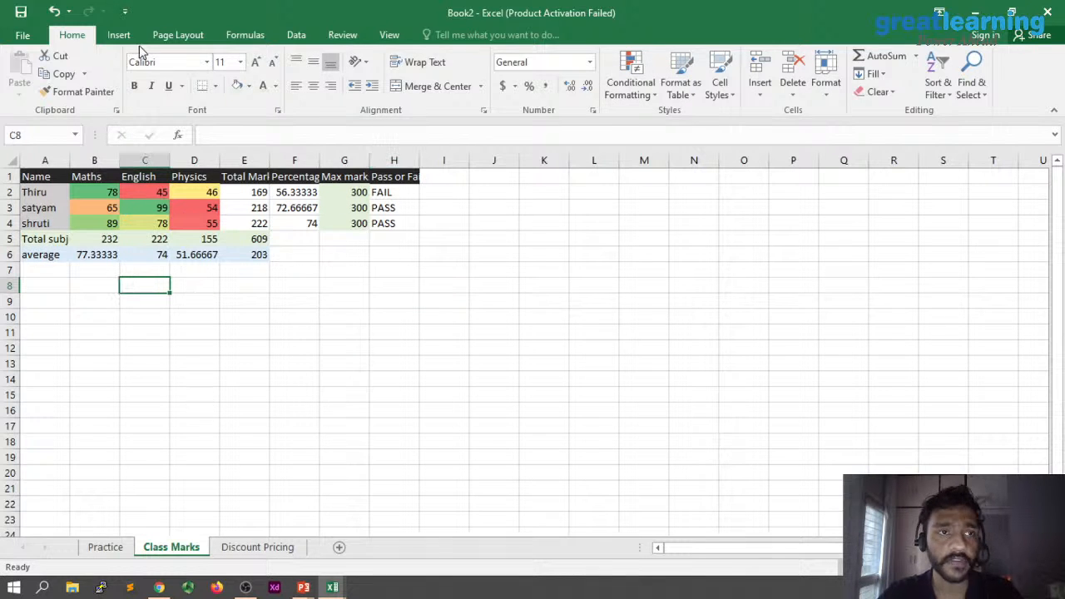
- Add the row labels Max in A7 and Min in A8 below the average row
left_click(456, 192)
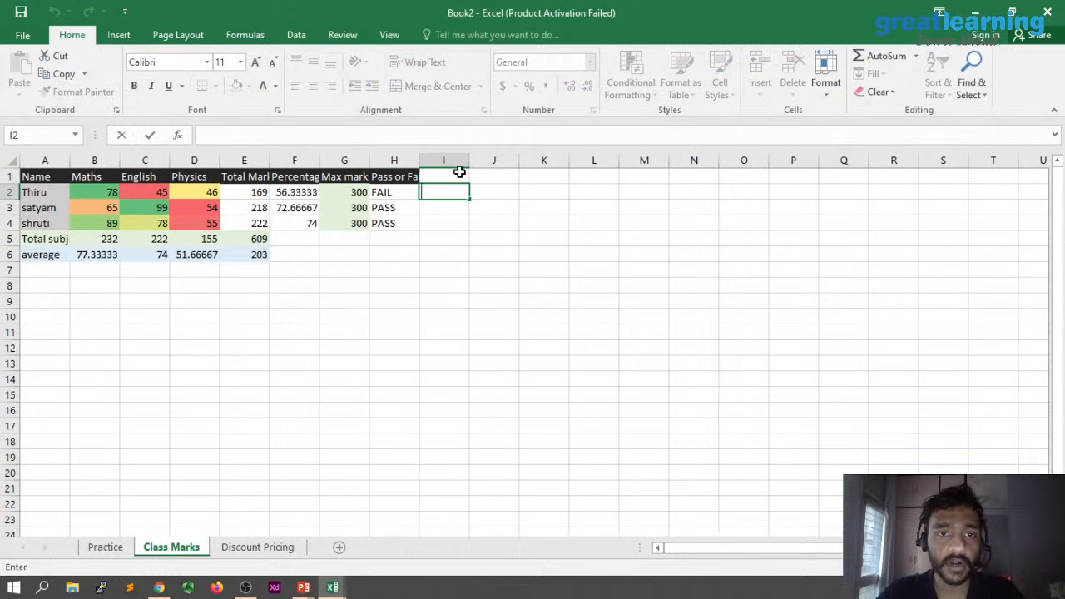
left_click(459, 174)
double_click(38, 270)
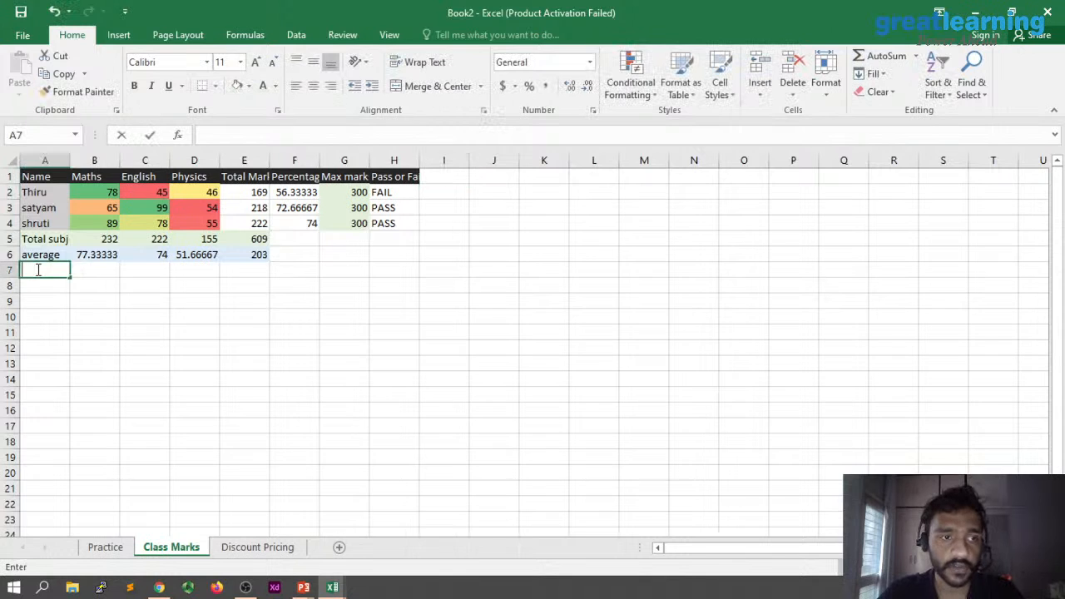
type("Max")
key("Return")
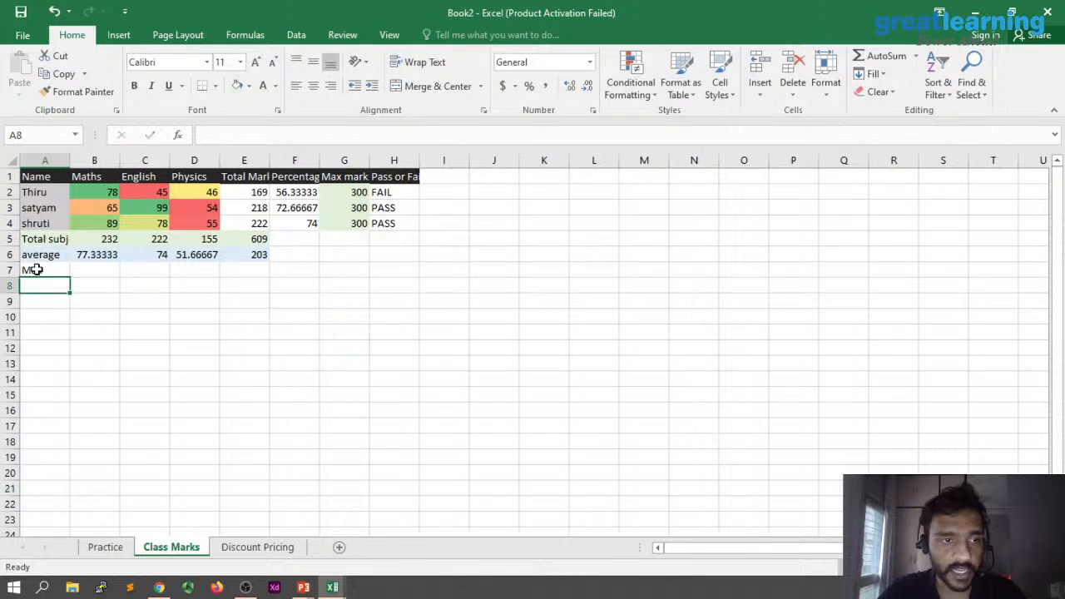
type("Min")
key("Return")
- Calculate the highest Maths mark in B7 with =MAX(B2:B4) and fill the formula across to D7
double_click(99, 274)
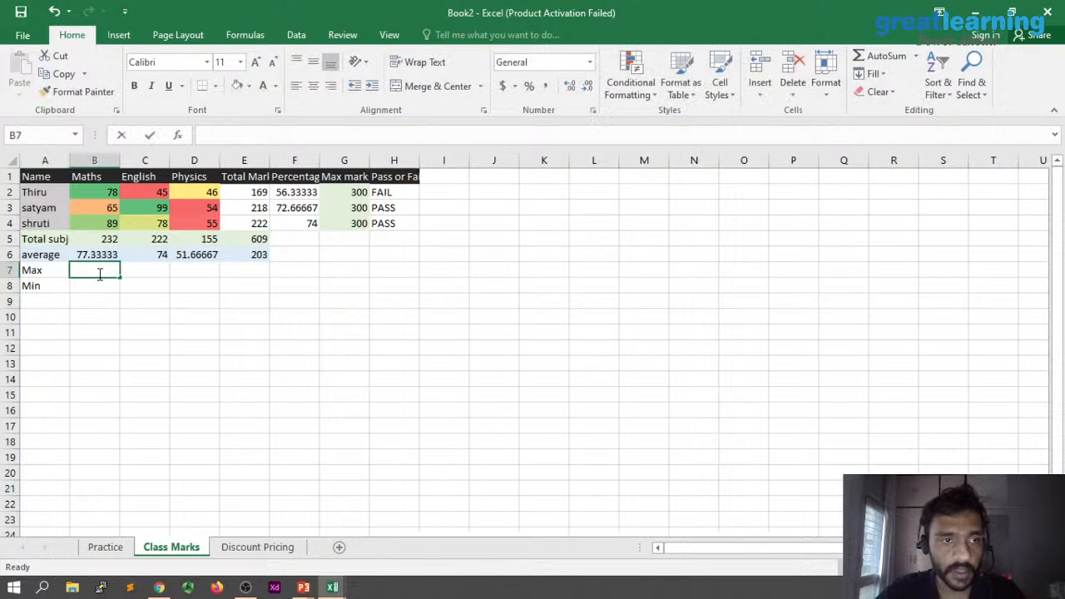
type("=")
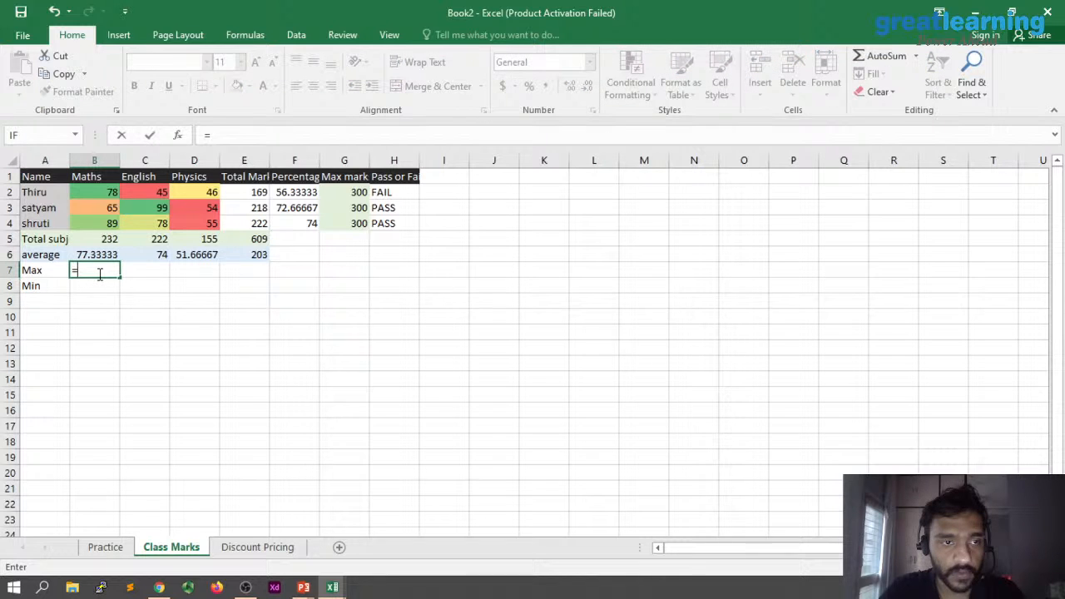
type("max(")
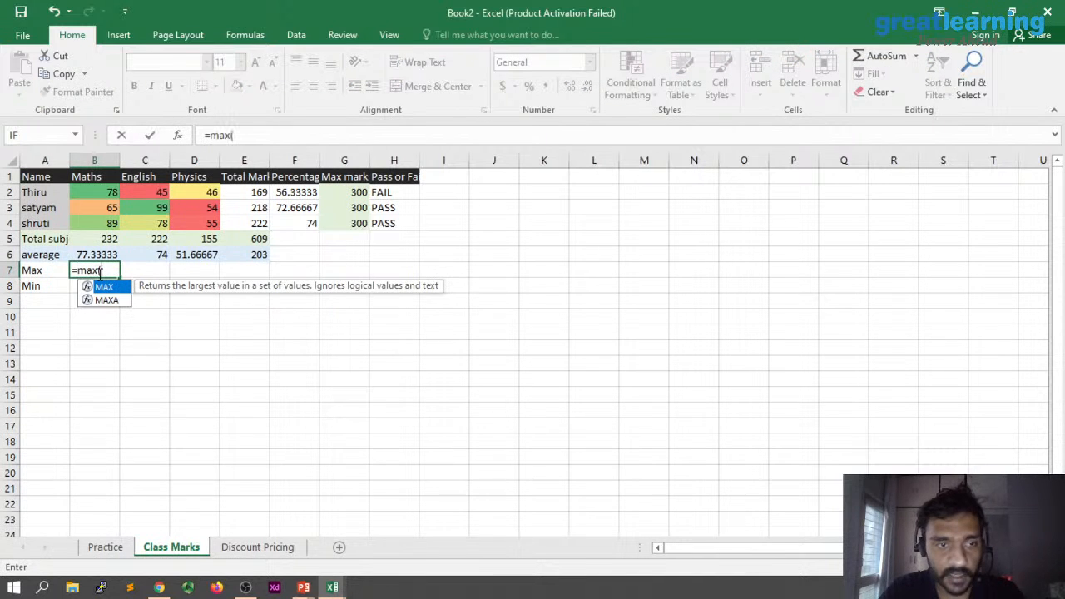
left_click_drag(98, 193, 101, 224)
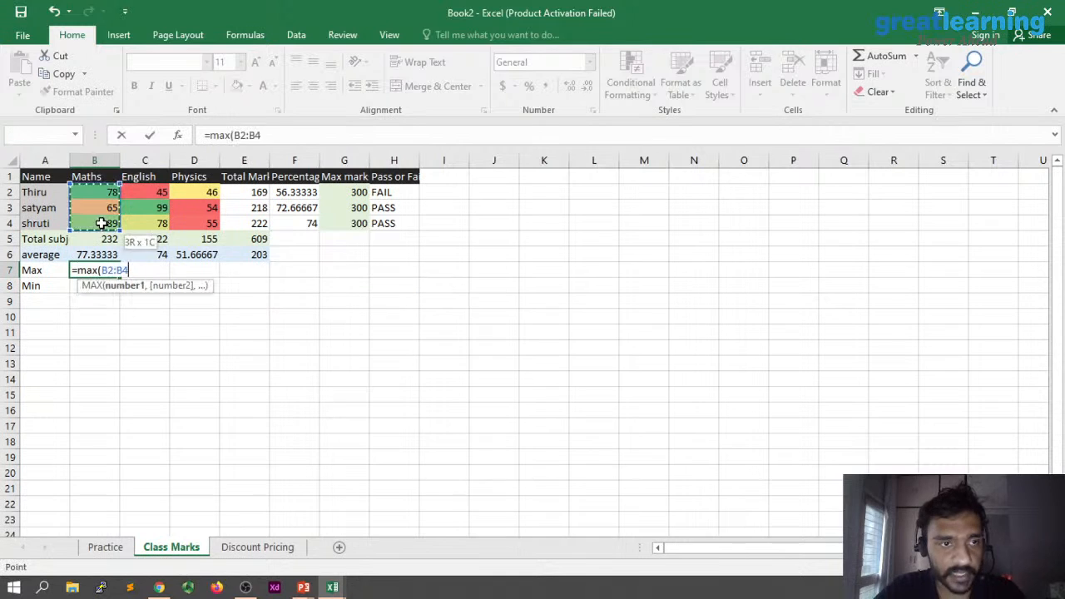
type(")")
key("Return")
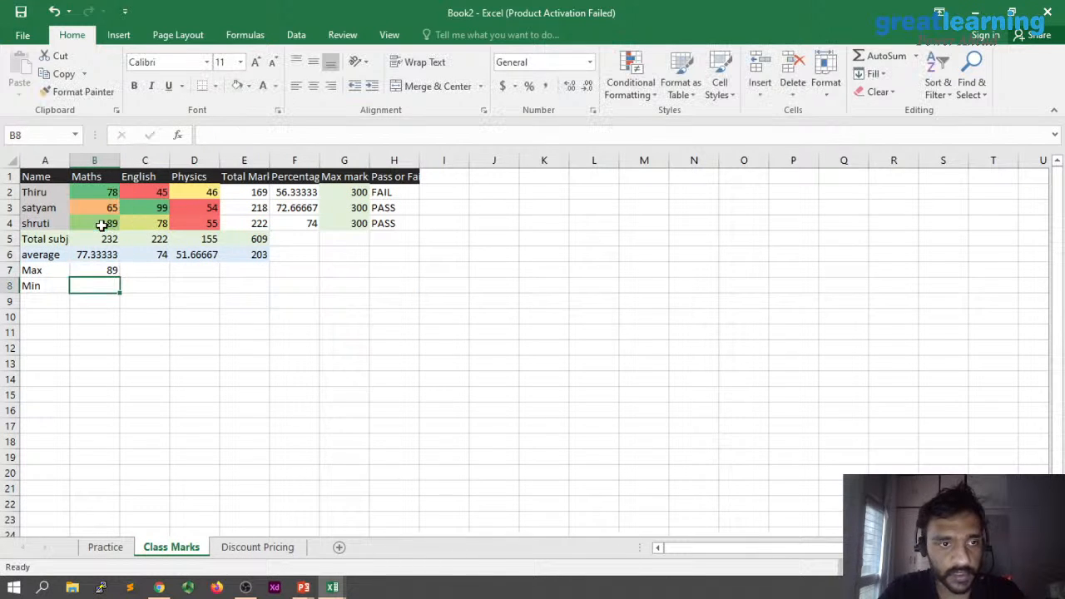
left_click(108, 272)
left_click_drag(120, 278, 205, 271)
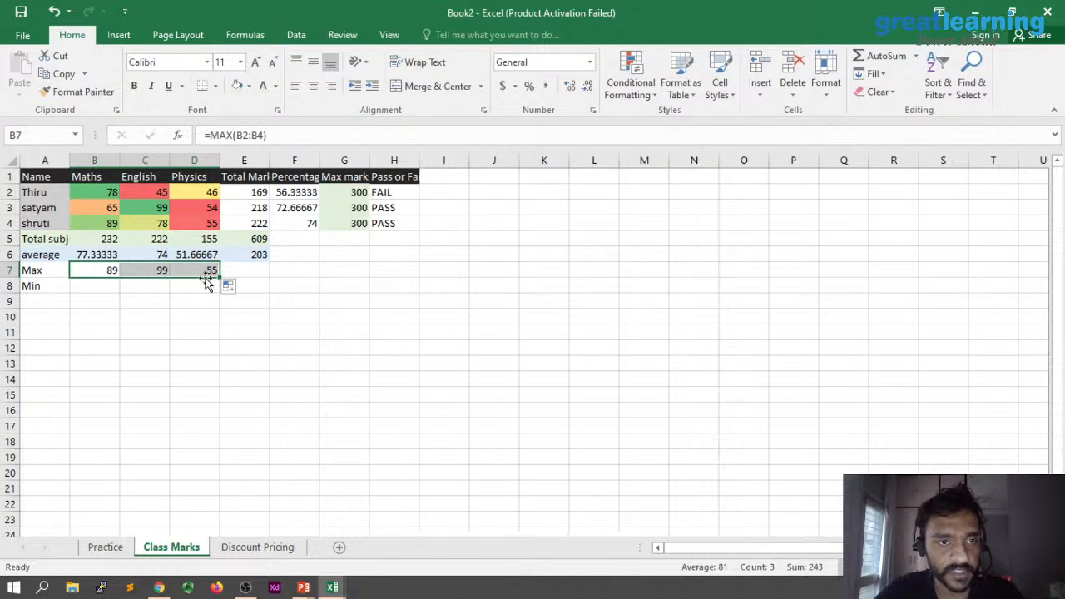
- Calculate the lowest Maths mark in B8 with =MIN(B2:B4) and fill the formula across to D8
left_click(98, 285)
type("=s")
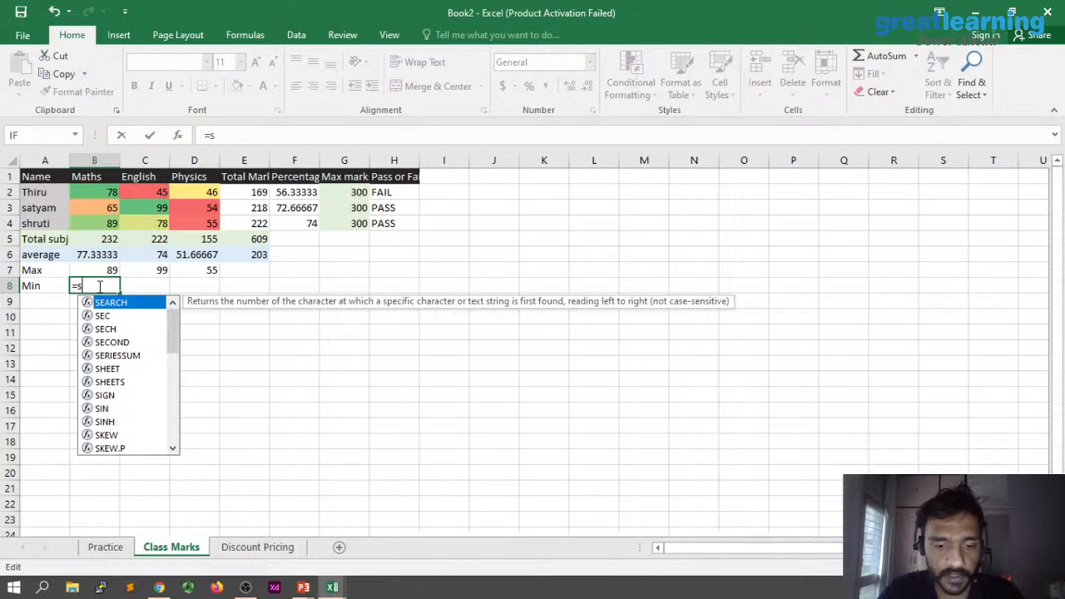
key("BackSpace")
type("min(")
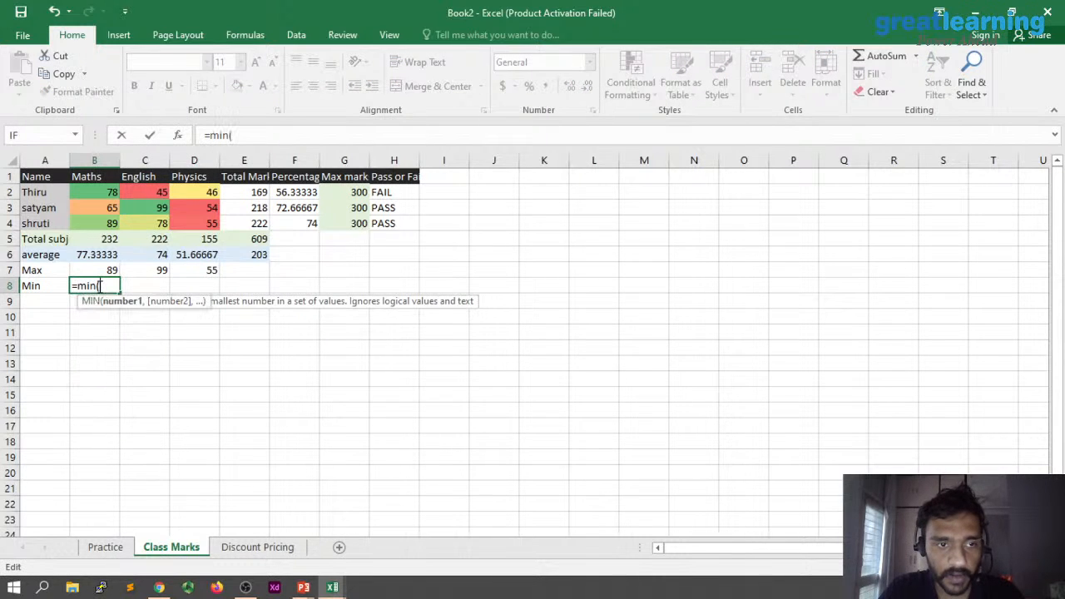
left_click_drag(100, 192, 105, 224)
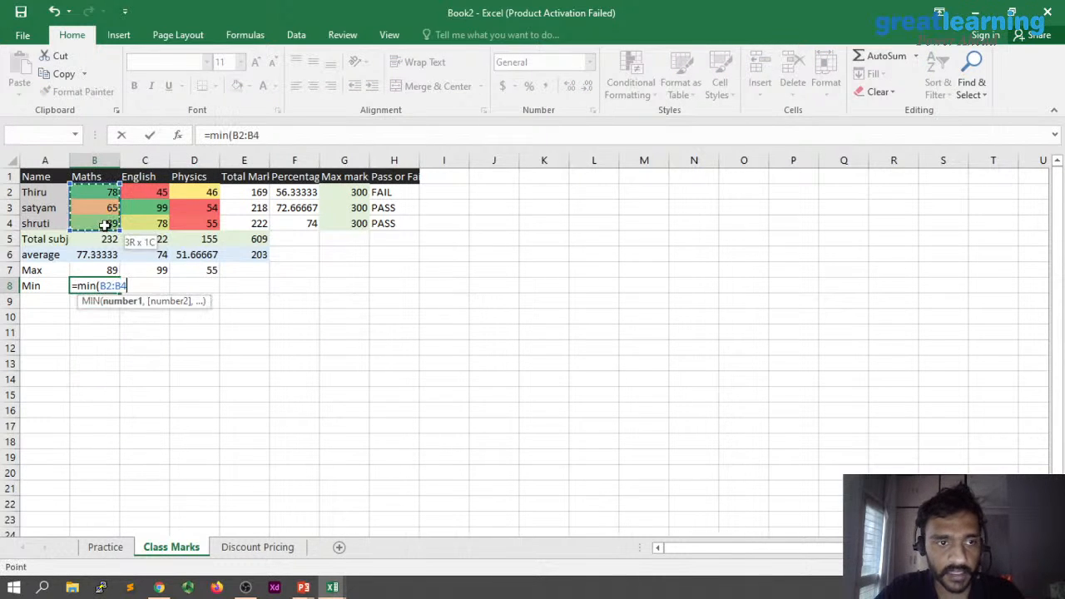
type(")")
key("Return")
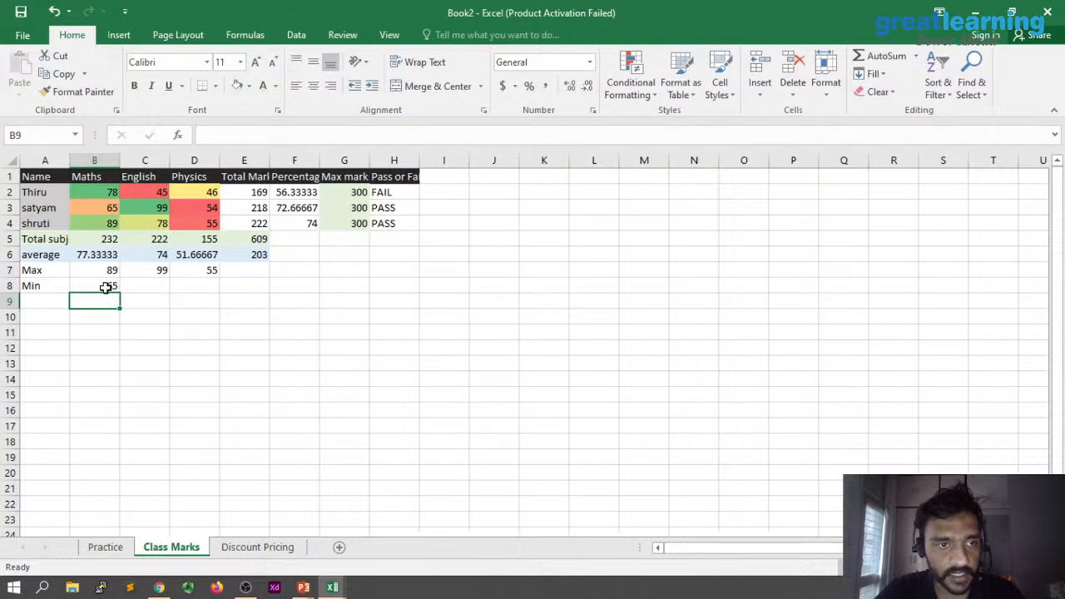
left_click(106, 287)
left_click_drag(119, 293, 219, 290)
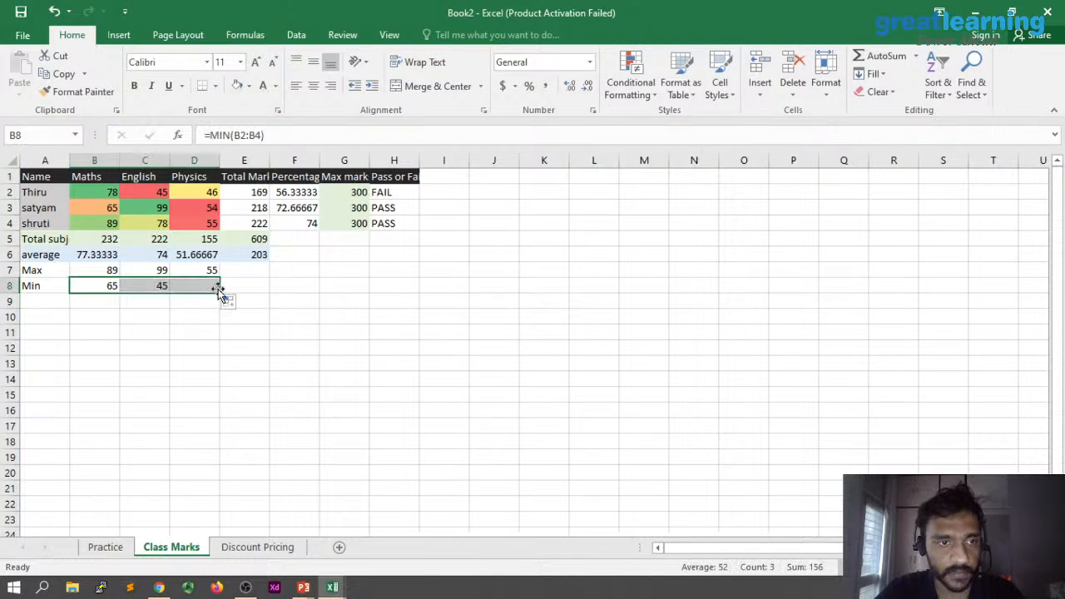
left_click(210, 329)
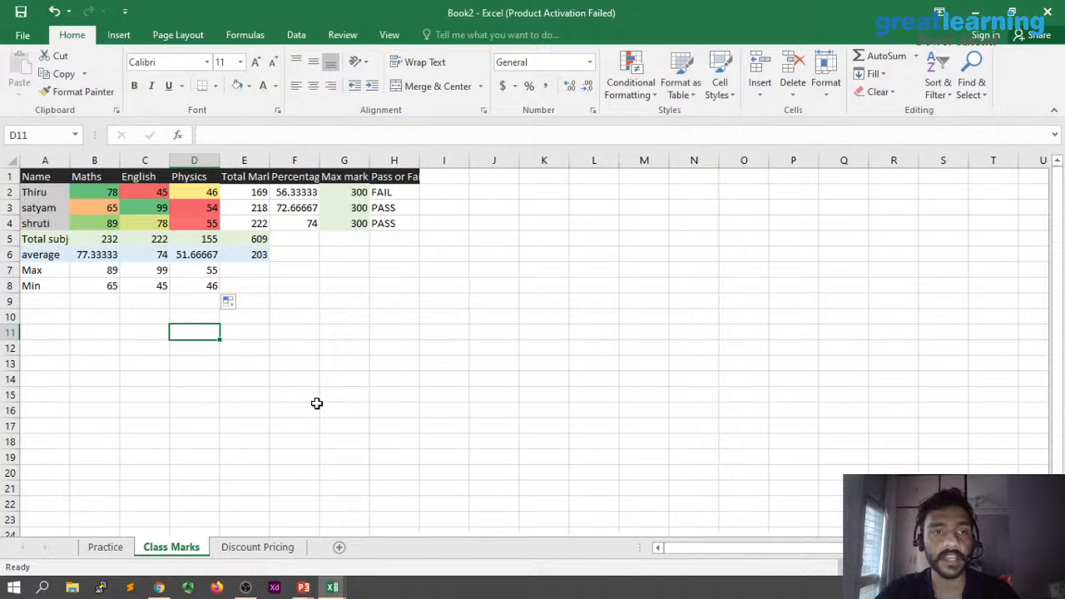
- Enter the number series 1 to 15 down column K, from K1 to K15
left_click(561, 179)
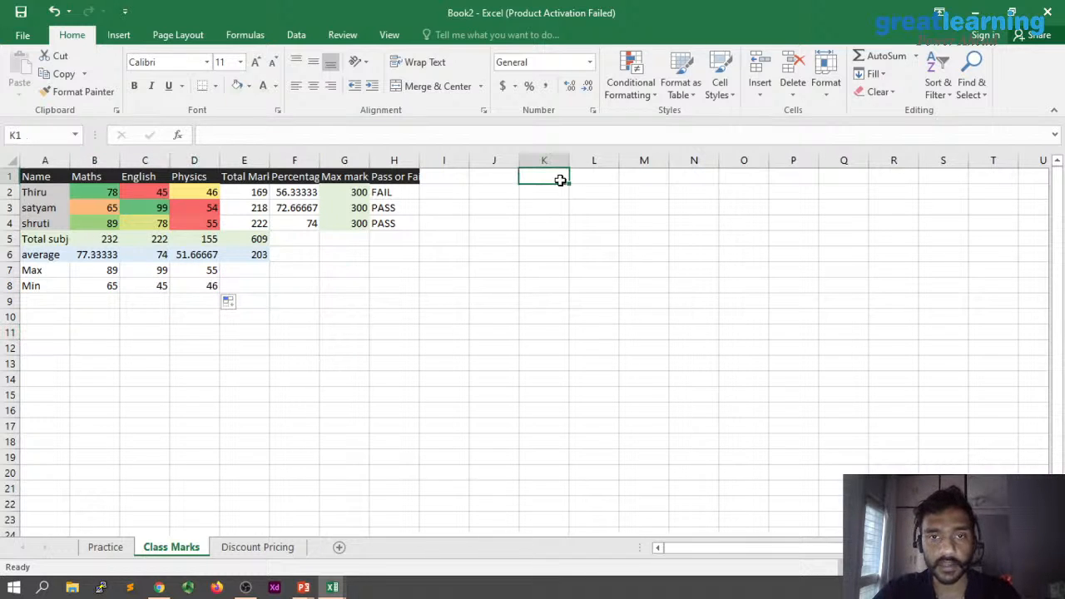
type("1")
key("Return")
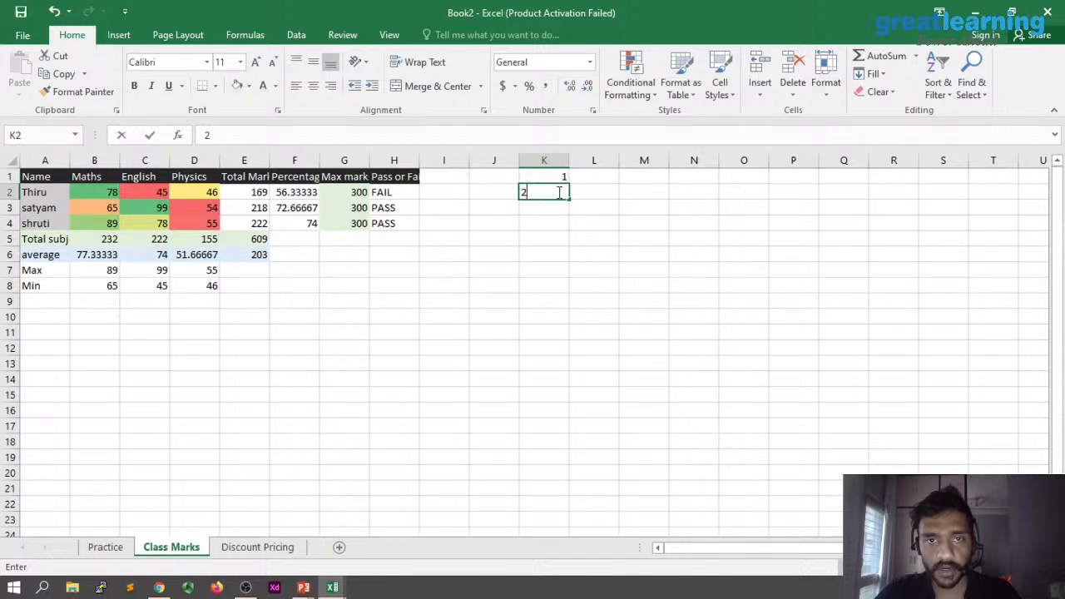
type("2")
key("Return")
type("3")
key("Return")
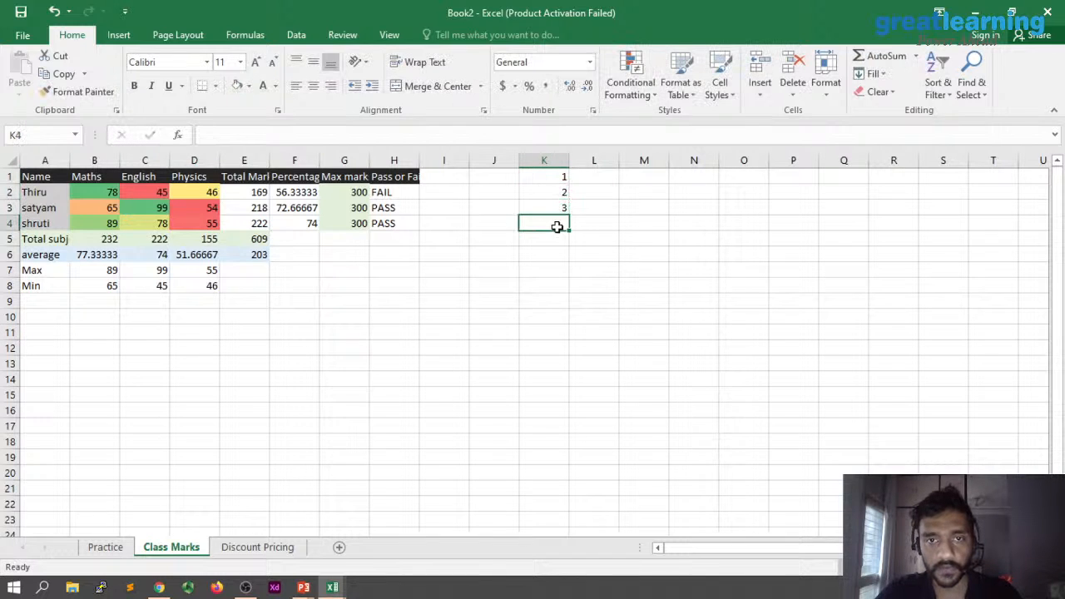
type("4")
left_click_drag(559, 178, 566, 409)
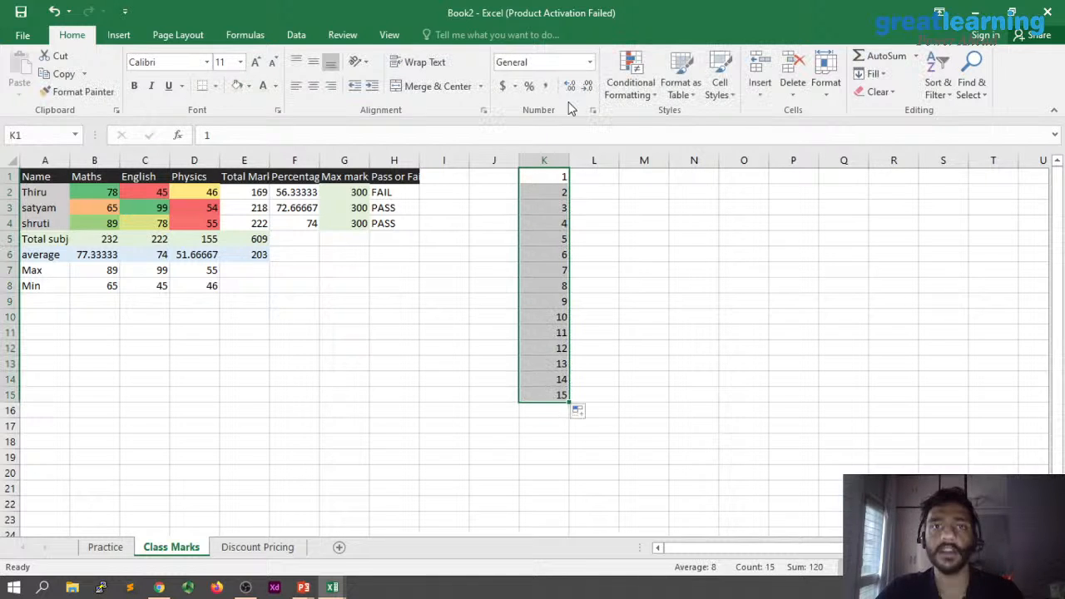
- Apply the Green - Yellow - Red color scale to the number series in K1:K15
left_click(640, 93)
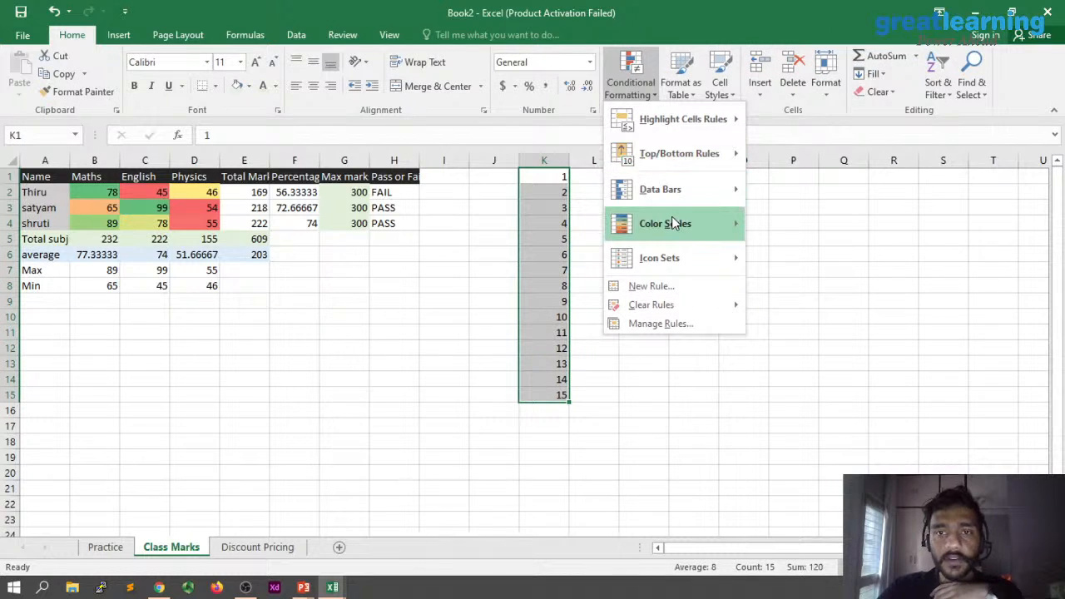
left_click(772, 241)
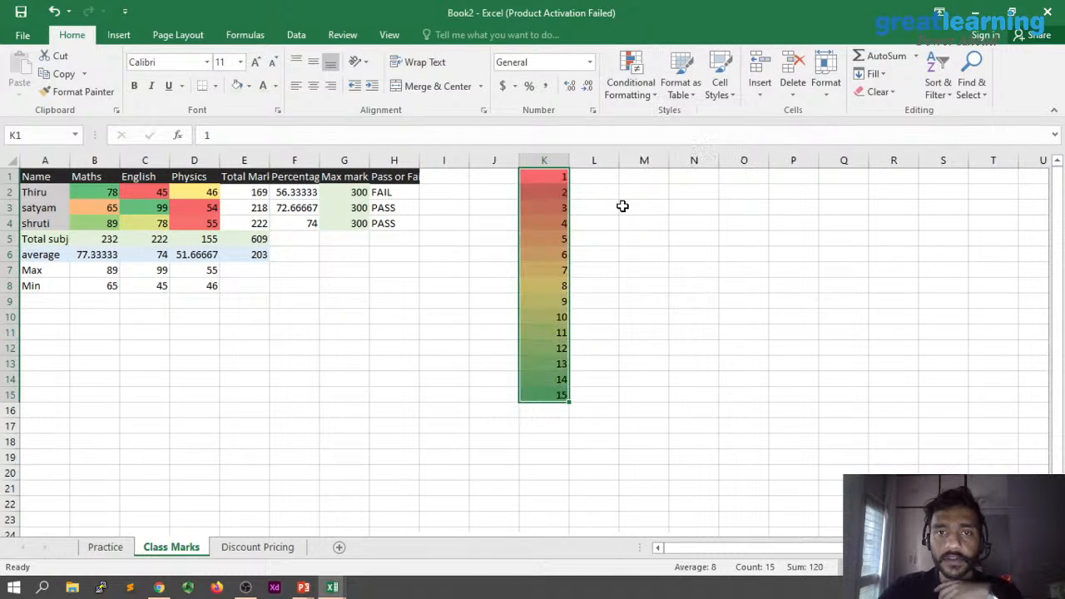
left_click(621, 205)
left_click(554, 176)
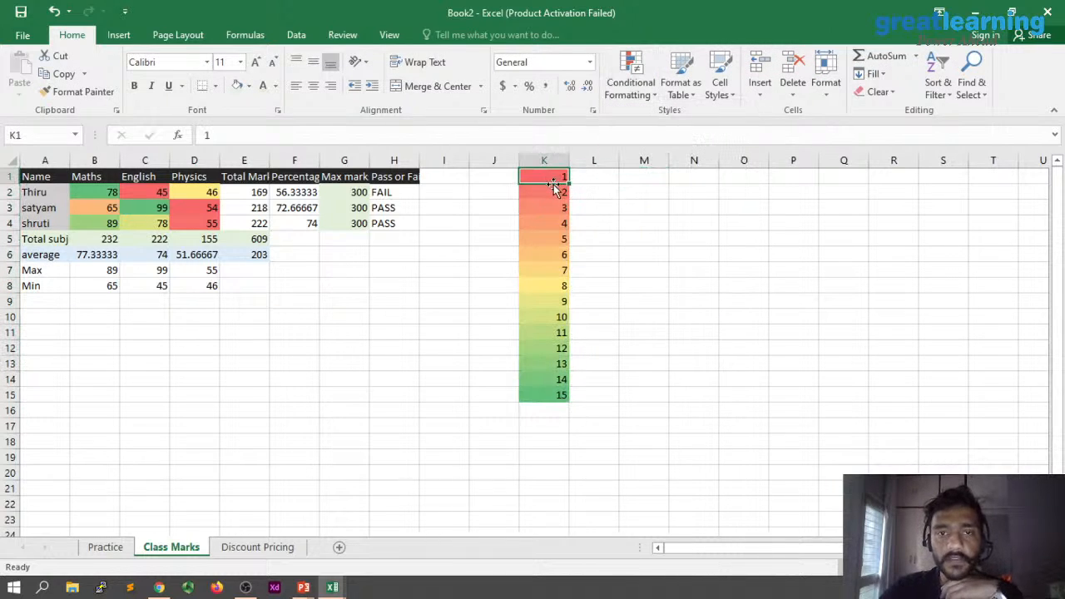
key("ctrl+shift+Down")
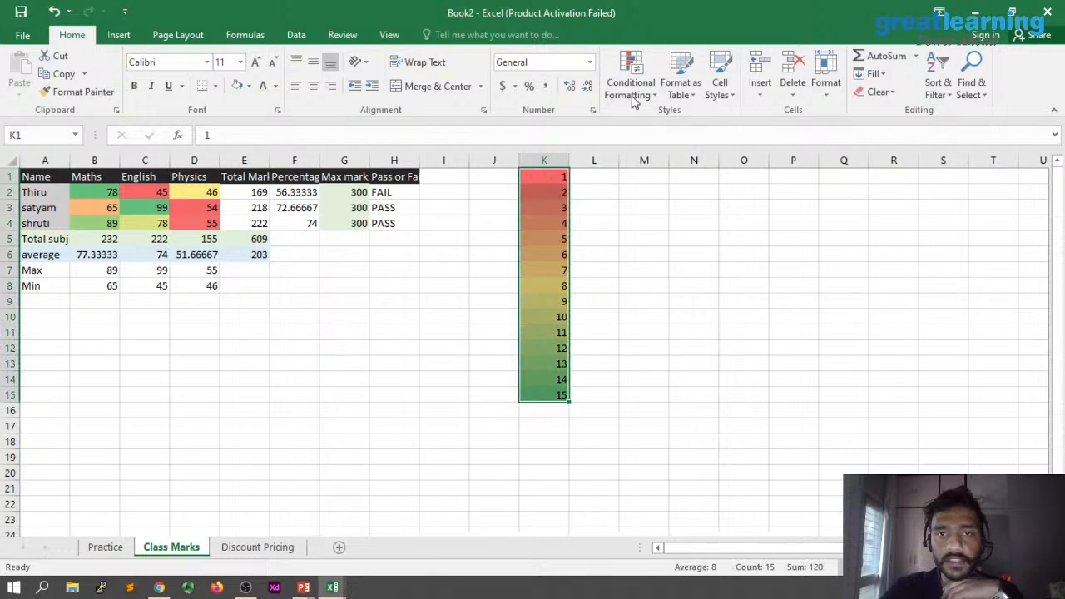
left_click(631, 83)
mouse_move(703, 218)
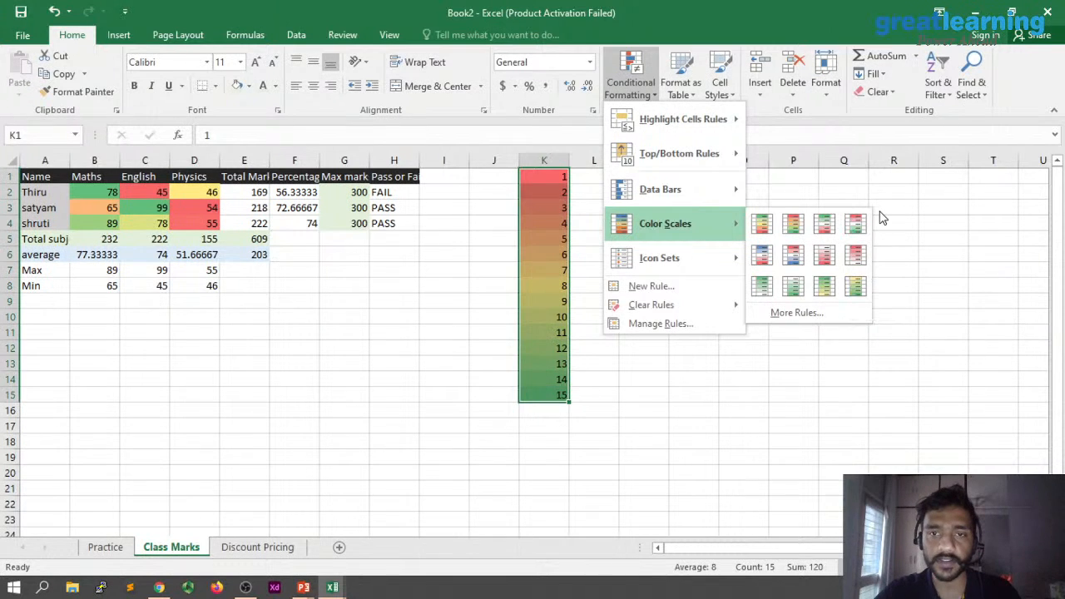
left_click(659, 209)
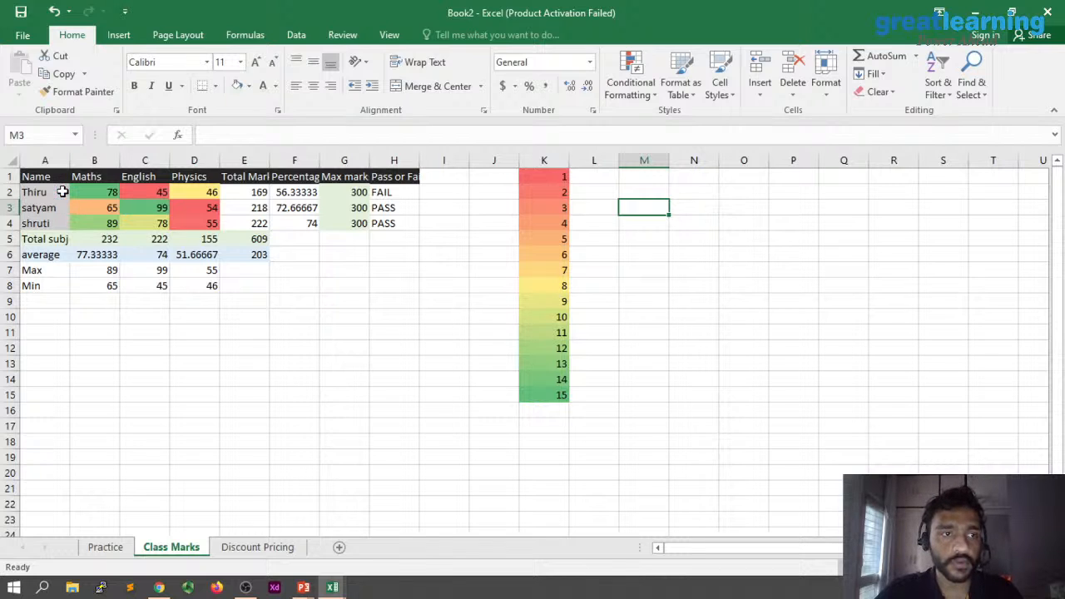
- Insert a 2-D pie chart of the students' Maths marks from A2:B4
left_click_drag(62, 191, 91, 222)
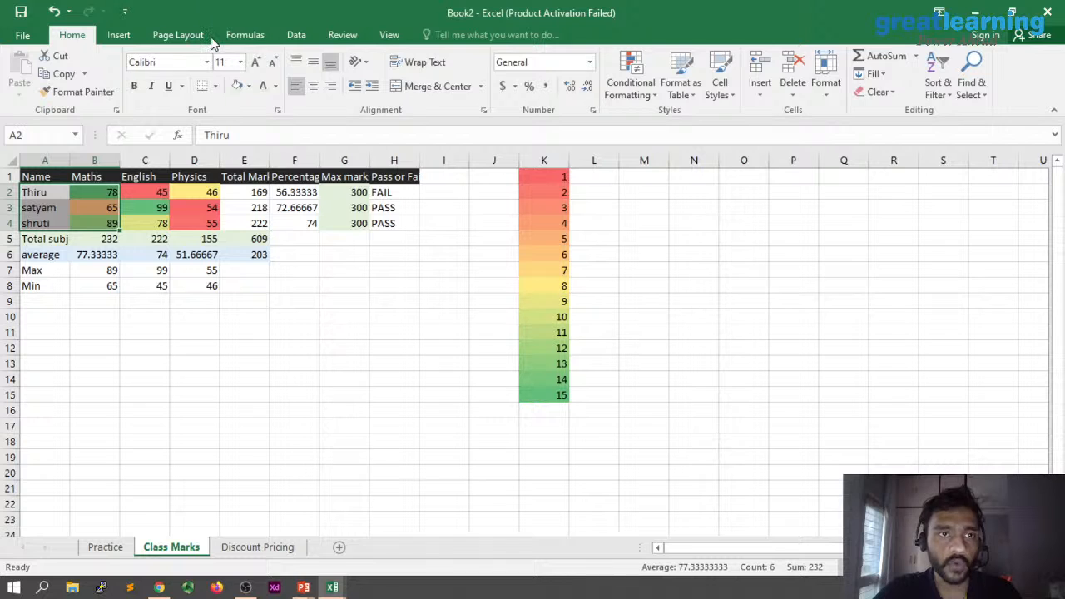
left_click(118, 35)
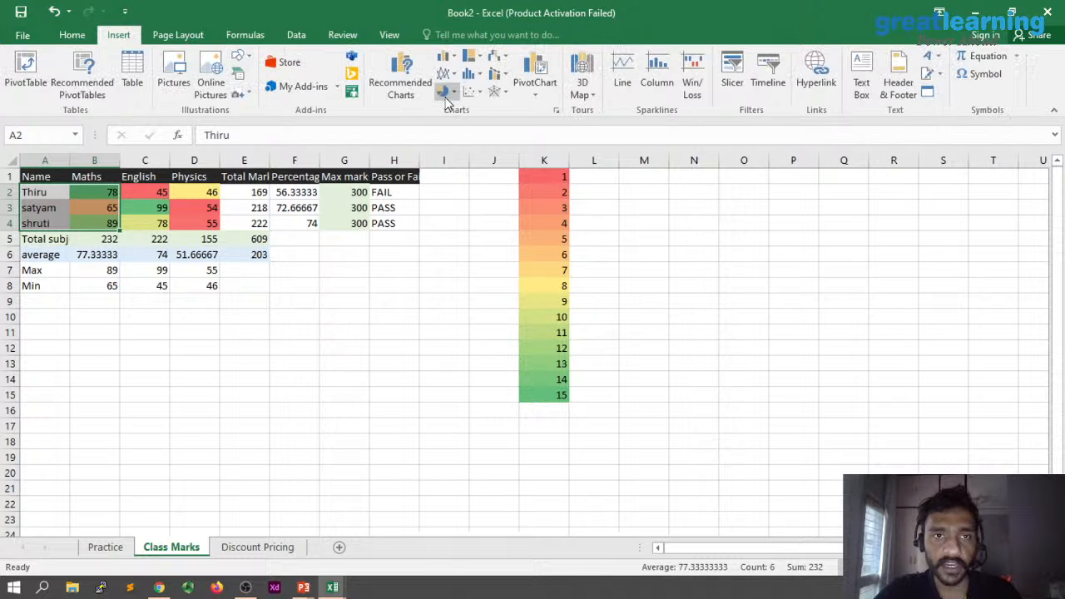
left_click(447, 93)
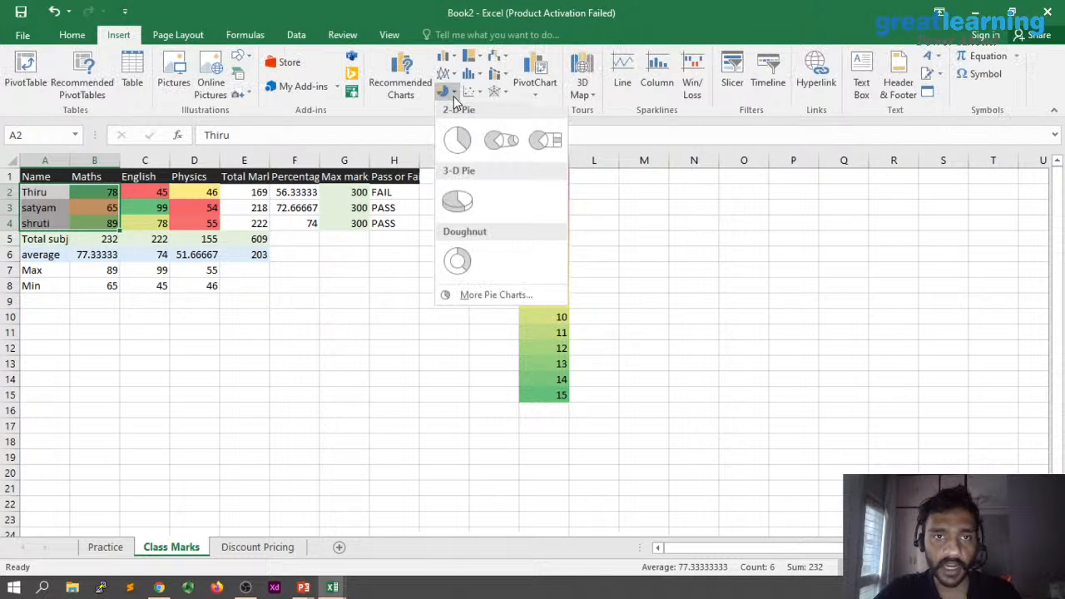
left_click(456, 142)
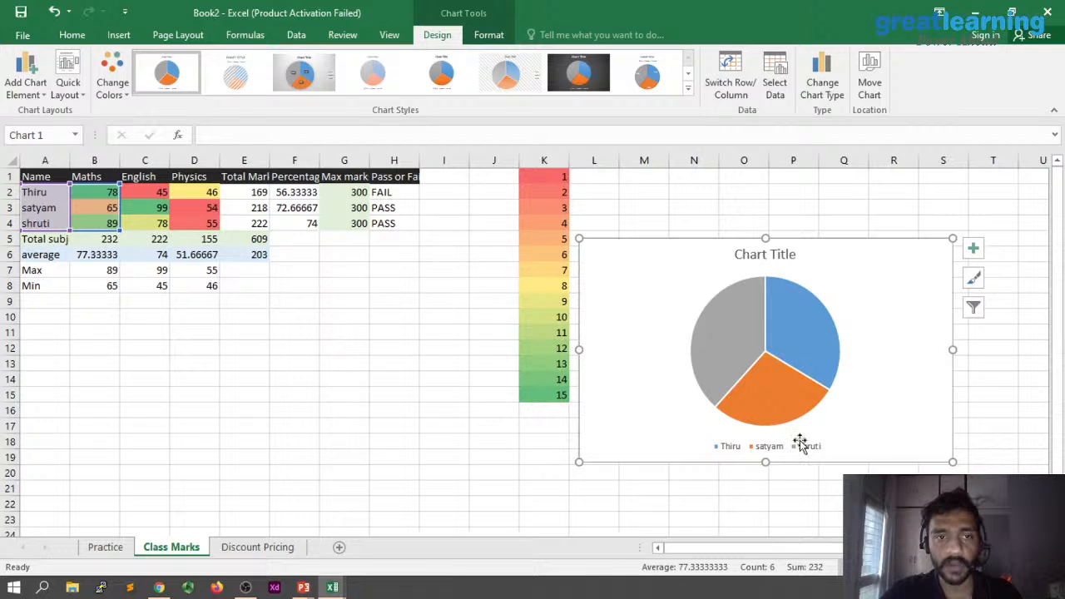
- Delete the pie chart of the Maths marks
left_click(785, 380)
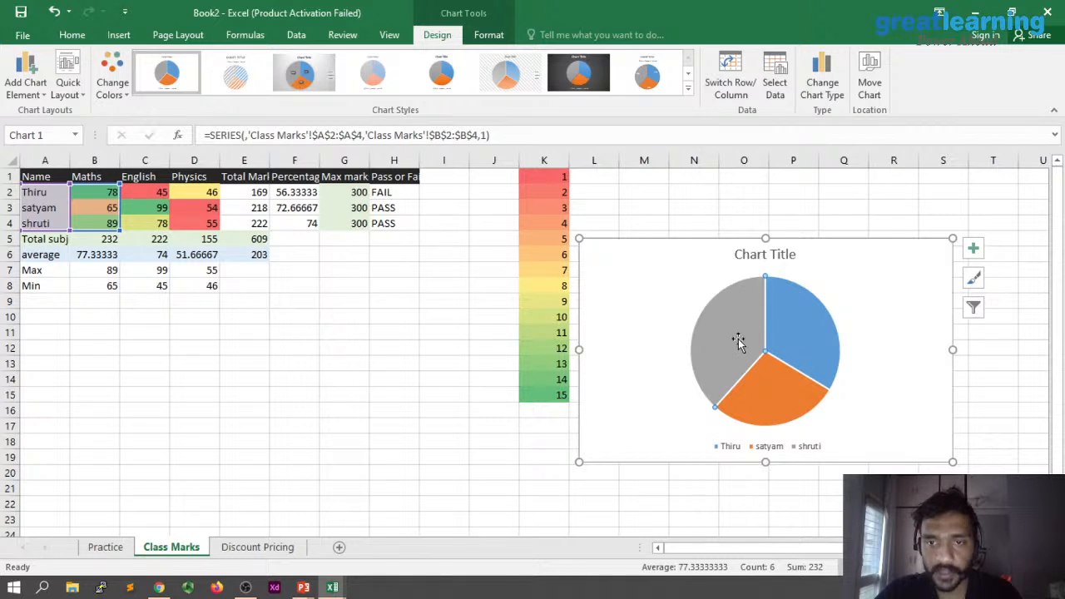
left_click(876, 272)
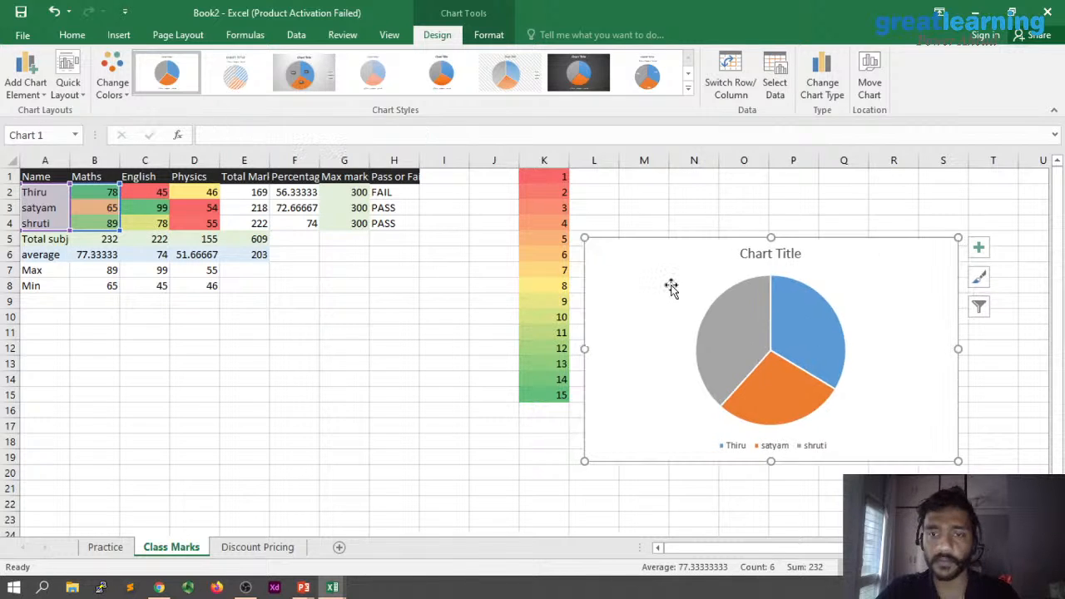
key("Delete")
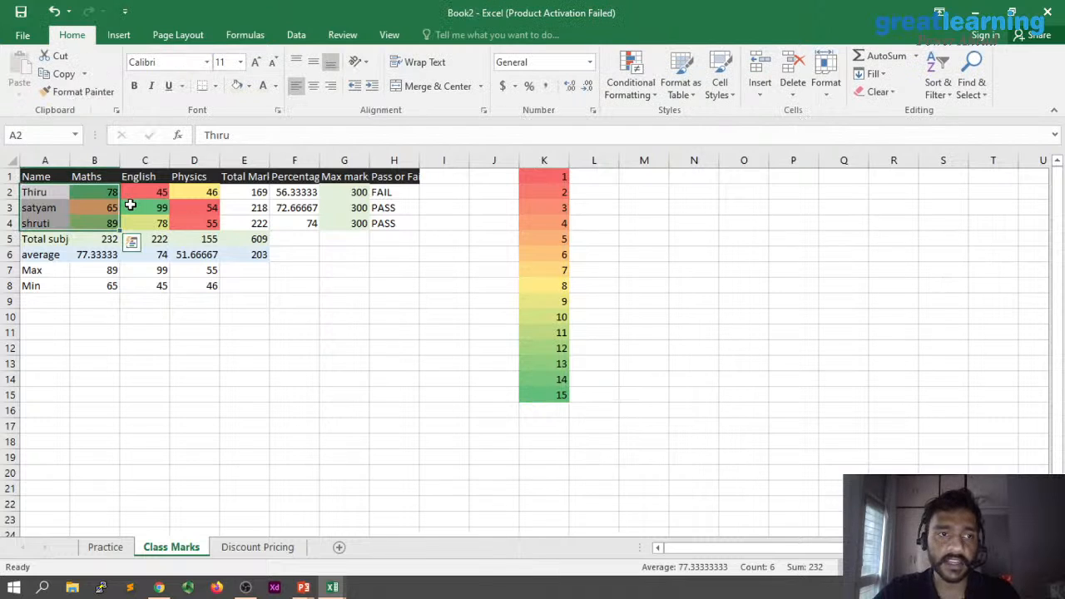
- Insert a line chart of the students' marks from A2:D4 and move it beside the number series in column K
left_click_drag(130, 206, 207, 218)
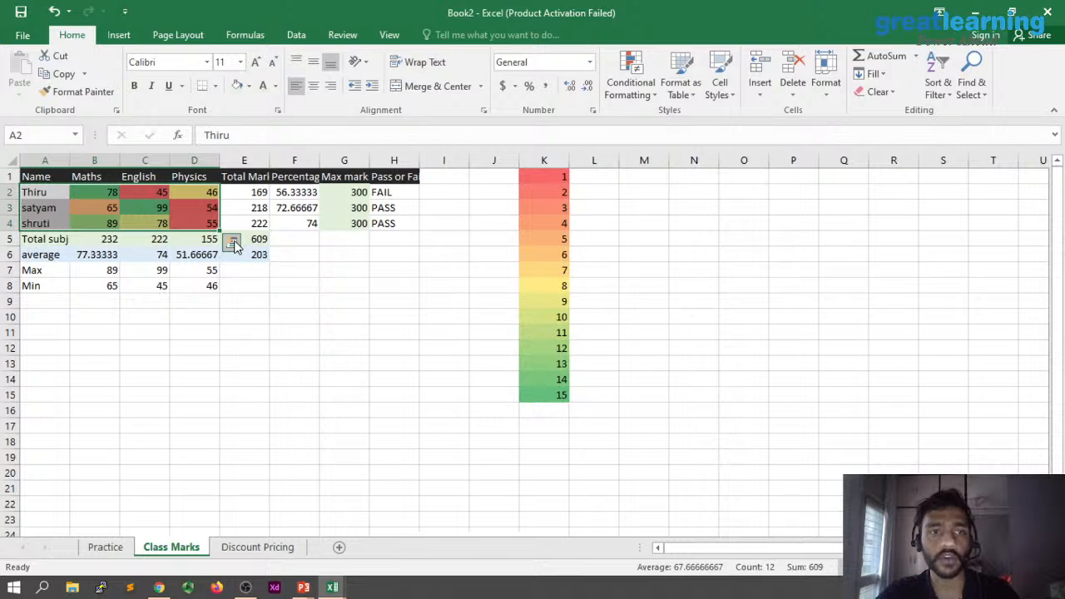
left_click(233, 241)
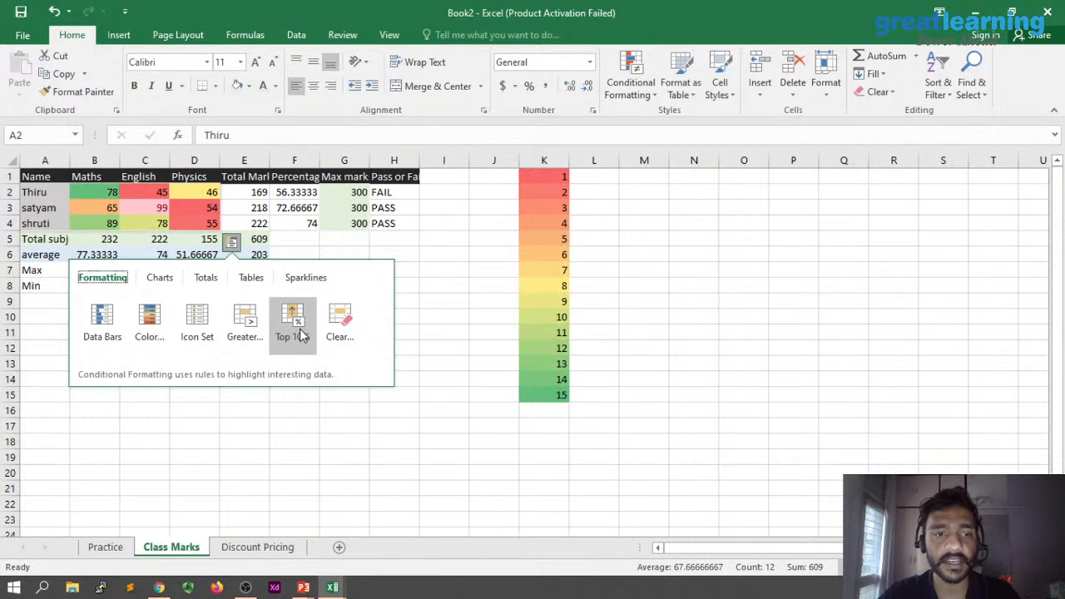
left_click(160, 277)
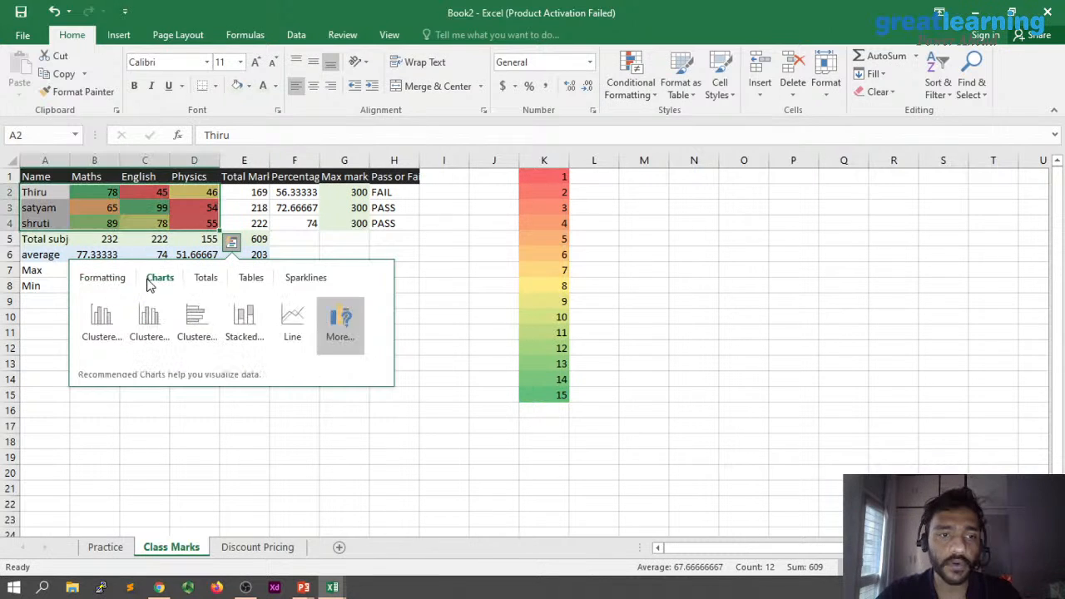
left_click(285, 328)
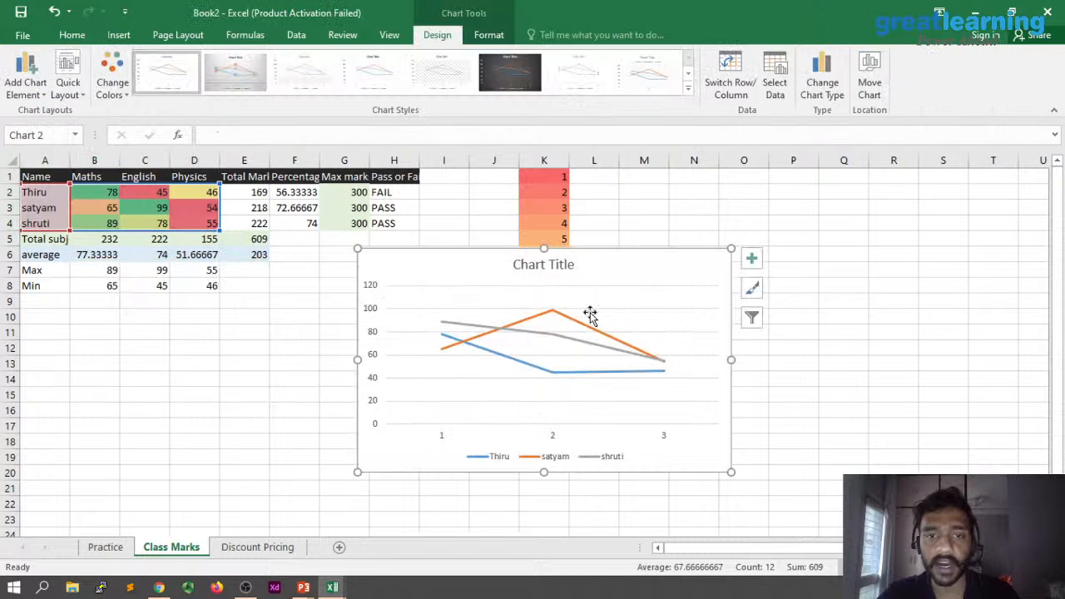
left_click_drag(673, 245, 837, 283)
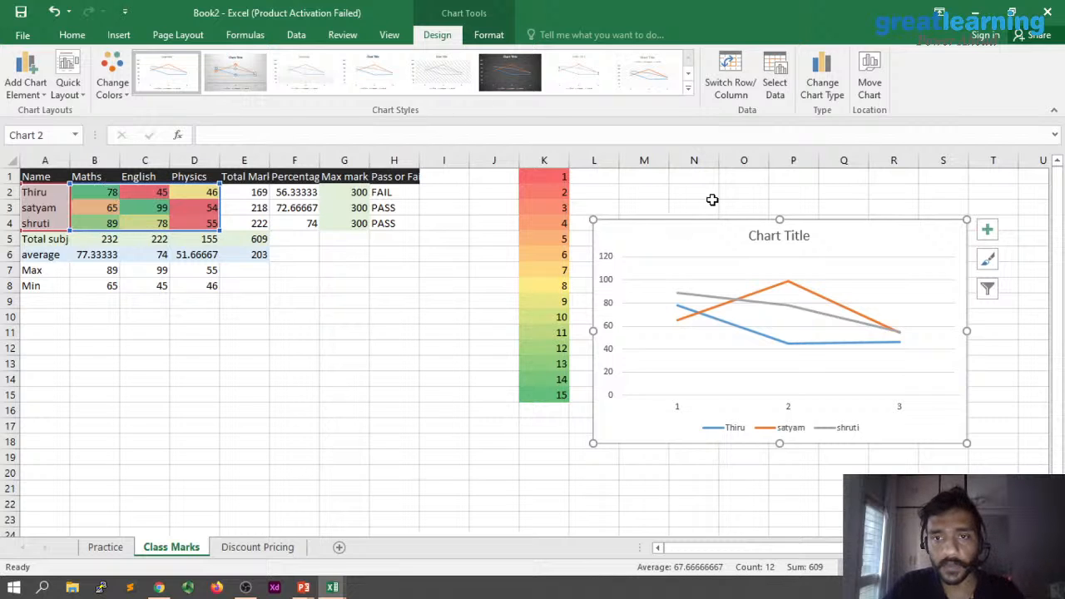
- Delete the line chart of the students' marks
key("Delete")
left_click(712, 205)
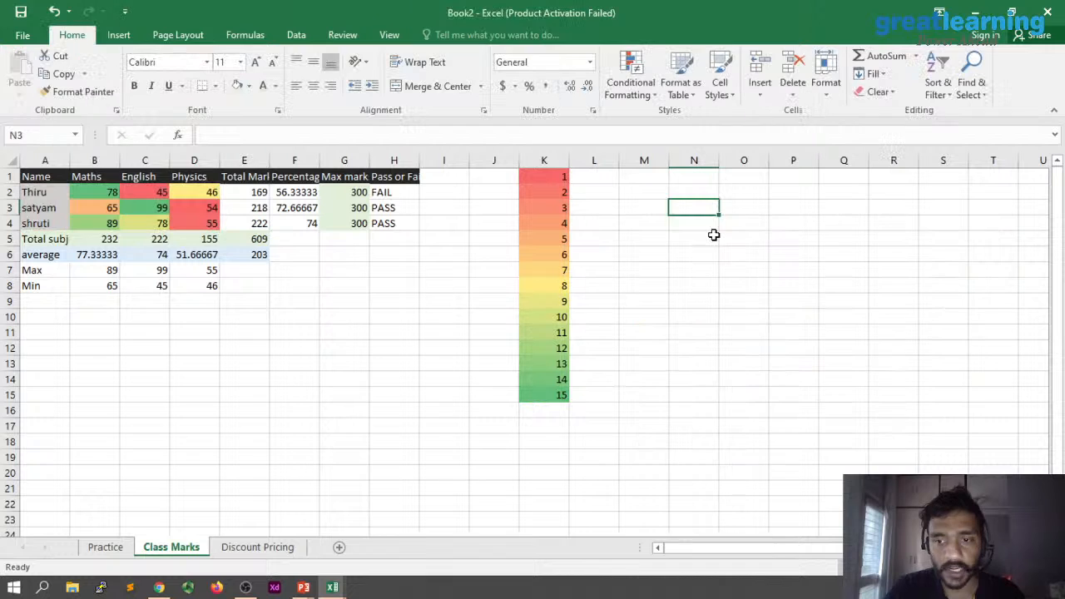
- Enter the label Product A in cell A2 of the Discount Pricing sheet
left_click(261, 548)
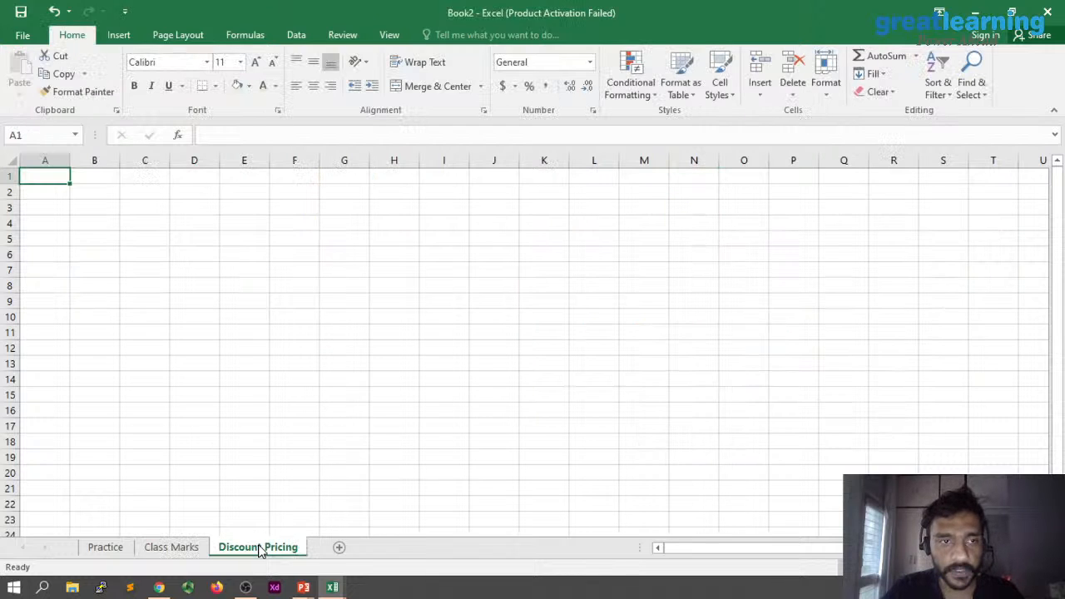
left_click(404, 393)
left_click(52, 178)
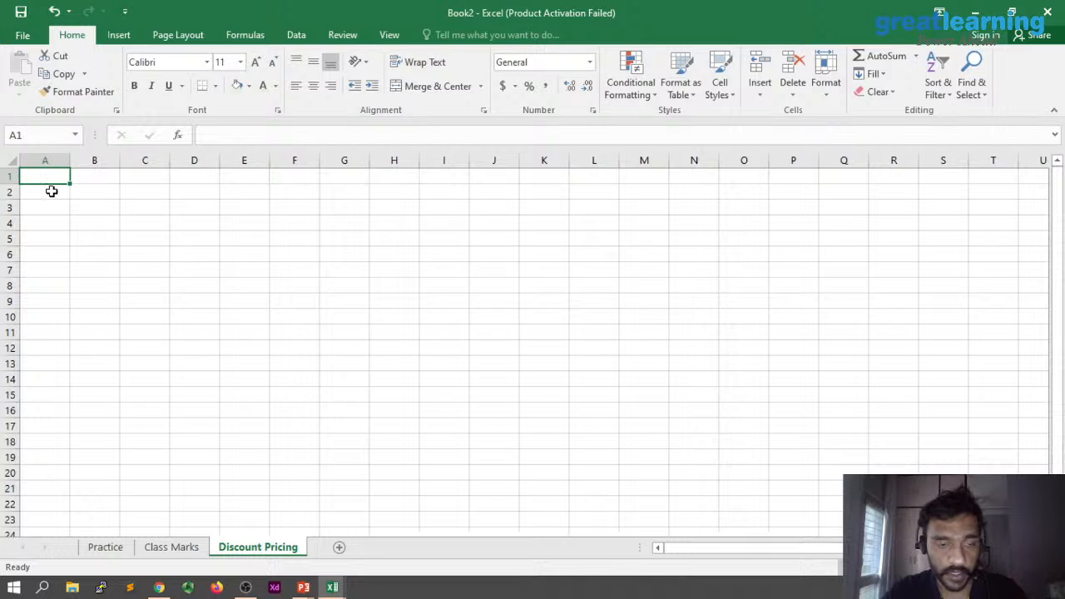
left_click(52, 191)
type("Product")
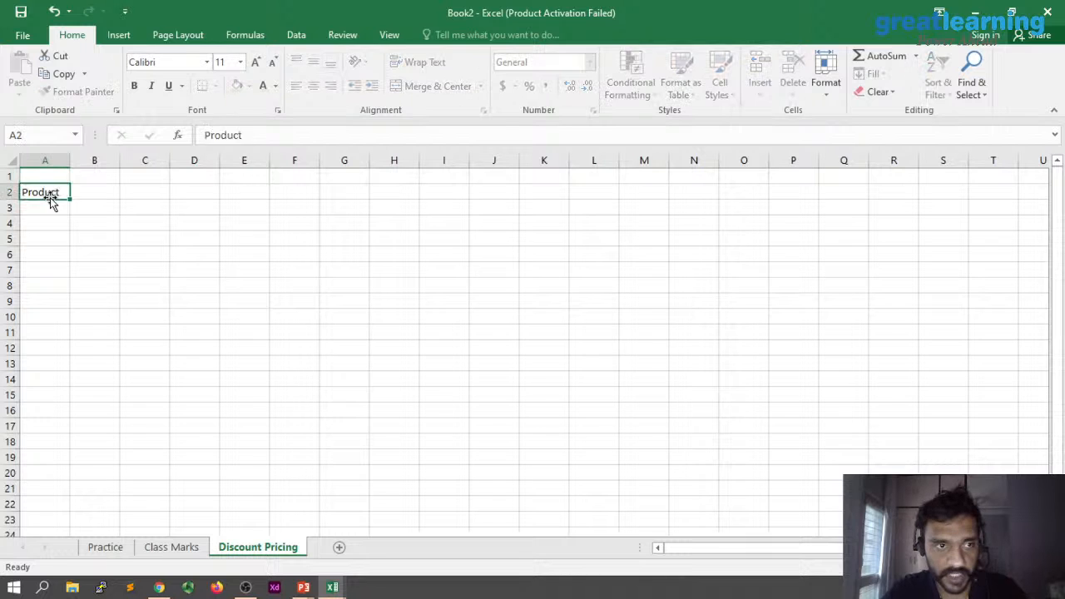
key("Return")
double_click(55, 193)
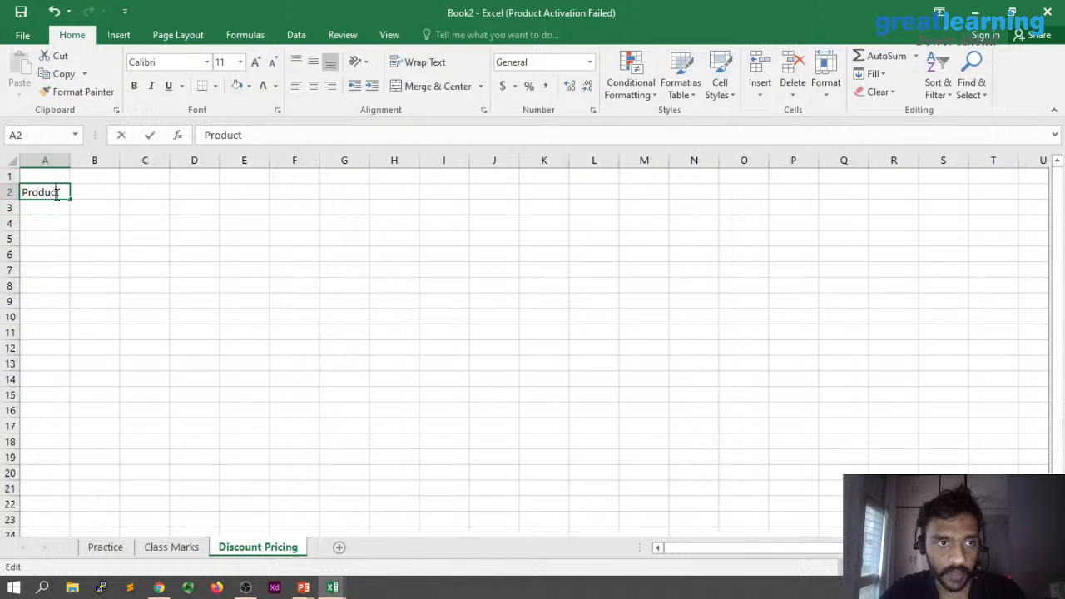
type("A")
key("Return")
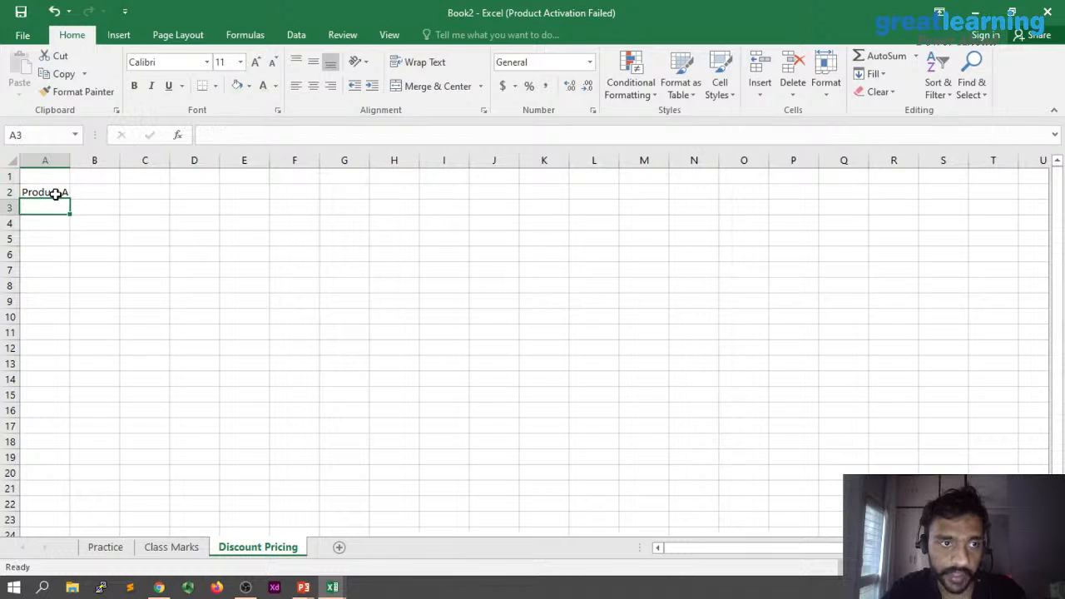
- Enter the label Product B in A3 and the label Discount in A6
type("Product A")
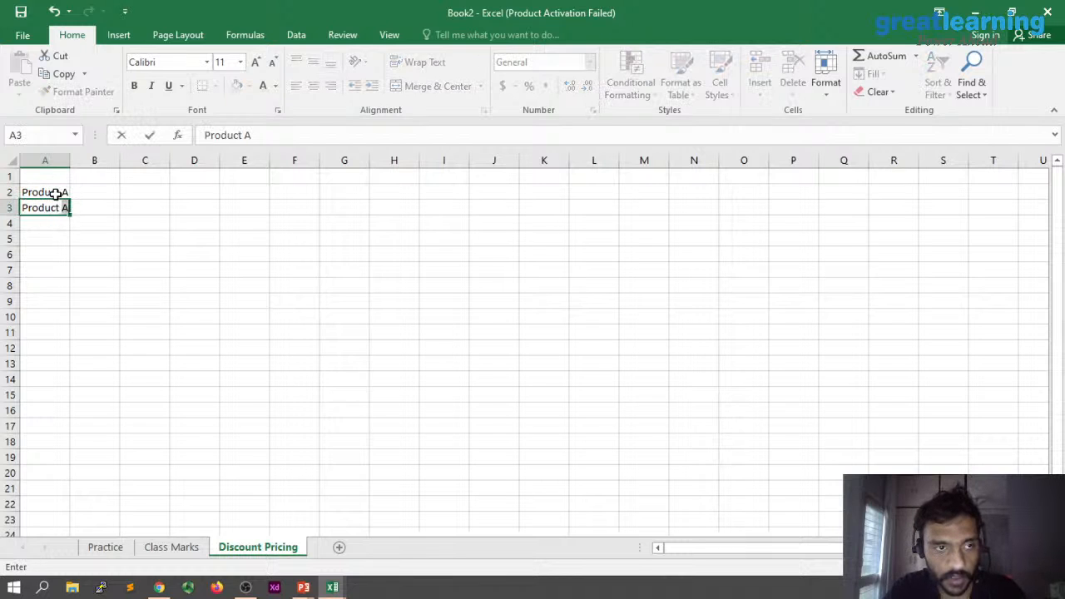
type(" B")
left_click(50, 254)
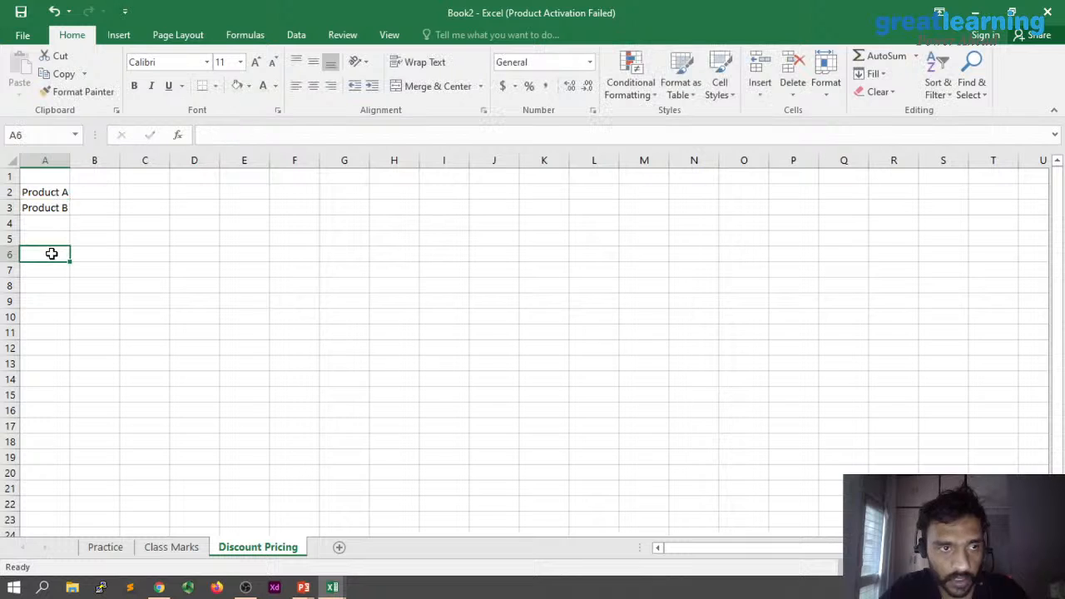
type("Discoutn")
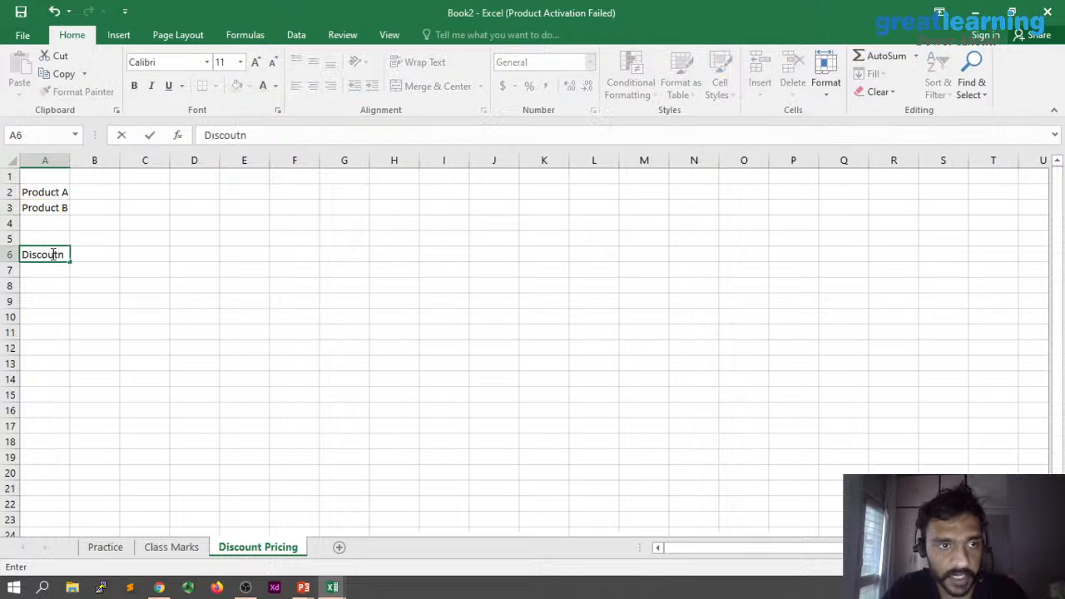
key("Return")
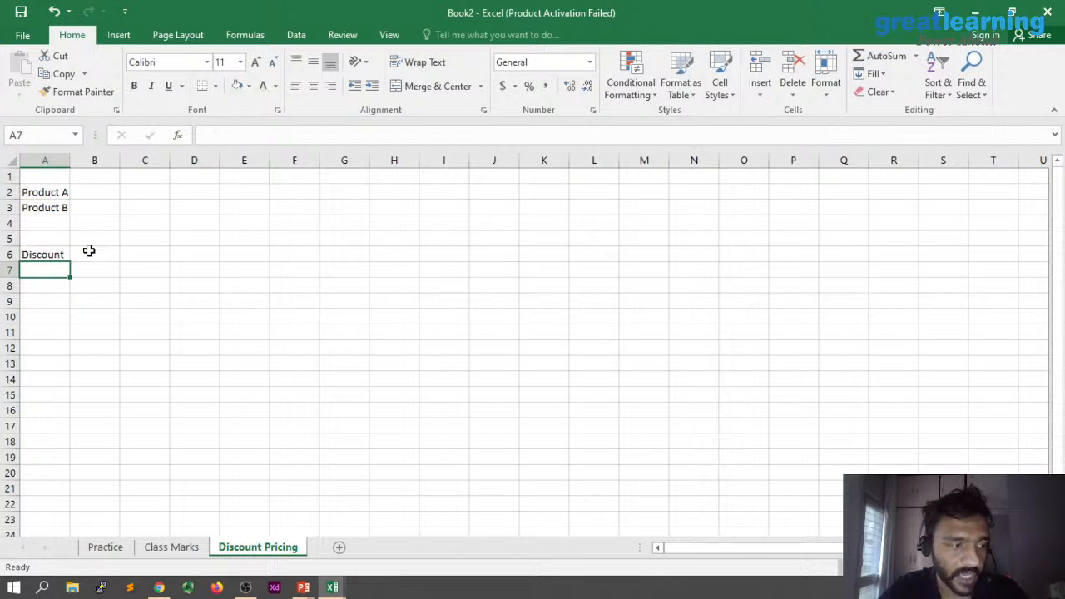
- Enter the heading Actual Price in cell B1
left_click(102, 176)
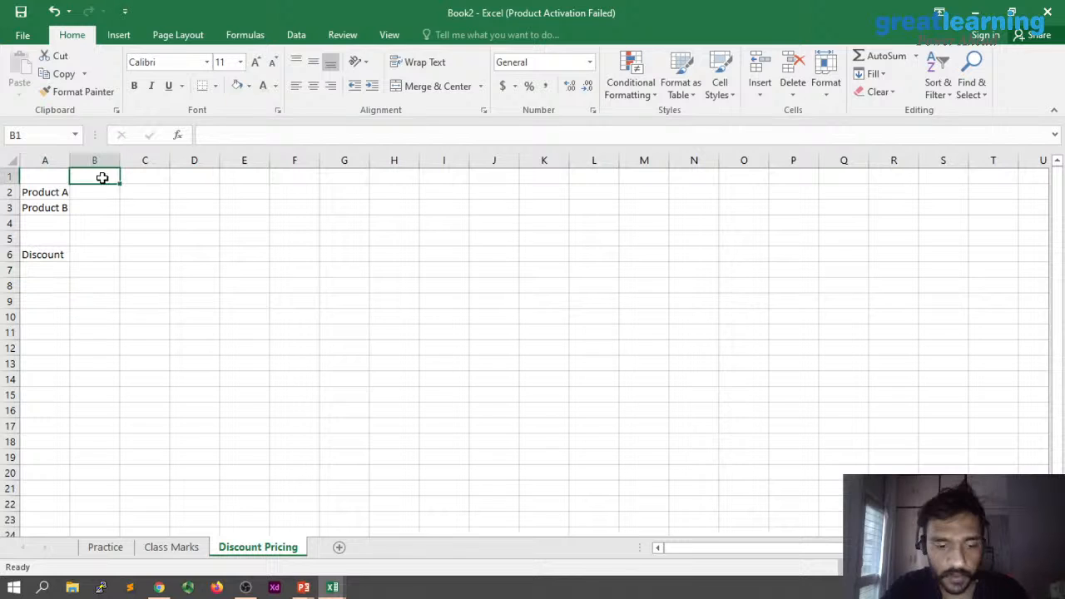
type("D")
key("BackSpace")
type("Actual")
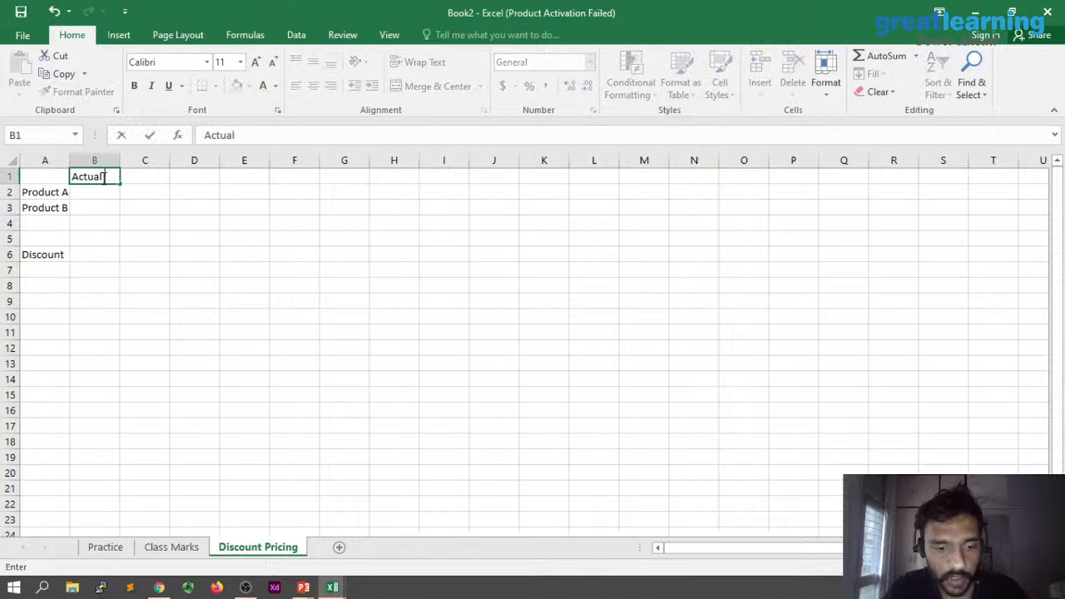
type(" Price")
- Enter the heading Price on day 1 in cell D1
left_click(198, 173)
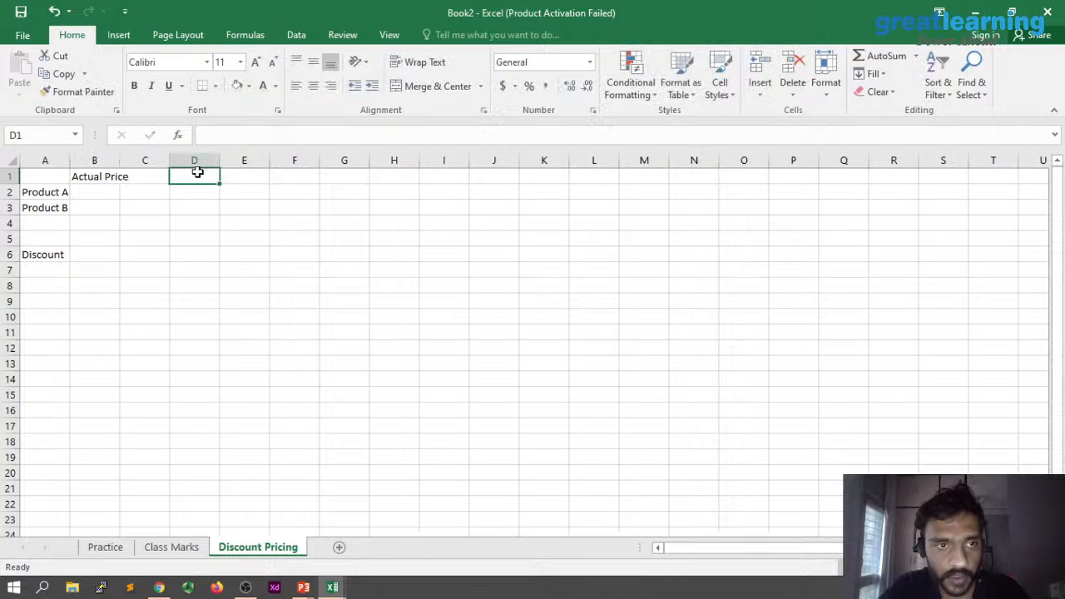
type("Prce of")
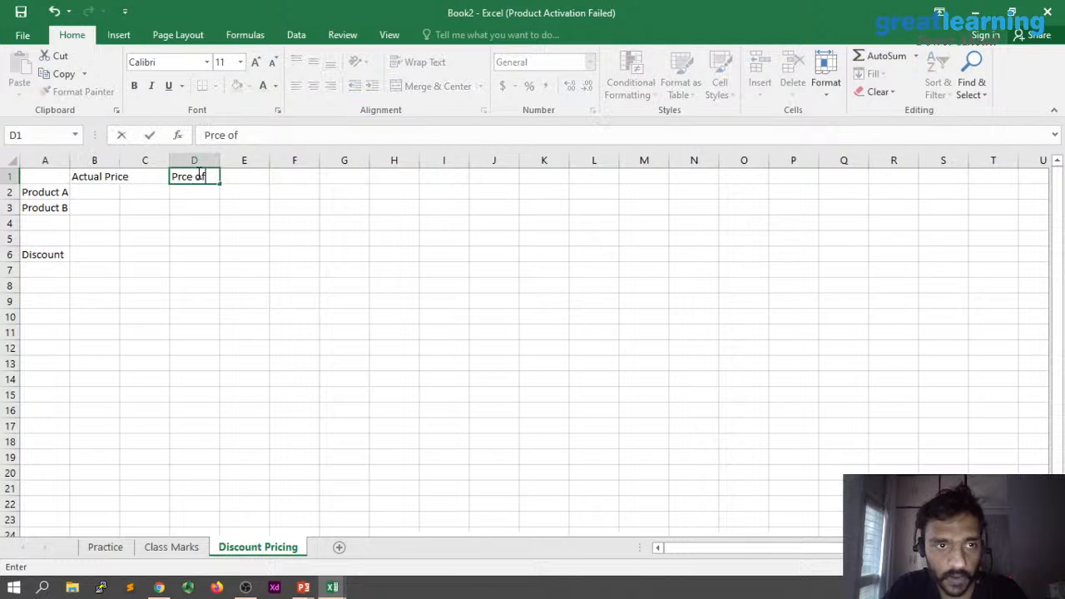
key("BackSpace")
key("BackSpace")
key("BackSpace")
key("BackSpace")
key("BackSpace")
type("ice on day")
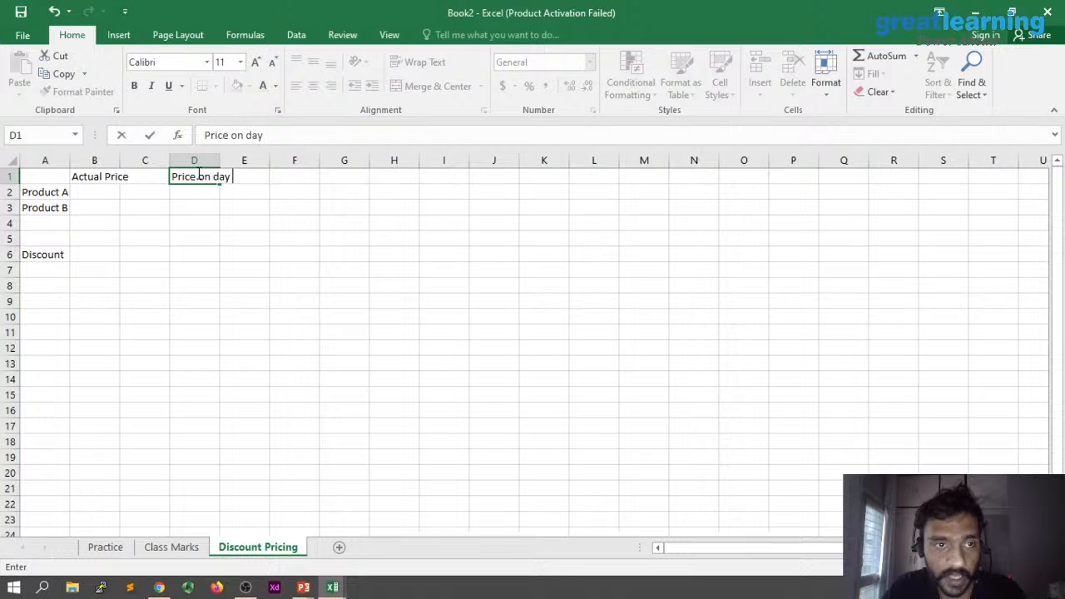
key("Return")
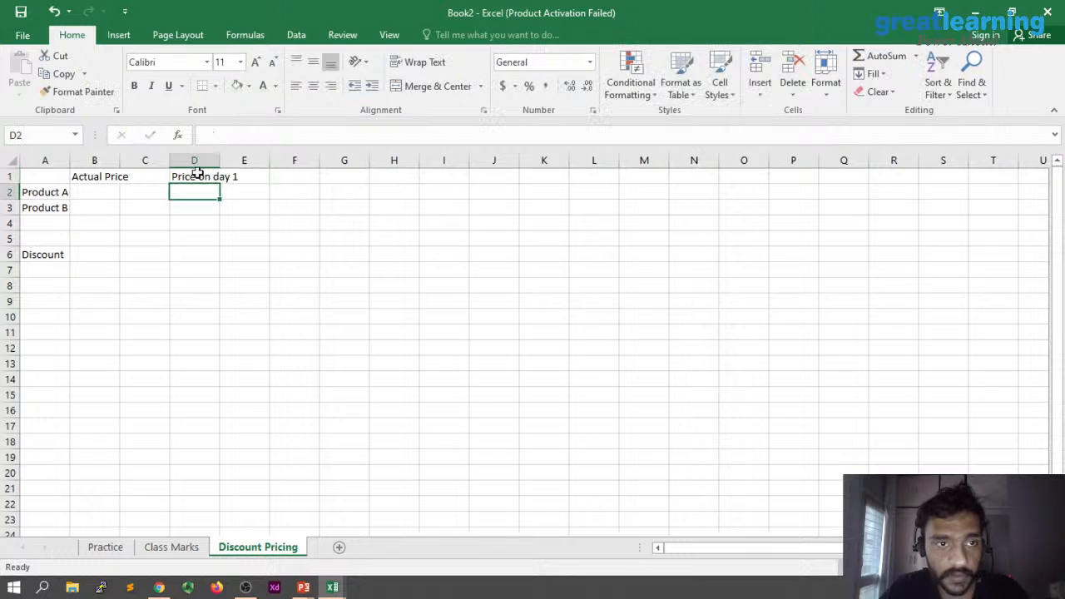
- Enter the heading Price on day 2 in cell E1
left_click(239, 175)
type("Pric")
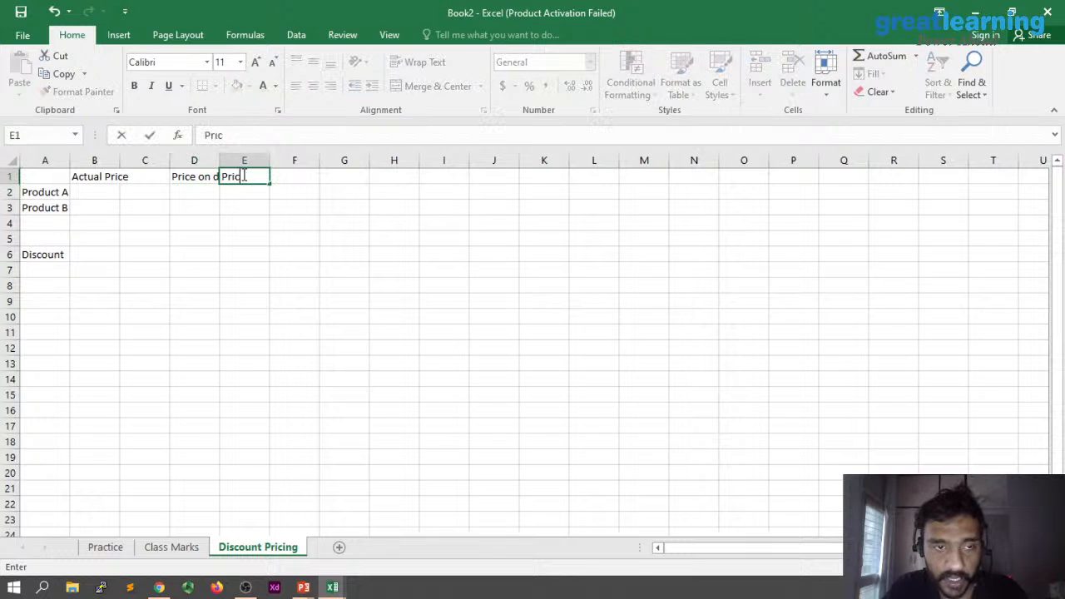
type("e on day 2")
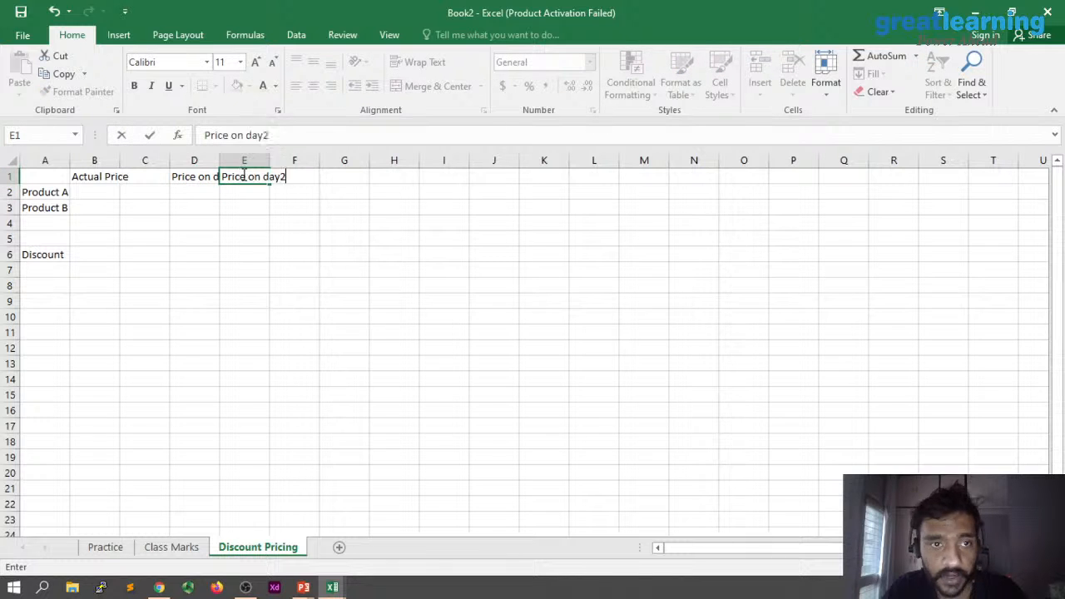
key("BackSpace")
type("2")
key("Return")
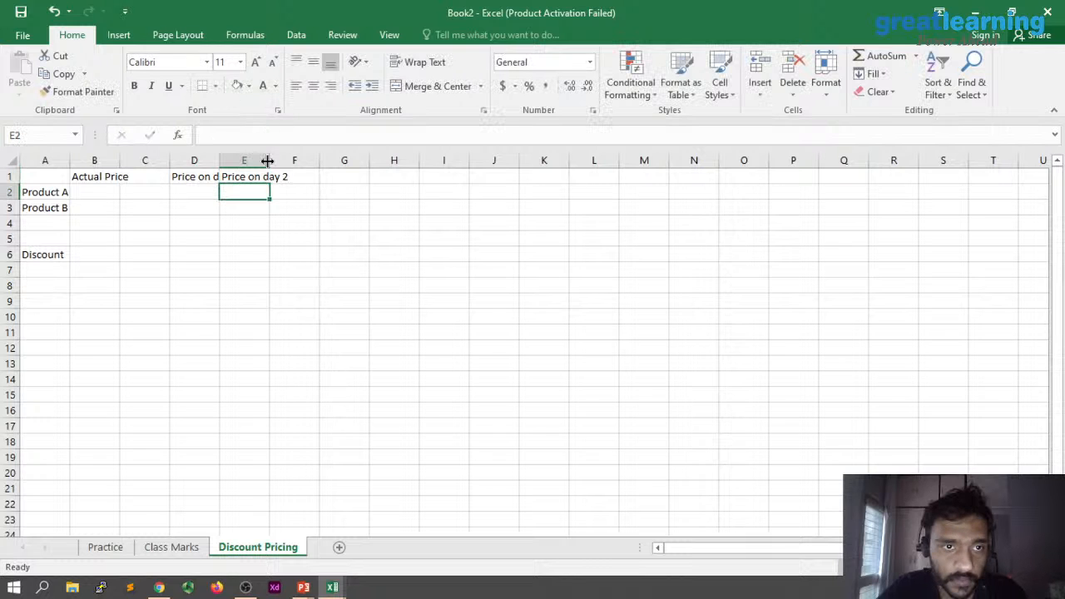
- Widen columns E, D and B so that their price headings fit
left_click_drag(269, 161, 305, 160)
left_click_drag(220, 161, 246, 161)
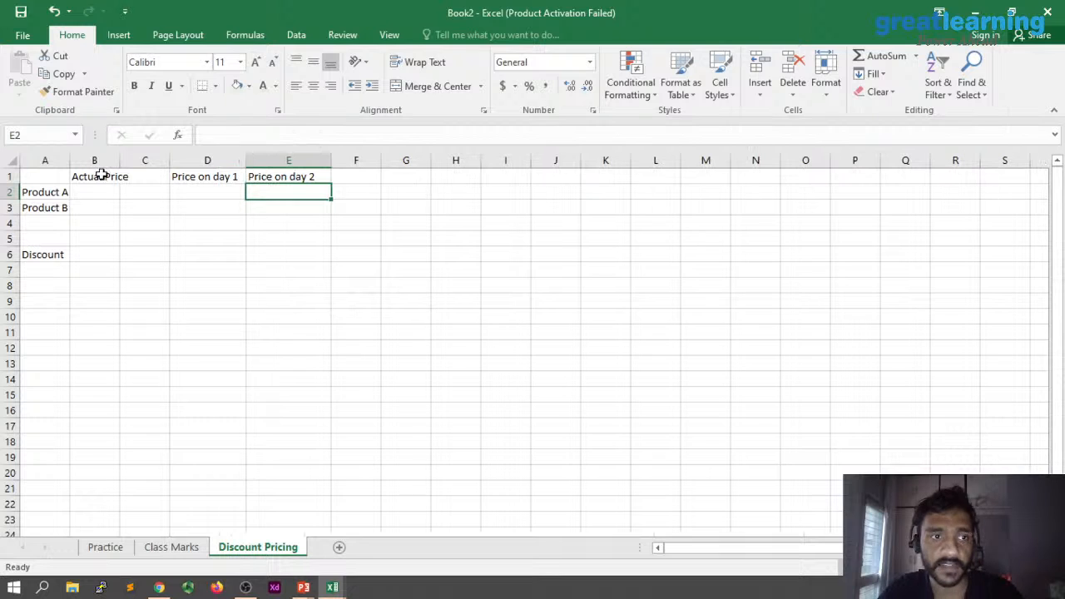
left_click_drag(120, 166, 131, 160)
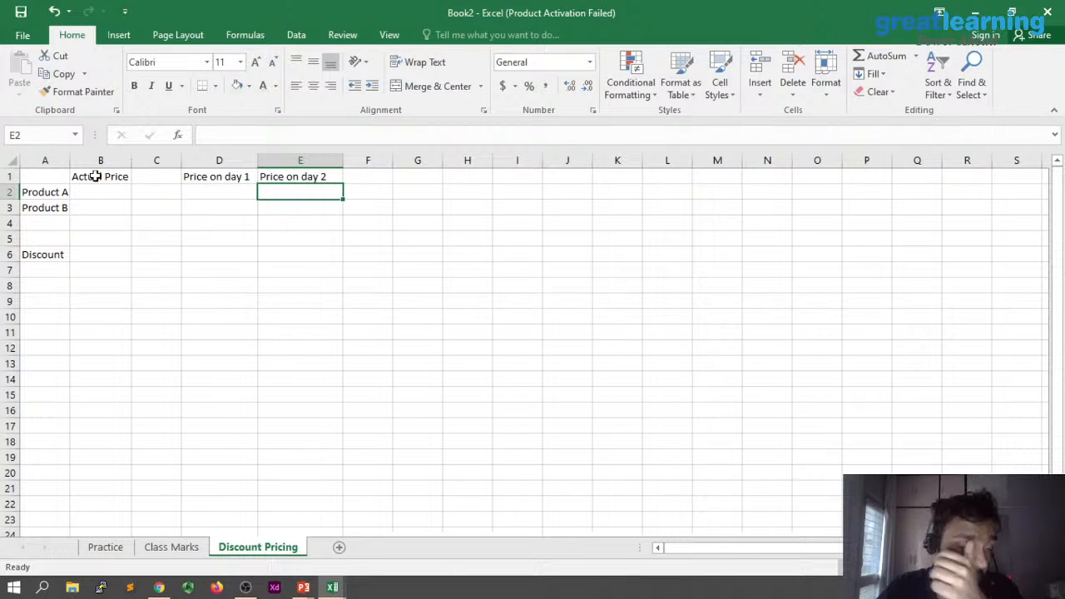
- Add outside borders to the marks table A1:H4 on the Class Marks sheet
key("ctrl+Page_Up")
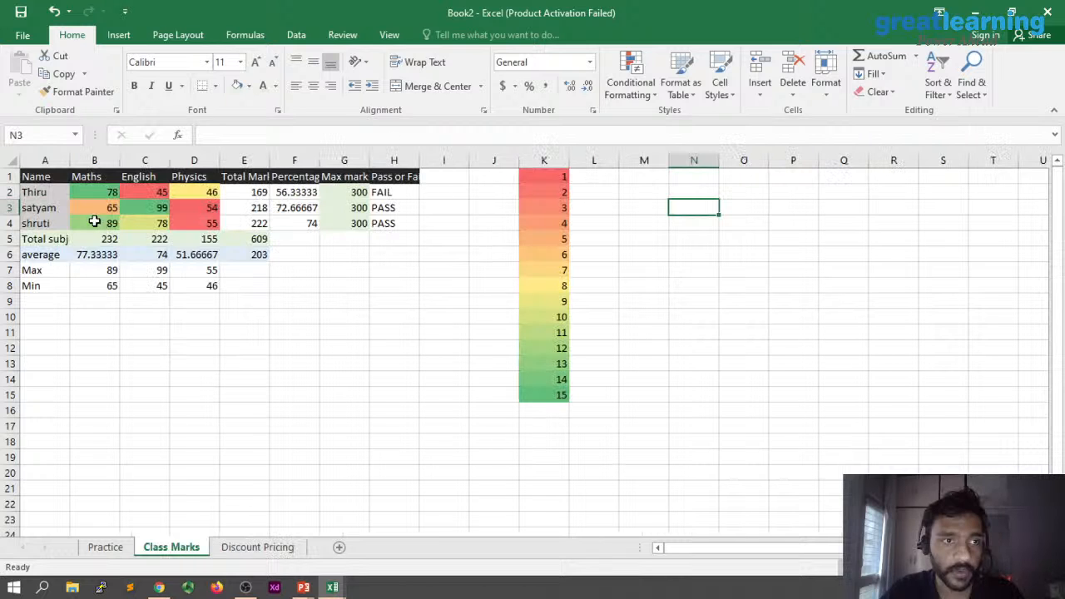
left_click(28, 178)
left_click_drag(28, 177, 407, 225)
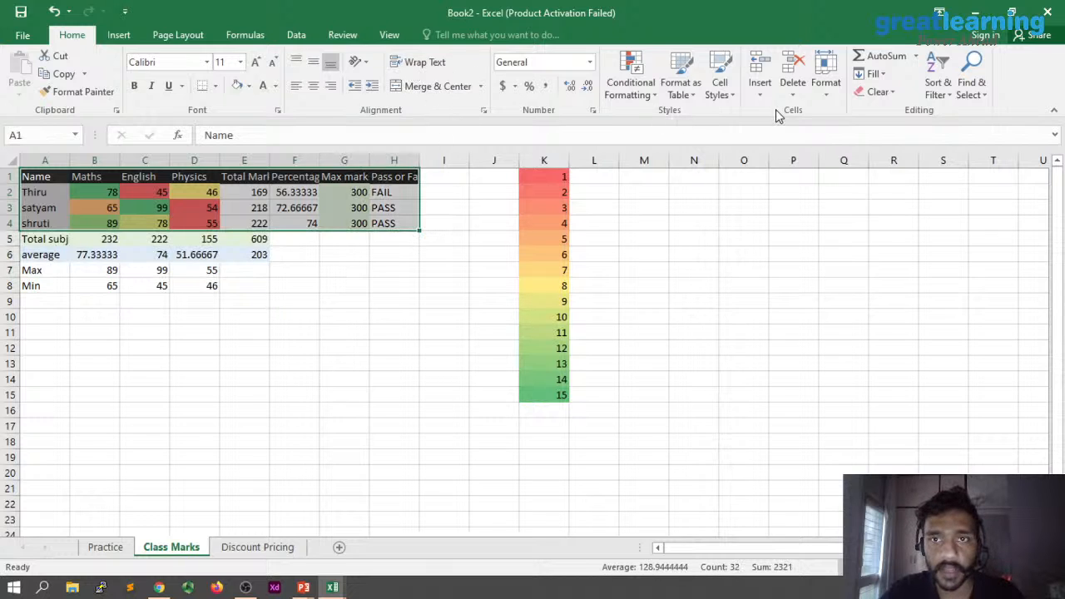
left_click(218, 87)
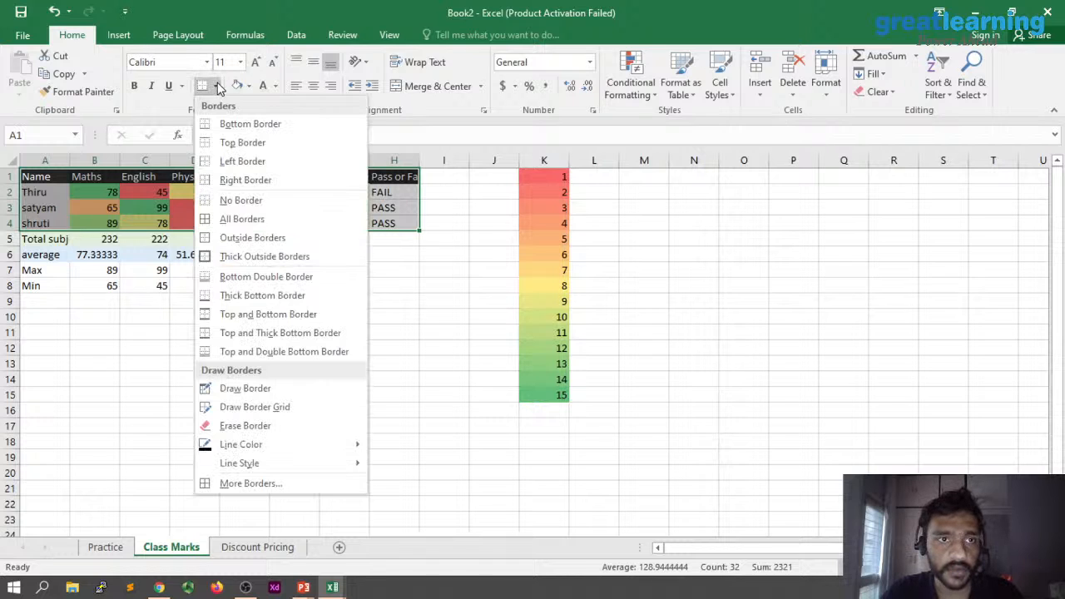
left_click(252, 239)
left_click(394, 317)
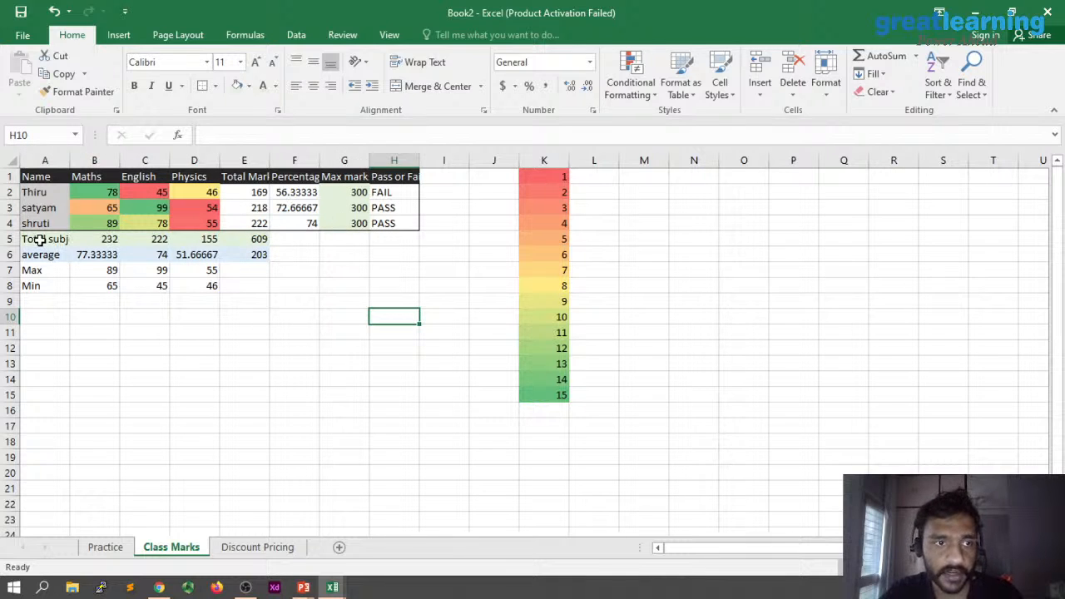
- Add outside borders to the total and average rows A5:E6 and to the Max and Min rows A7:D8
left_click_drag(39, 238, 249, 255)
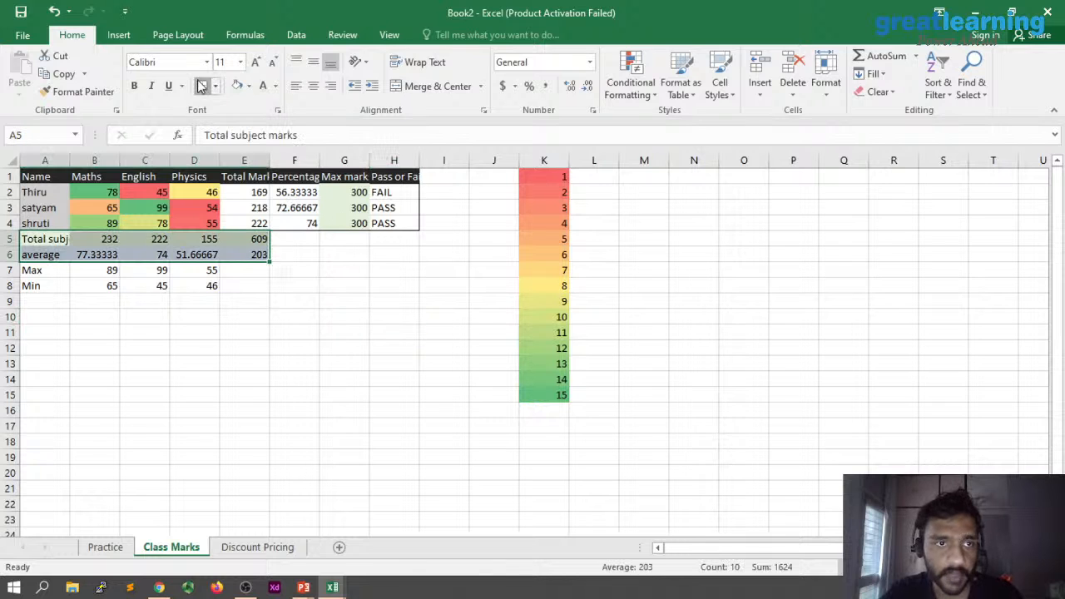
left_click(40, 275)
left_click_drag(89, 276, 200, 288)
left_click(346, 353)
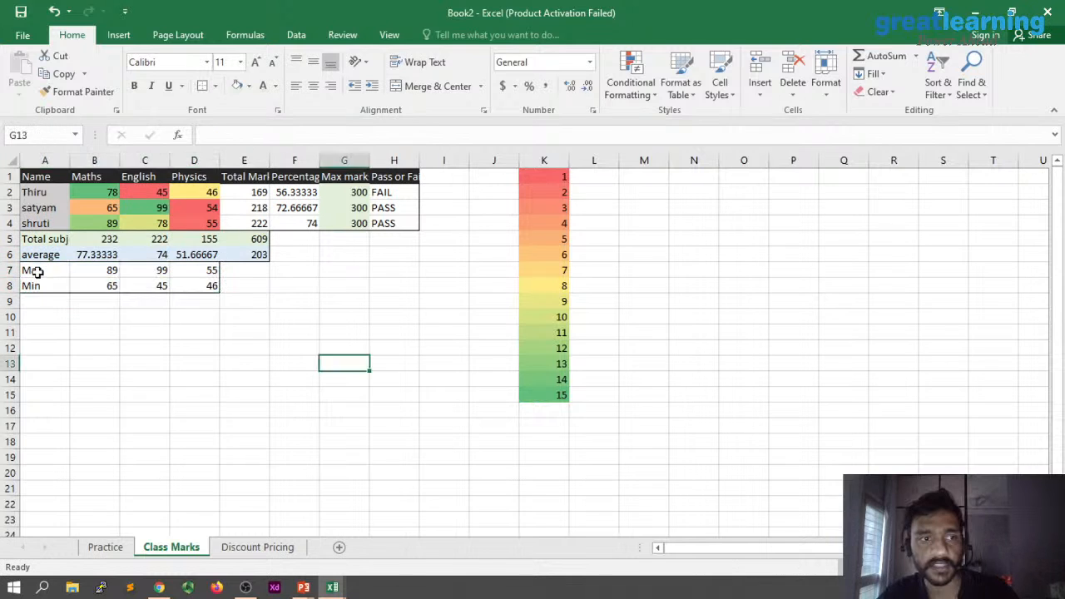
- Apply all borders to the Max and Min rows in A7:D8
left_click_drag(39, 271, 200, 287)
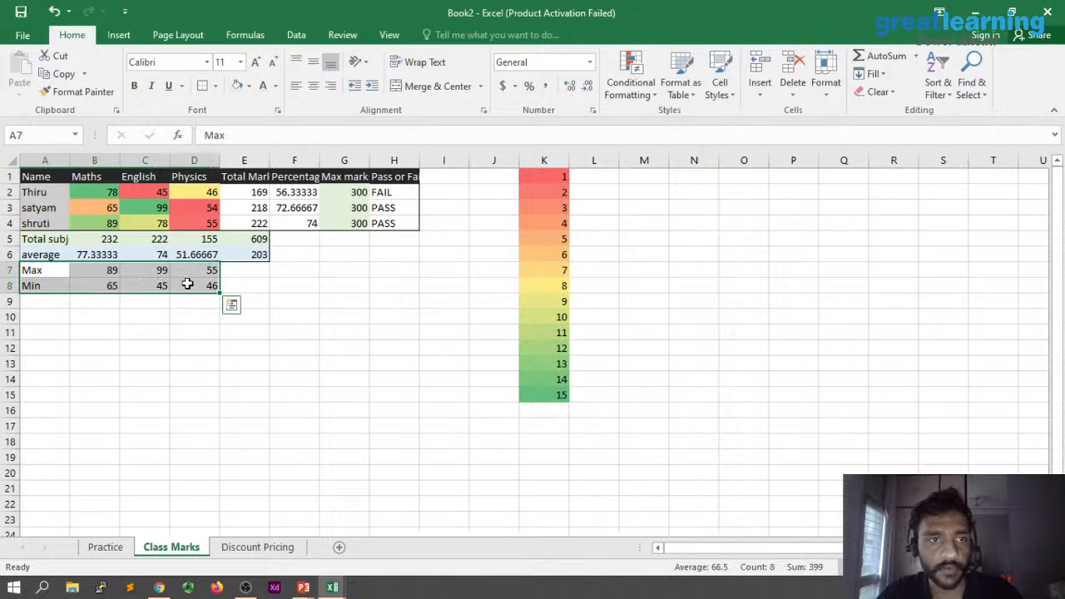
left_click(214, 86)
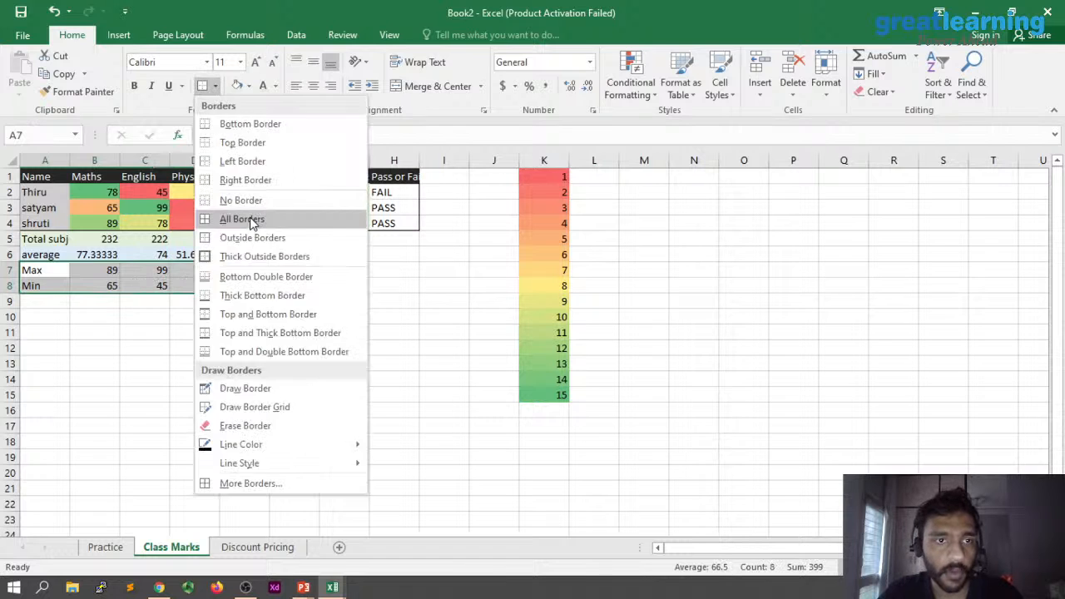
left_click(225, 218)
- Apply all borders to the student rows A2:H4 of the marks table
left_click_drag(48, 239, 239, 255)
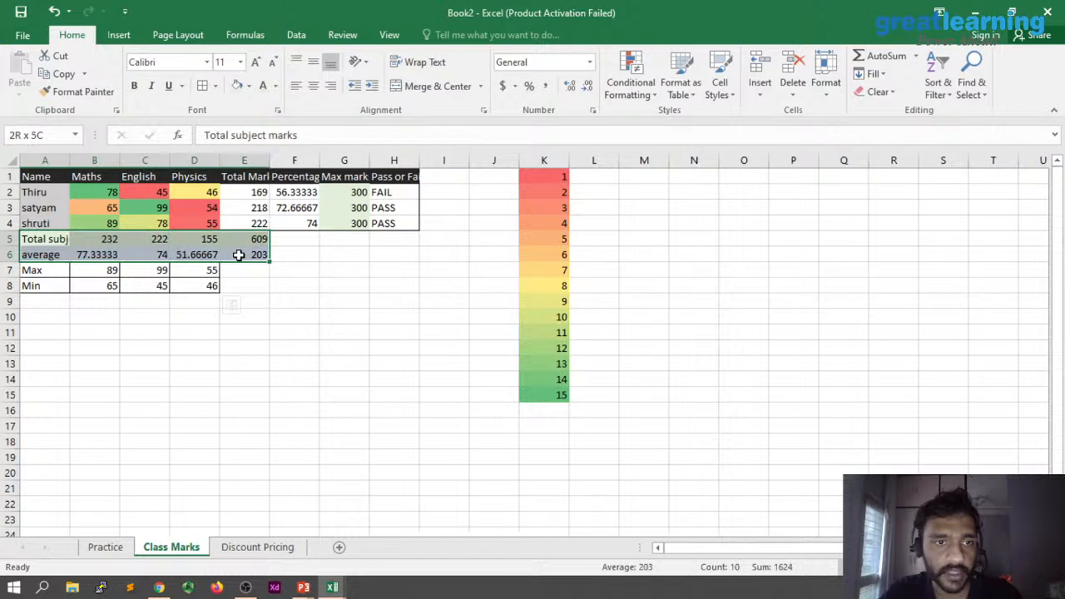
left_click(241, 364)
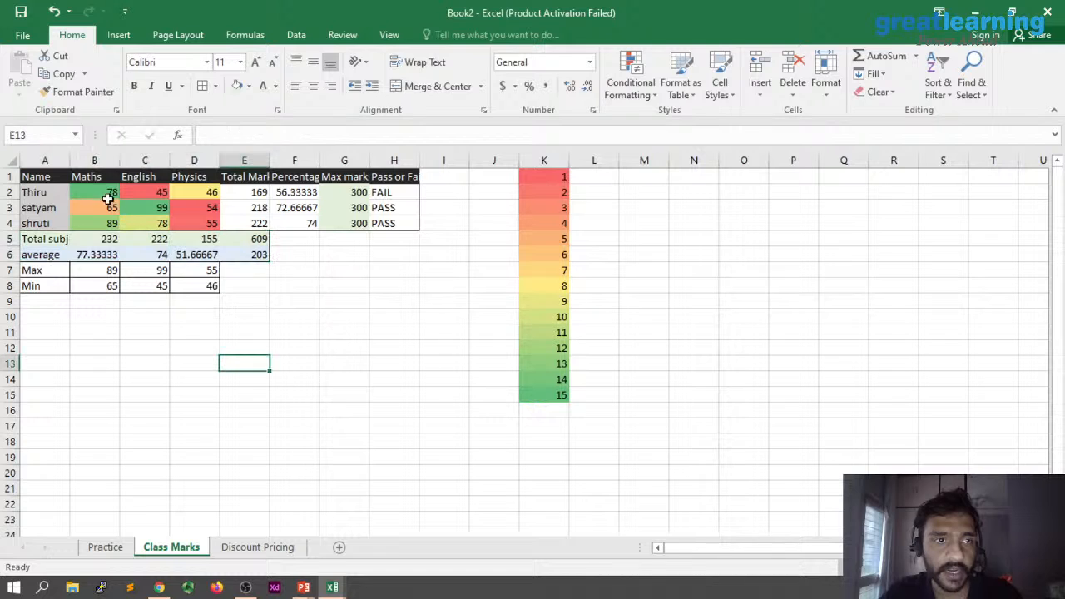
left_click_drag(45, 191, 412, 224)
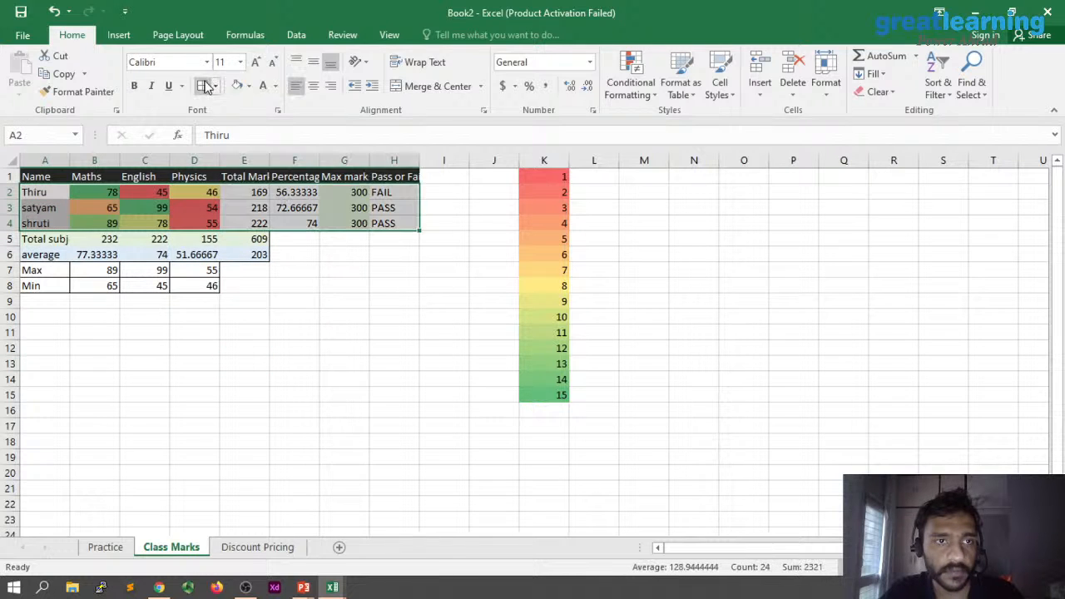
left_click(357, 361)
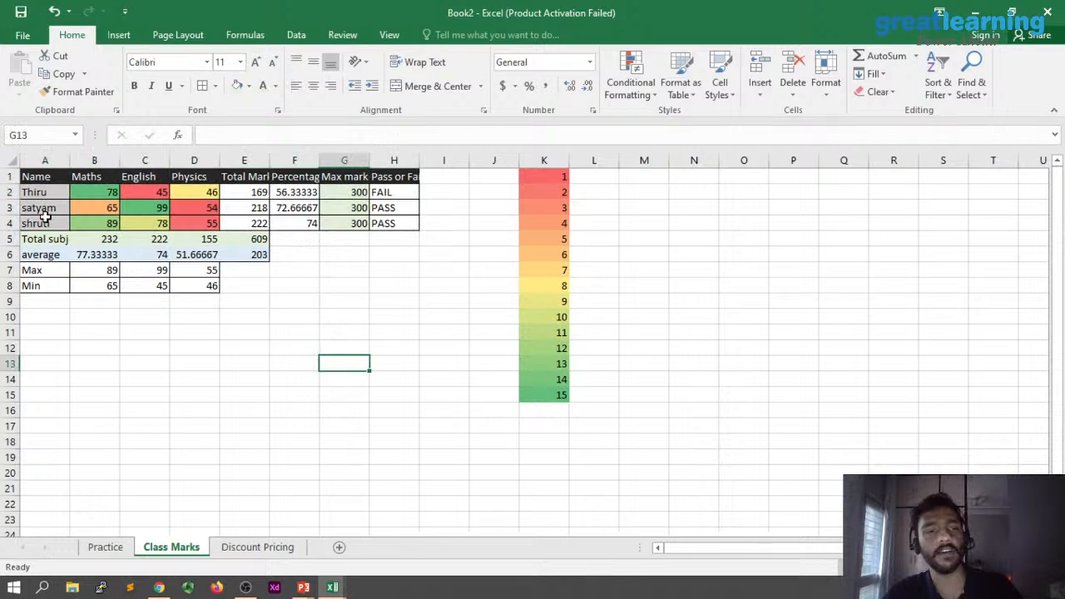
- Widen column A on the Discount Pricing sheet to make room for longer product names
left_click(257, 547)
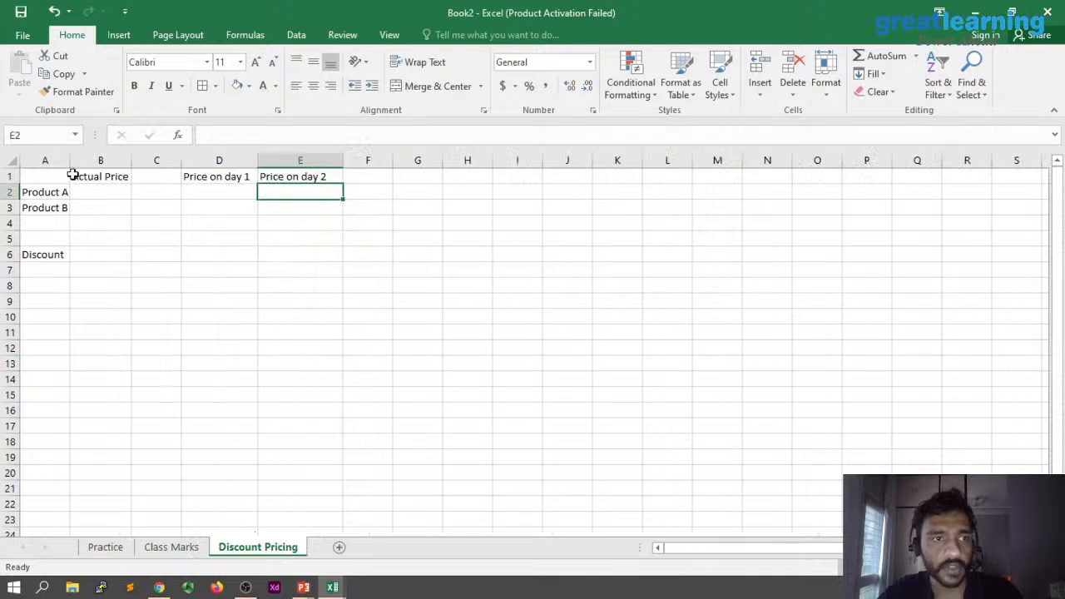
left_click_drag(70, 161, 84, 162)
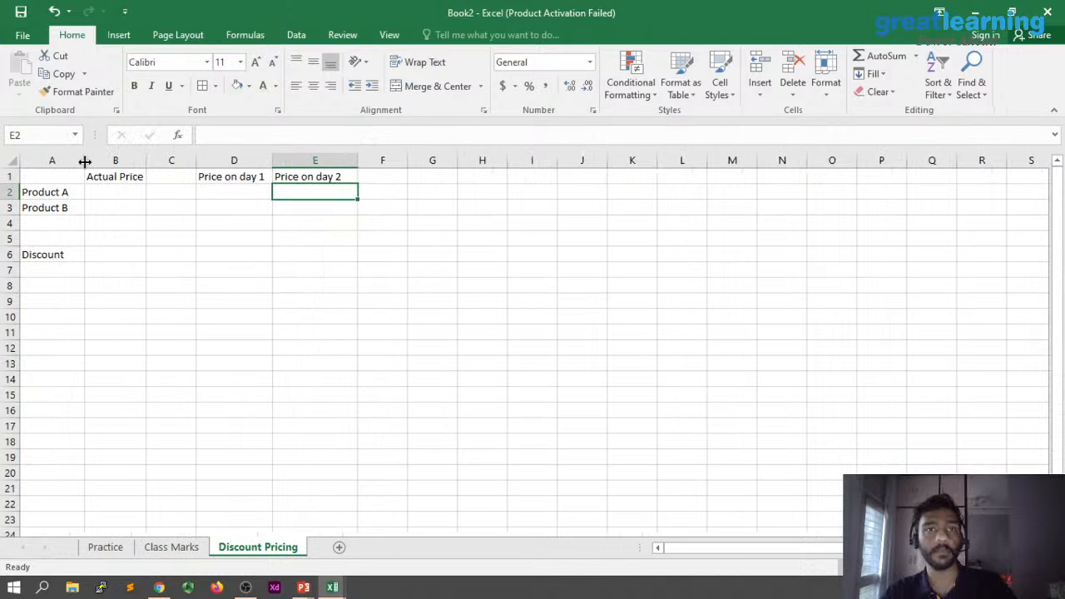
double_click(92, 192)
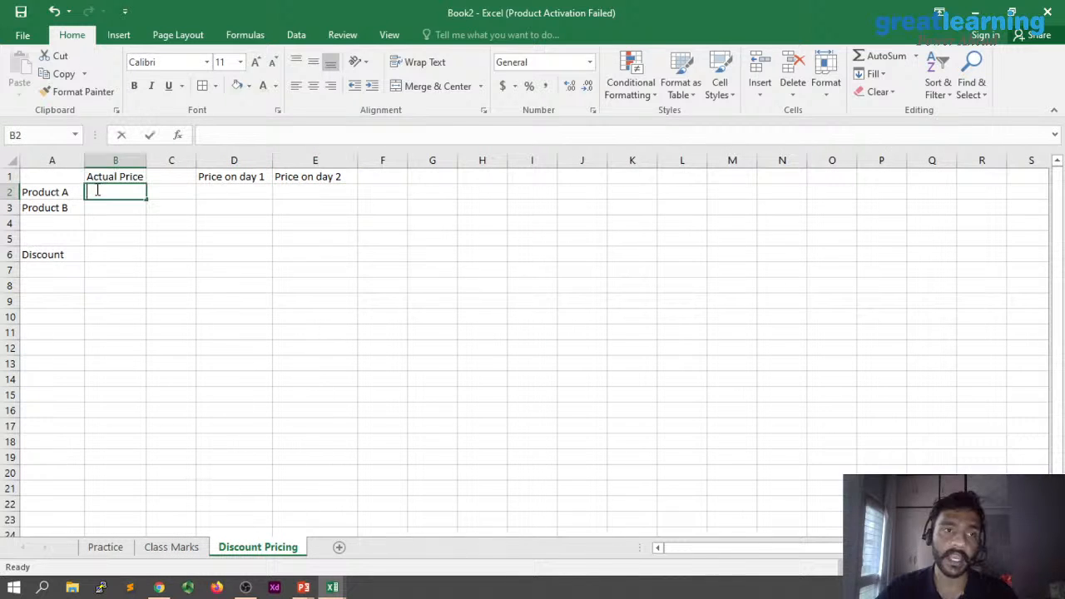
- Replace the first product's name in A2 with "Bluberry Pie"
left_click(61, 192)
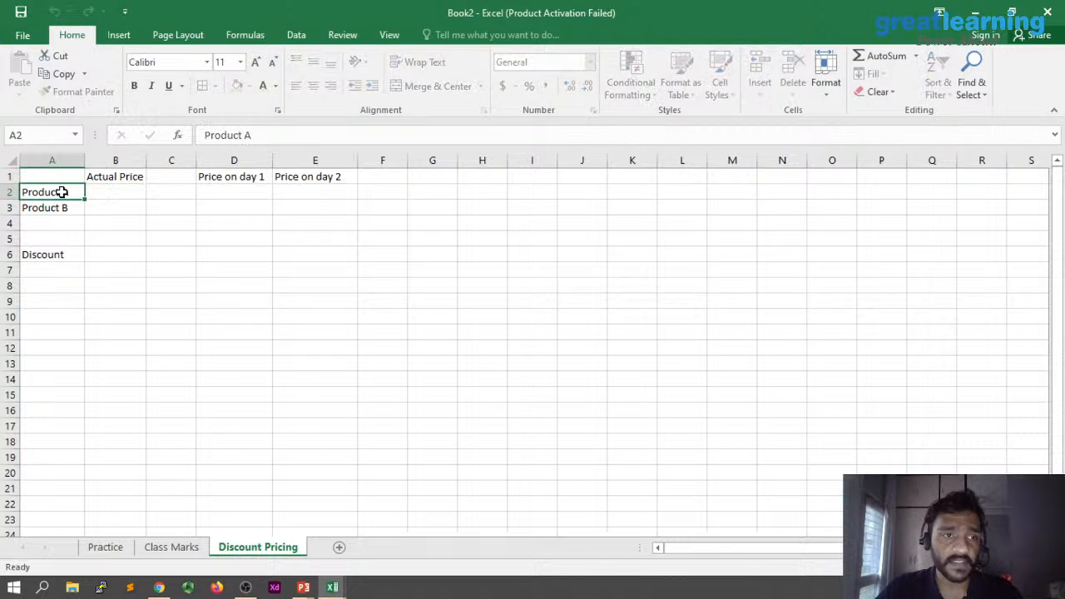
double_click(77, 191)
key("BackSpace")
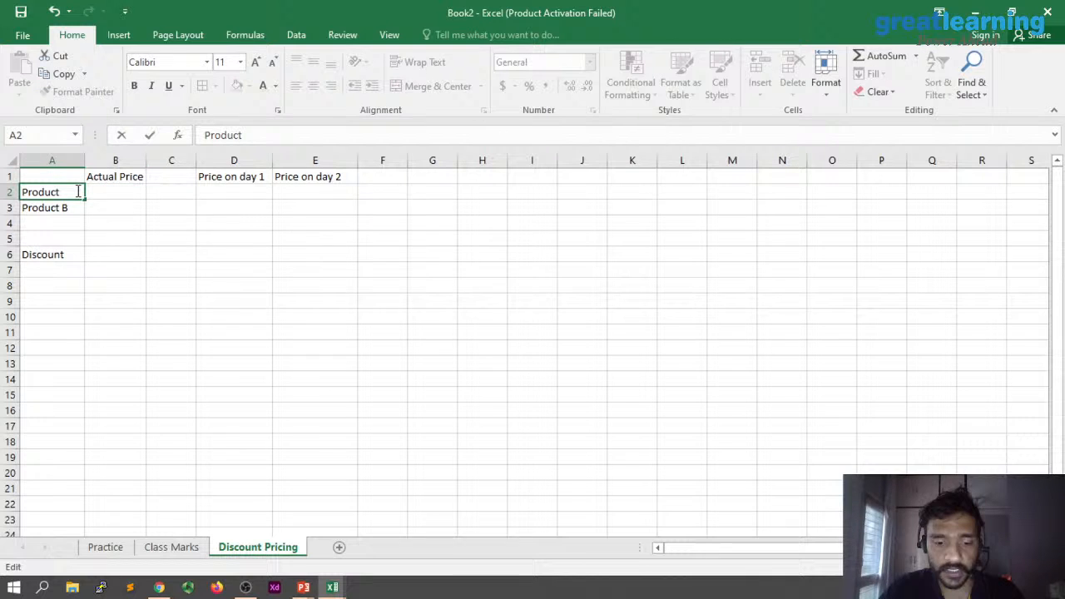
key("BackSpace")
key("BackSpace")
key("BackSpace")
key("BackSpace")
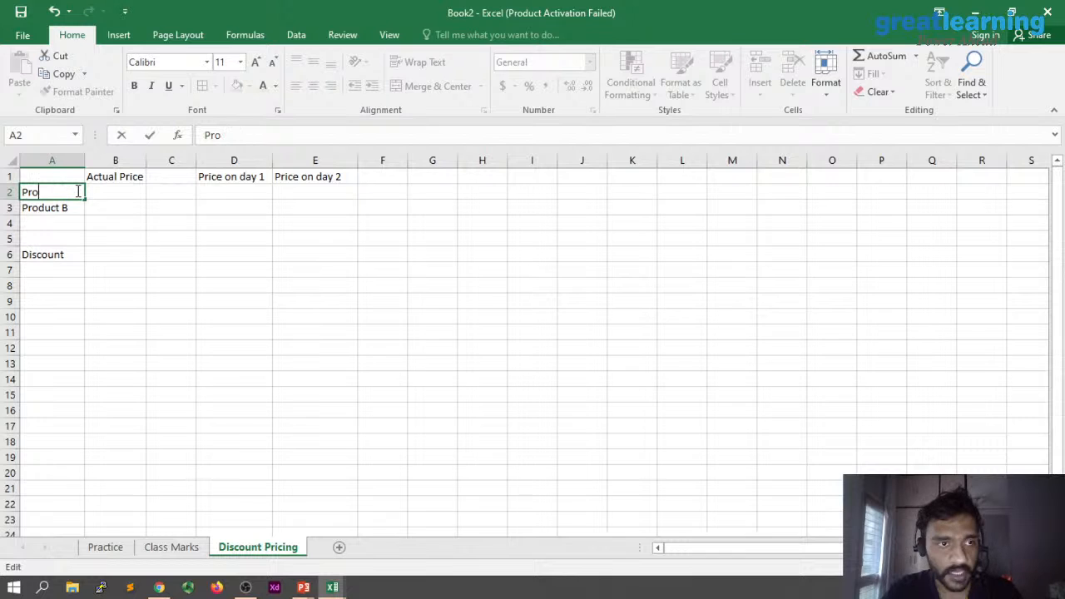
key("BackSpace")
key("BackSpace")
key("BackSpace")
type("Blube")
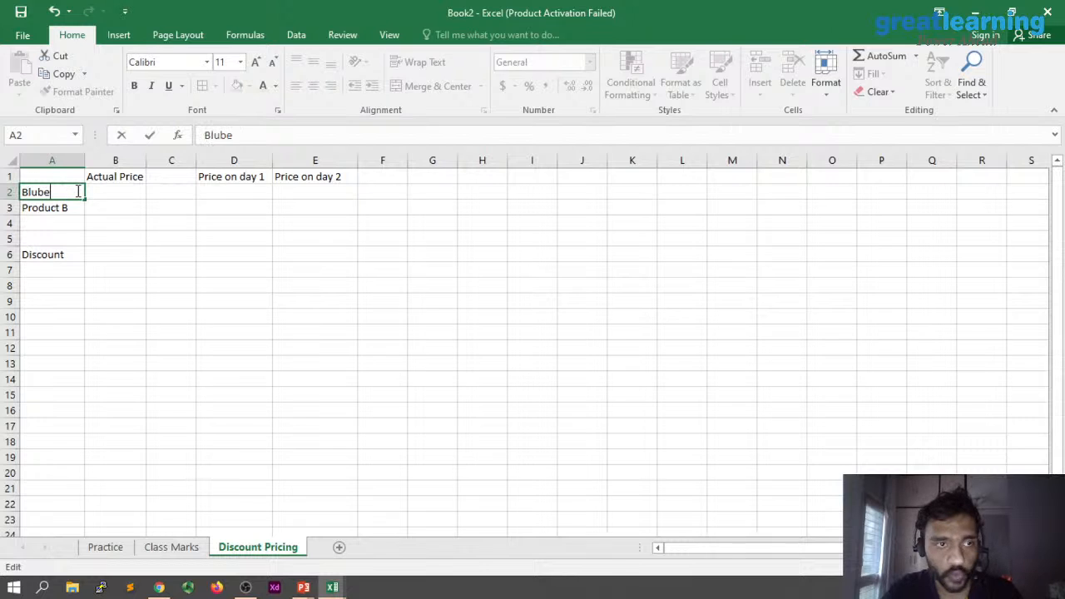
type("rry Pie")
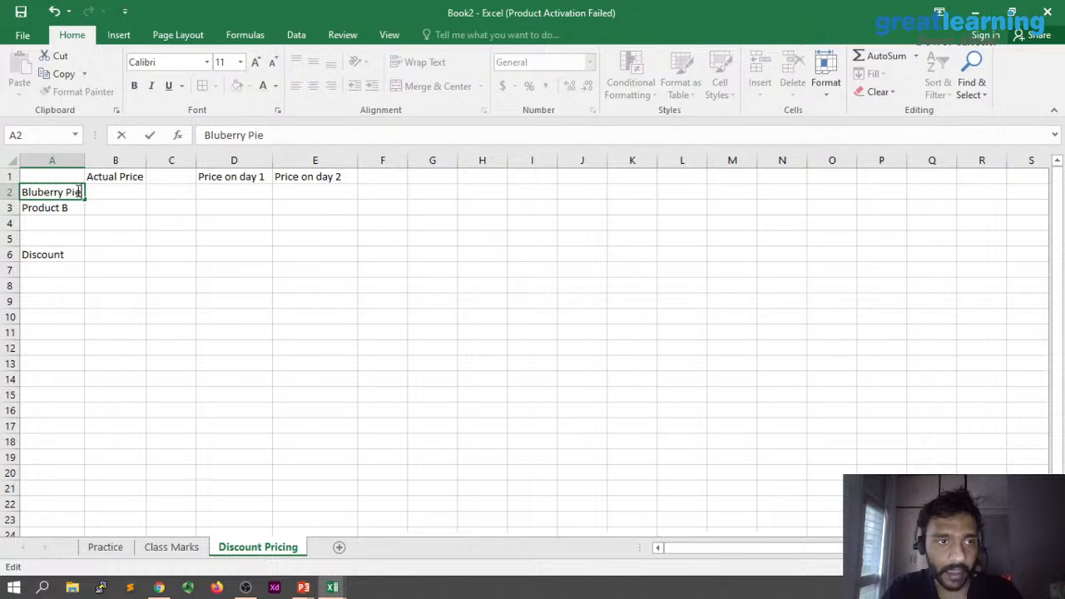
key("Return")
- Replace the second product's name in A3 with "Gulabjamun"
double_click(75, 207)
left_click_drag(75, 207, 8, 208)
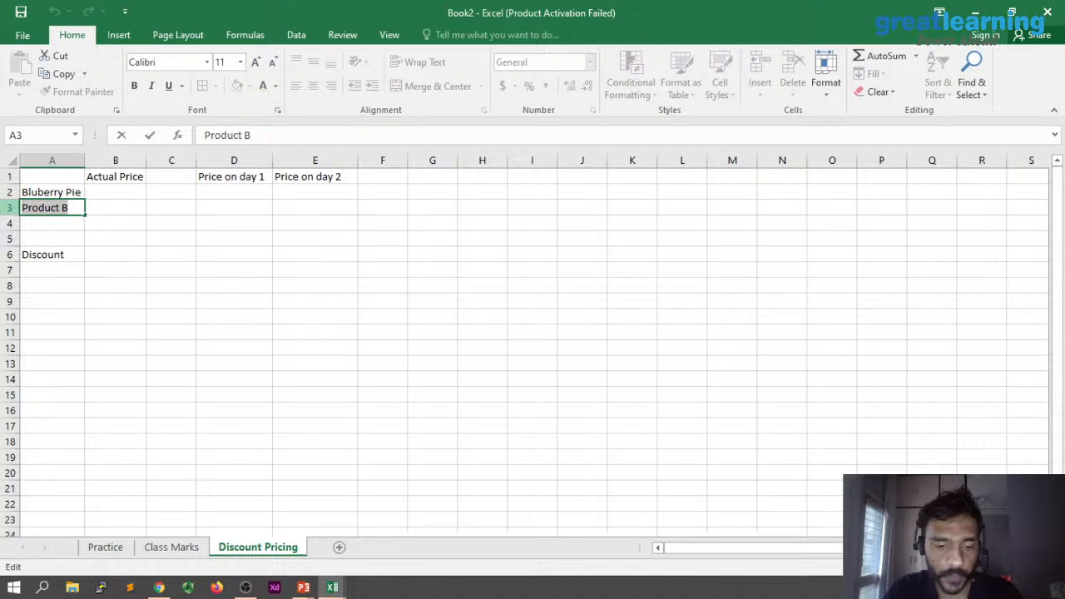
type("Gulabja")
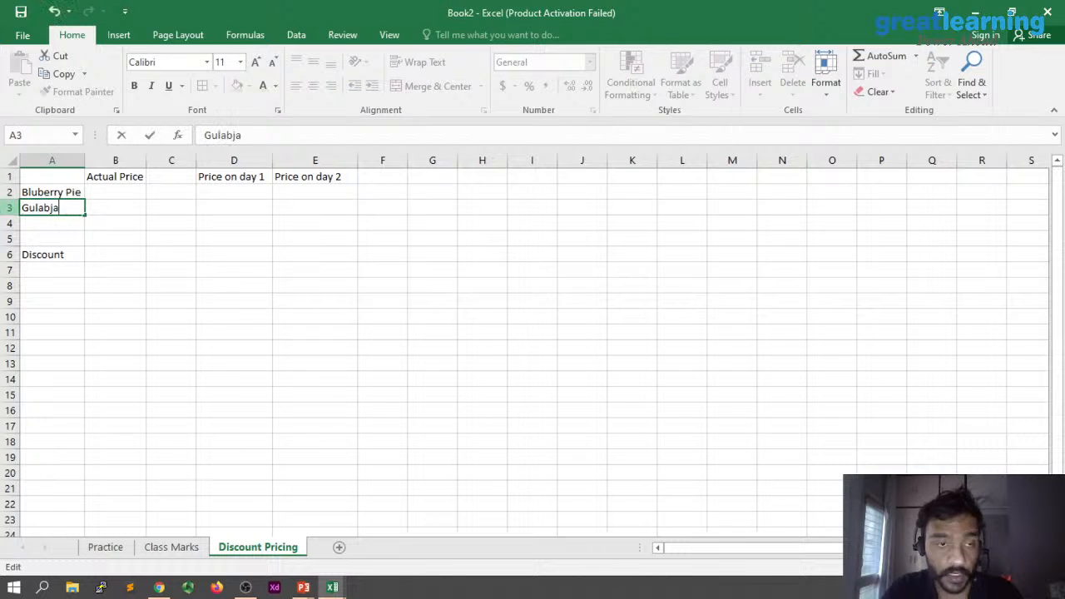
type("mun")
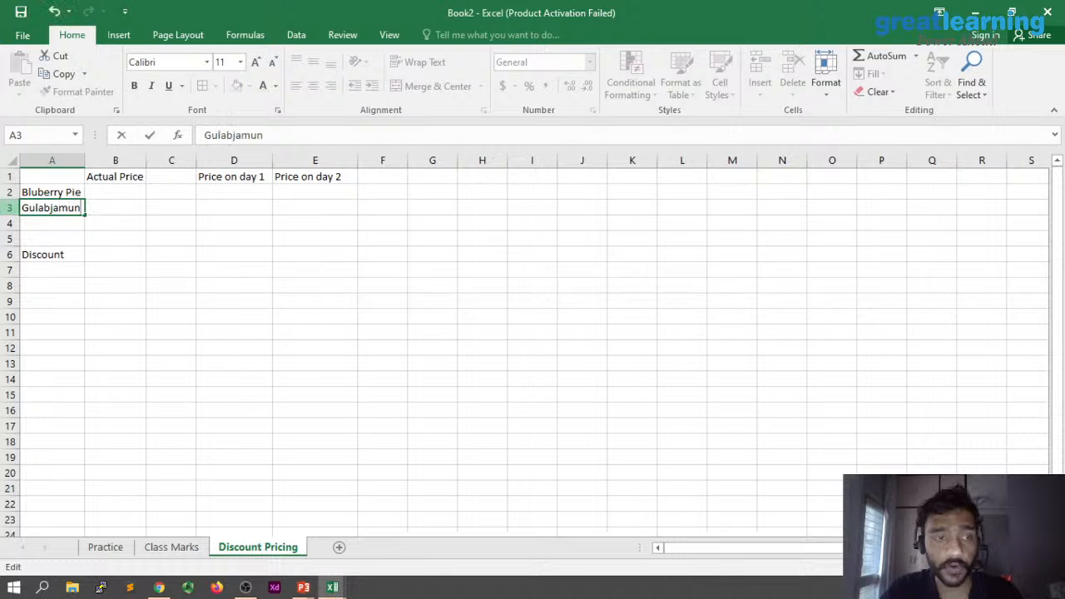
left_click(102, 236)
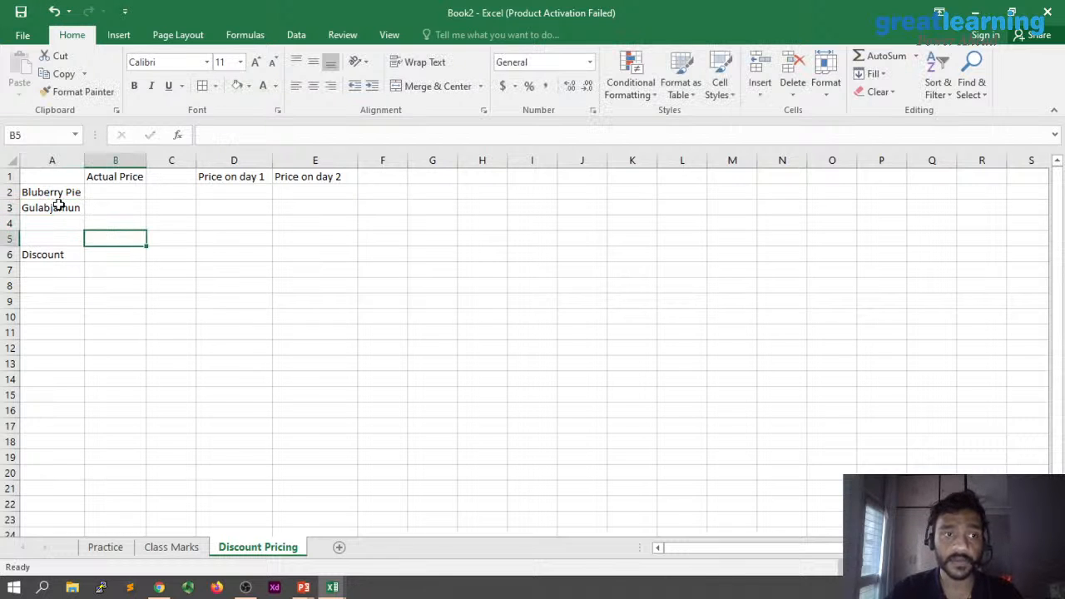
- Enter actual prices of 120 for Bluberry Pie in B2 and 10 for Gulabjamun in B3
left_click(111, 195)
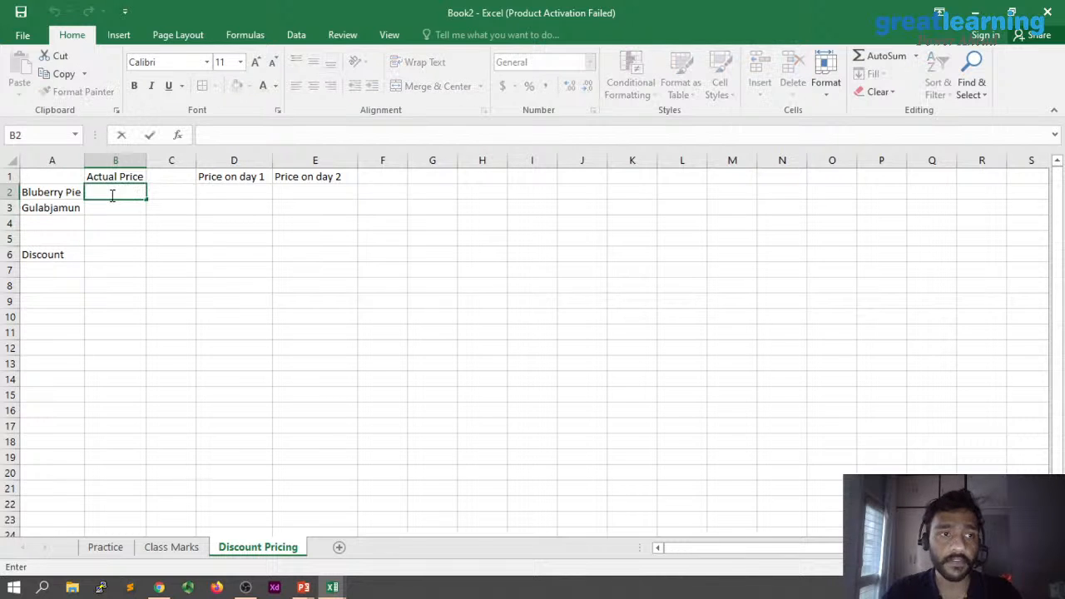
type("12")
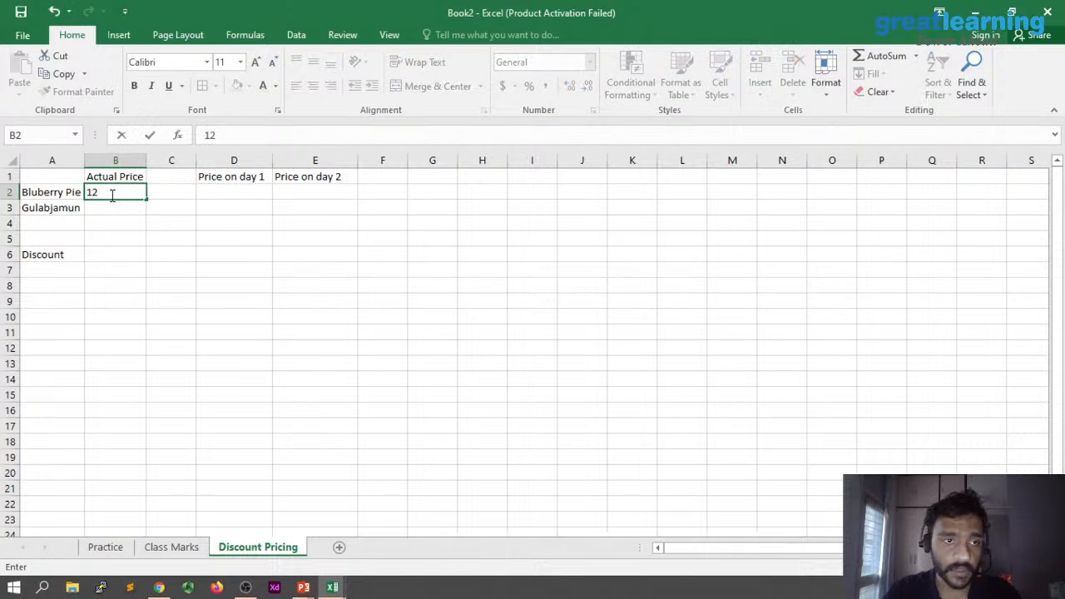
type("0")
key("Return")
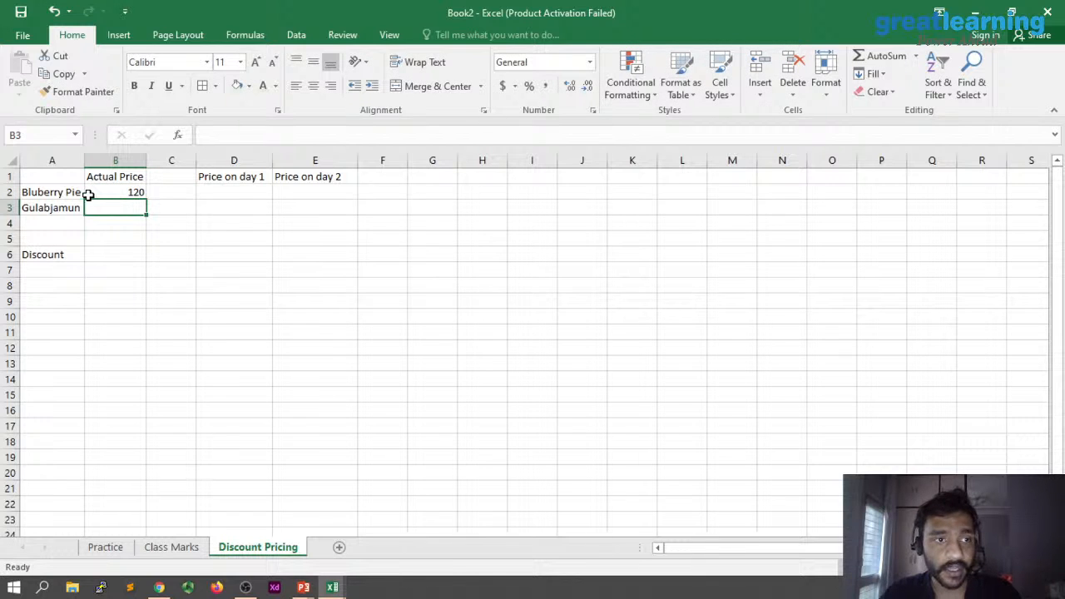
type("10")
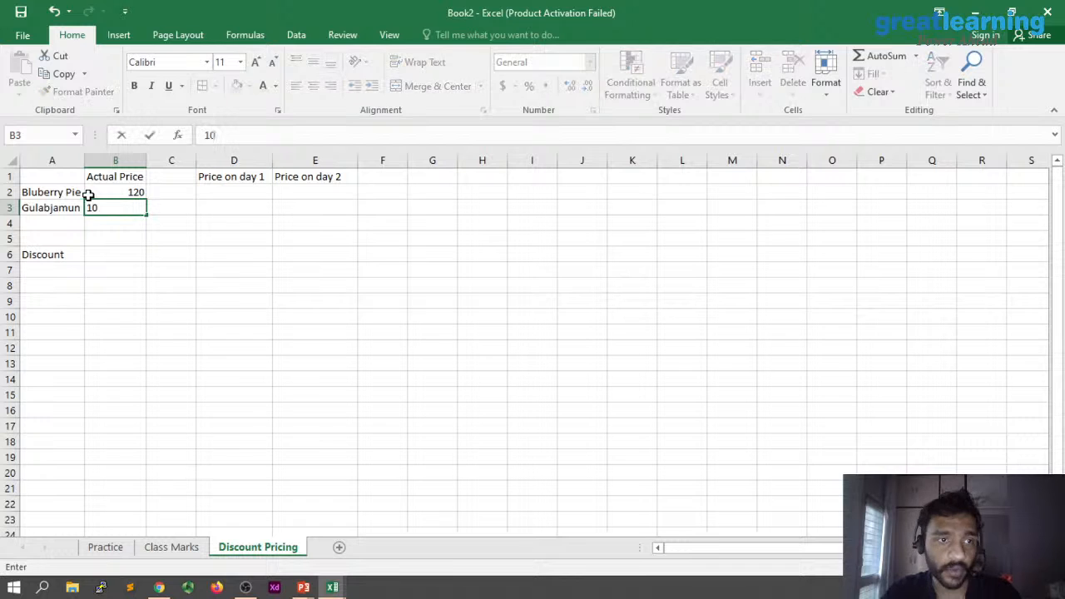
key("Return")
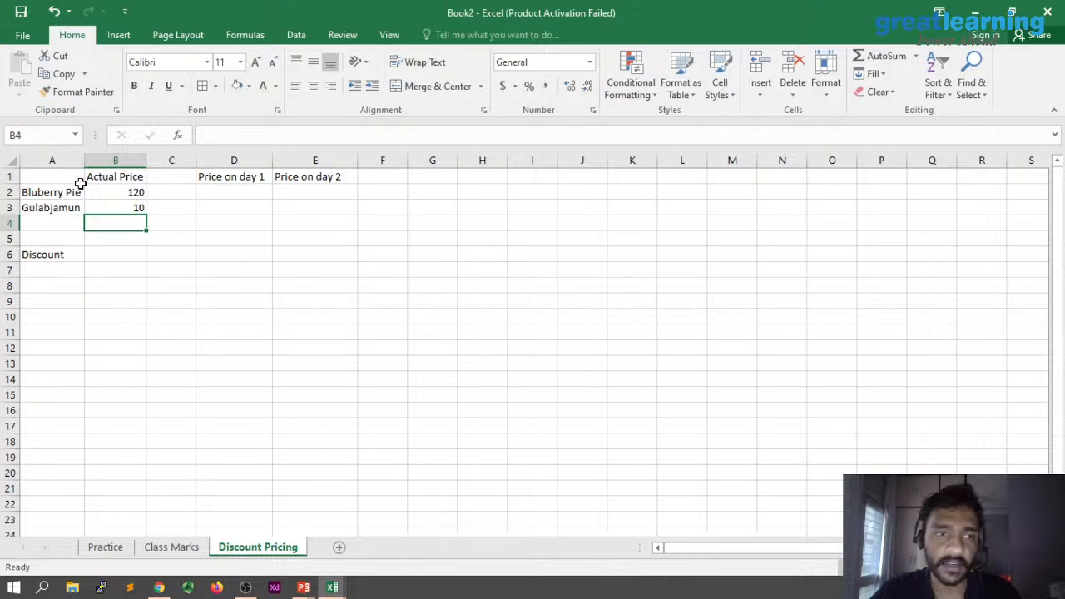
- Change the actual price of Gulabjamun in B3 to 50
double_click(116, 207)
key("Delete")
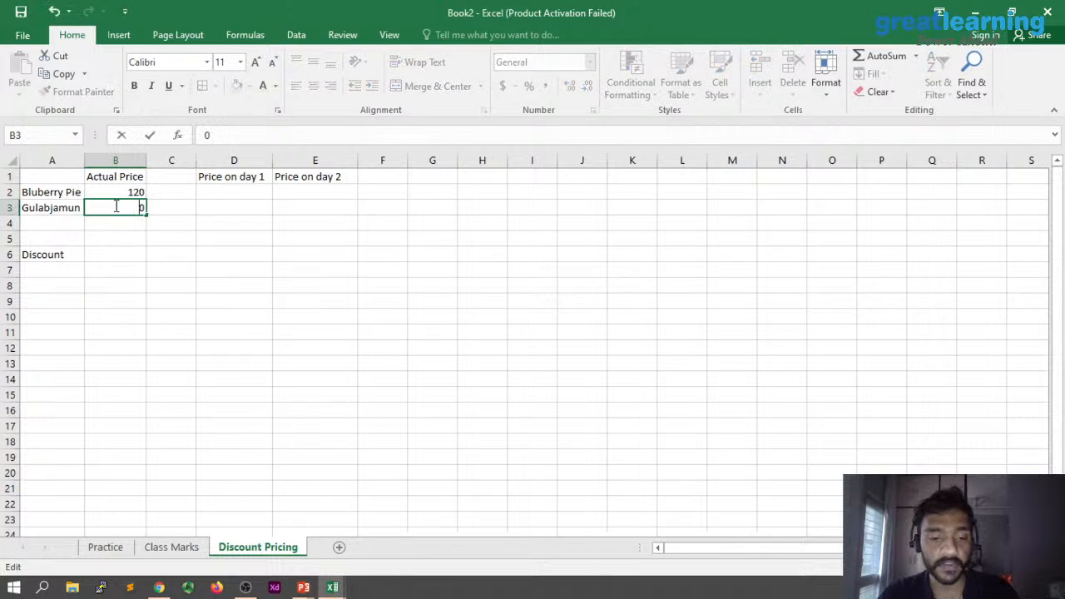
type("5")
- Format the actual prices in B2:B3 as Currency
left_click_drag(114, 193, 136, 204)
left_click(590, 63)
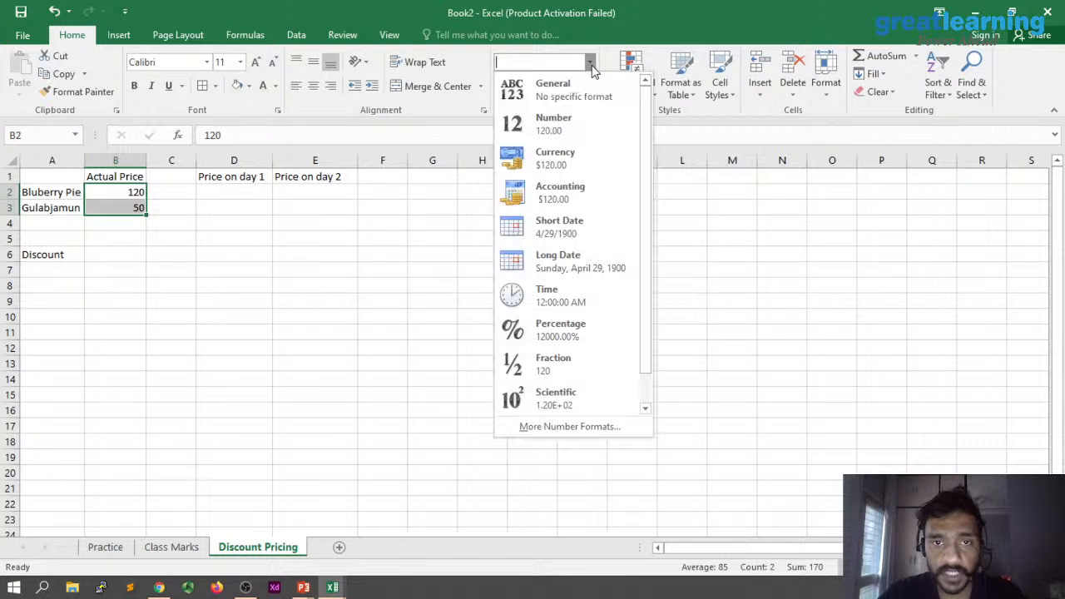
left_click(586, 161)
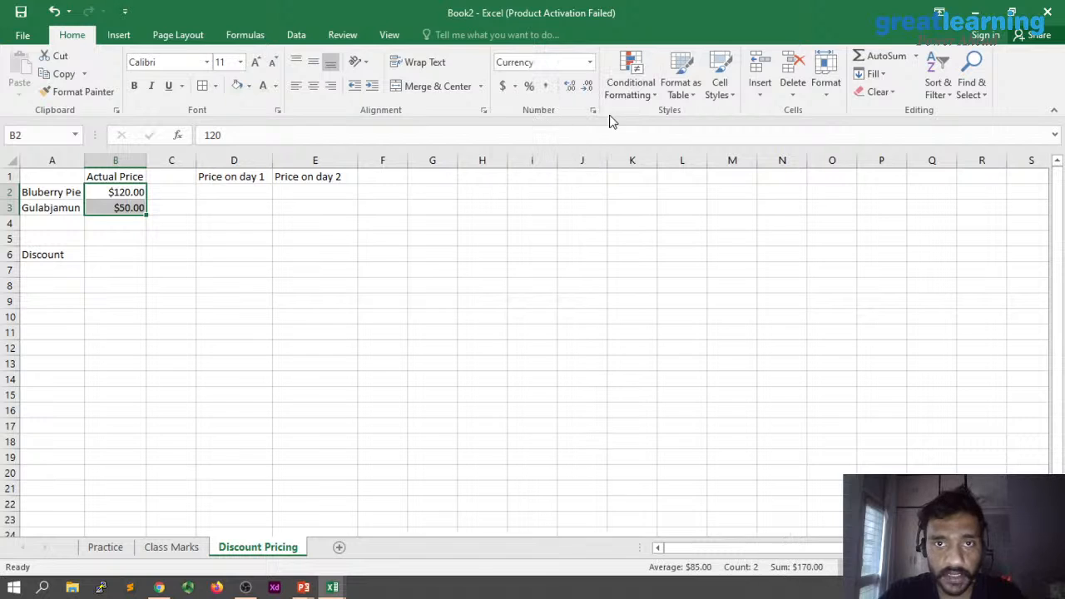
- Apply an Accounting format with the INR symbol to the actual prices in B2:B3
left_click(517, 92)
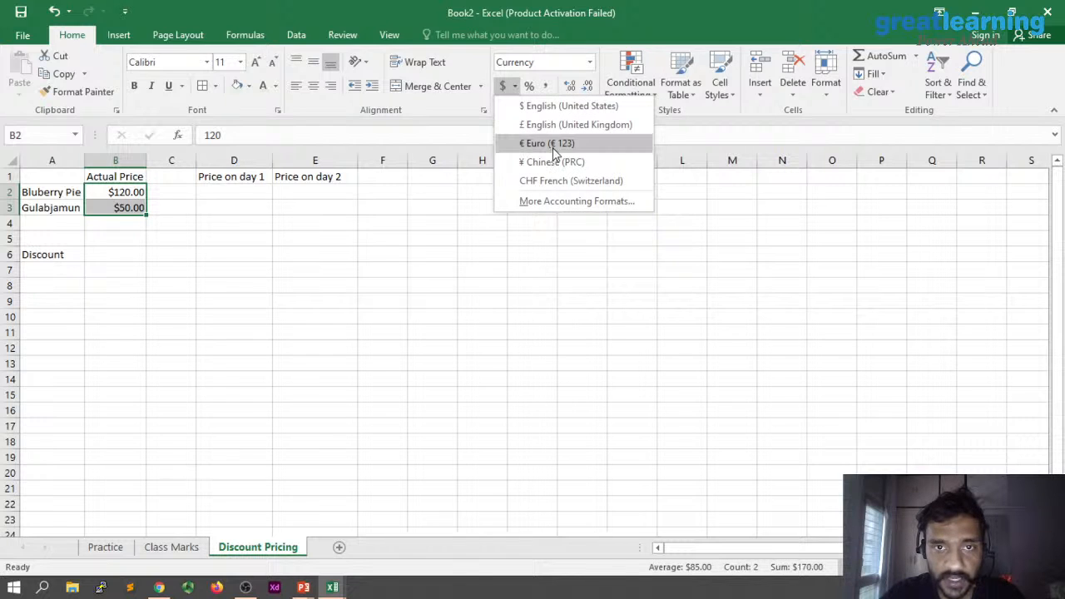
left_click(581, 203)
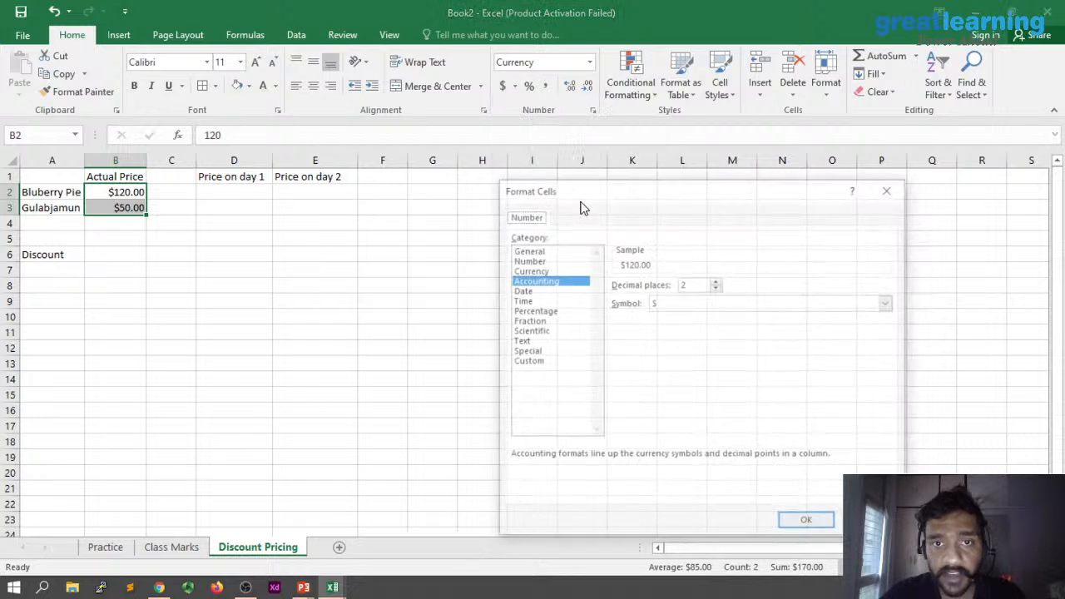
left_click(692, 304)
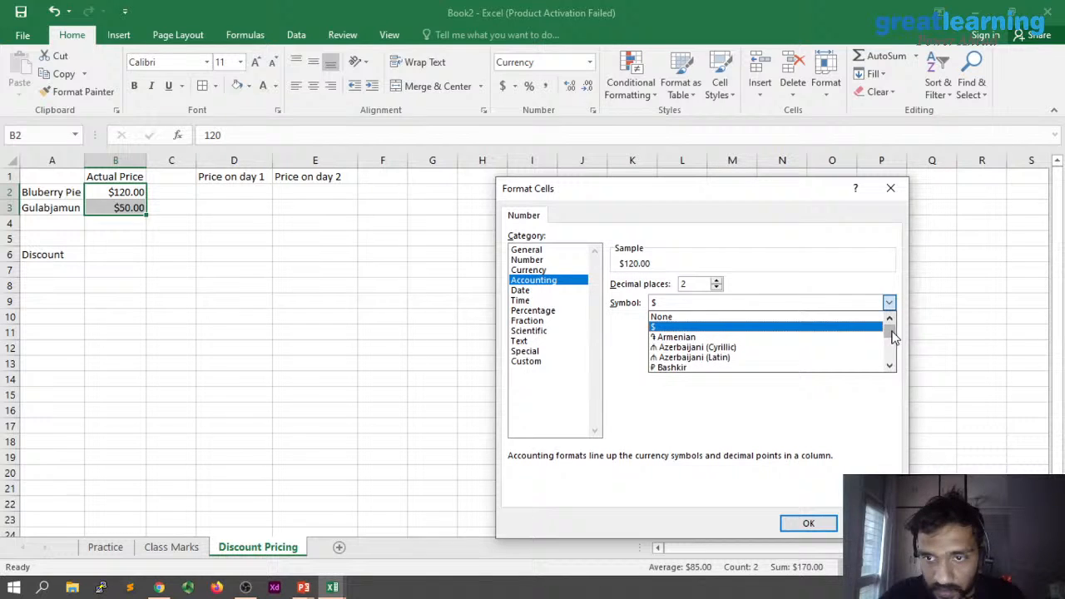
mouse_move(888, 331)
left_mouse_down()
mouse_move(898, 357)
mouse_move(897, 344)
left_mouse_up()
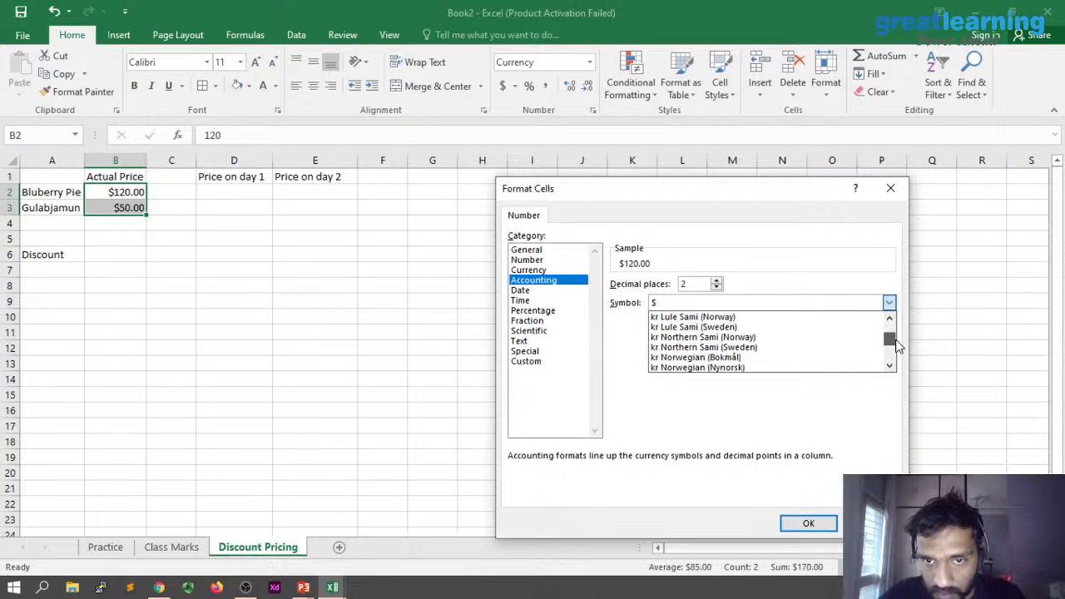
key("i")
key("i")
key("i")
key("i")
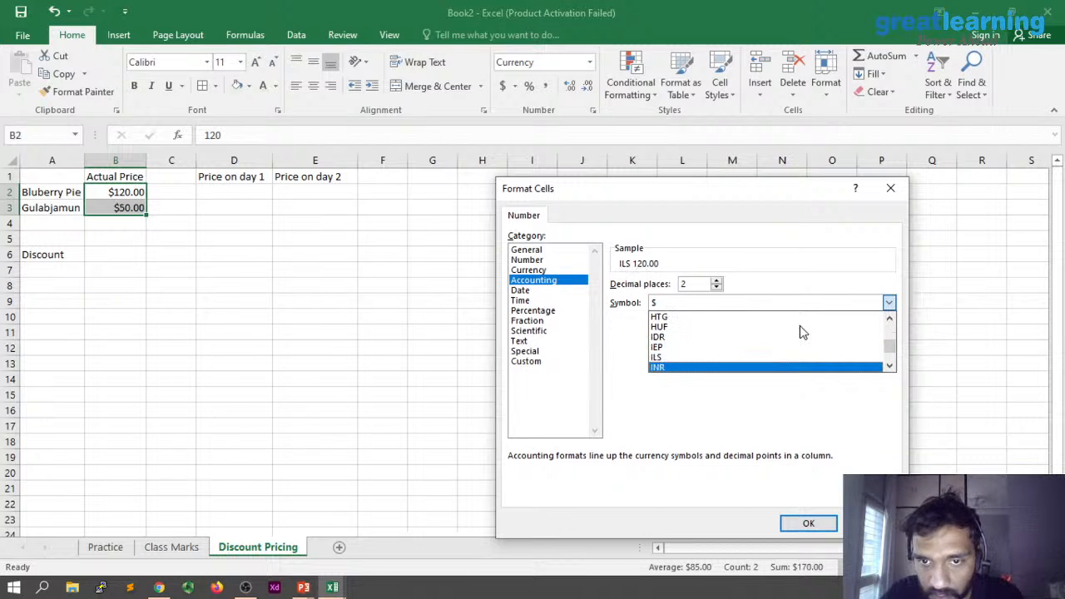
key("Return")
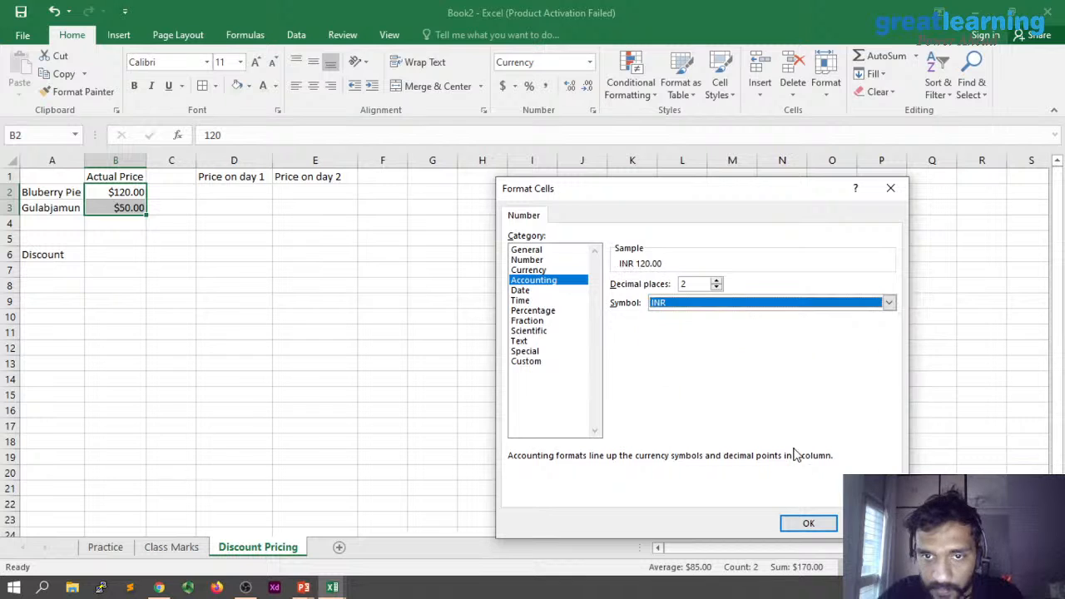
left_click(808, 524)
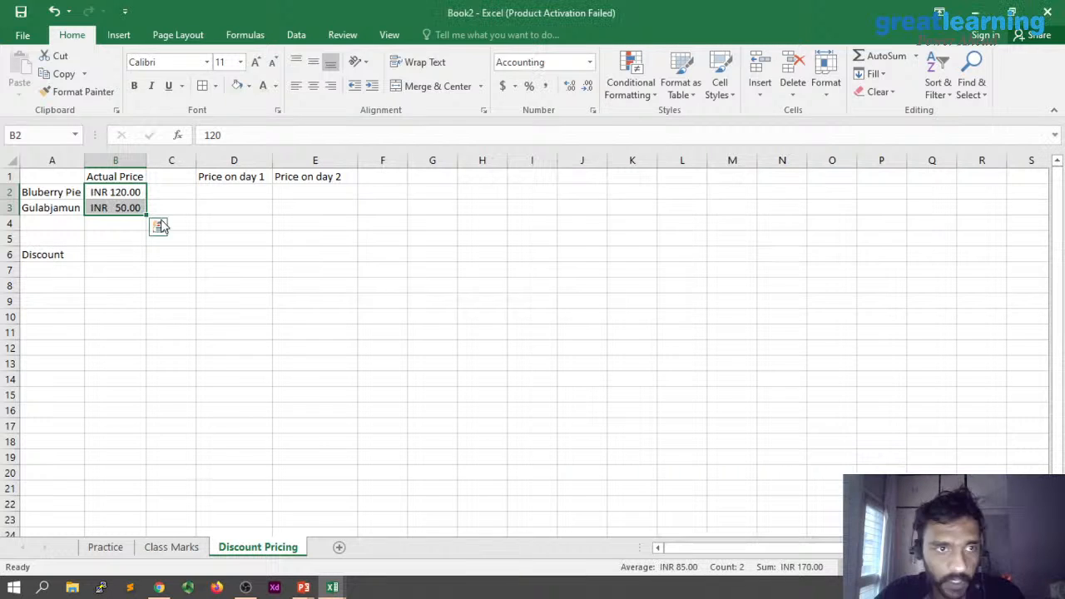
left_click(138, 194)
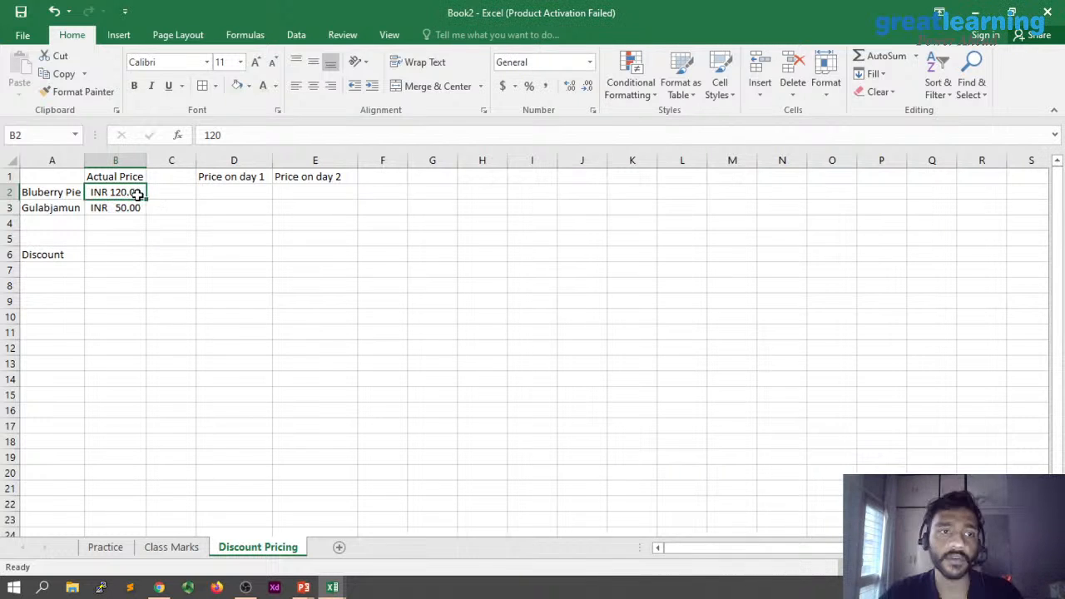
- Enter a discount of 10% for day 1 in D6
left_click(248, 190)
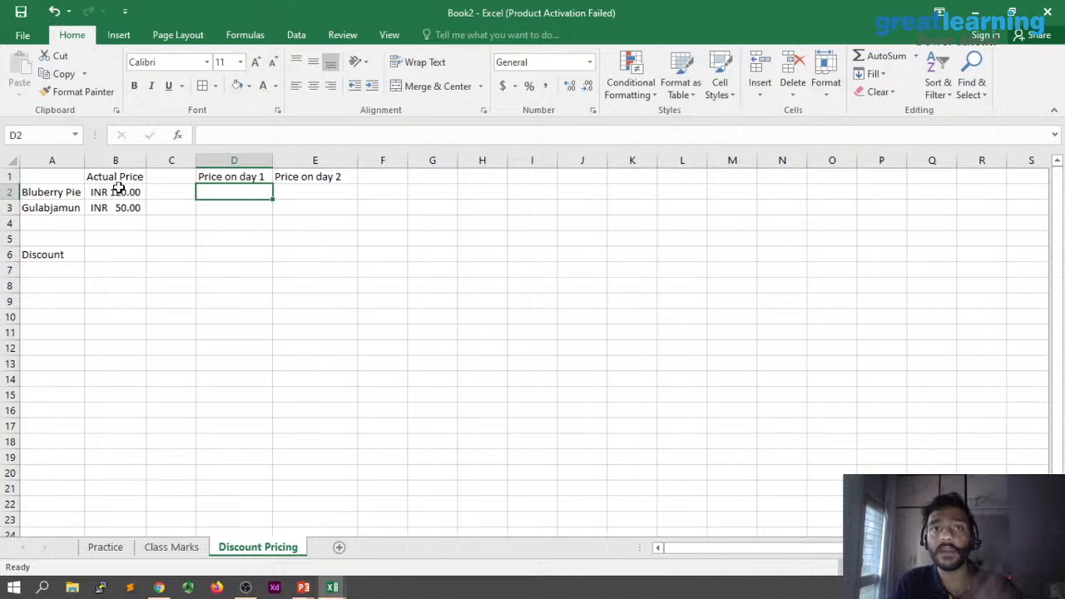
left_click(228, 253)
type("10")
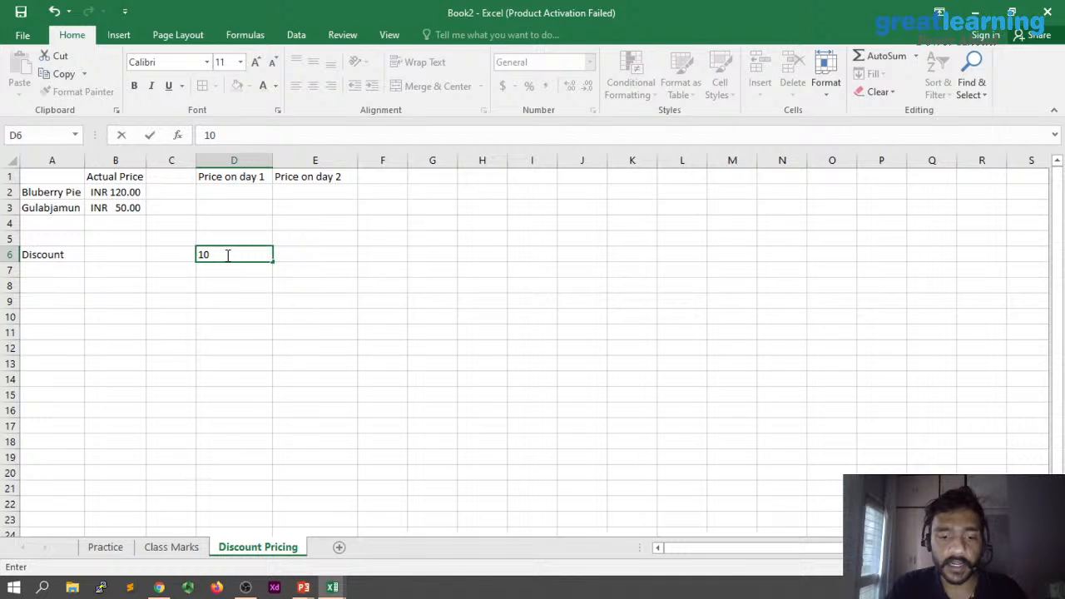
type("%")
key("Return")
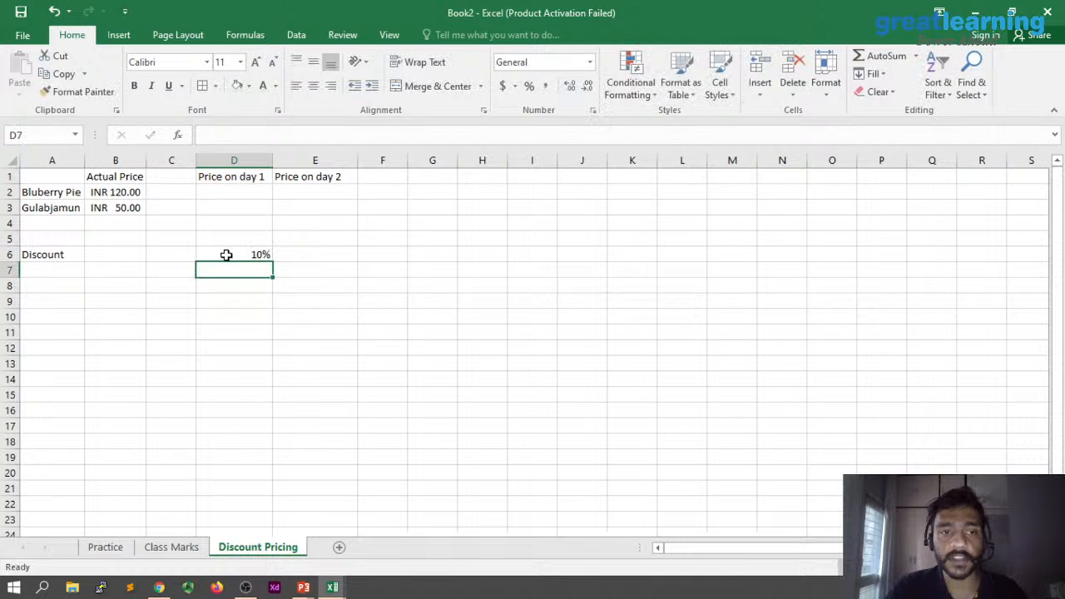
- Enter a discount of 20% for day 2 in E6
left_click(282, 258)
type("2")
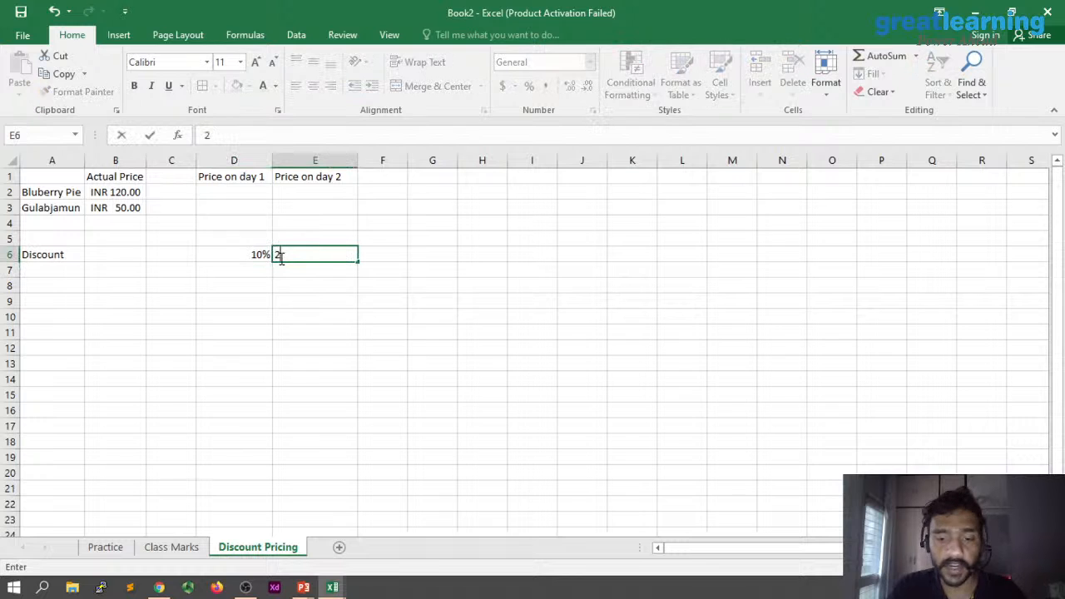
type("0$%")
key("Return")
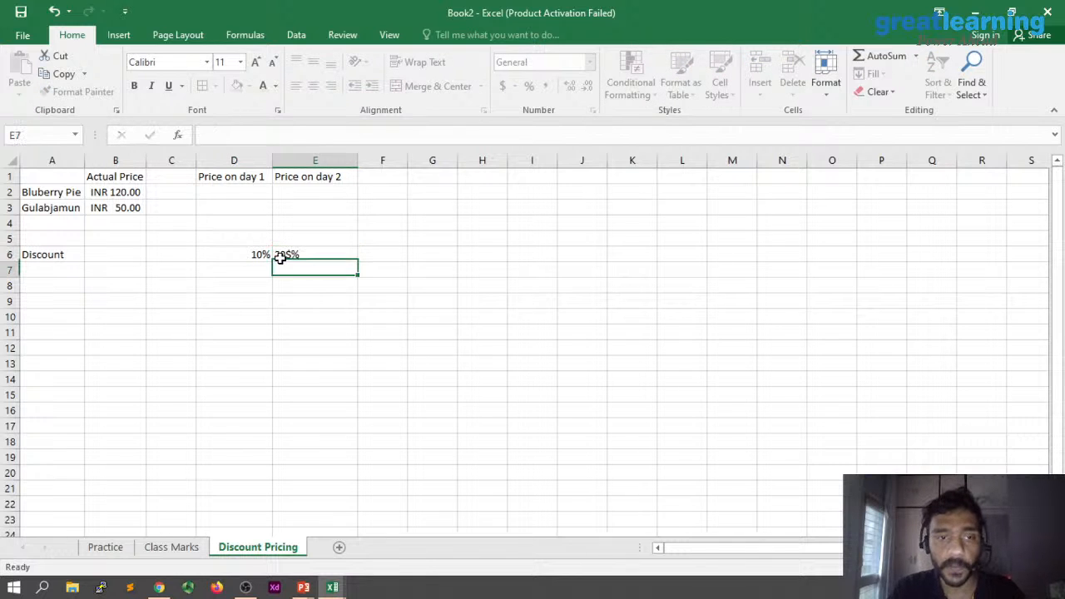
double_click(288, 255)
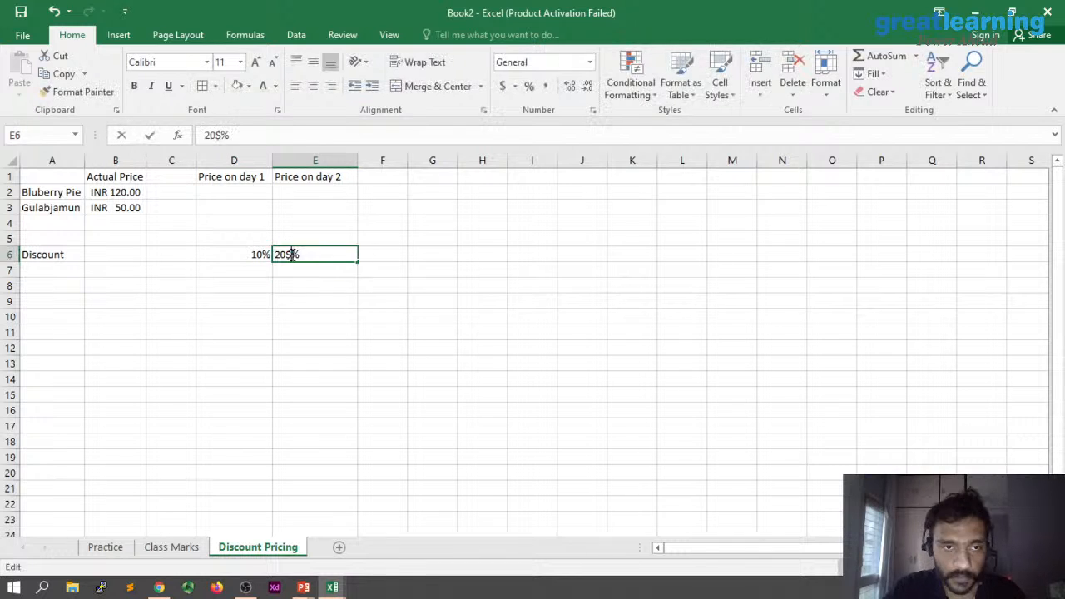
key("BackSpace")
left_click(309, 311)
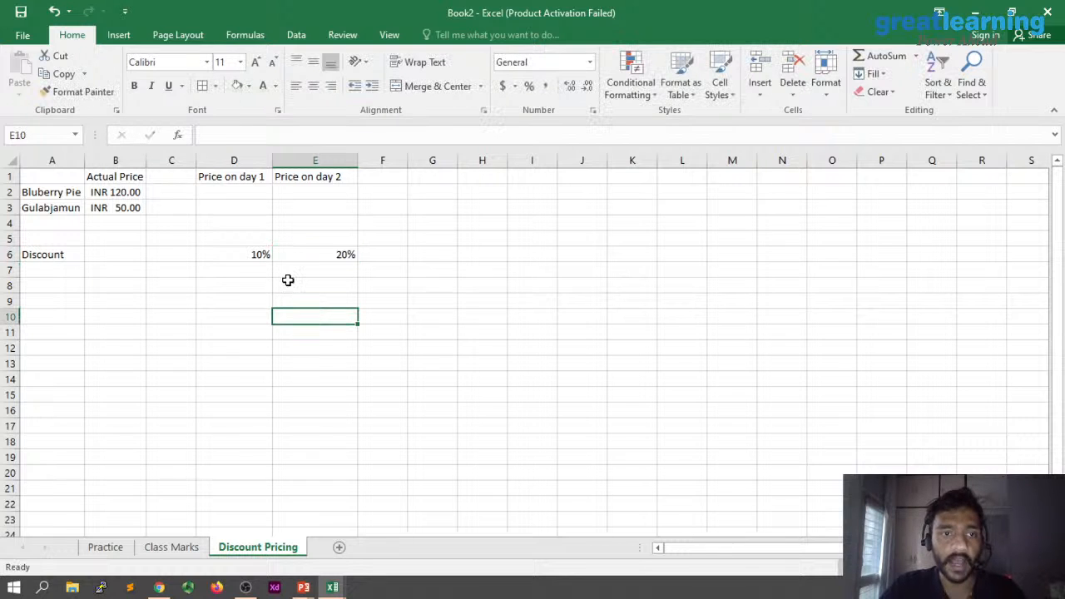
left_click_drag(116, 192, 133, 210)
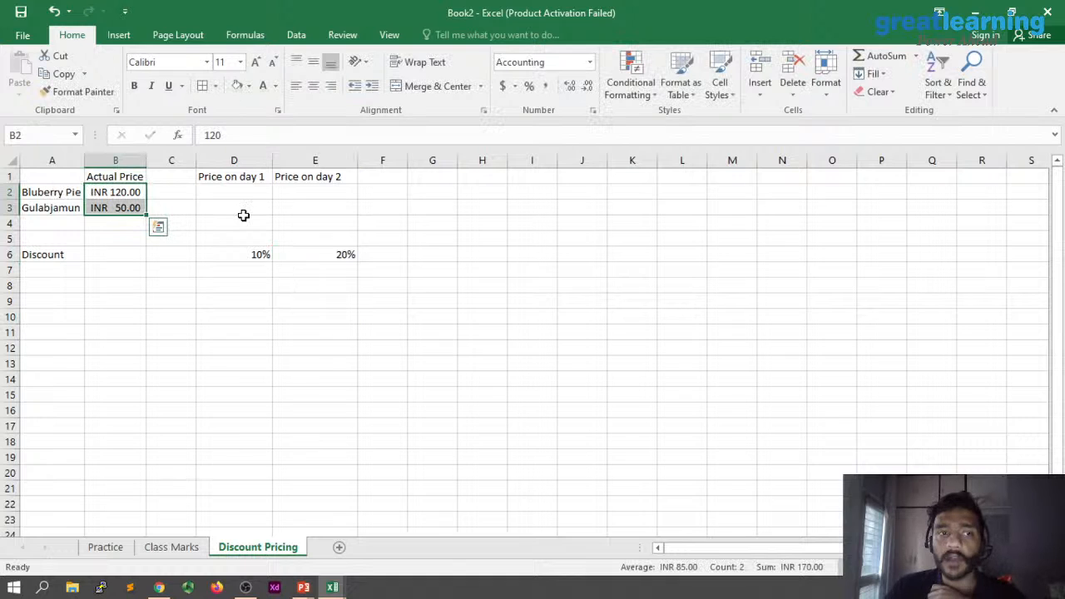
left_click_drag(237, 193, 306, 212)
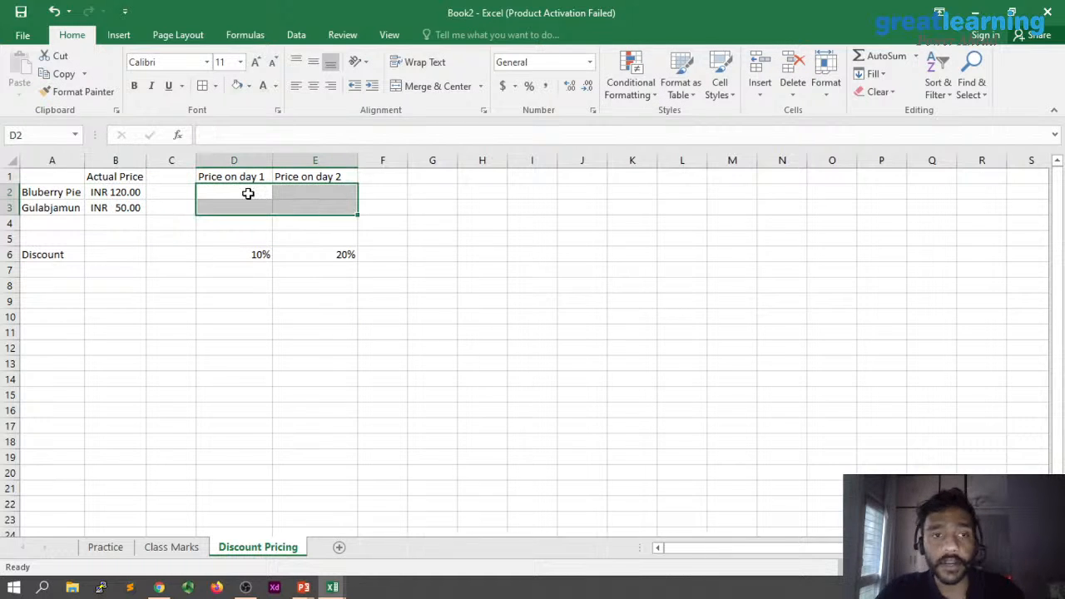
left_click(248, 193)
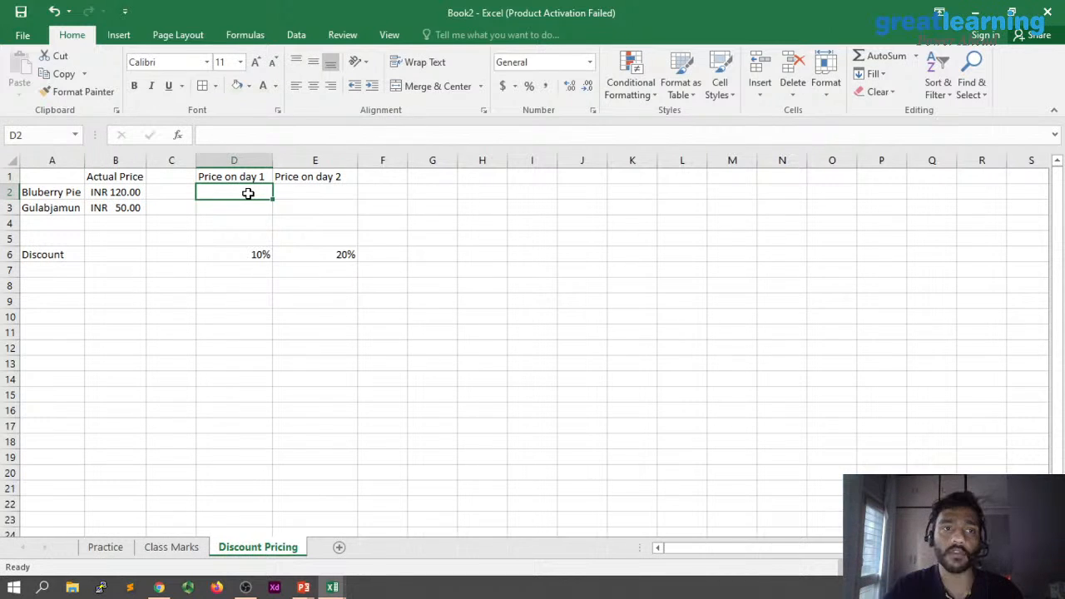
mouse_move(248, 177)
left_mouse_down()
mouse_move(315, 178)
mouse_move(280, 191)
mouse_move(253, 179)
left_mouse_up()
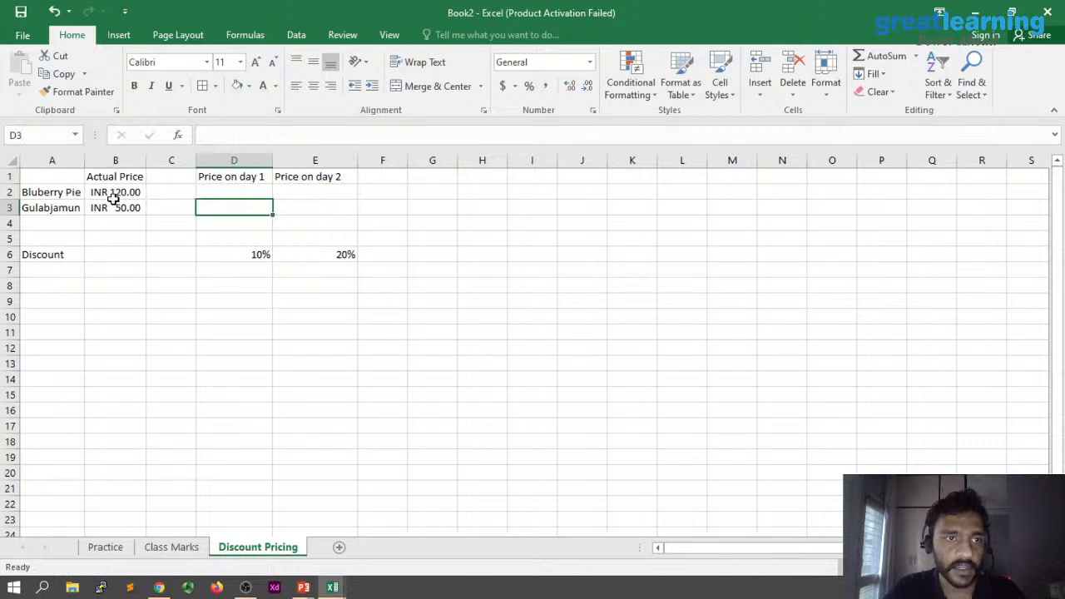
left_click(111, 197)
- Calculate Bluberry Pie's day 1 price in D2 with the formula =B2-(B2*D6)
left_click(222, 192)
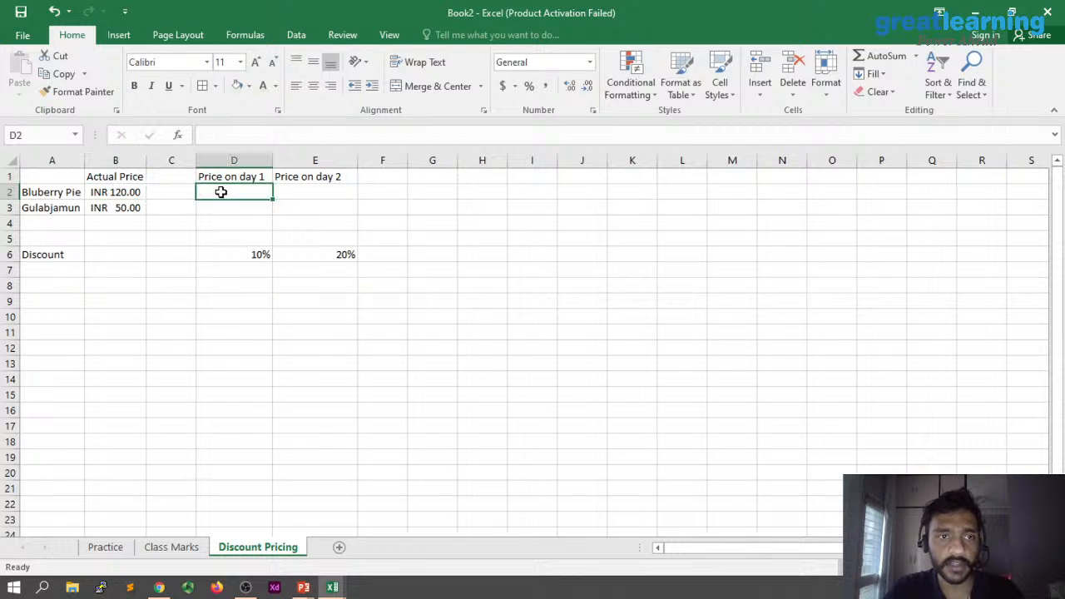
type("=")
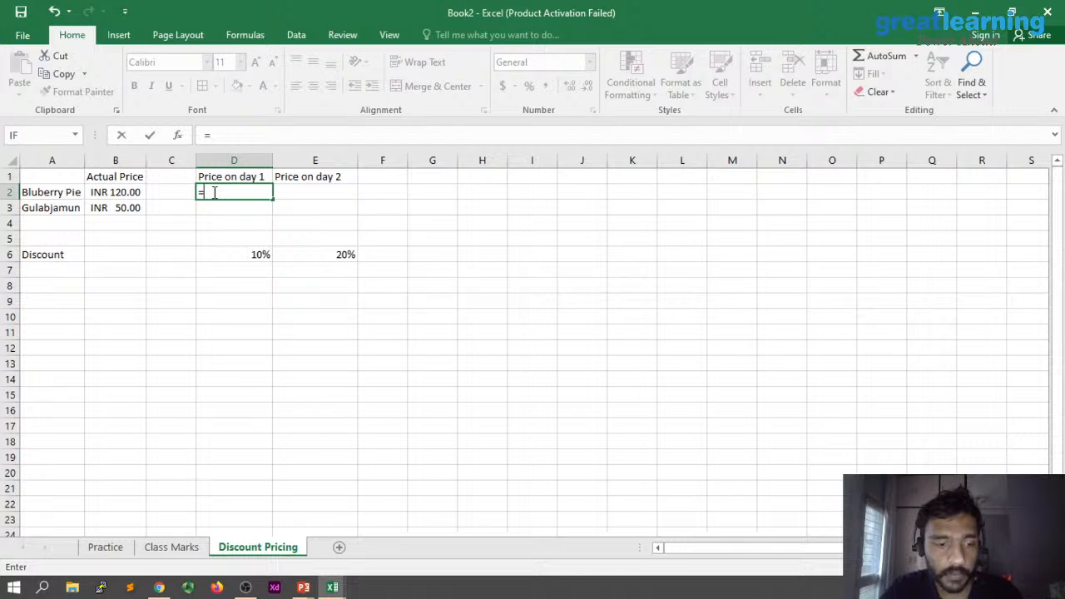
type("b2")
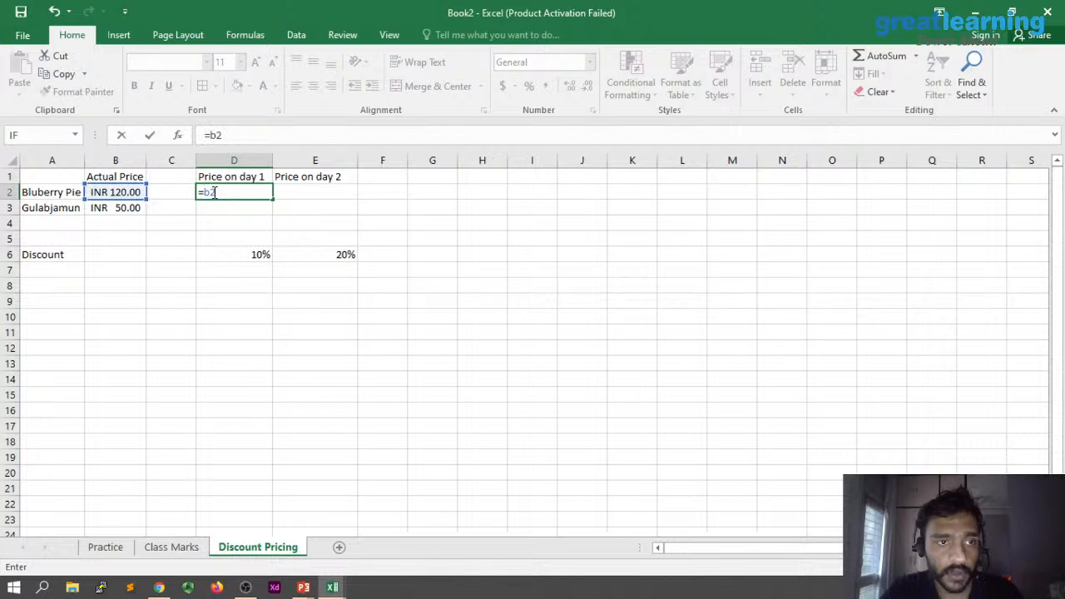
type("-(")
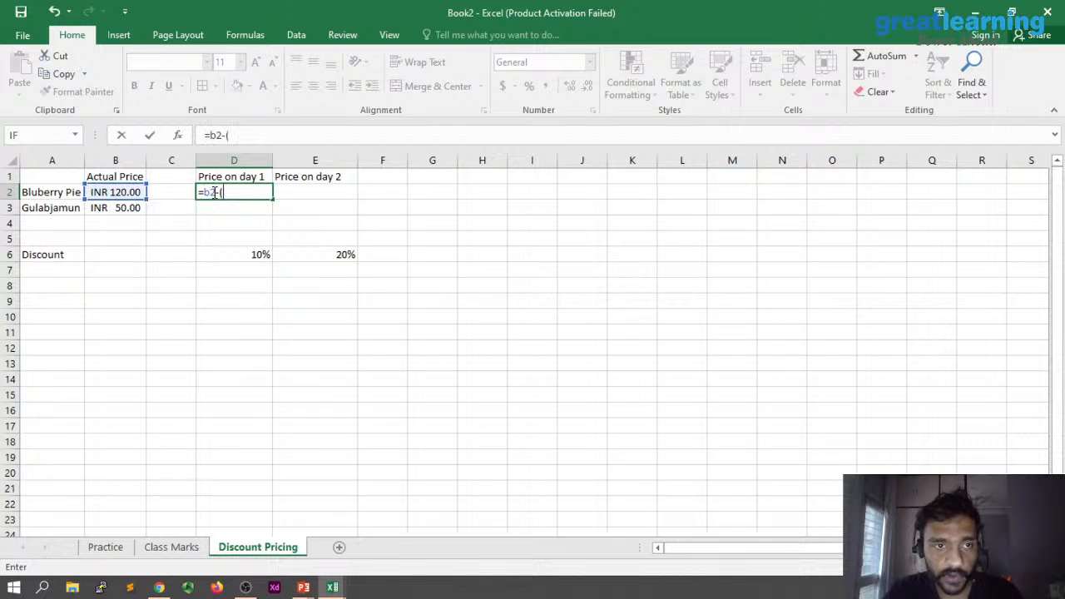
type("b2*")
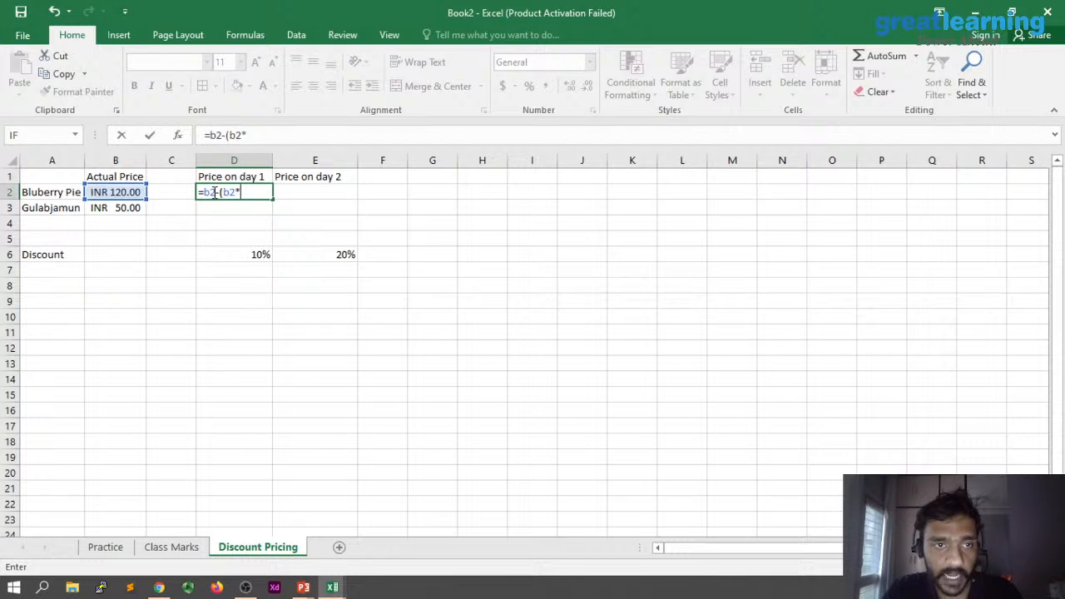
type("d6")
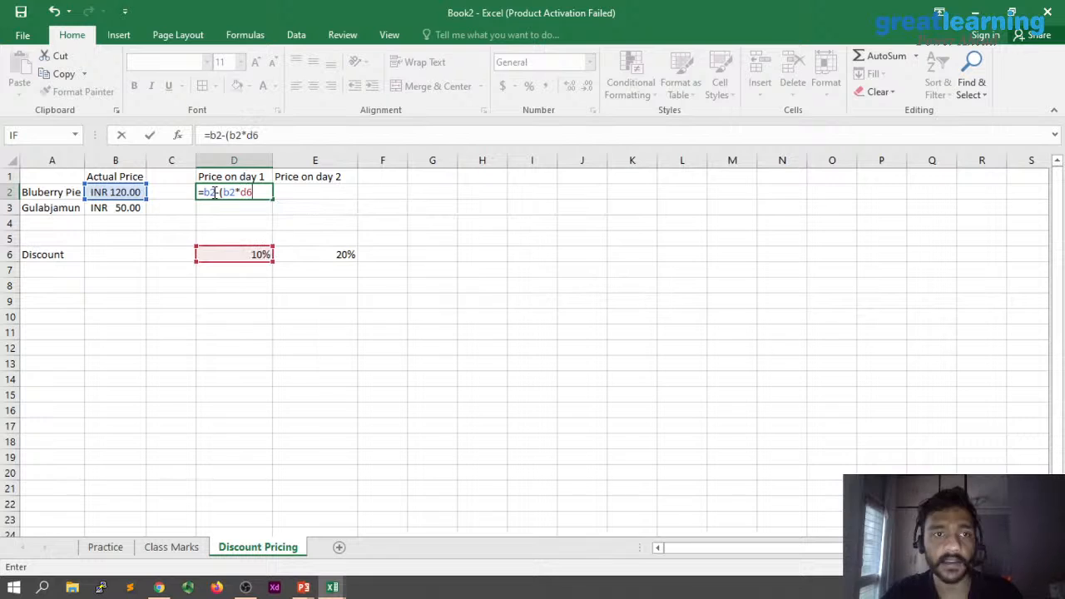
type(")")
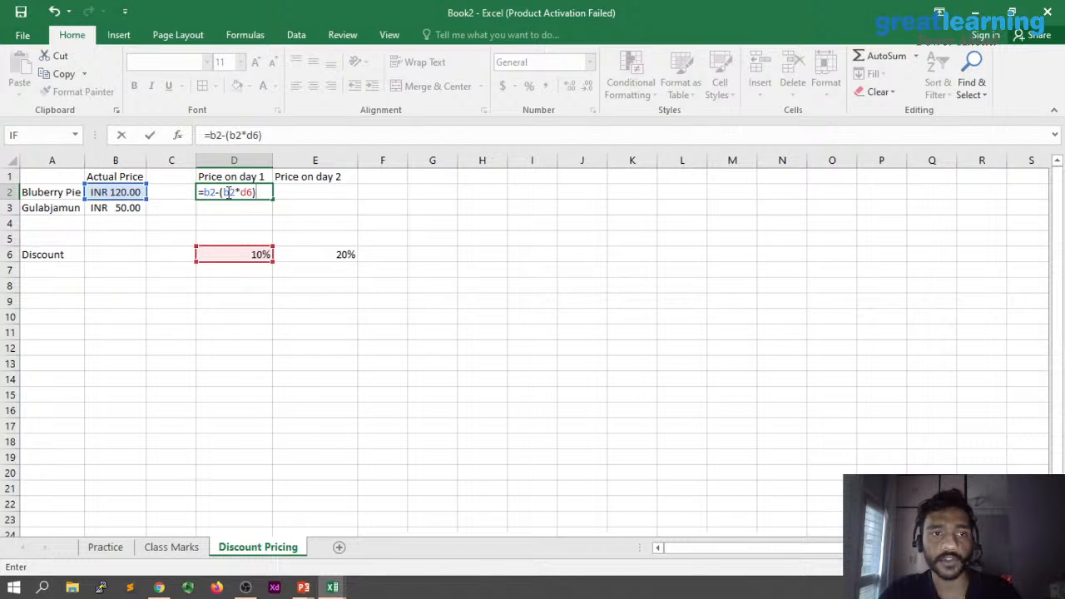
key("Return")
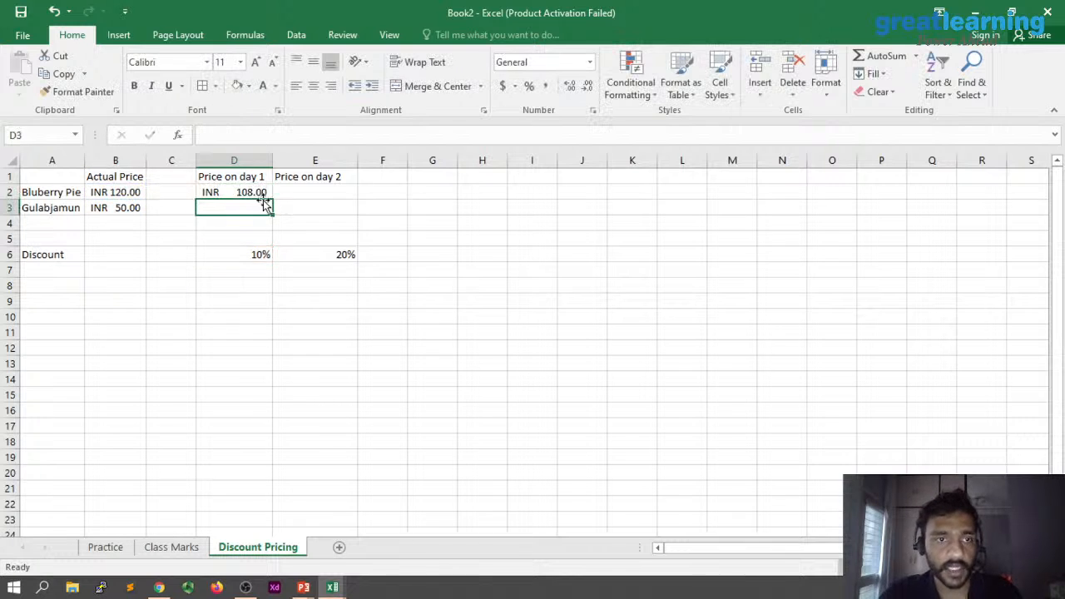
- Try to fill the D2 formula across to E2, inspect the copied references, and clear E2
left_click(241, 195)
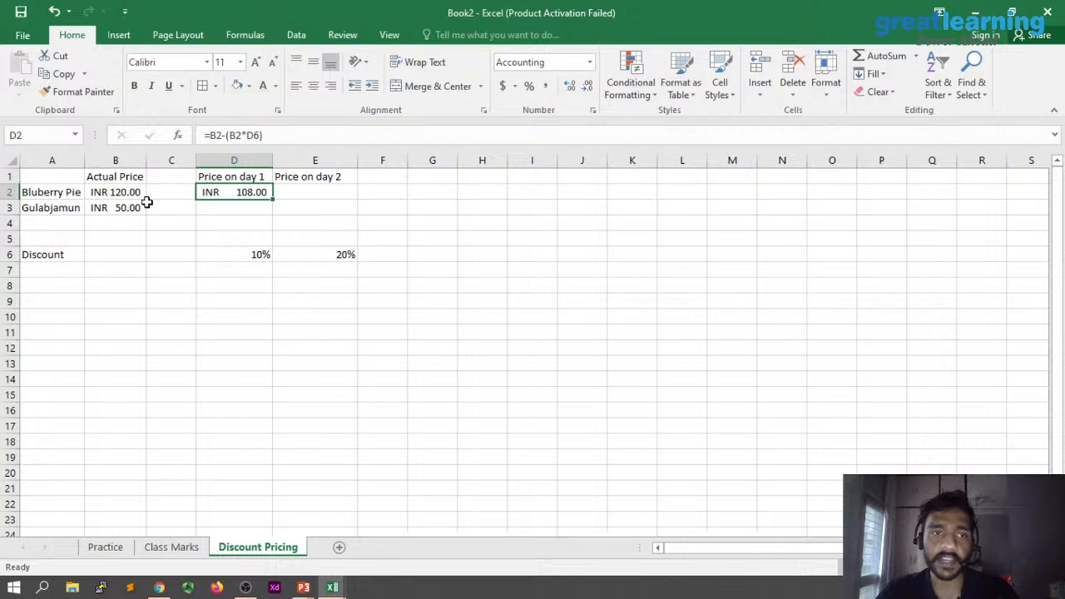
left_click_drag(272, 198, 313, 194)
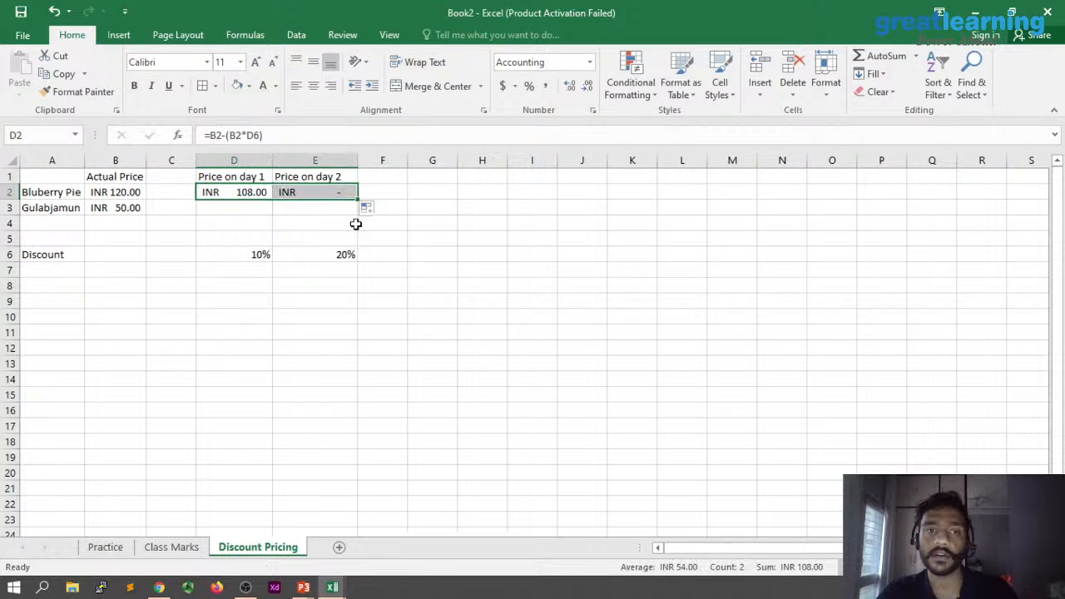
left_click(355, 222)
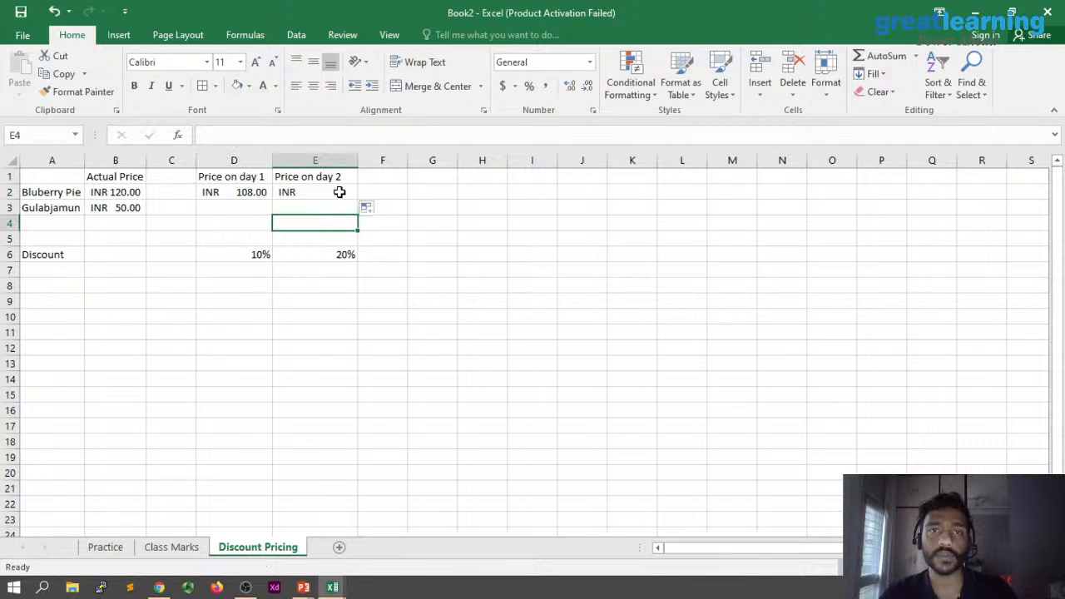
double_click(339, 192)
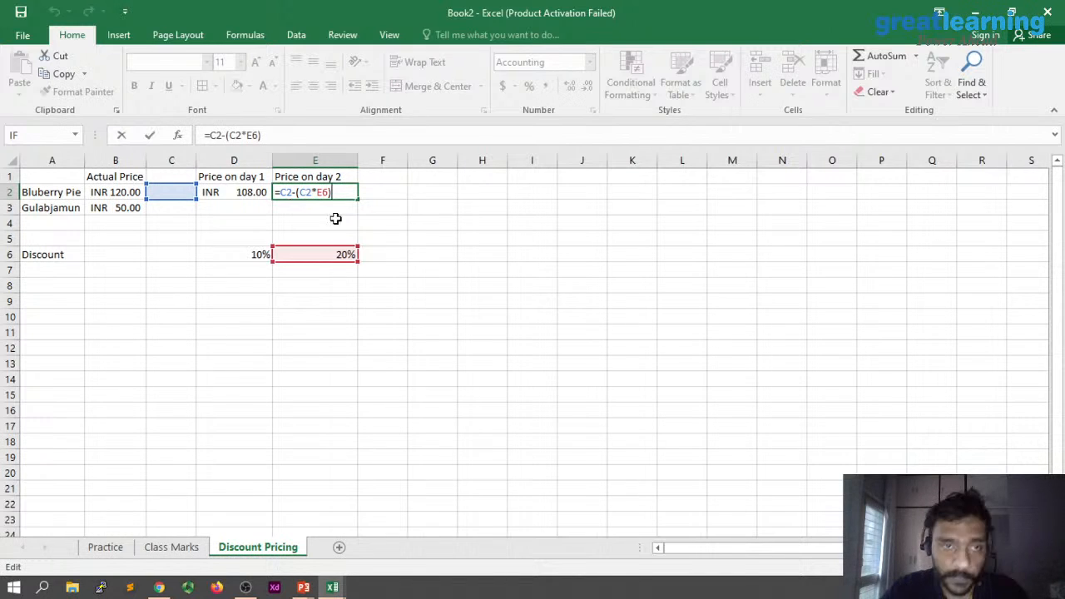
left_click(319, 192)
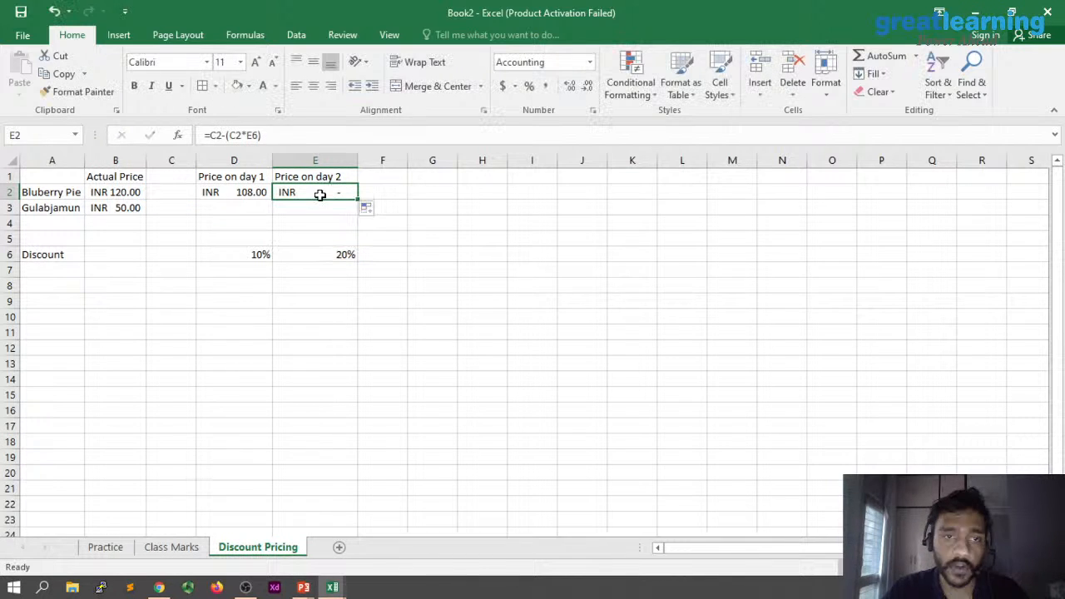
key("Delete")
- Examine the percentage formula in F2 of the Class Marks sheet and return to the Discount Pricing sheet without changing it
left_click(244, 194)
double_click(244, 194)
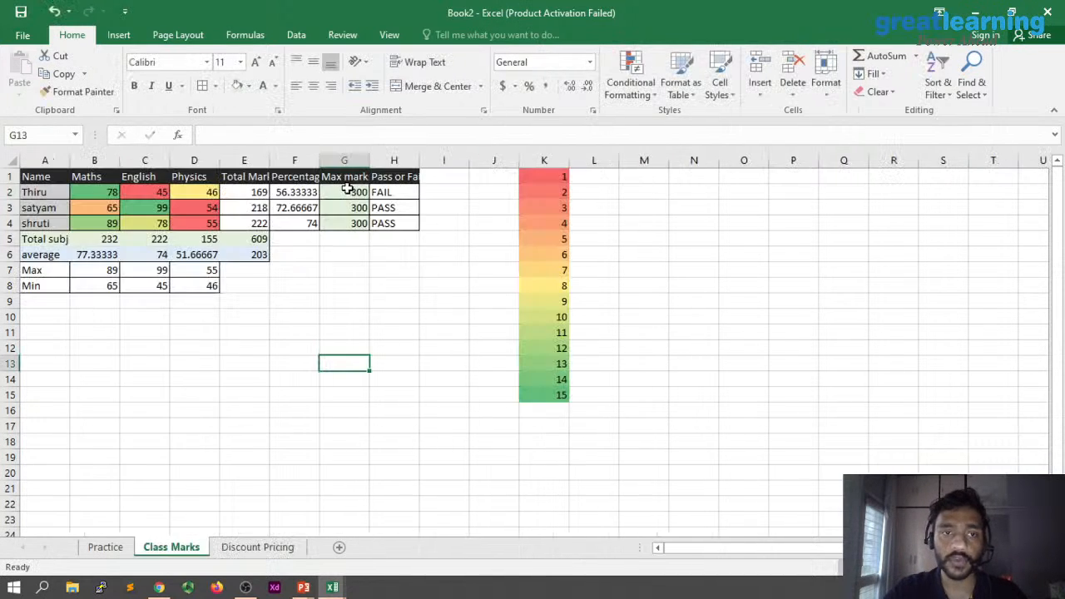
left_click(324, 192)
left_click(300, 207)
left_click(296, 192)
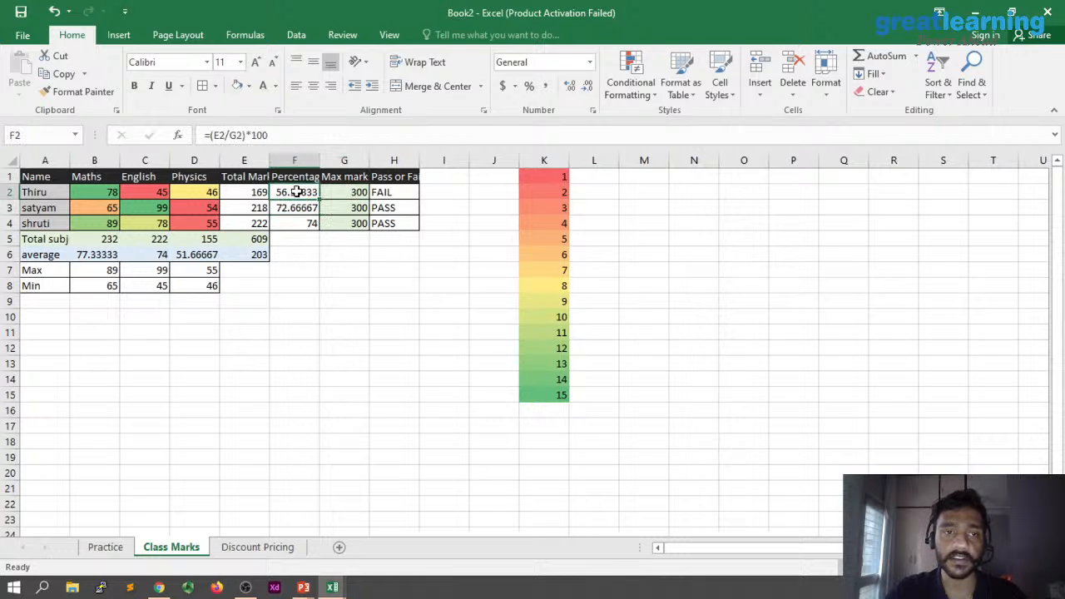
double_click(296, 192)
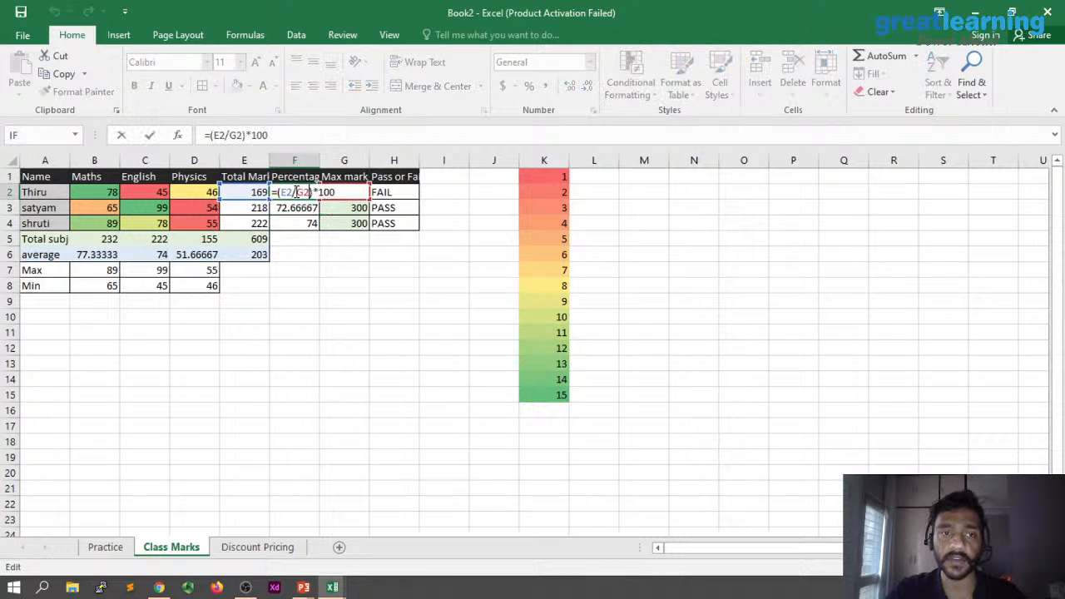
left_click(278, 547)
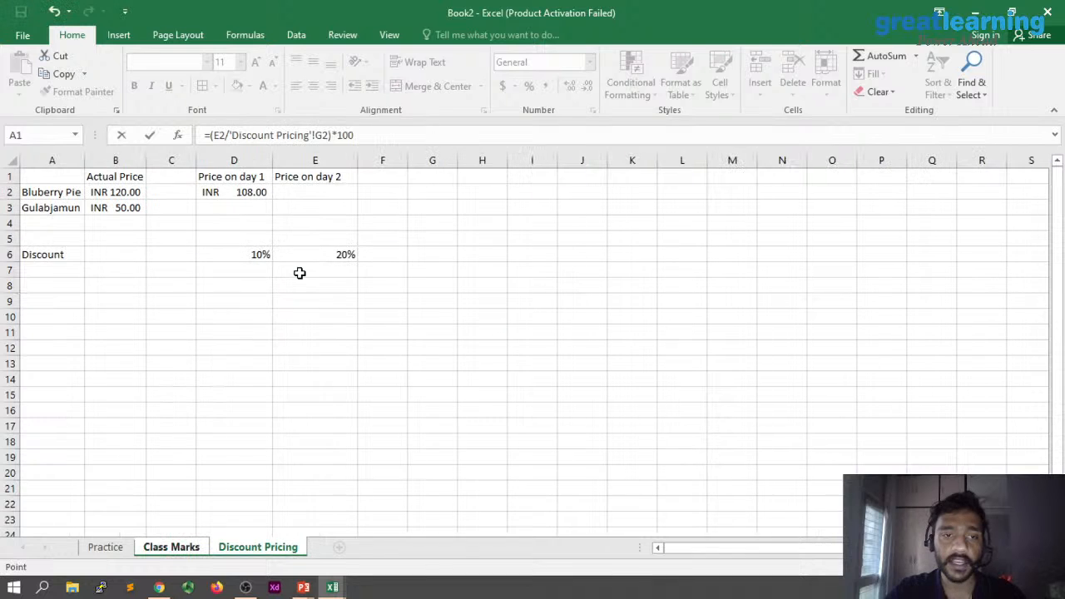
left_click(235, 193)
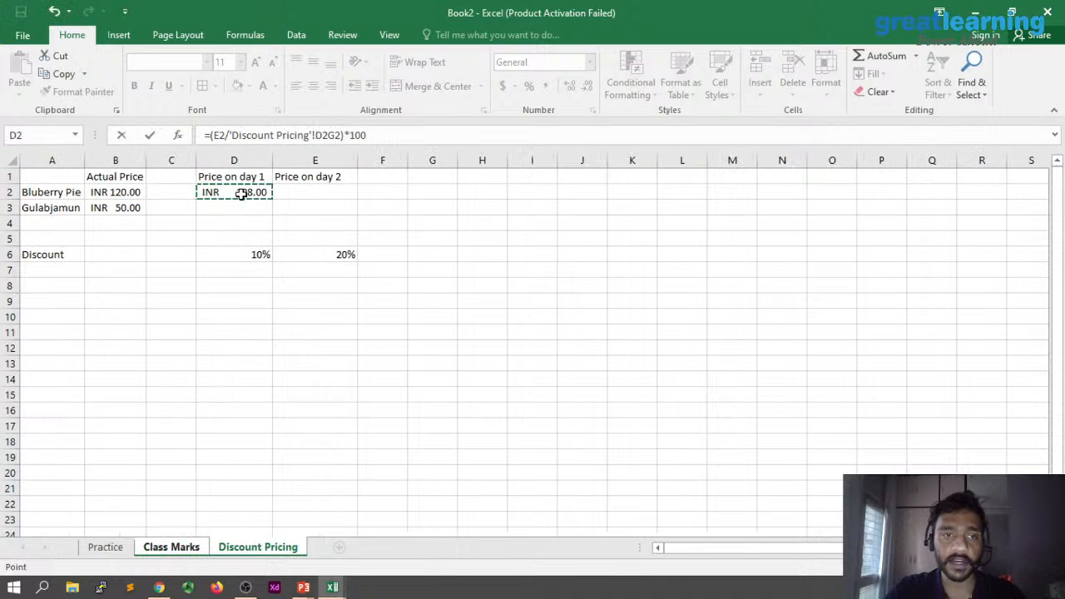
key("Return")
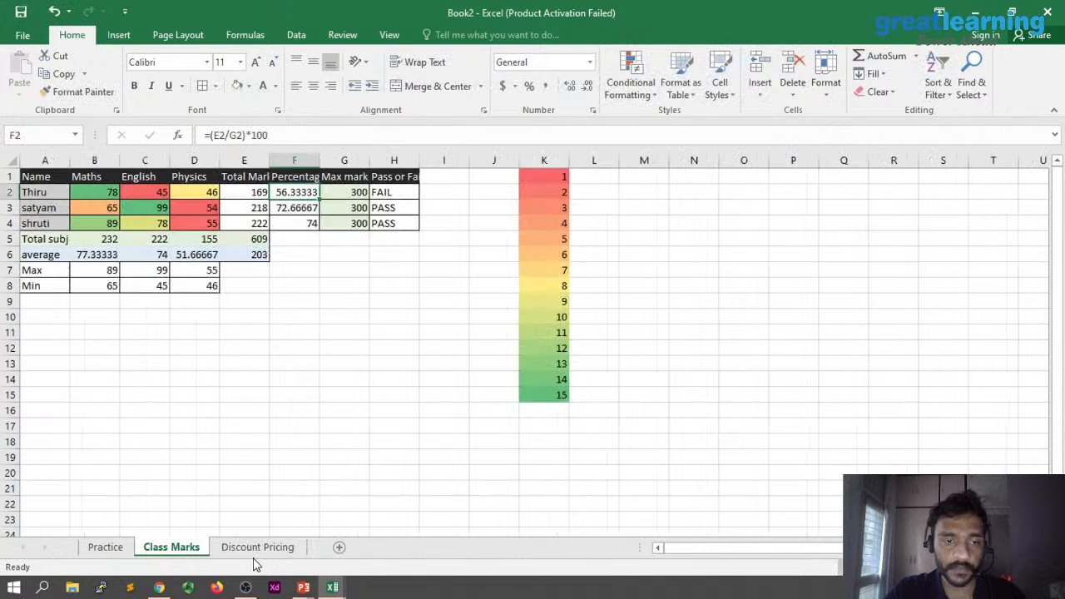
left_click(258, 547)
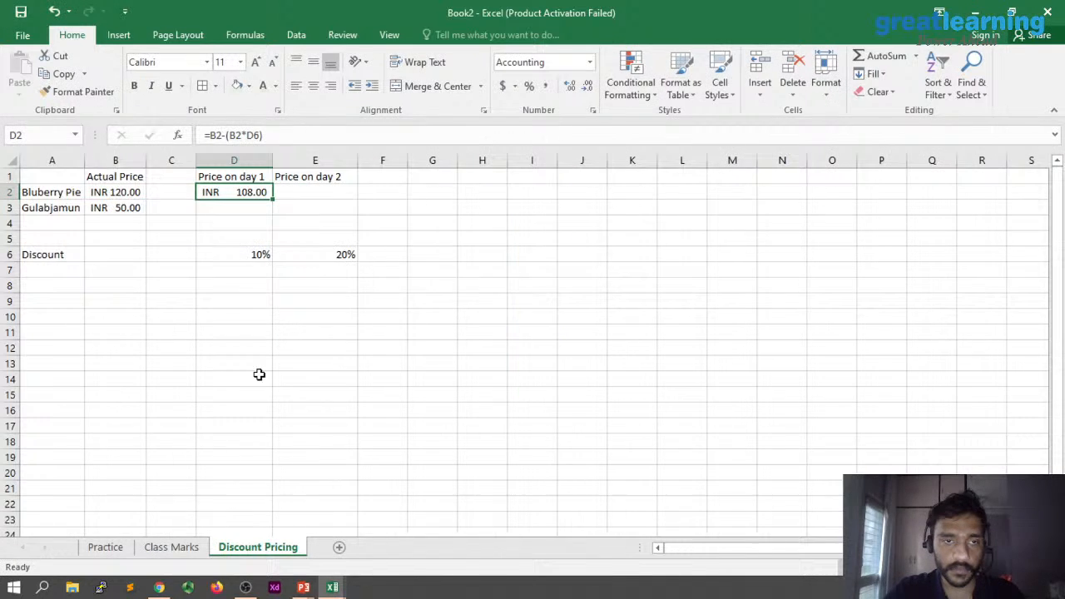
- Make both B2 references in D2 absolute as =$B$2-($B$2*D6) and fill the formula across to E2
double_click(249, 193)
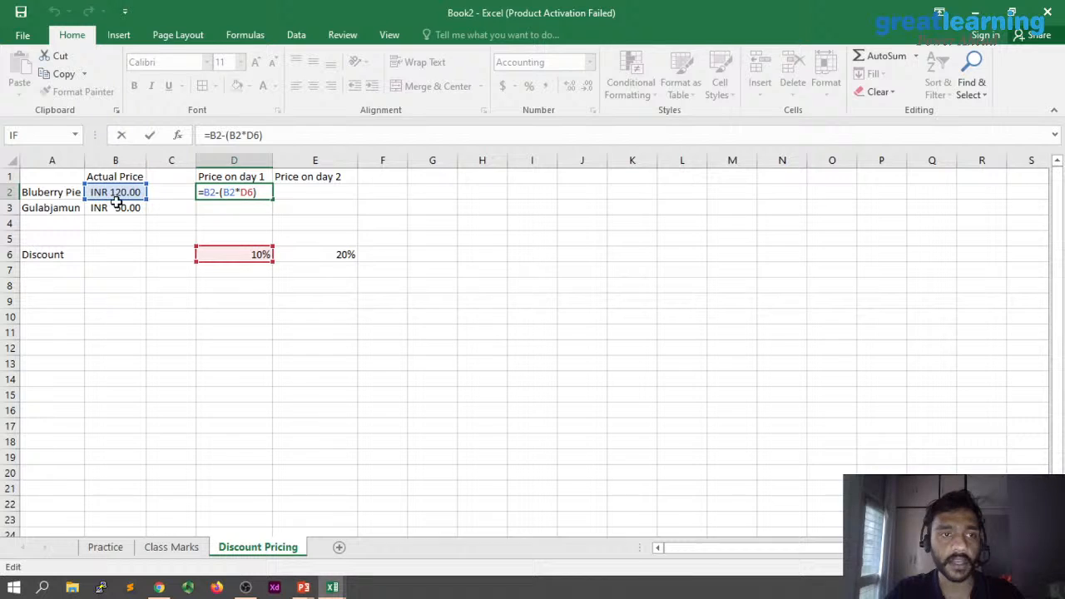
left_click(205, 193)
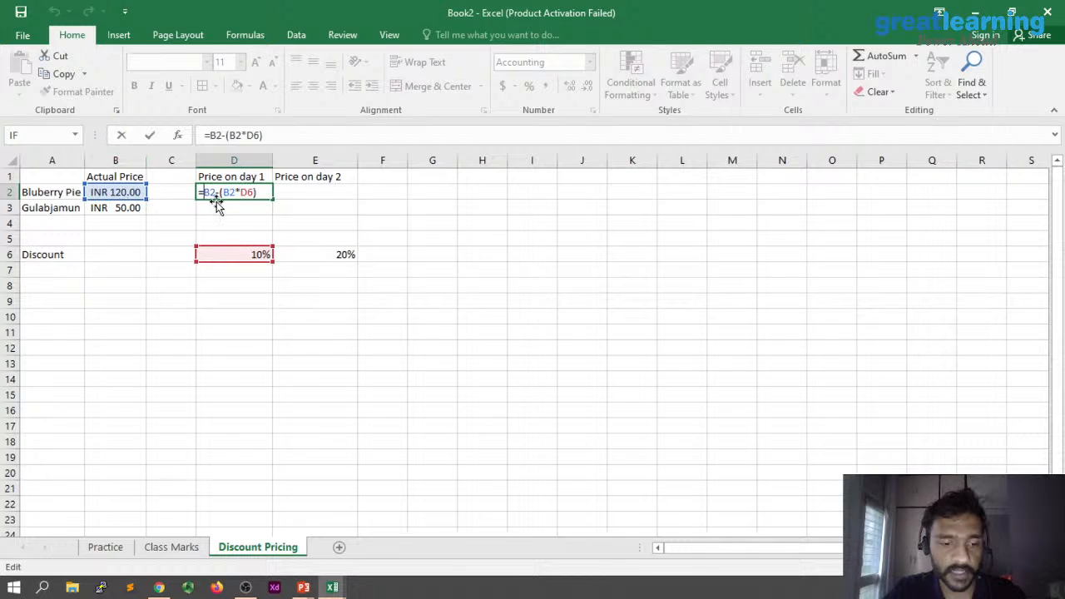
type("$")
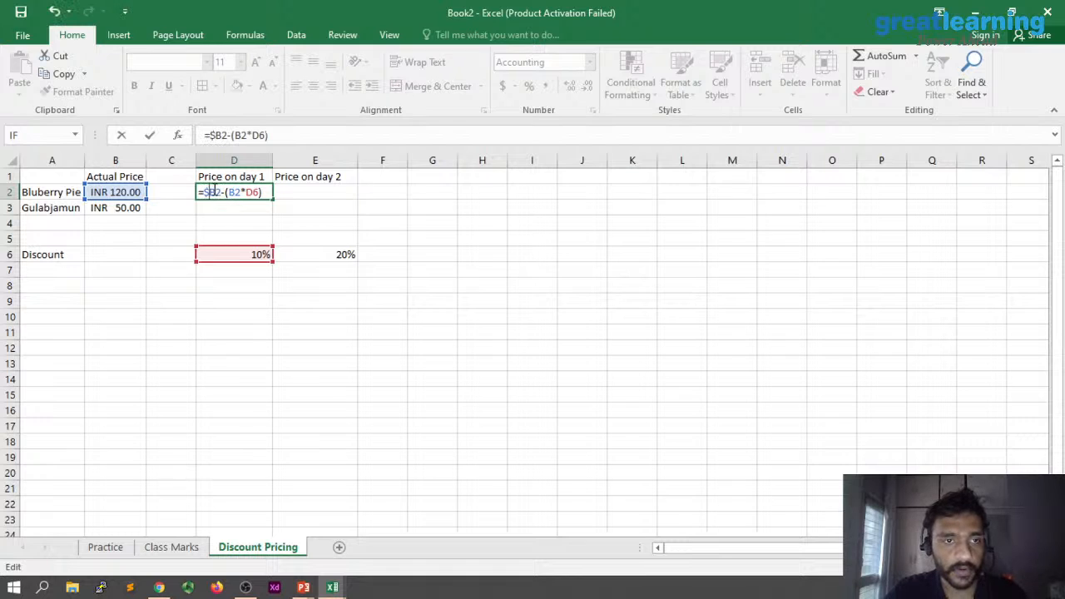
left_click(214, 192)
type("$")
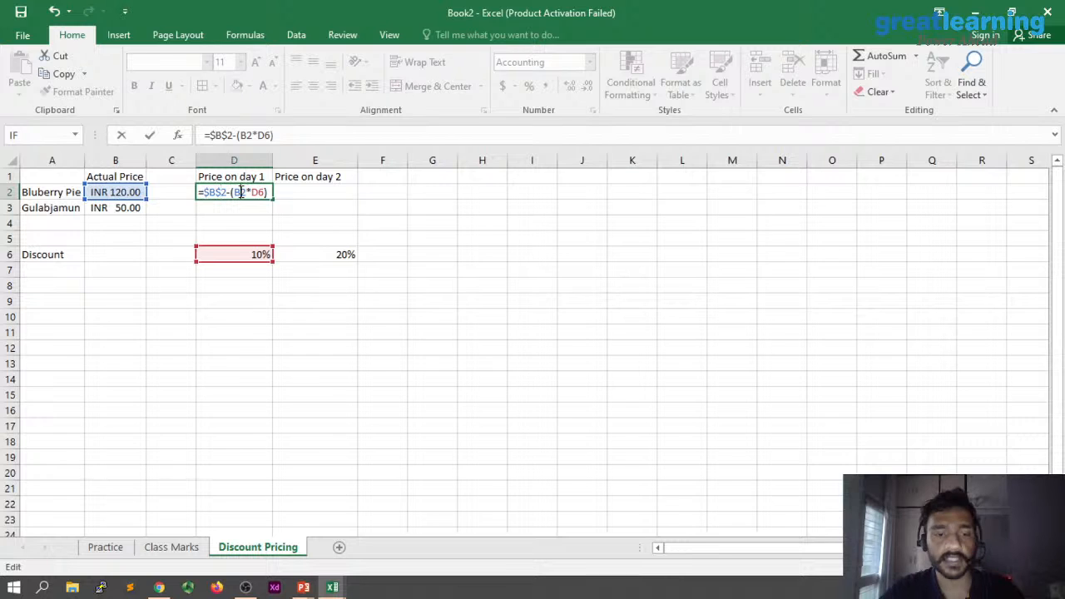
left_click(237, 193)
key("F4")
type("$B$")
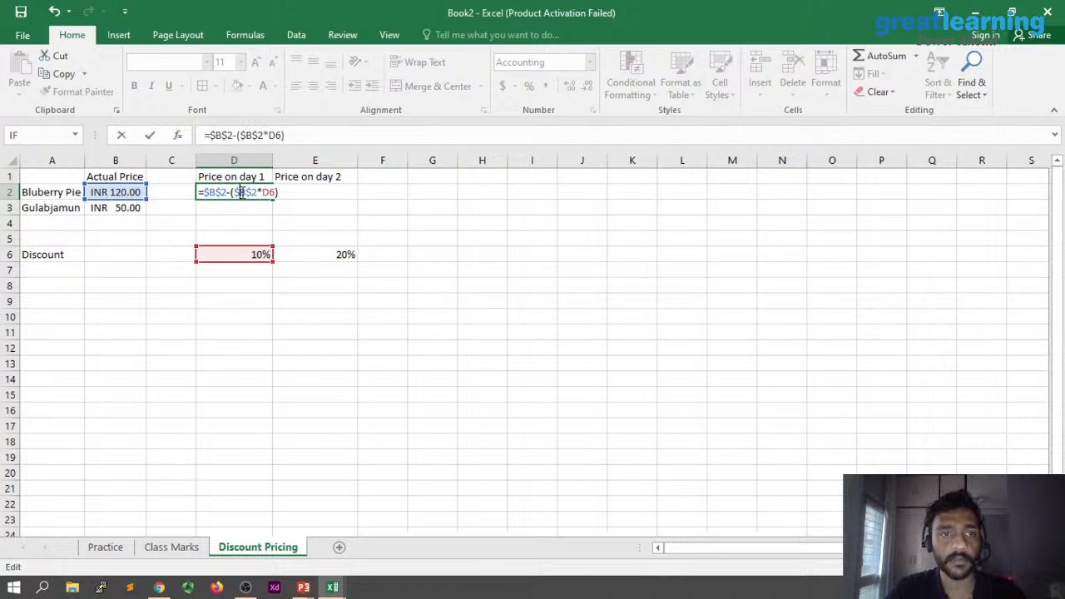
left_click(297, 204)
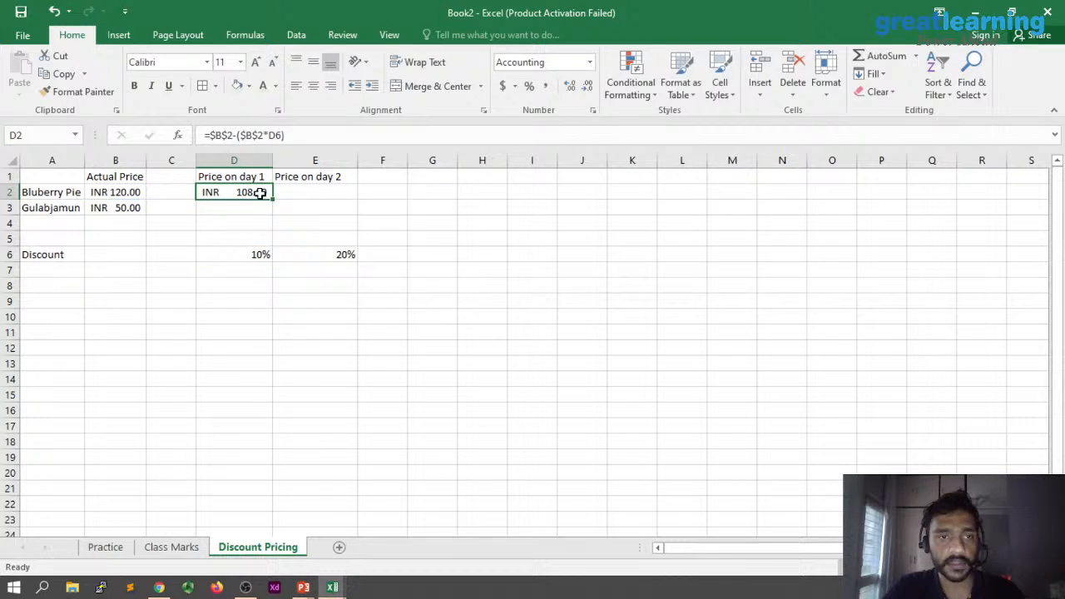
left_click_drag(274, 200, 336, 204)
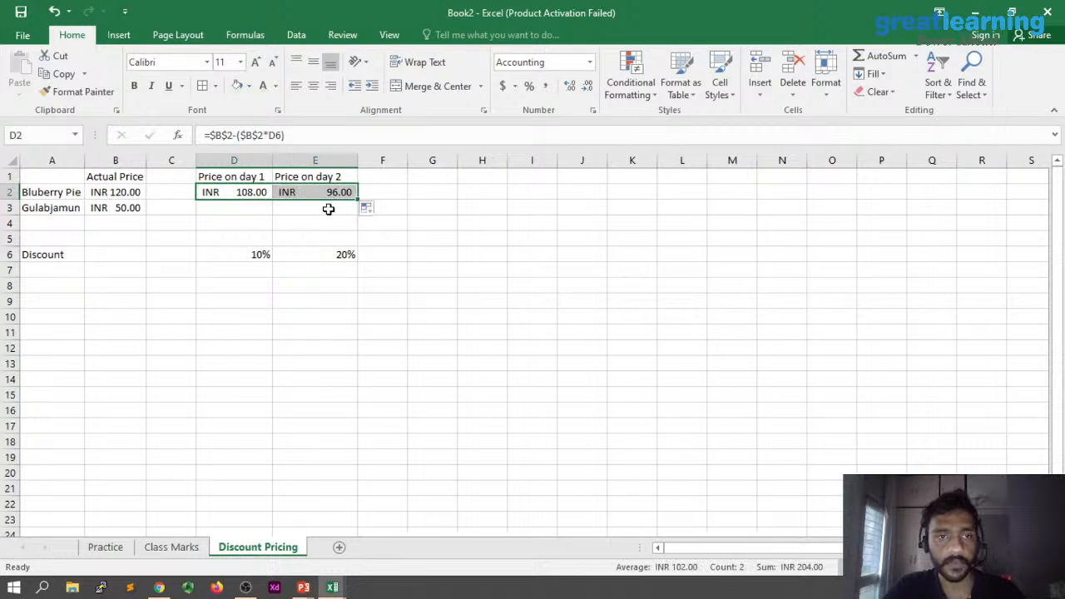
- Try to fill the D2:E2 price formulas down to Gulabjamun's row and inspect the references copied into D3
double_click(332, 193)
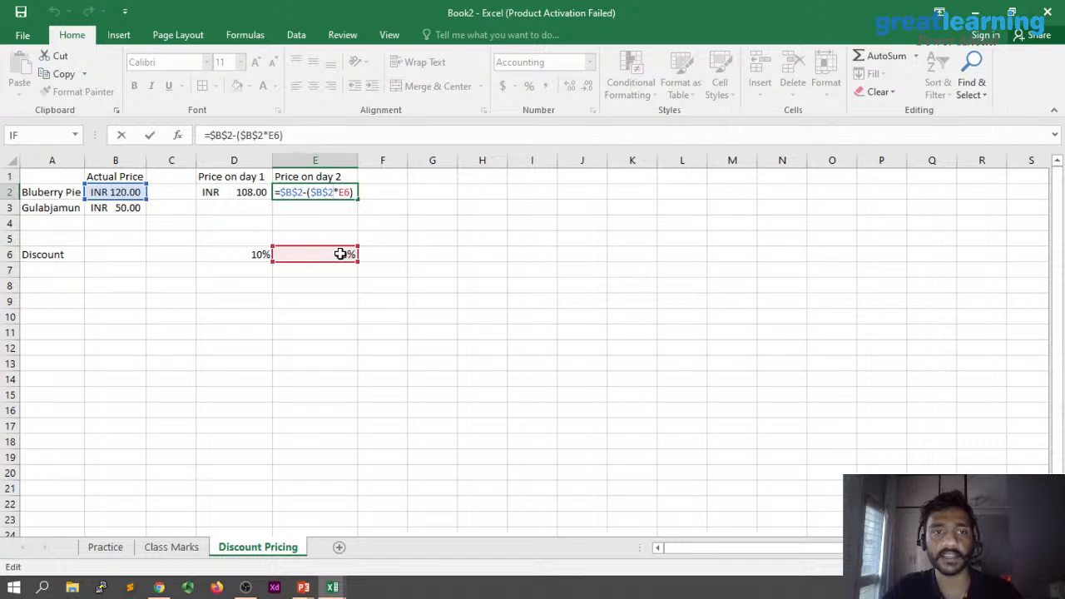
left_click(325, 207)
left_click_drag(247, 192, 361, 220)
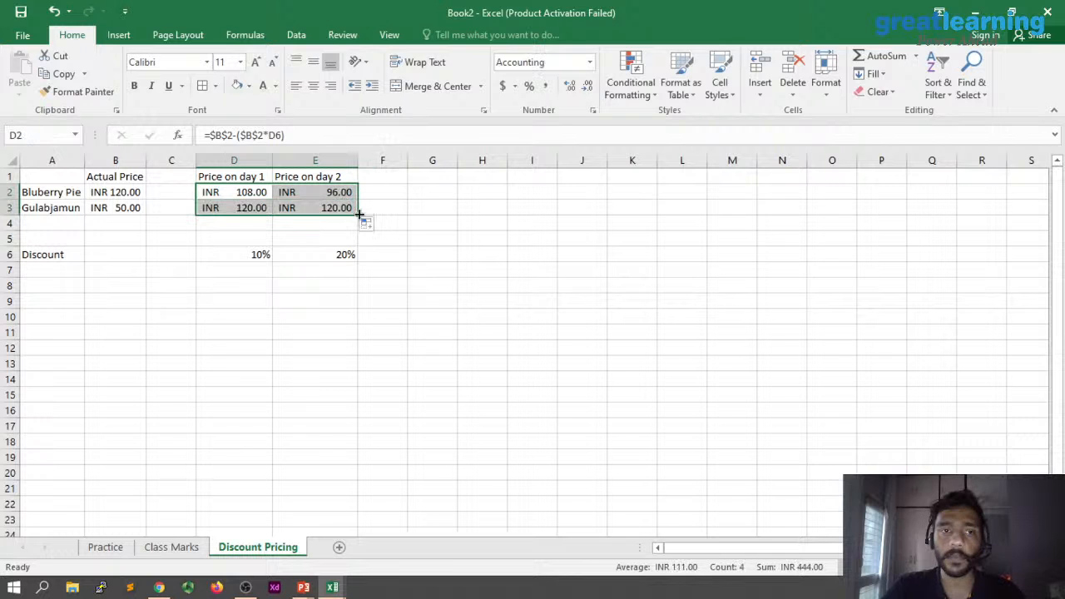
left_click(249, 208)
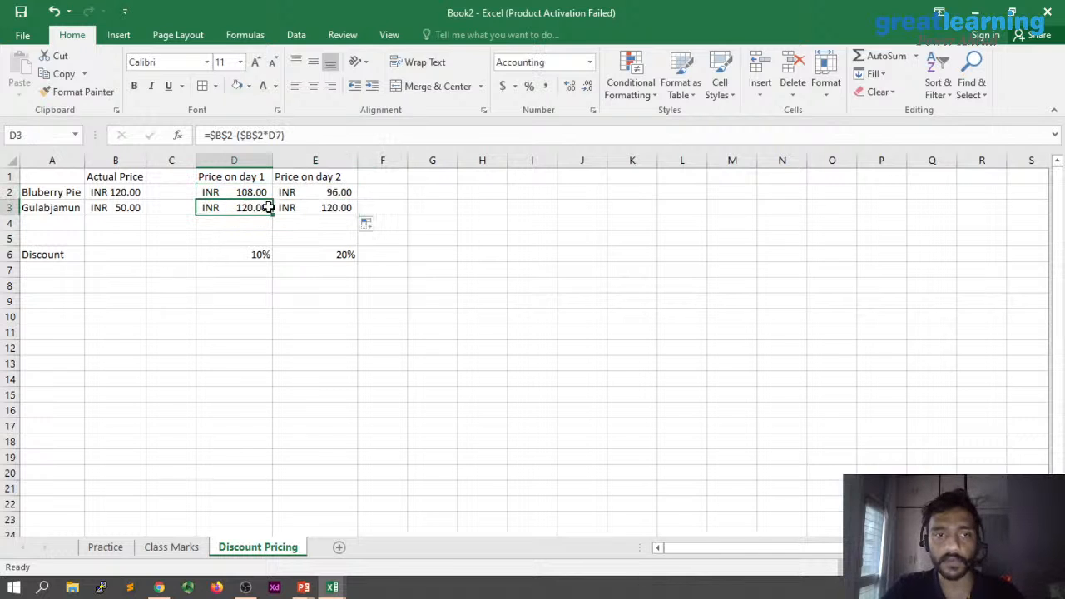
double_click(265, 208)
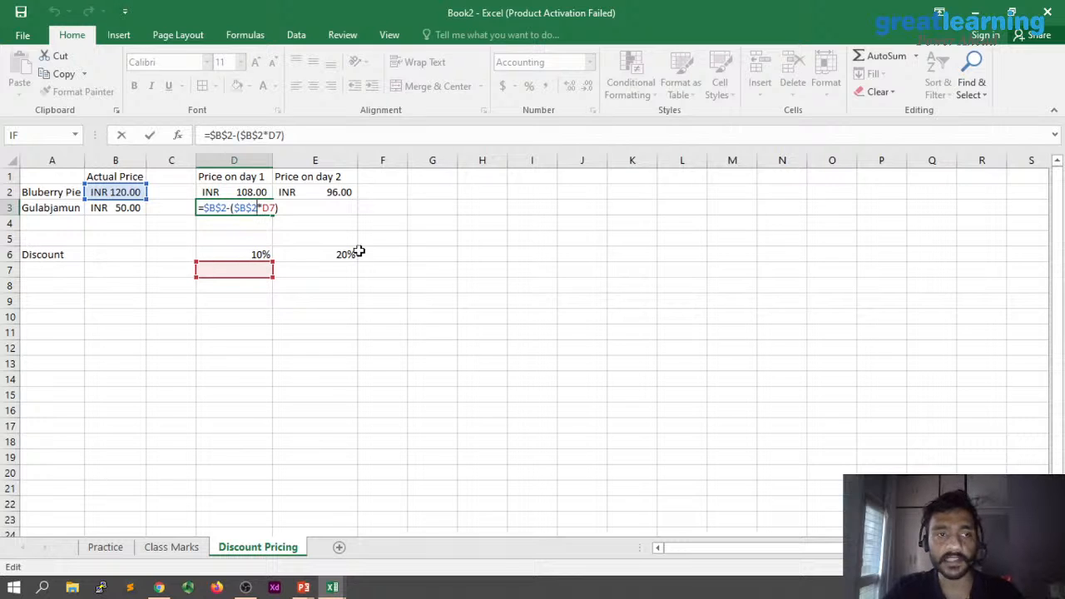
key("Return")
- Change Bluberry Pie's day 1 price formula in D2 to use mixed references as =$B2-($B2*D$6)
double_click(241, 192)
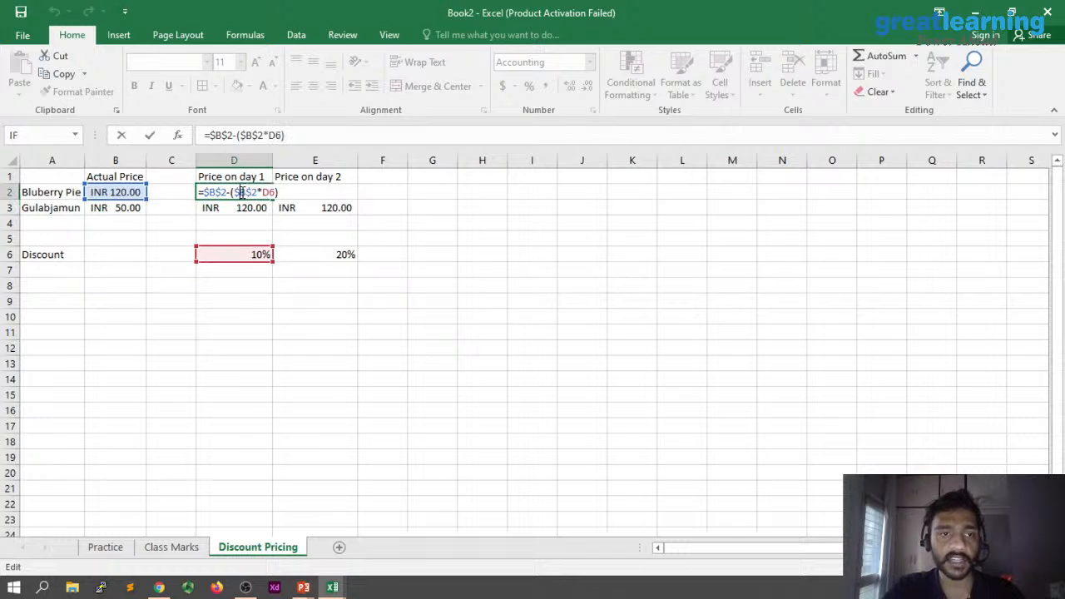
key("Delete")
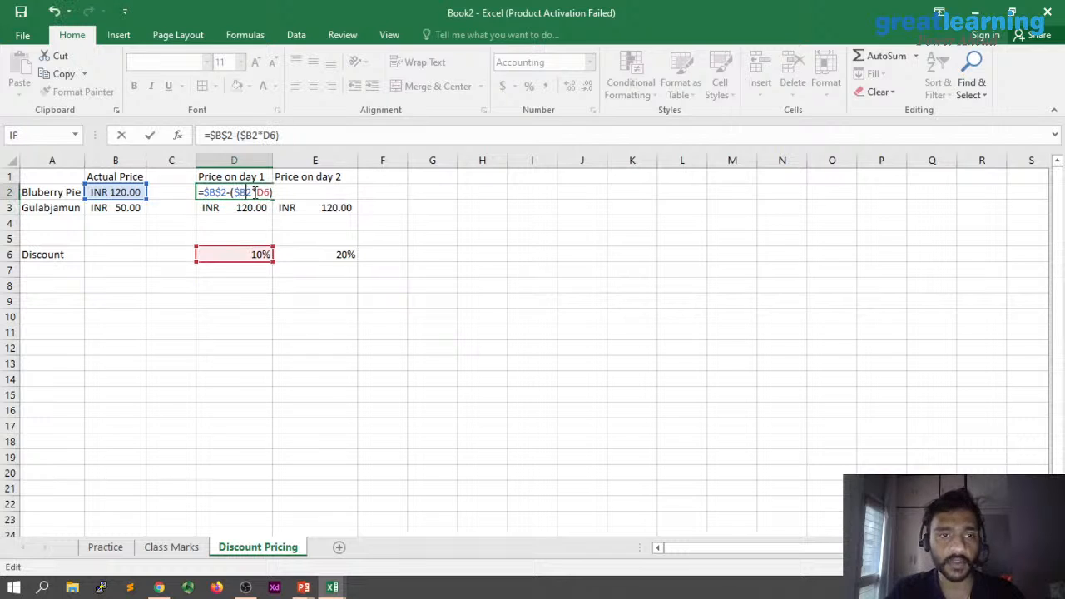
key("Left")
key("BackSpace")
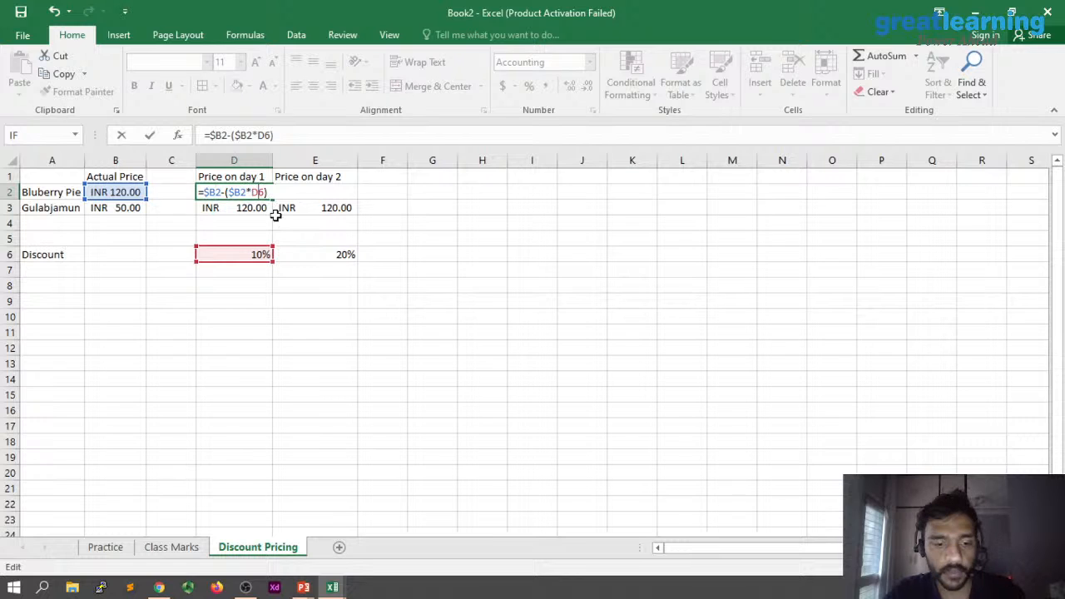
type("$")
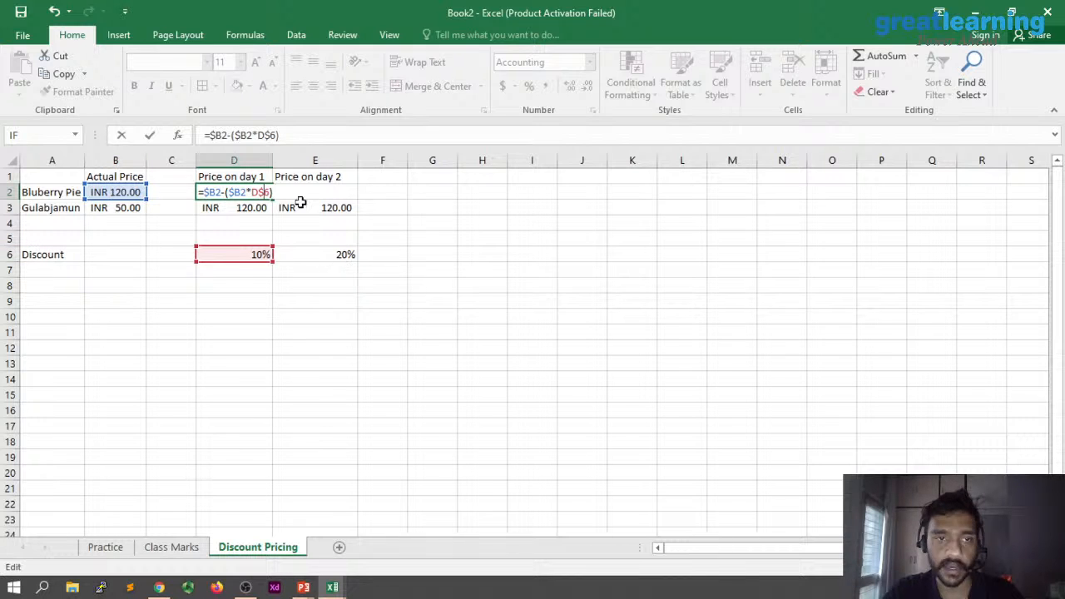
key("Return")
- Fill the D2 formula down to D3, check its copied references, and fill the formula through the whole range D2:E3
left_click(259, 192)
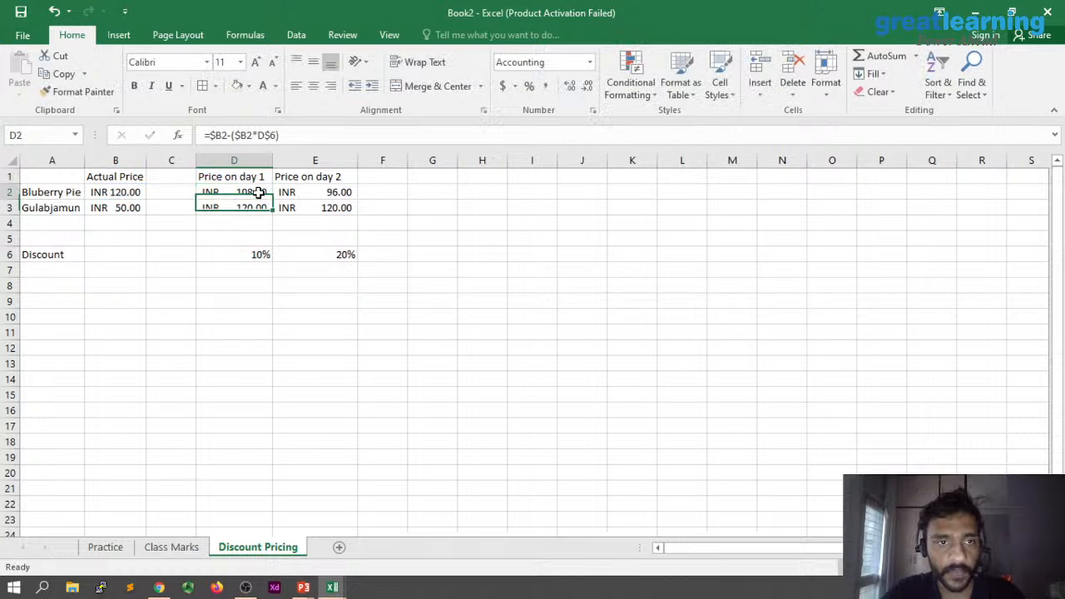
left_click_drag(272, 199, 272, 213)
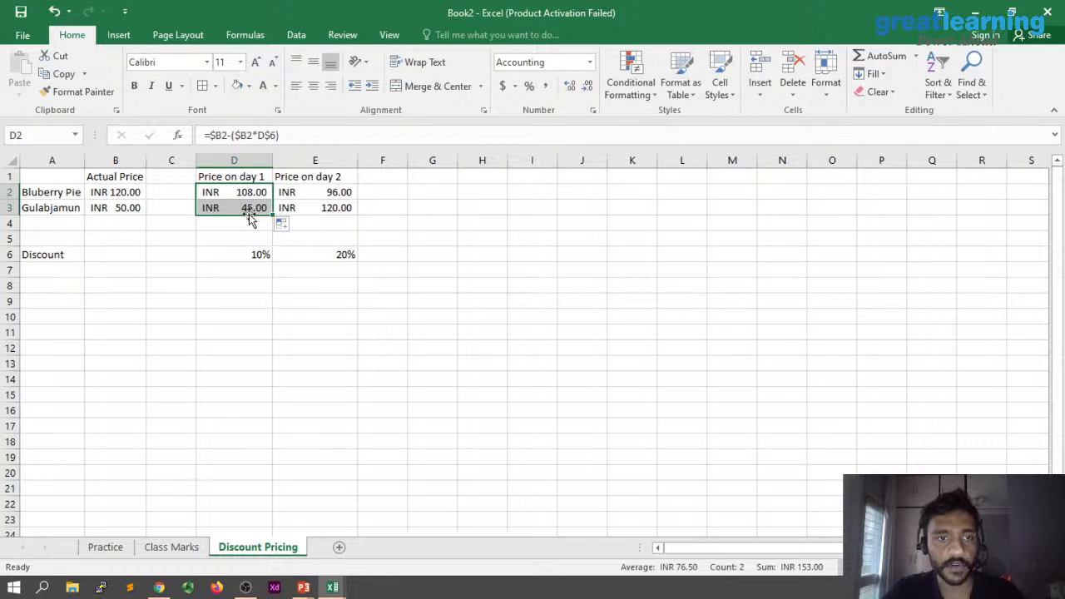
double_click(248, 213)
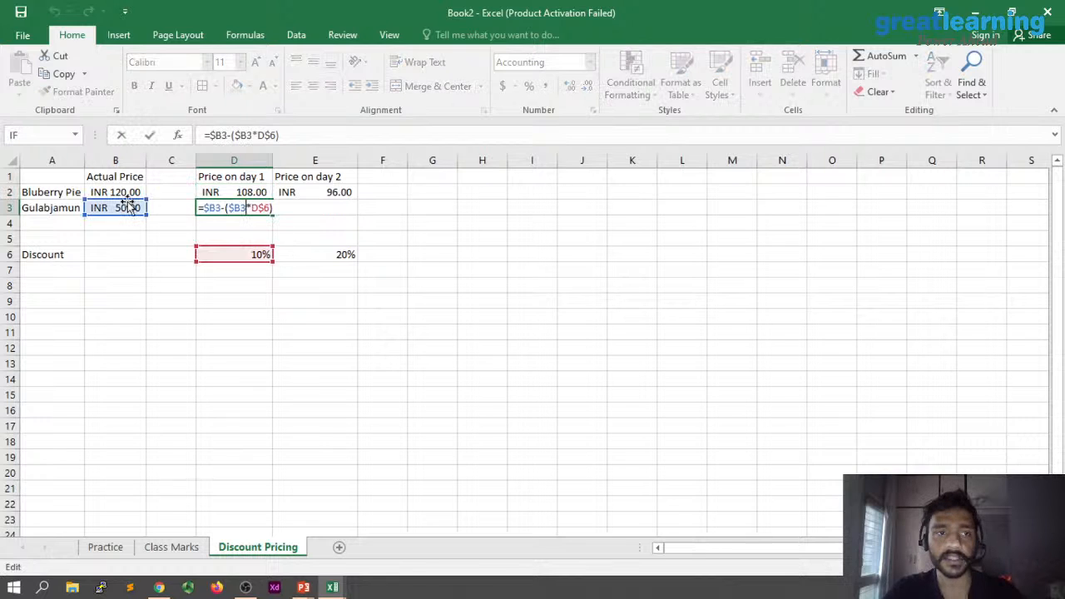
left_click(259, 234)
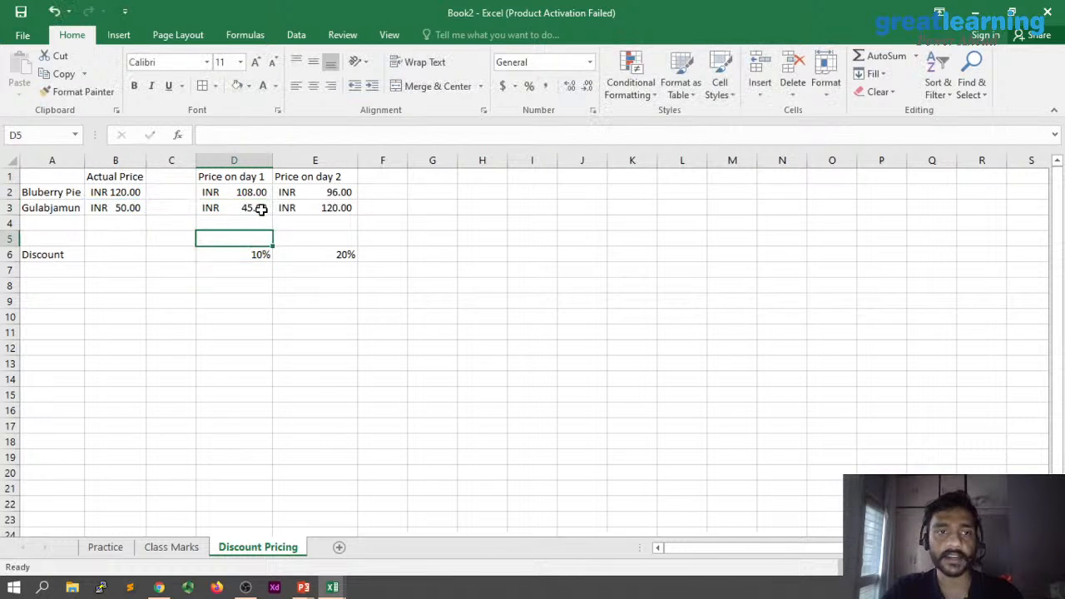
left_click_drag(250, 192, 352, 222)
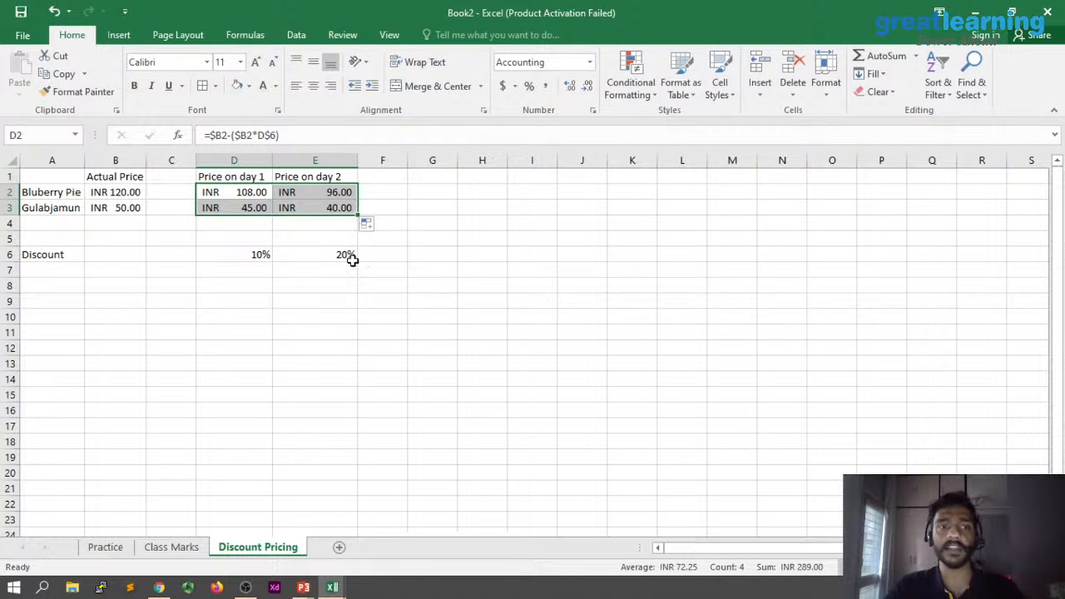
- Examine the filled price formulas in D2, D3, E3 and E2 to compare their mixed references
left_click(249, 193)
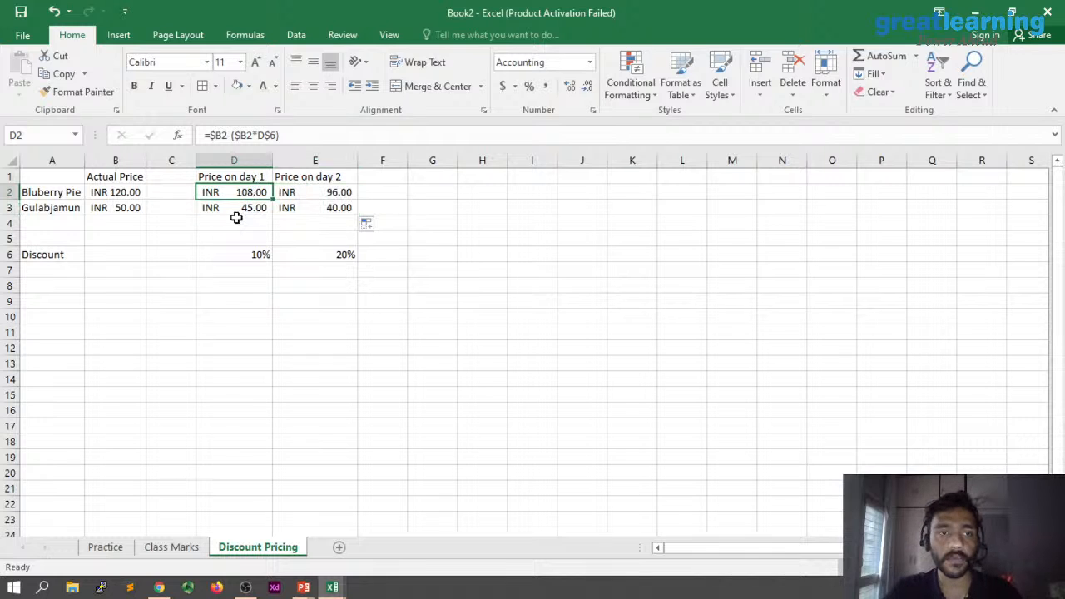
left_click(234, 209)
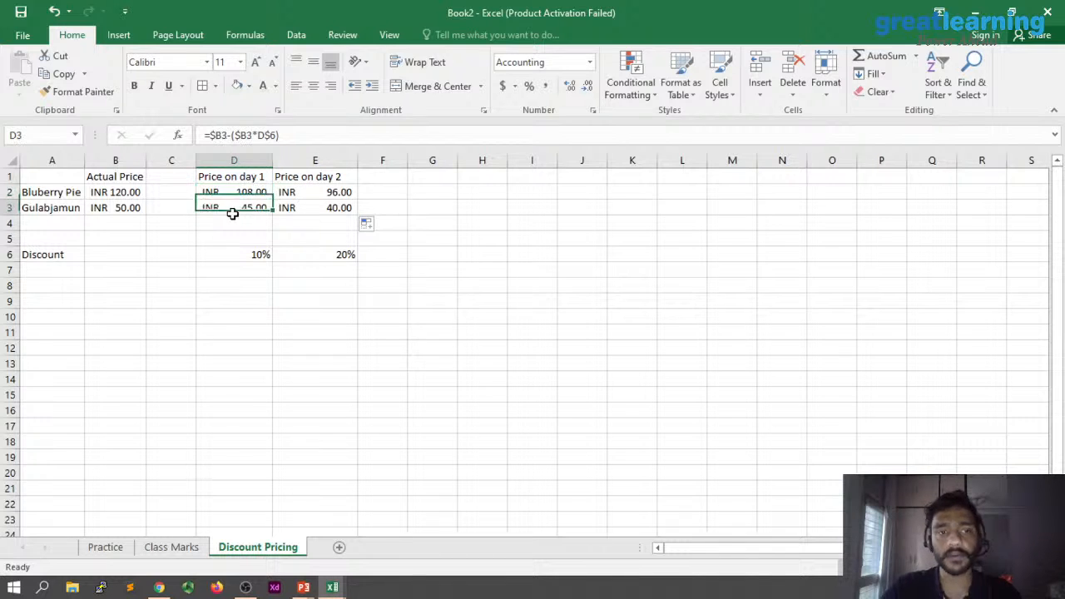
left_click(307, 208)
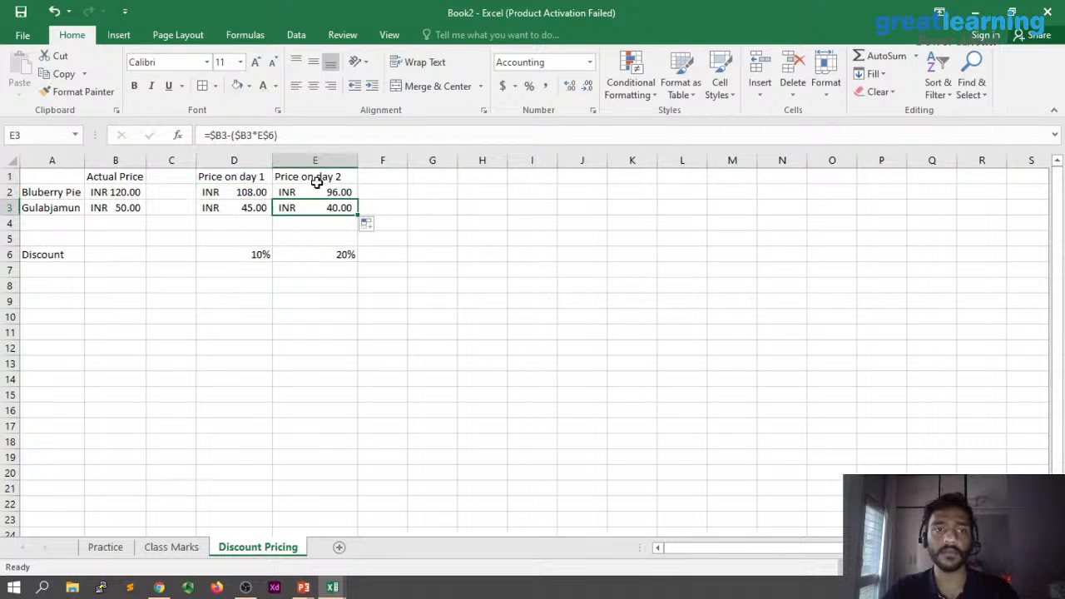
key("F2")
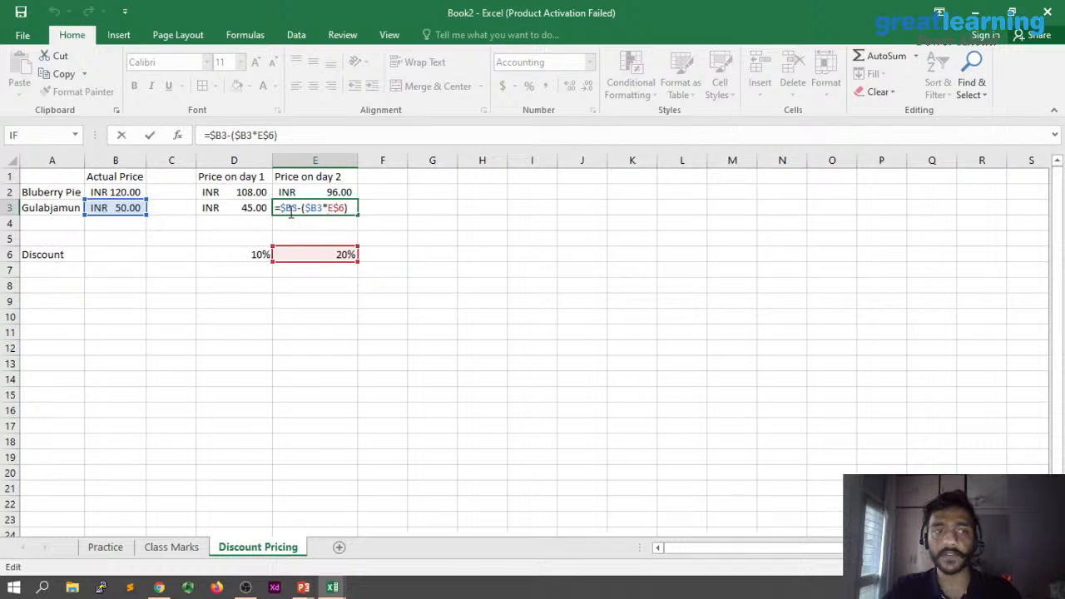
key("Escape")
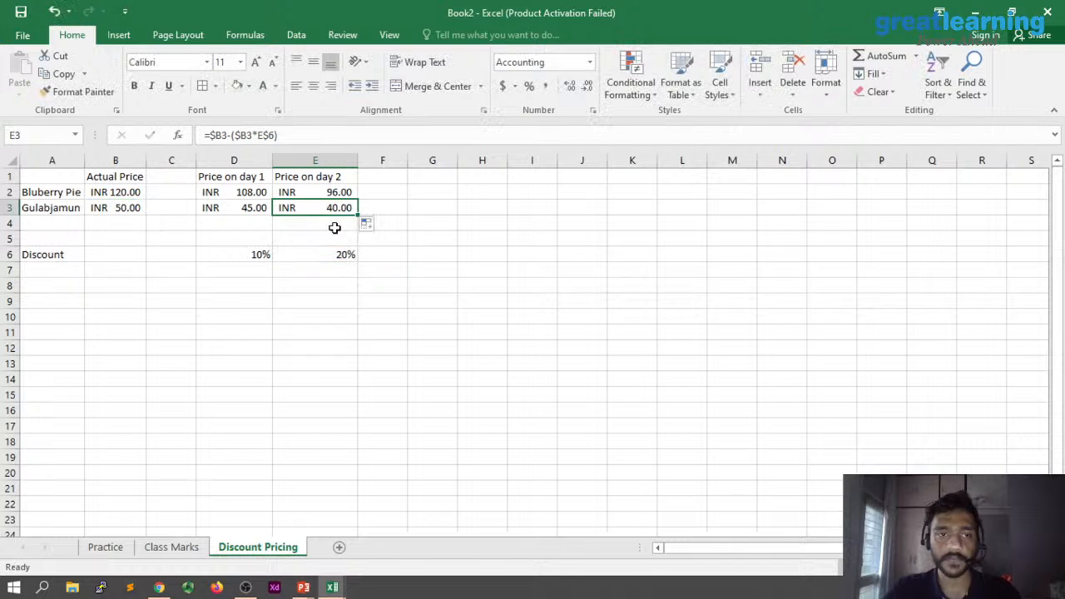
key("Up")
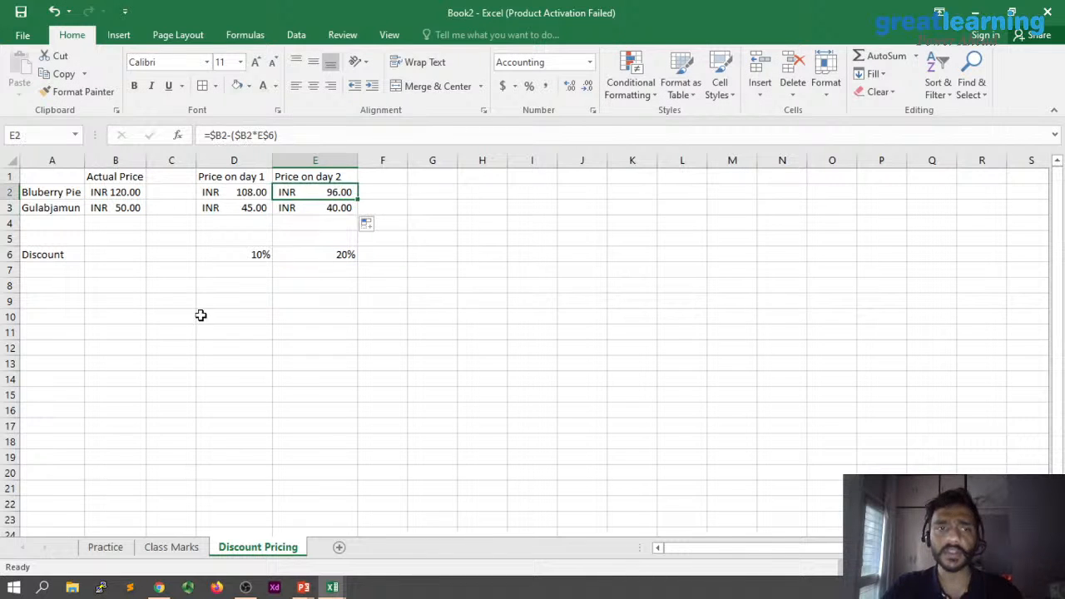
- Apply all borders to the price table A1:E3 and the discount row A6:E6
left_click_drag(57, 177, 345, 208)
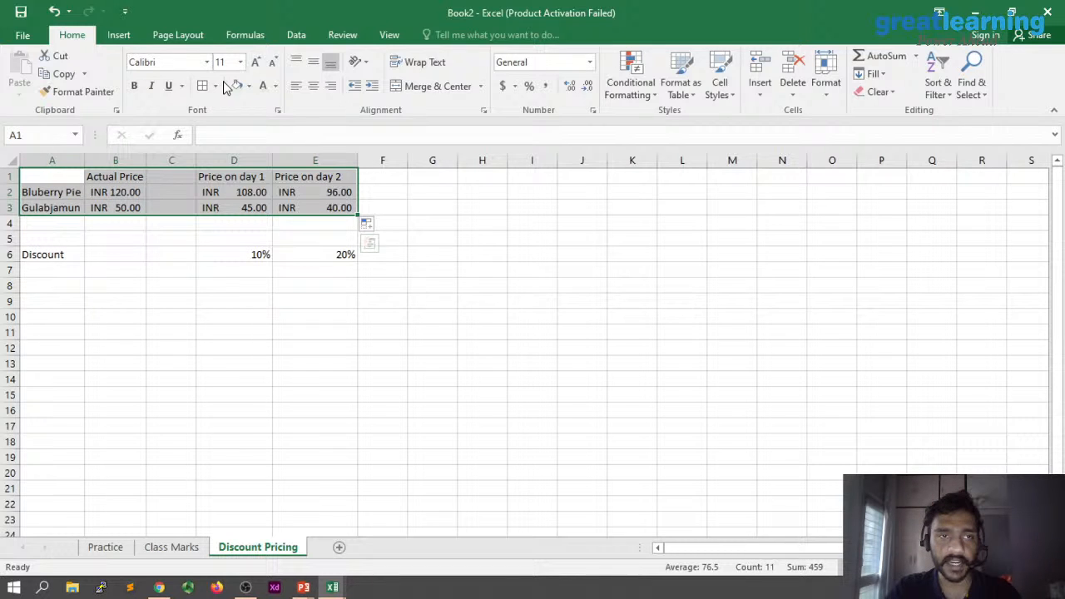
left_click(205, 87)
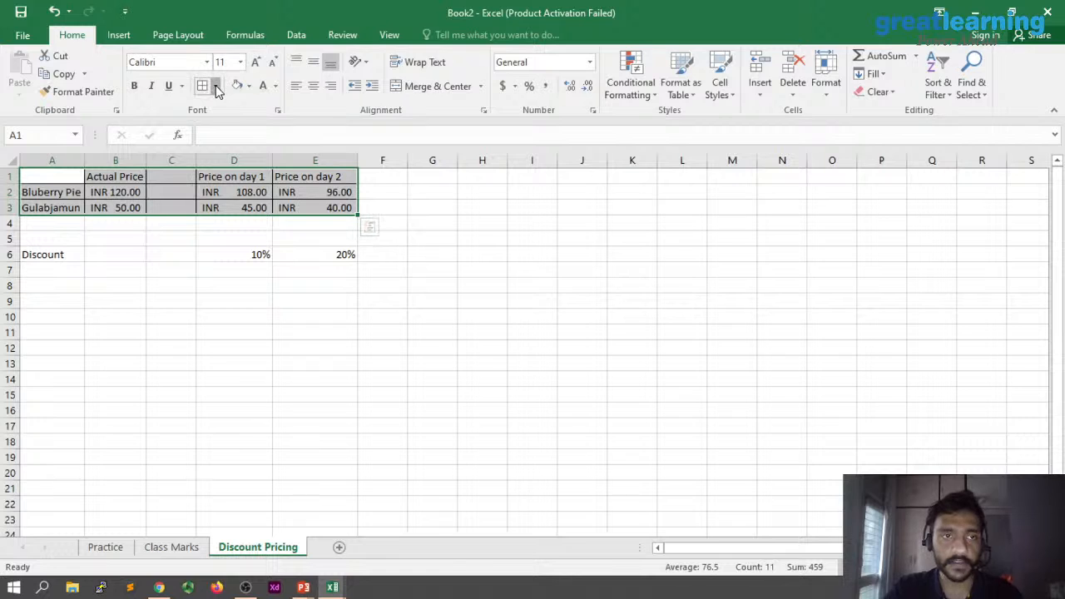
left_click_drag(42, 255, 350, 252)
left_click(204, 88)
left_click(487, 287)
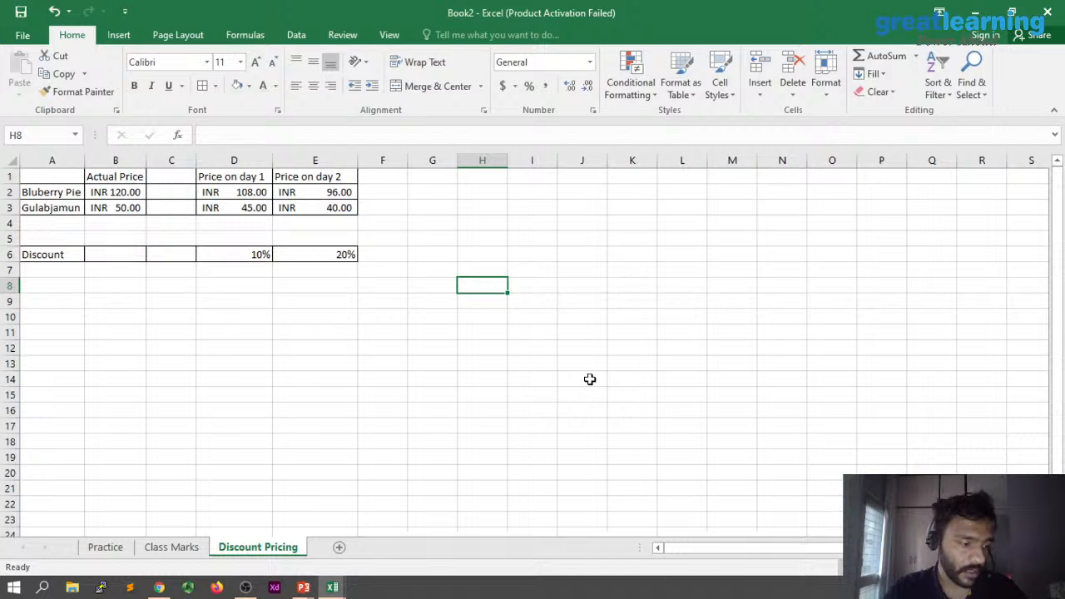
- Switch to the Excel from scratch presentation in PowerPoint and resume its slide show
key("alt+Tab")
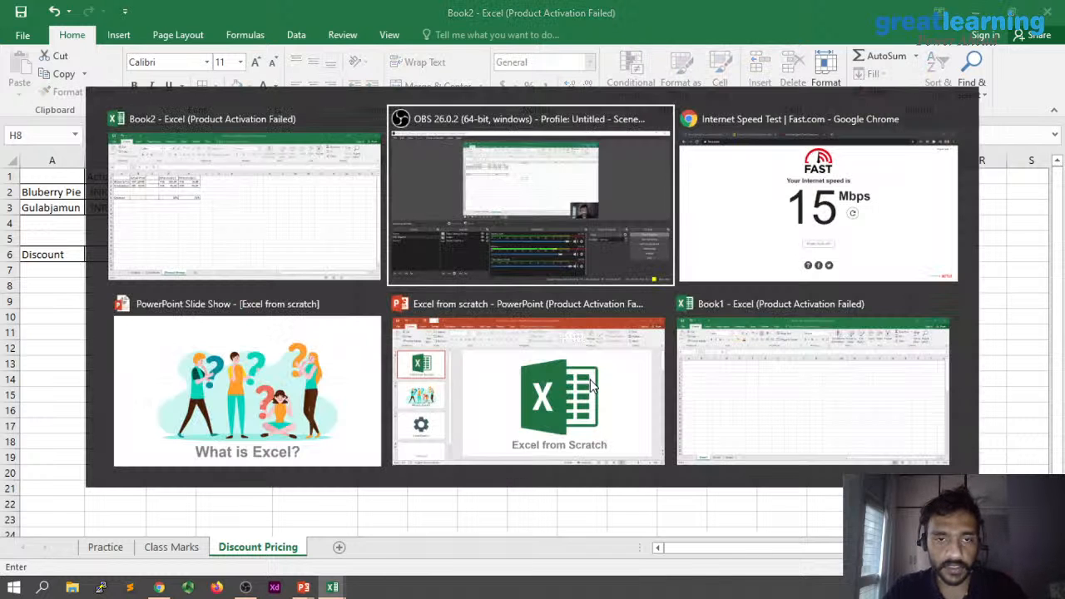
left_click(590, 380)
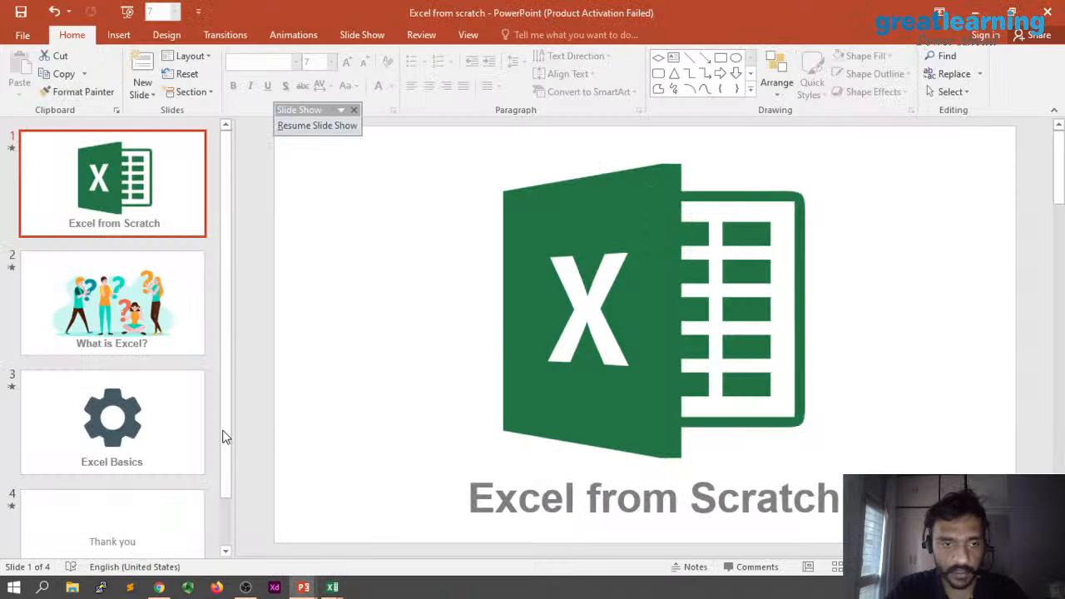
left_click(123, 500)
left_click(317, 126)
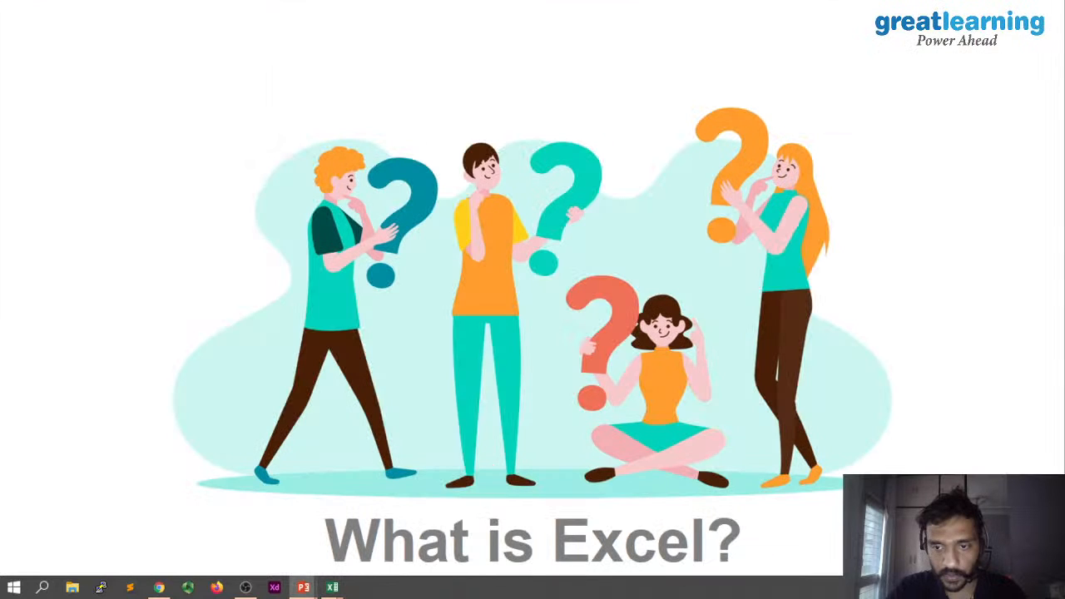
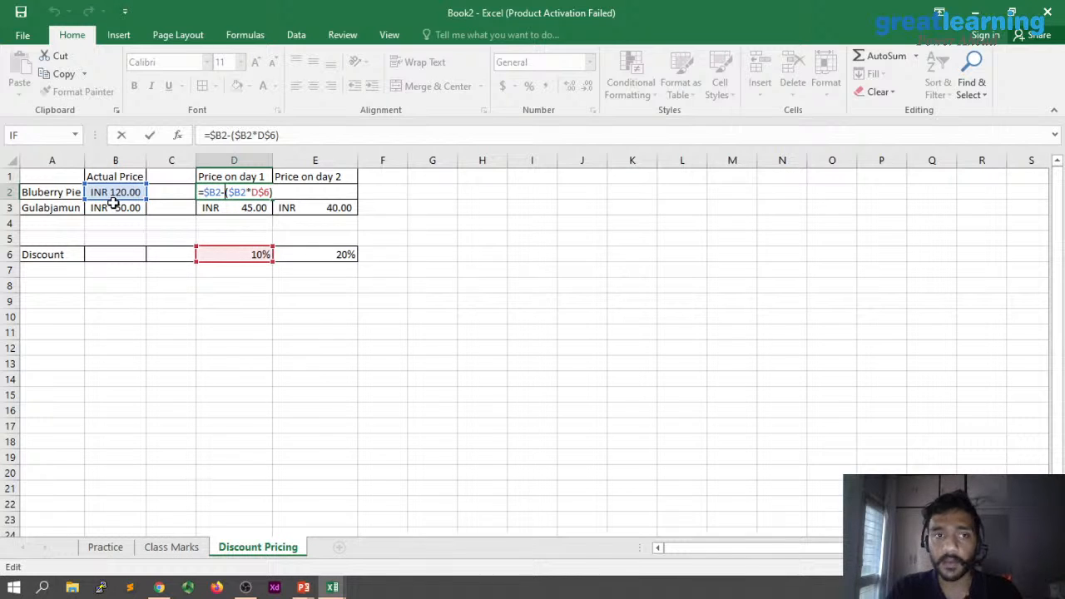
- Fill Bluberry Pie's price formula across the row to F2 and inspect the references copied there
key("ctrl+Return")
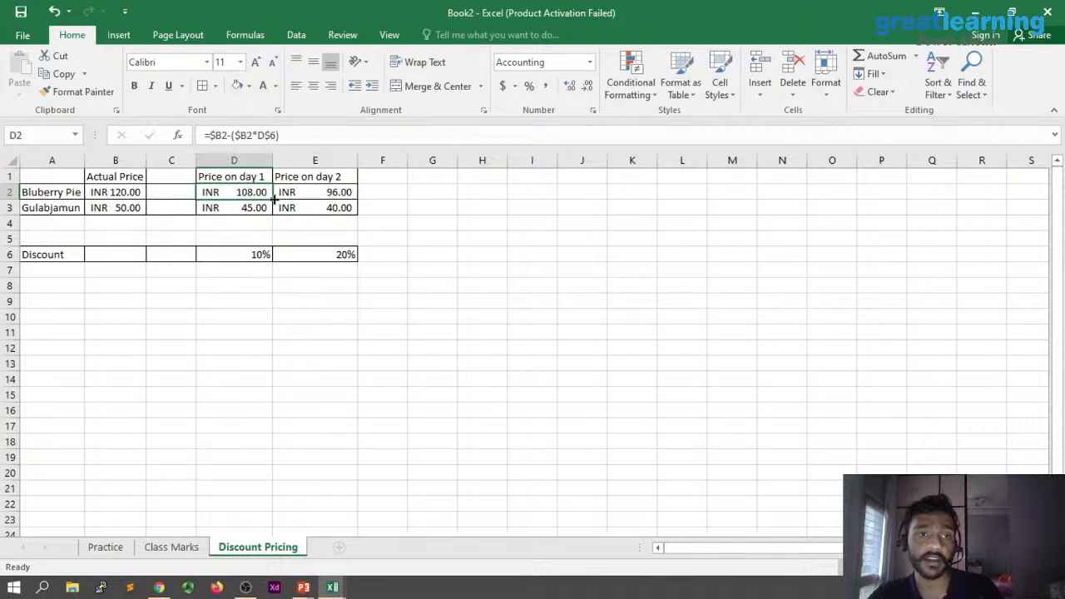
left_click_drag(273, 198, 352, 198)
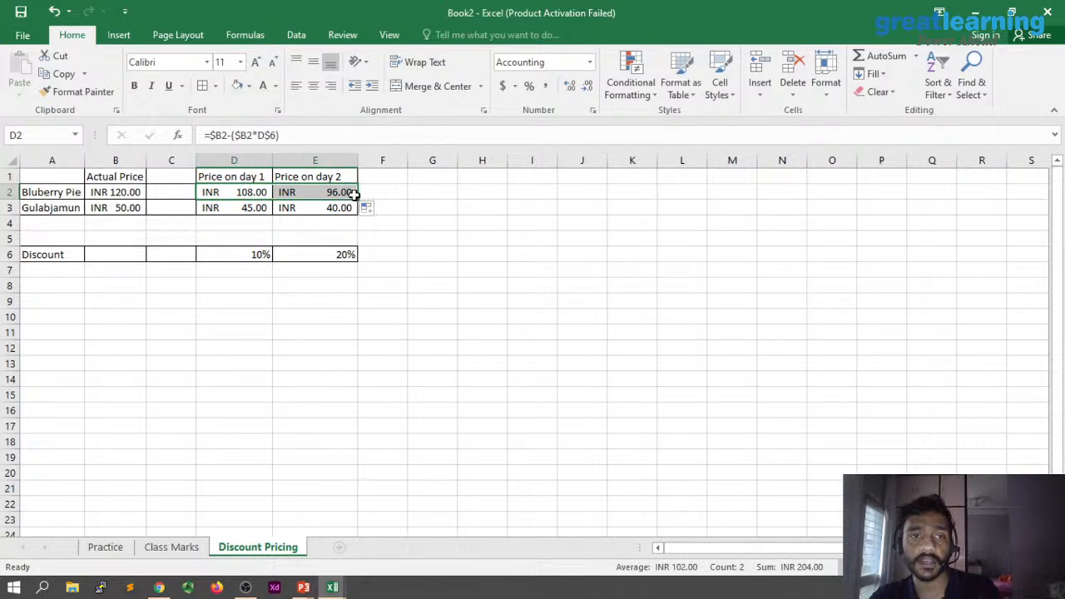
double_click(387, 193)
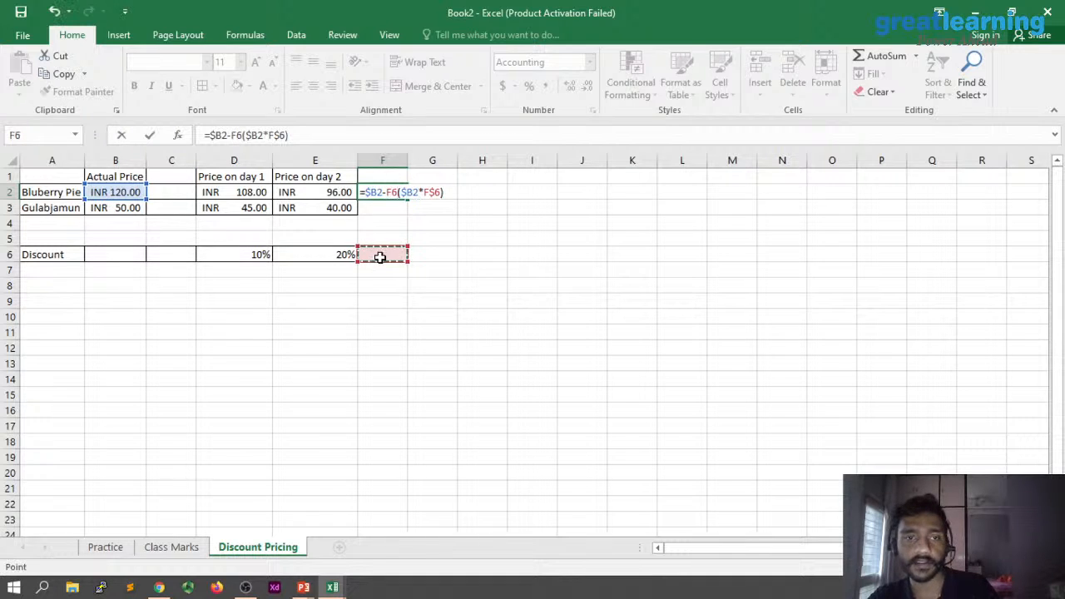
key("ctrl+Return")
- Enter a 30% discount in F6 and widen column F to fit the price in F2
double_click(400, 255)
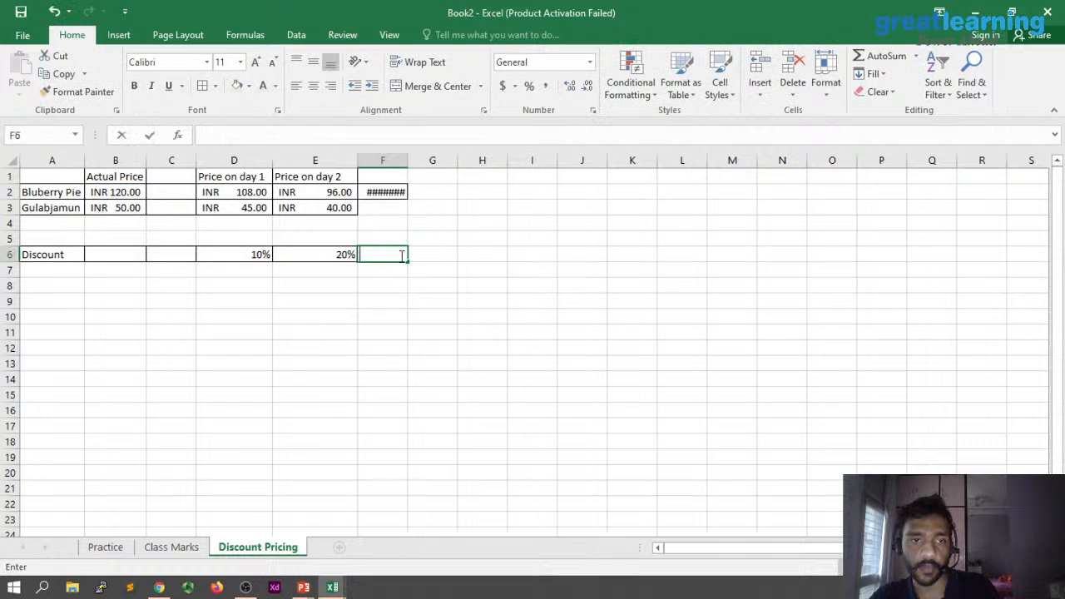
type("30%")
left_click(464, 208)
left_click_drag(408, 160, 439, 161)
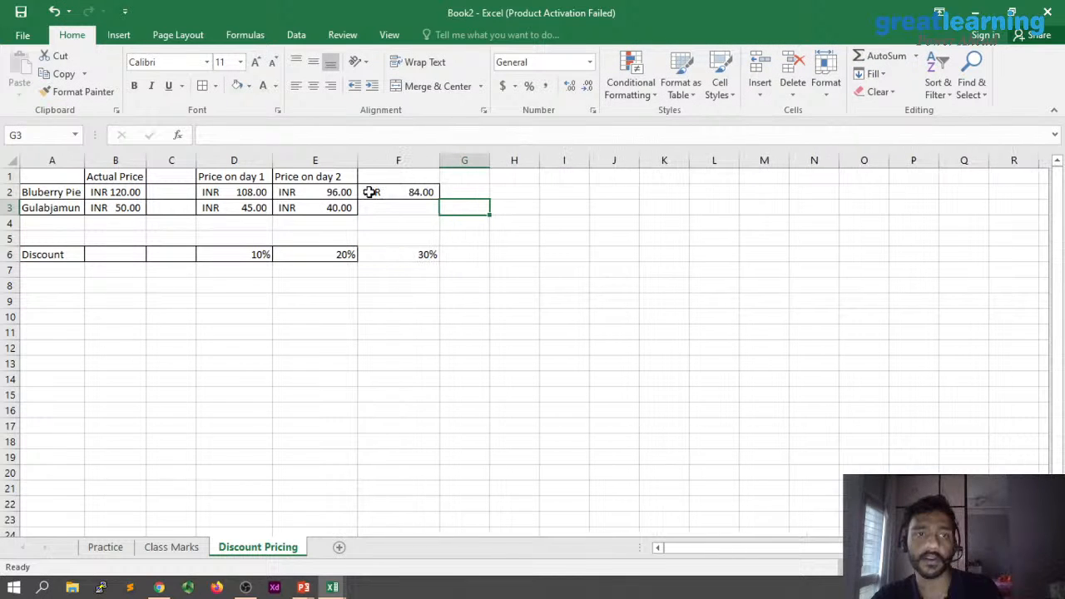
- Fill Gulabjamun's day 2 price formula from E3 across to F3
left_click(323, 208)
left_click_drag(358, 216, 428, 209)
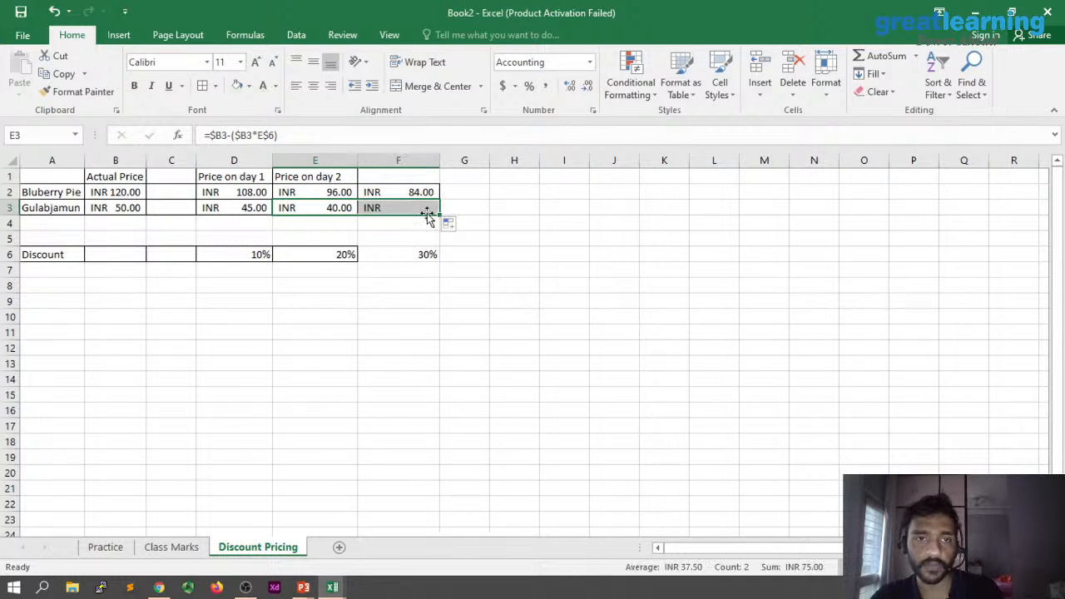
left_click(429, 236)
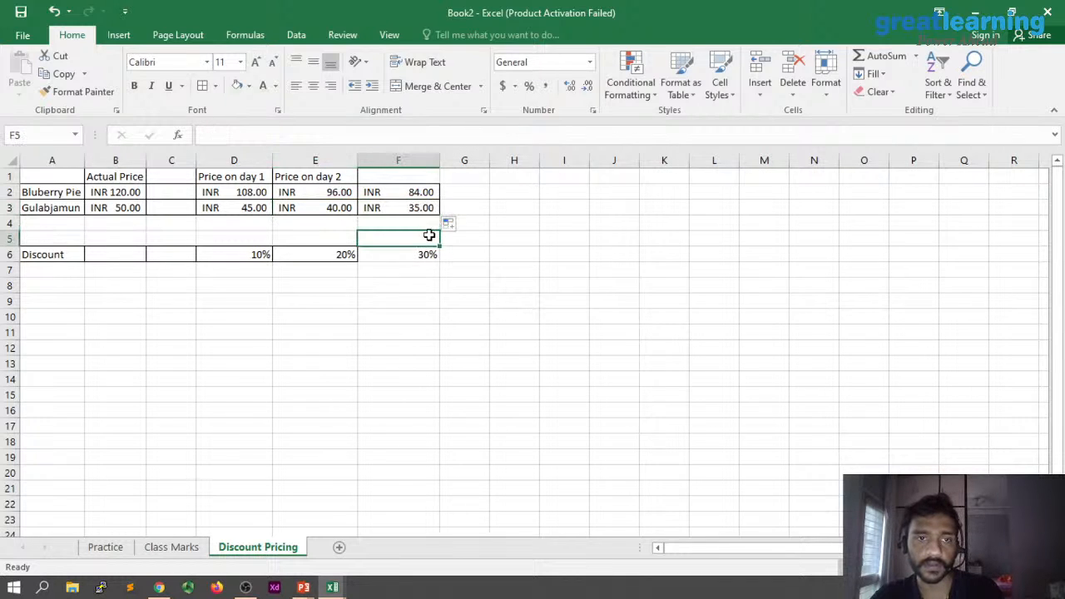
- Try filling the 30% discount from F6 across to I6 and clear the copies in G6:I6
left_click(428, 254)
left_click_drag(440, 261, 587, 253)
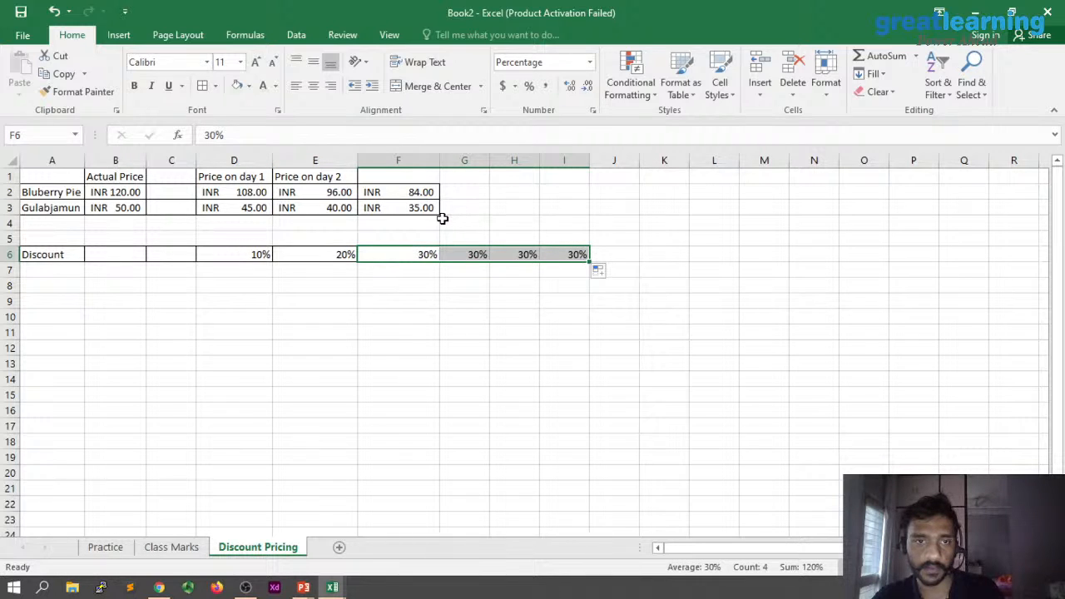
left_click_drag(466, 254, 561, 247)
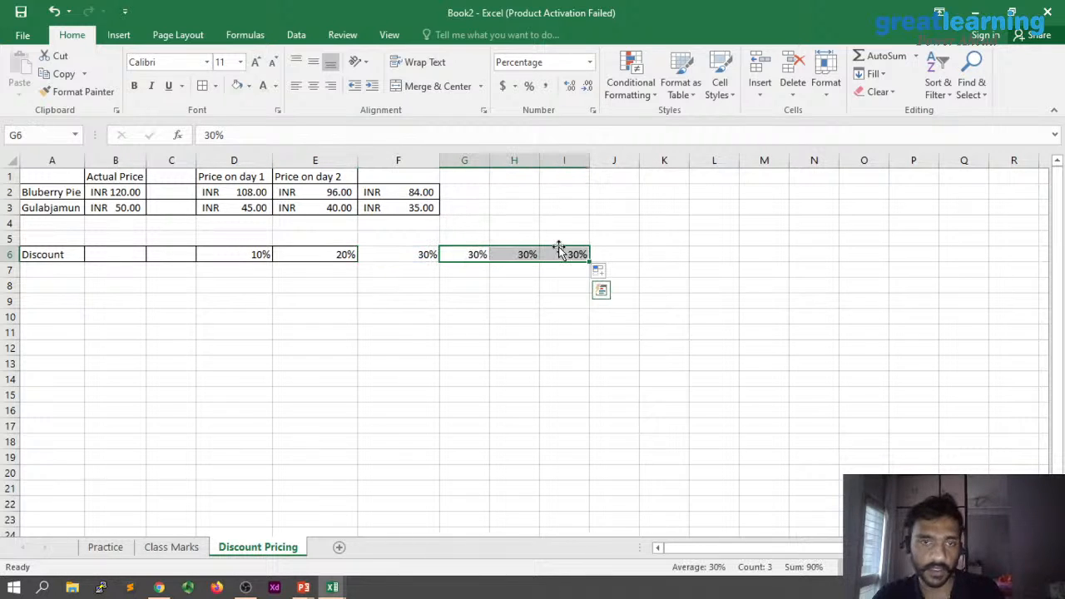
key("Delete")
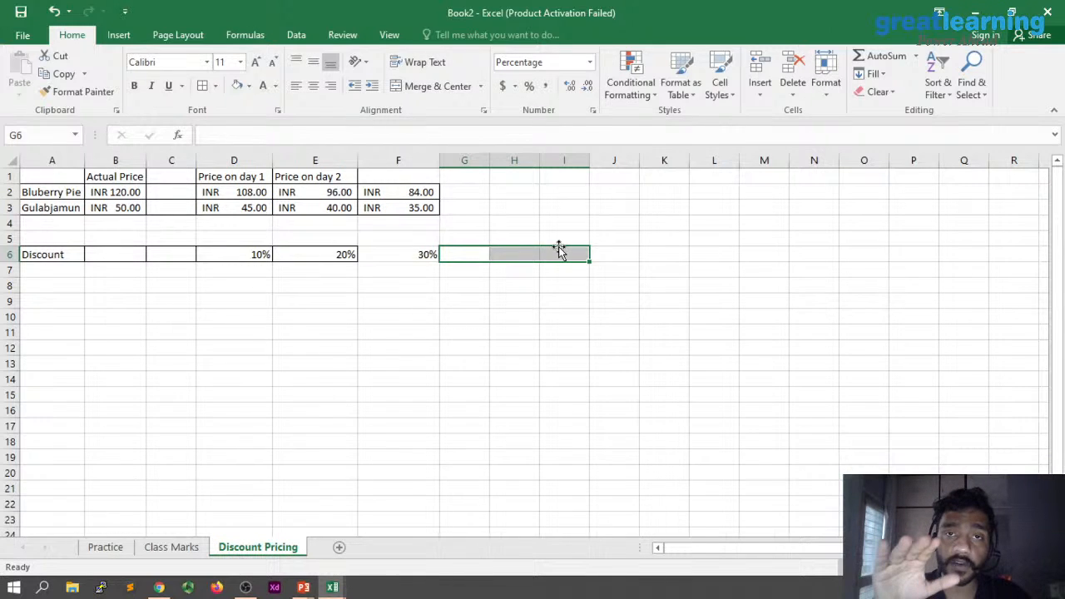
- Look over the Class Marks and Practice sheets and return to the Discount Pricing sheet
left_click(28, 189)
left_click_drag(29, 188, 280, 241)
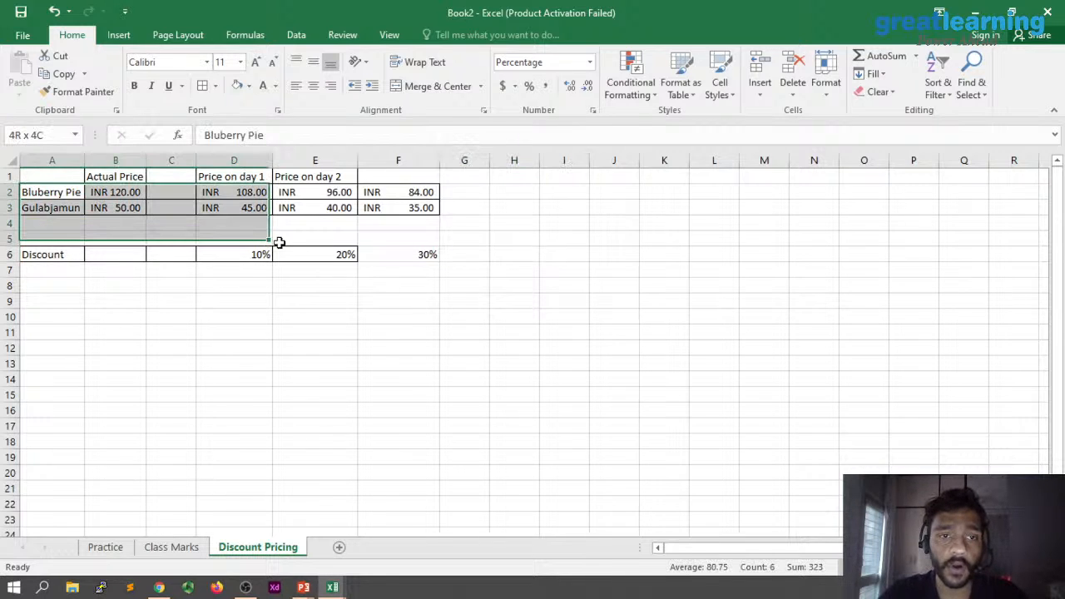
key("ctrl+Page_Up")
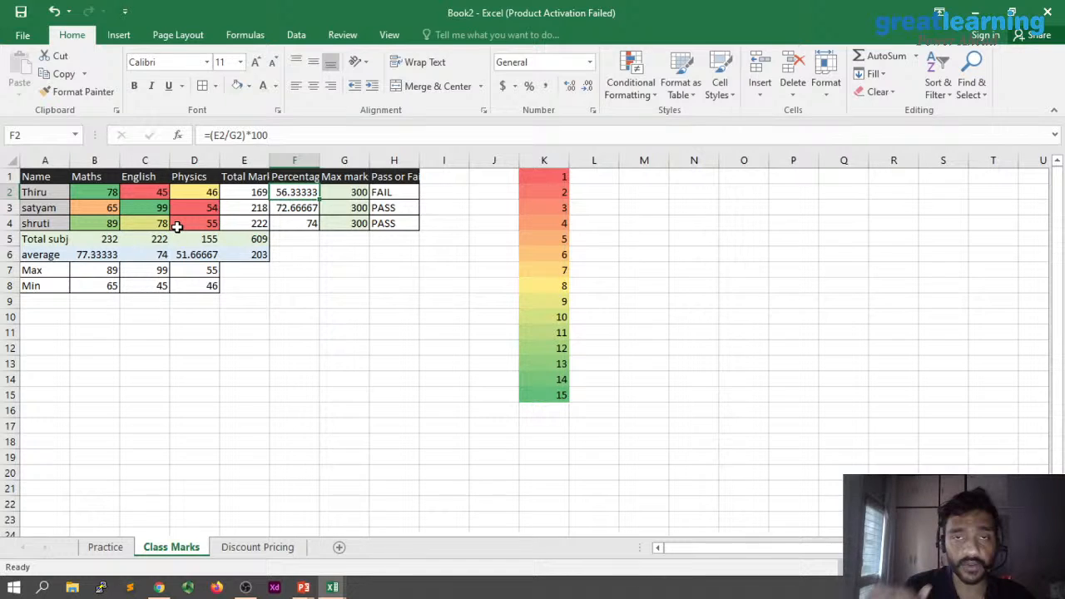
left_click(245, 550)
left_click(172, 553)
left_click(129, 549)
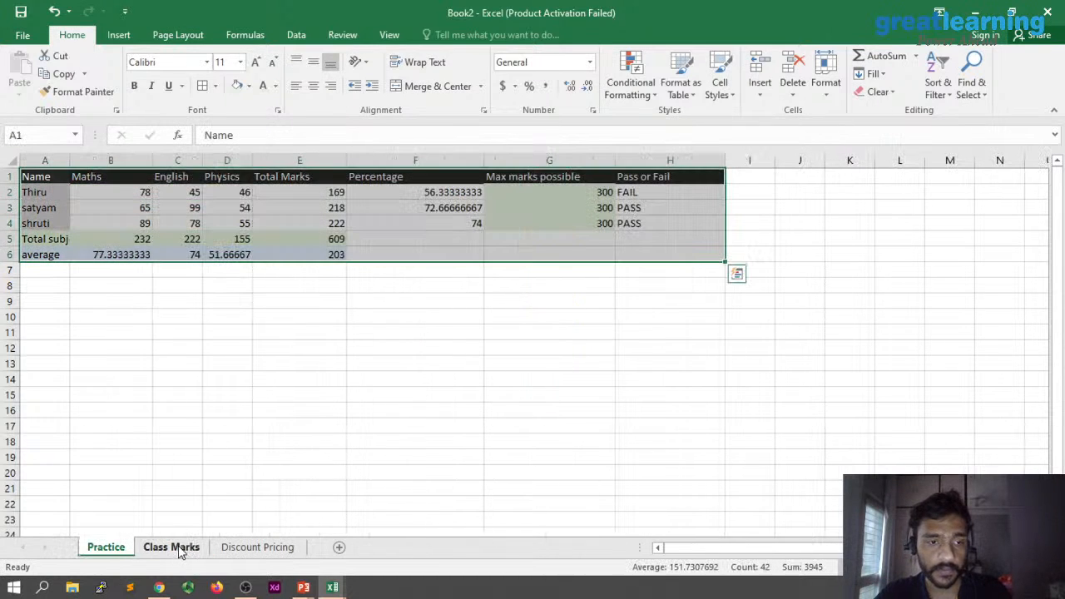
left_click(257, 547)
left_click(192, 280)
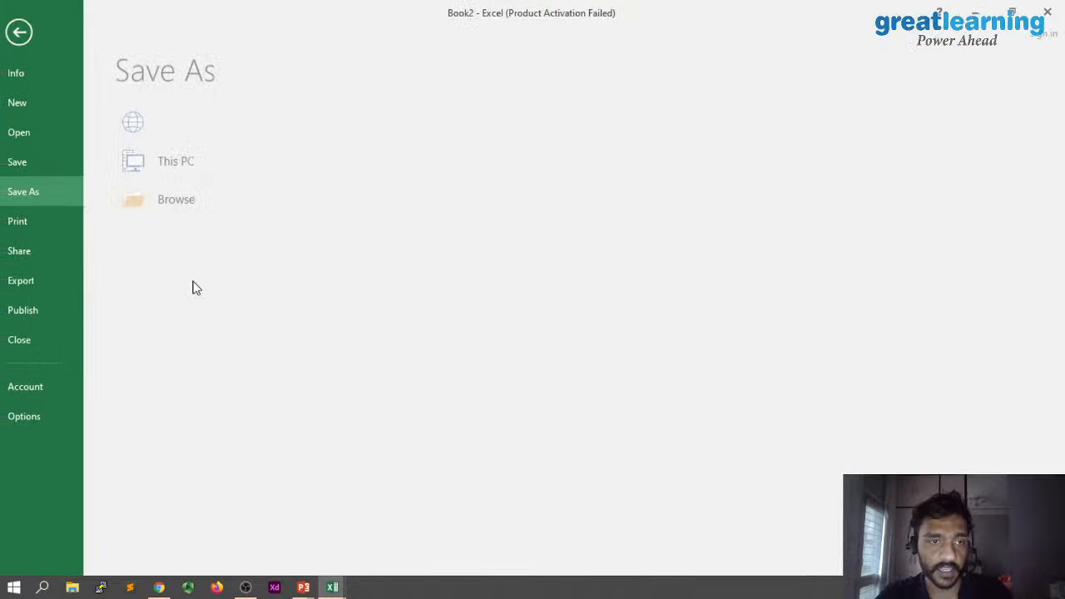
key("ctrl+s")
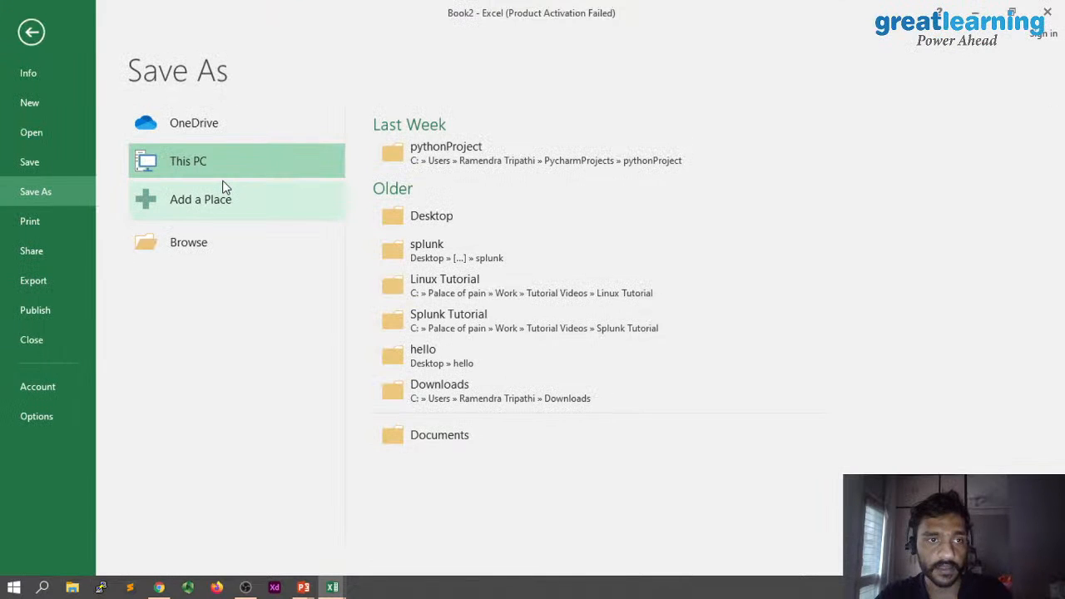
key("Escape")
left_click(245, 296)
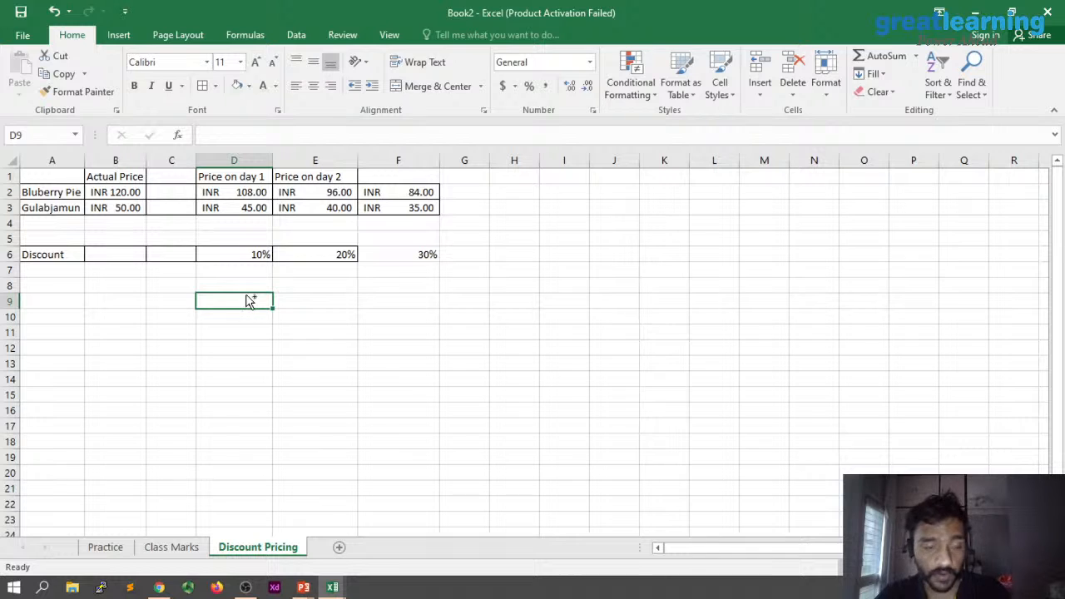
- Save the workbook to the Desktop as an Excel Workbook named LIVESessionWorkBook
key("ctrl+s")
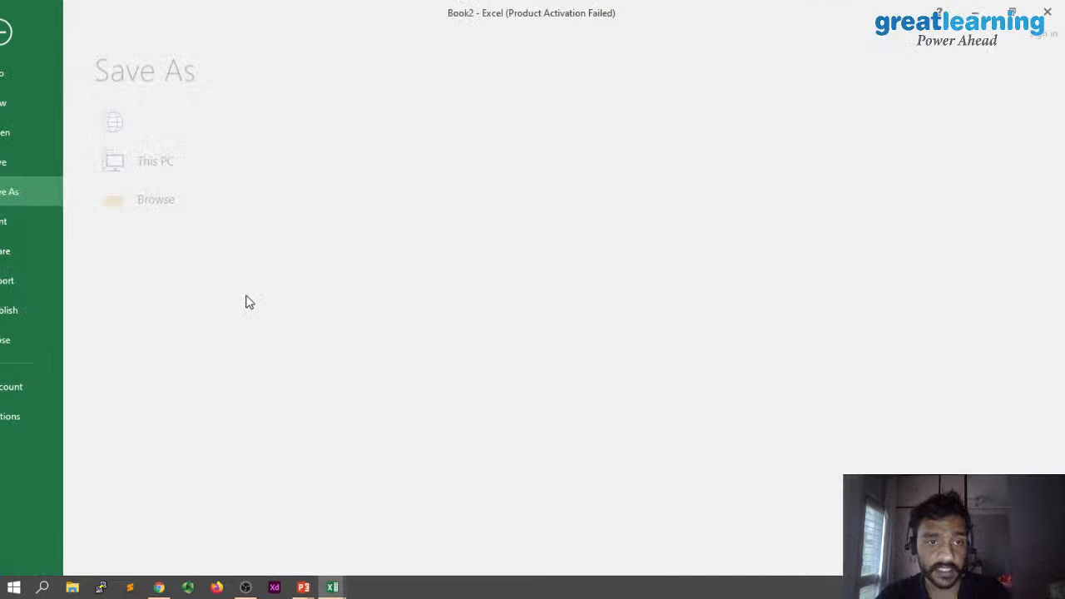
left_click(156, 200)
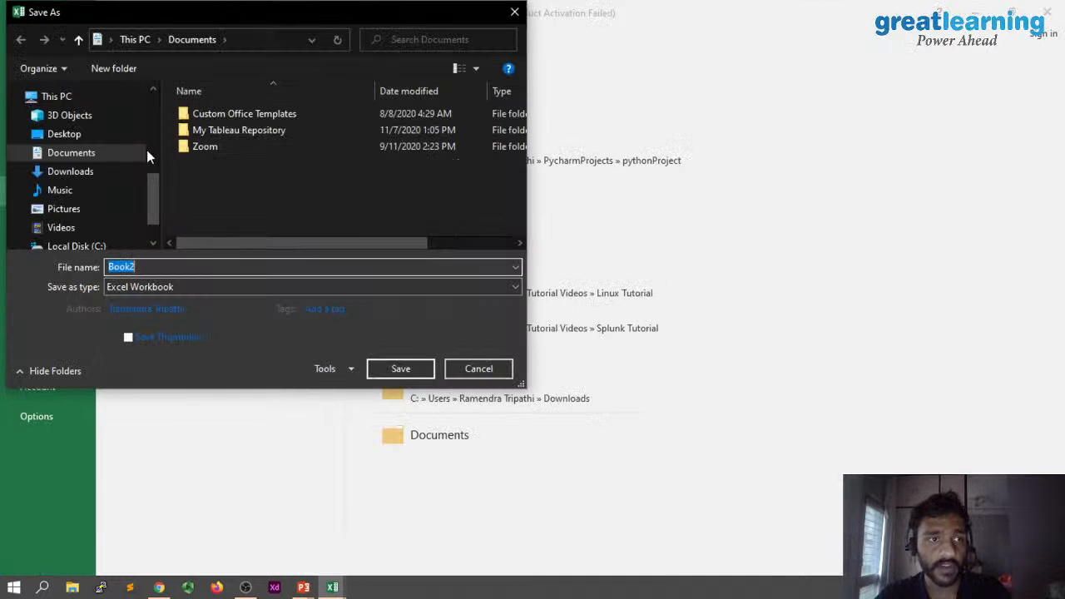
left_click(87, 171)
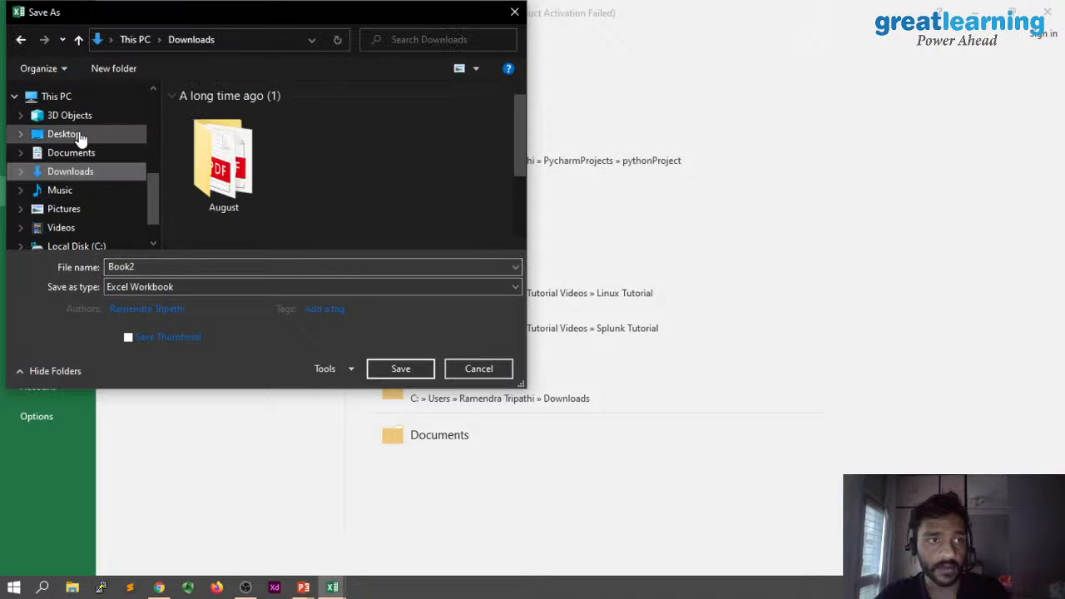
left_click(80, 136)
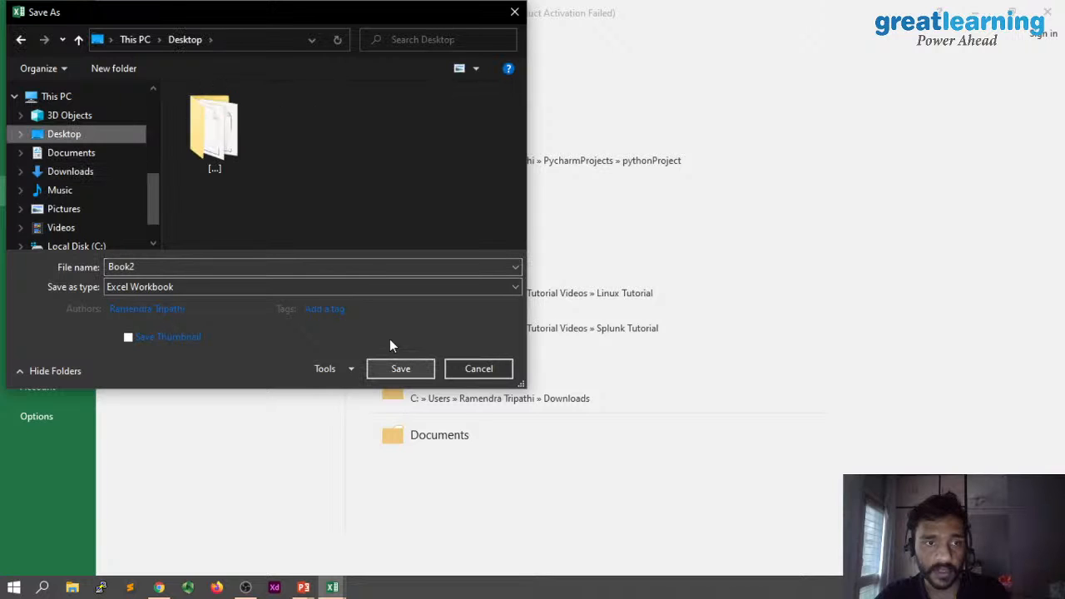
double_click(351, 267)
type("L")
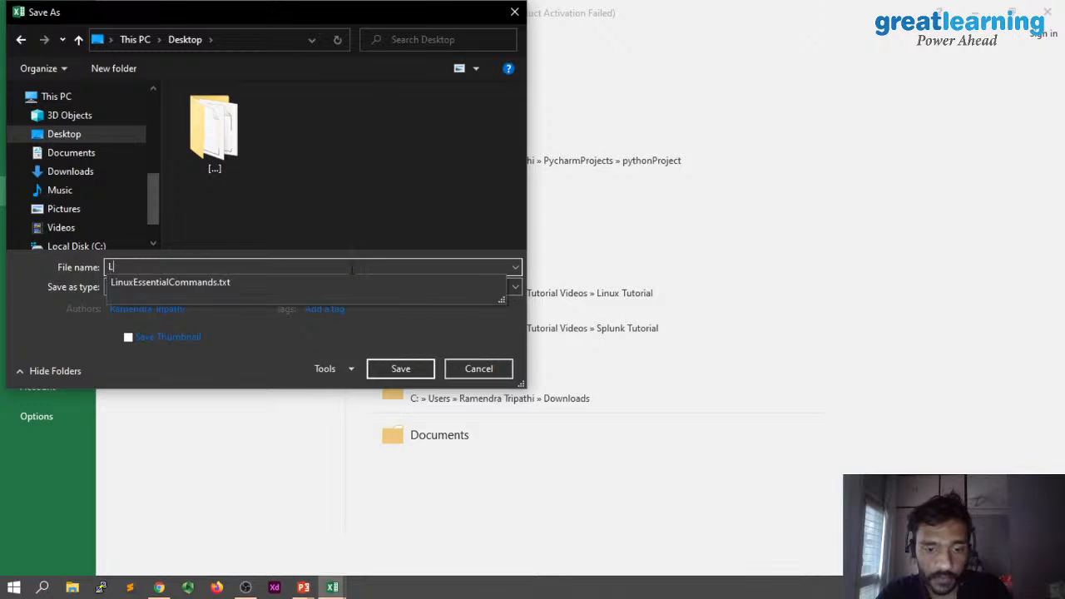
type("IVE")
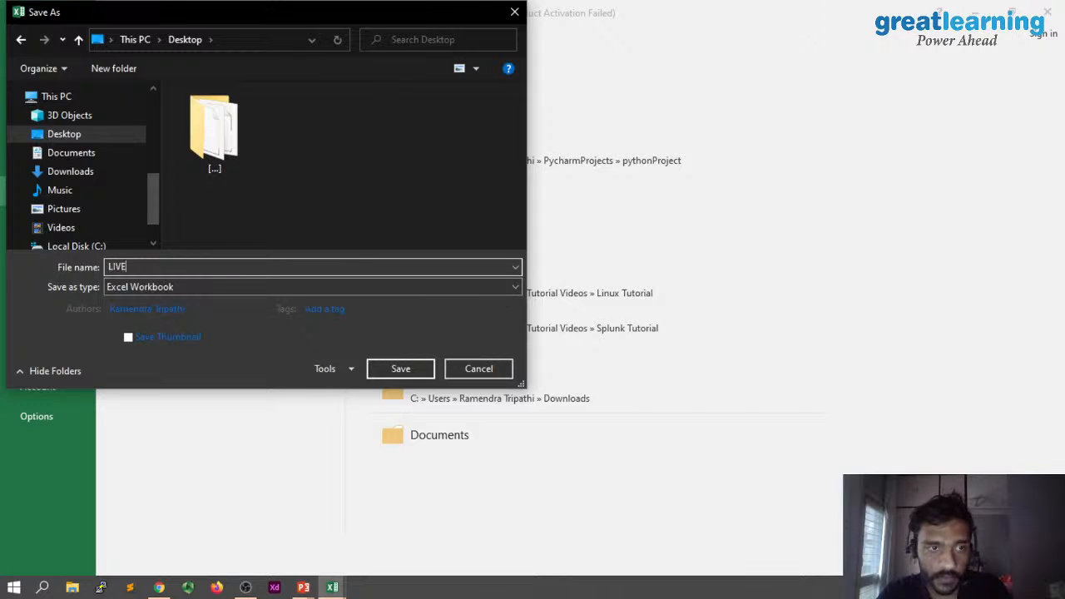
type("SessionWor")
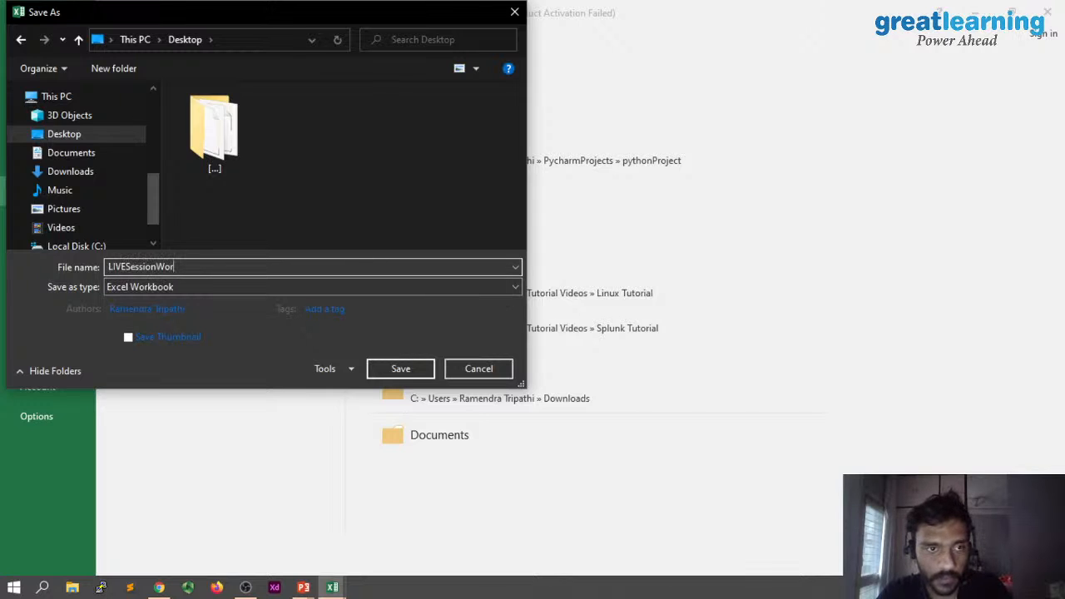
type("k")
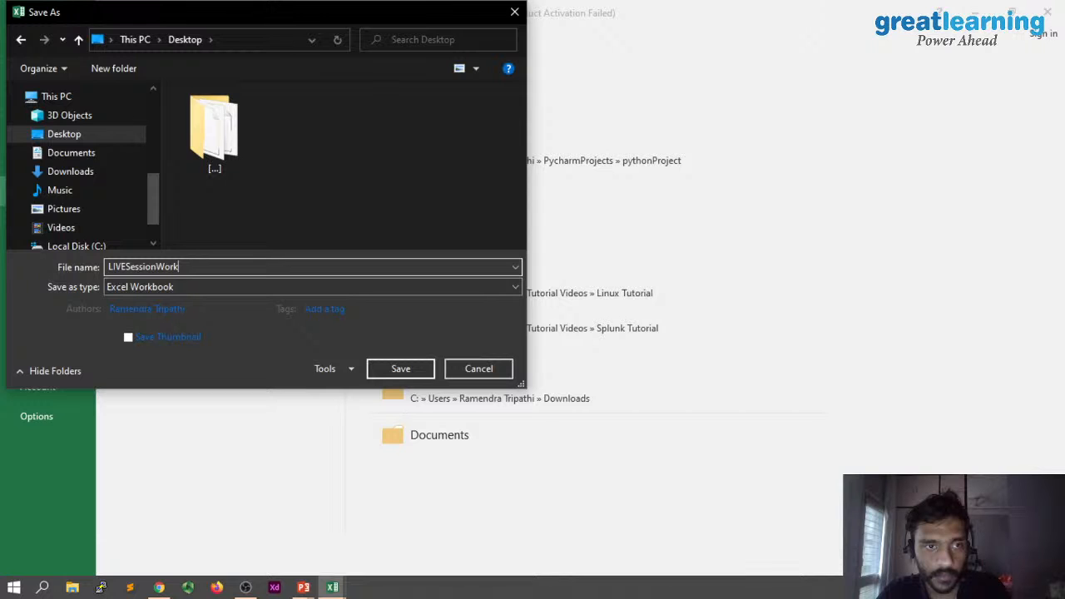
type("Book")
key("Return")
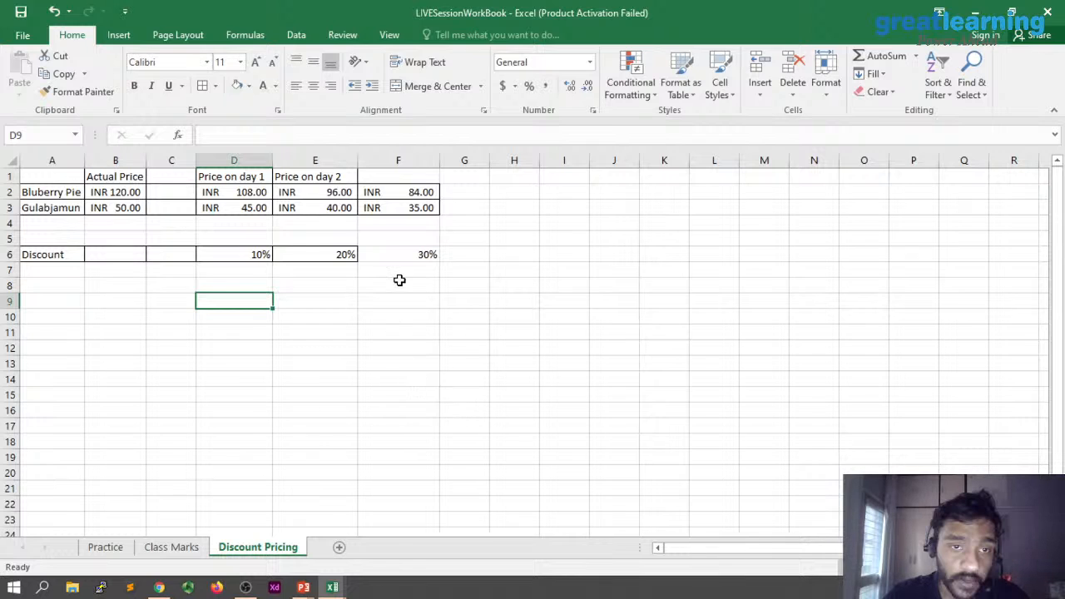
- Inspect the day 2 discount in E6 and the references in Bluberry Pie's day 2 price formula in E2
double_click(333, 255)
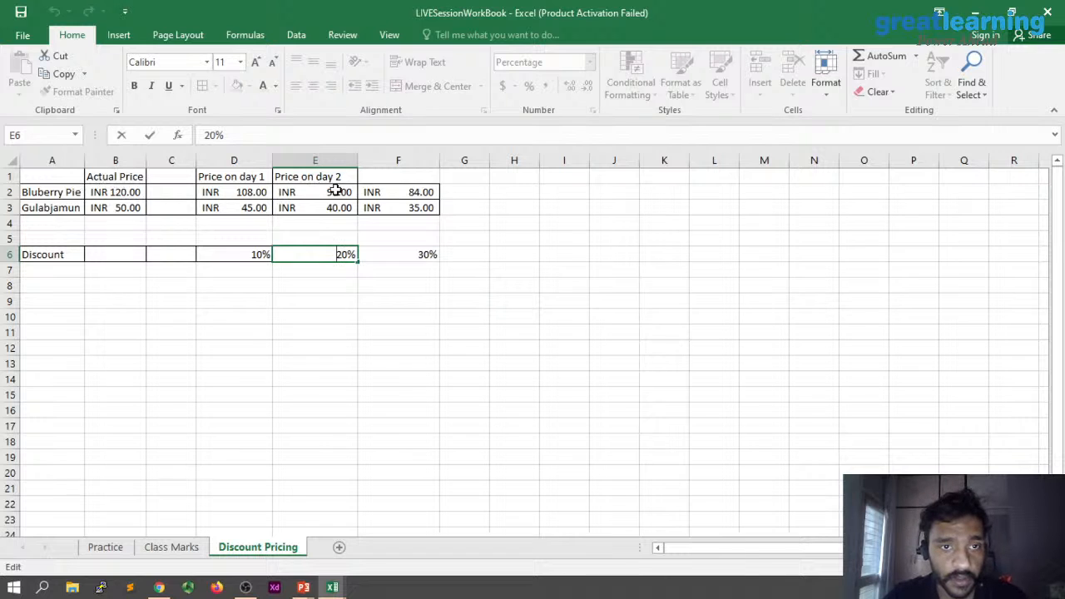
double_click(333, 192)
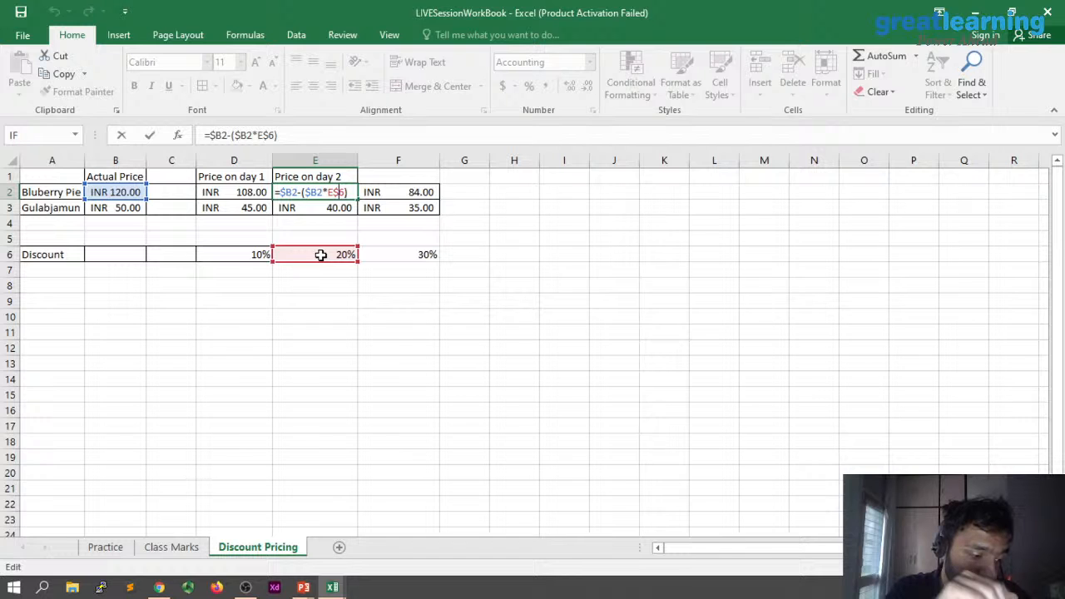
- Switch to Chrome and show the Great Learning Academy page in place of the internet speed test
key("alt+Tab")
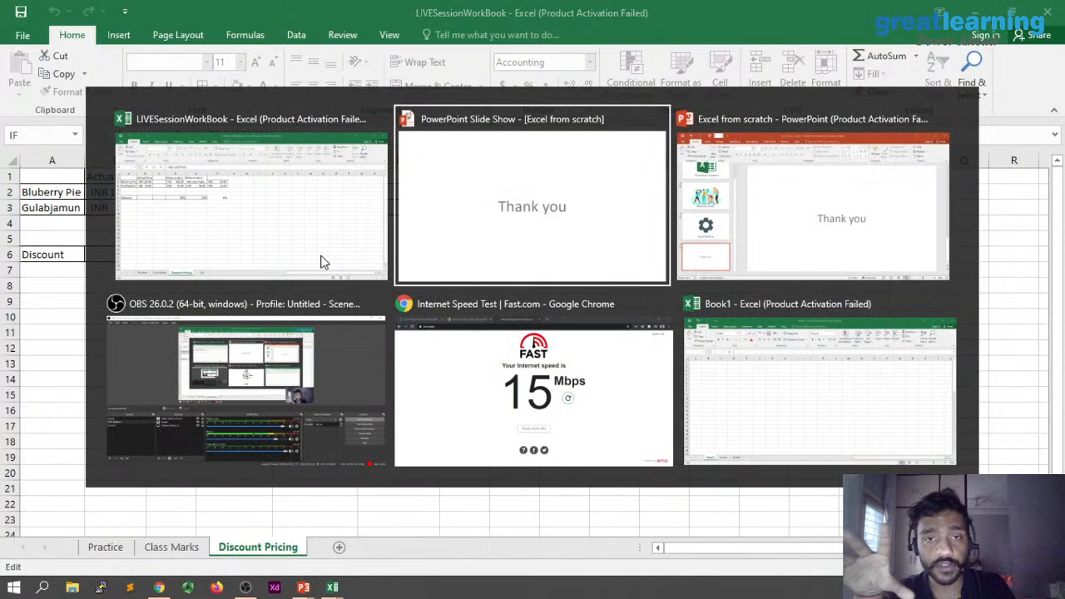
key("alt+Tab")
key("alt+Tab")
key("alt+Tab")
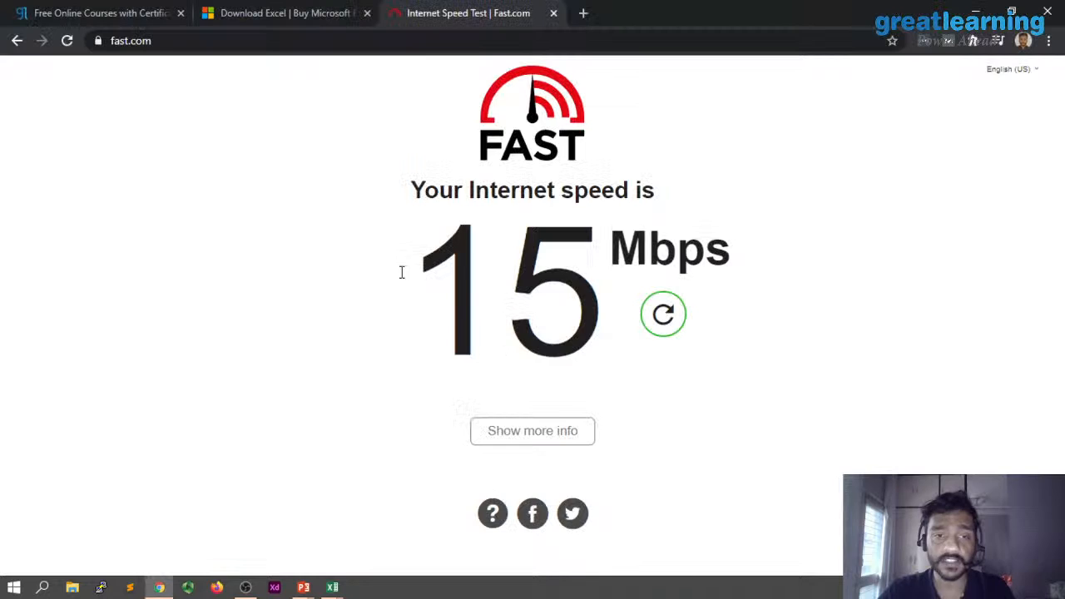
left_click(148, 9)
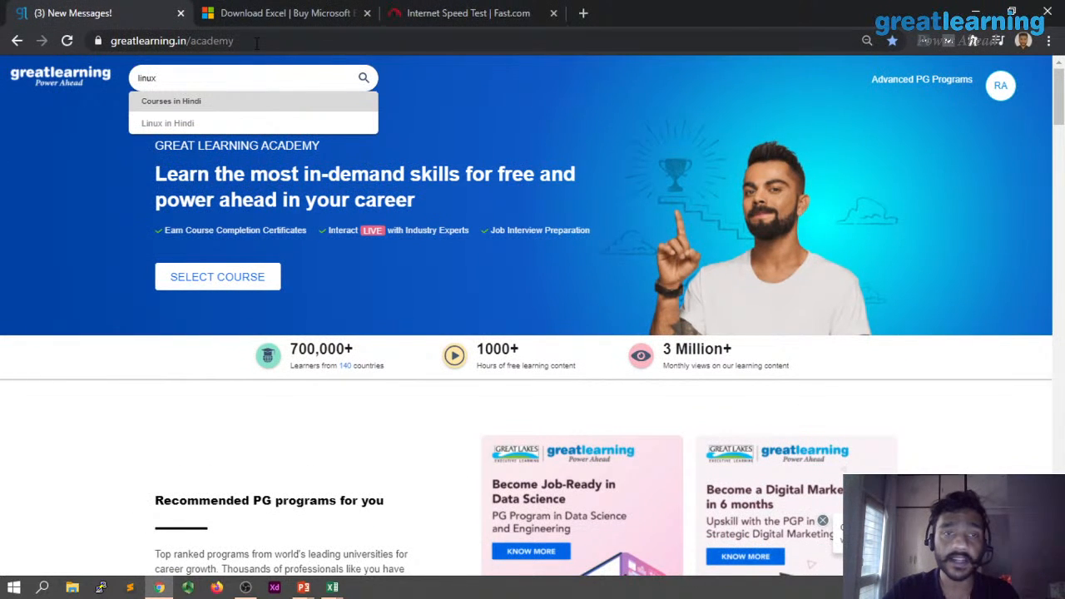
- Open the full list of live sessions from the Upcoming Live Sessions section and look through the Learning LIVE offerings
scroll(75, 285, "down", 3)
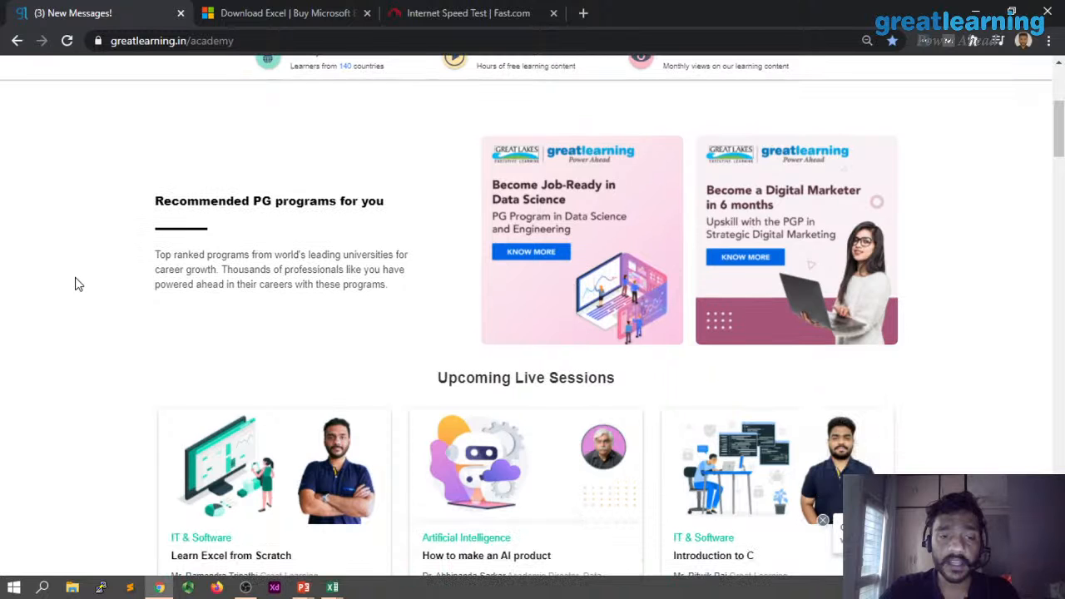
scroll(75, 285, "down", 3)
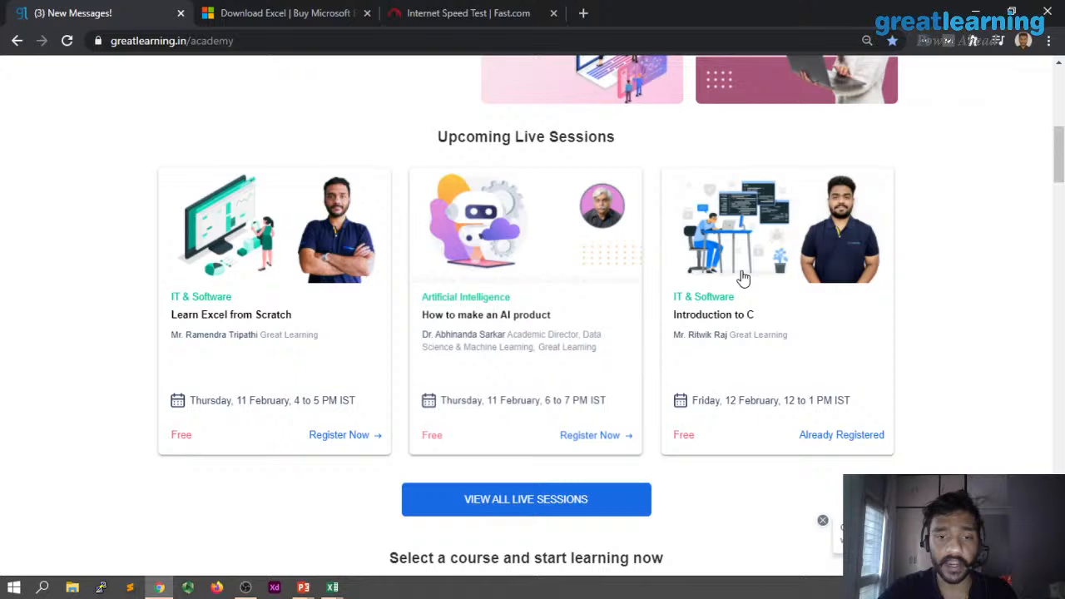
left_click(490, 500)
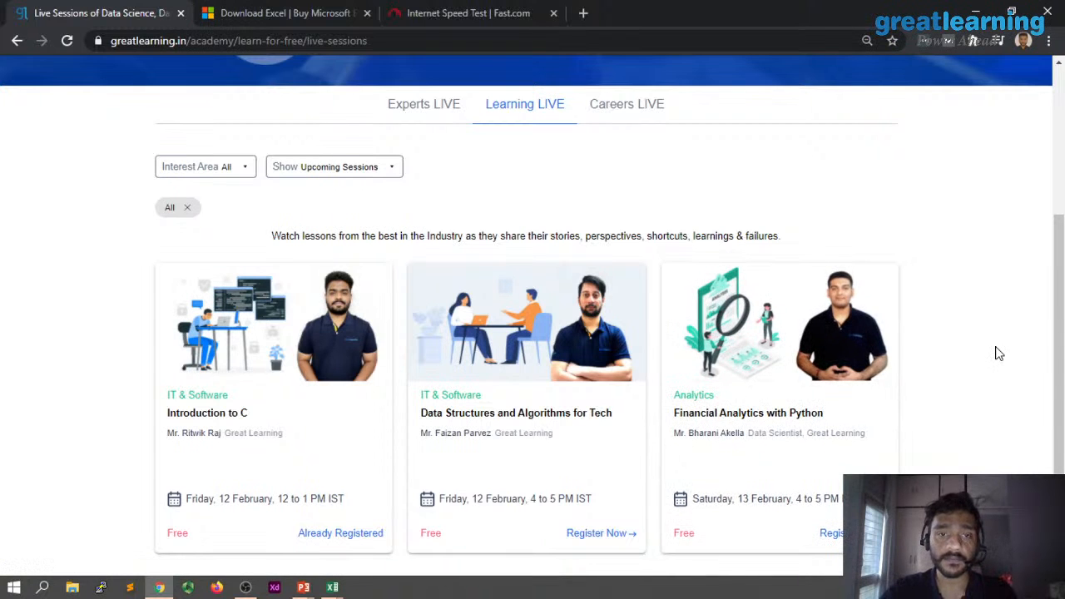
scroll(317, 158, "up", 3)
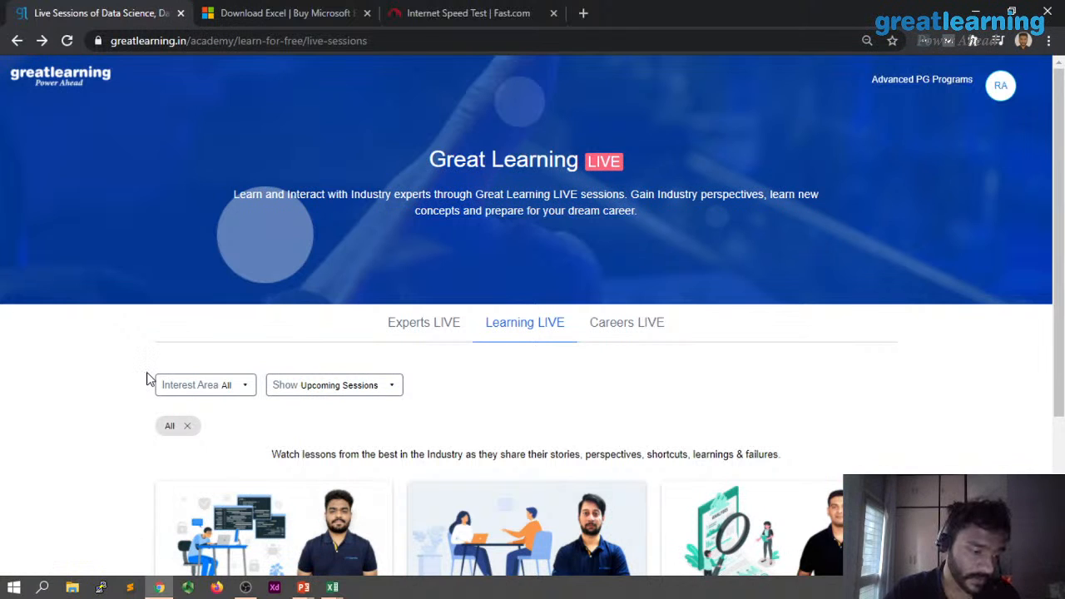
scroll(150, 379, "down", 2)
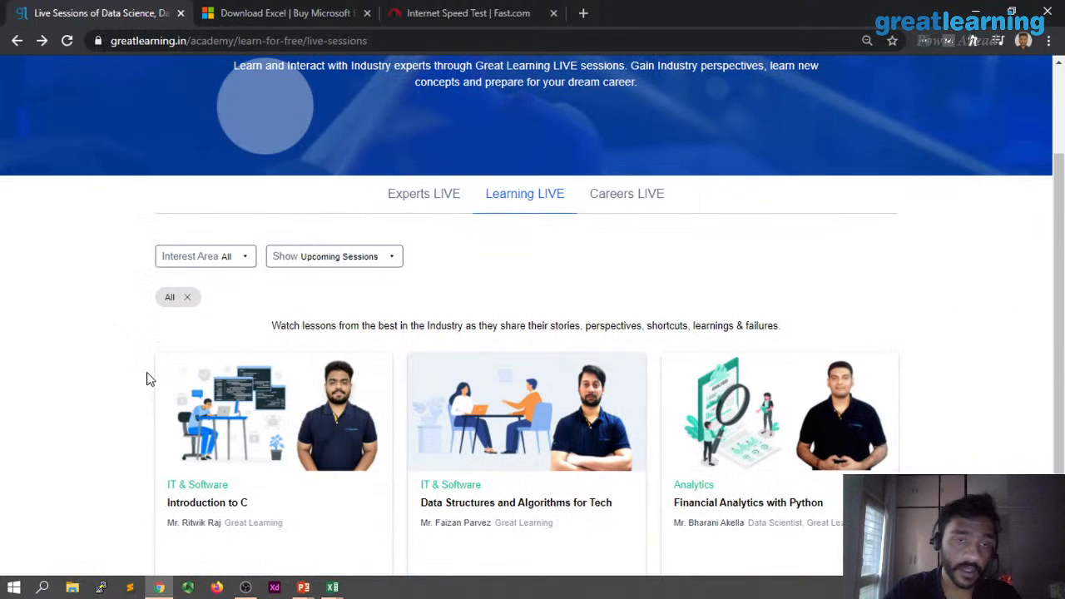